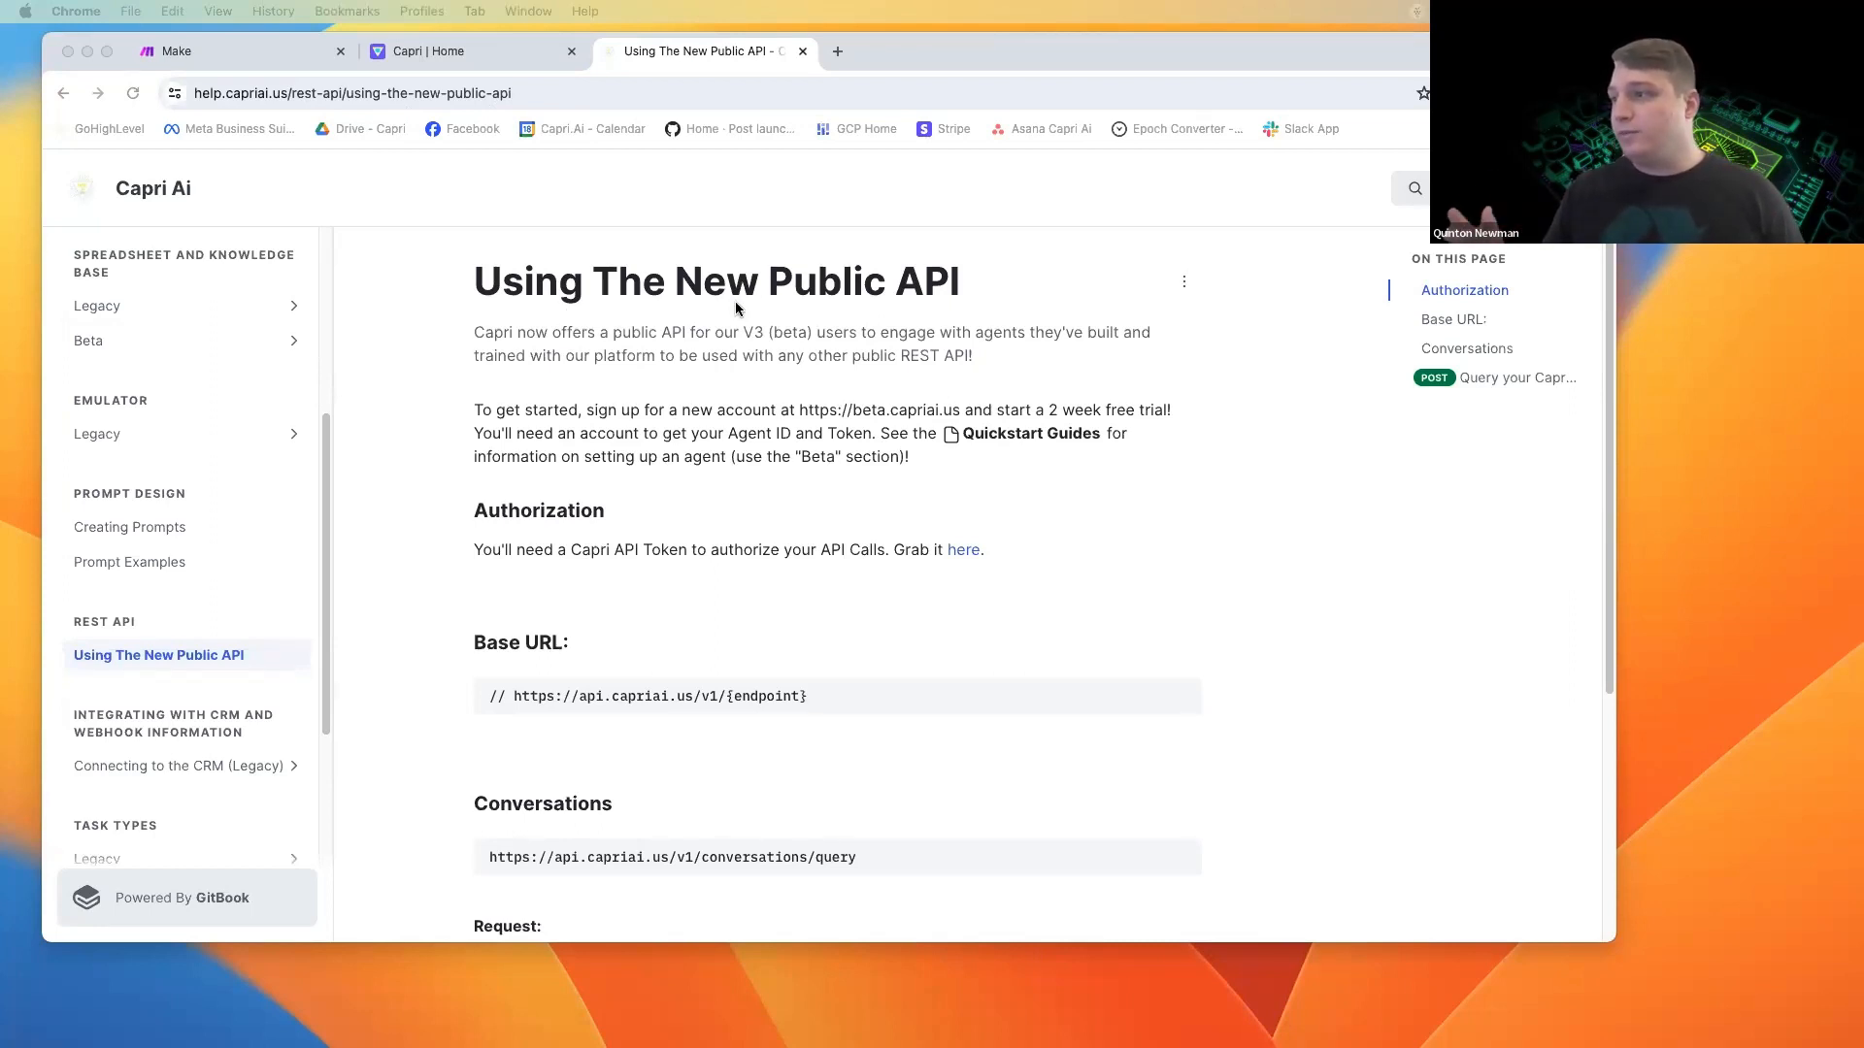
Review the authorization, base URL and conversations endpoint sections of the Using The New Public API help page.
scroll(680, 359, down, 1)
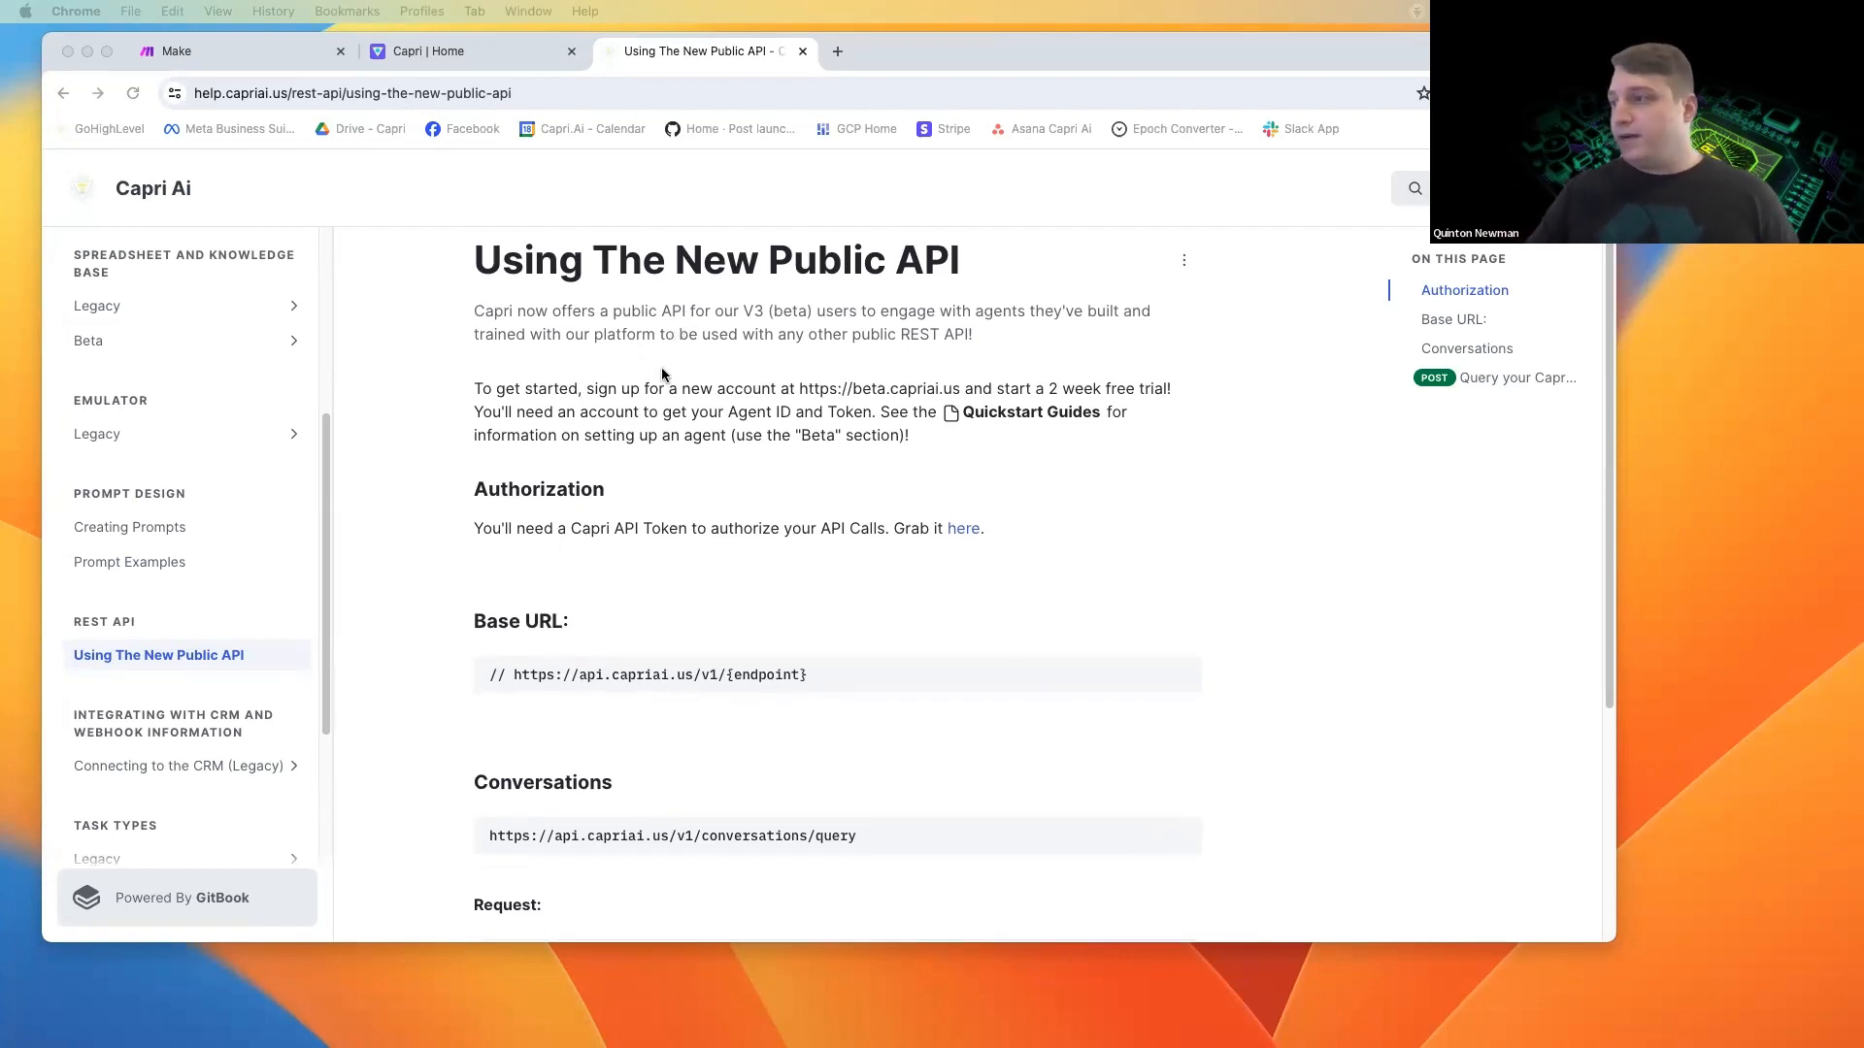
scroll(655, 407, down, 3)
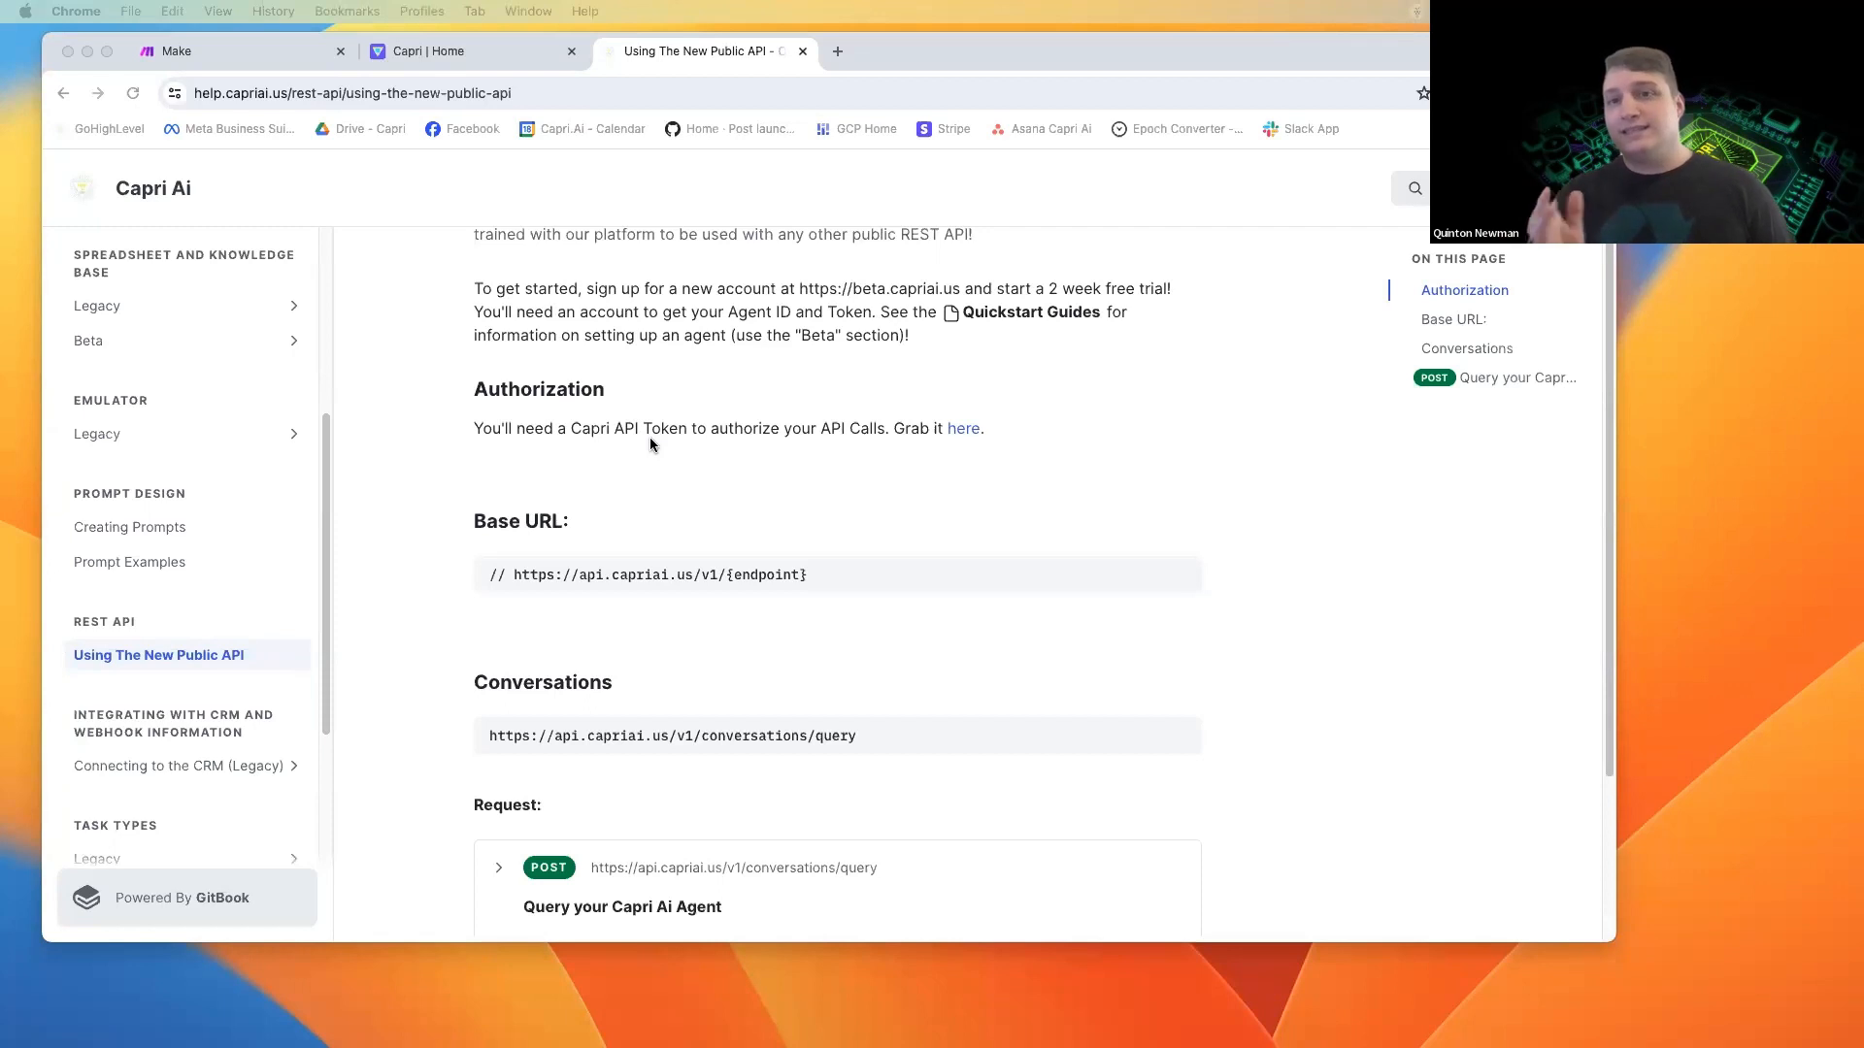
scroll(639, 447, down, 1)
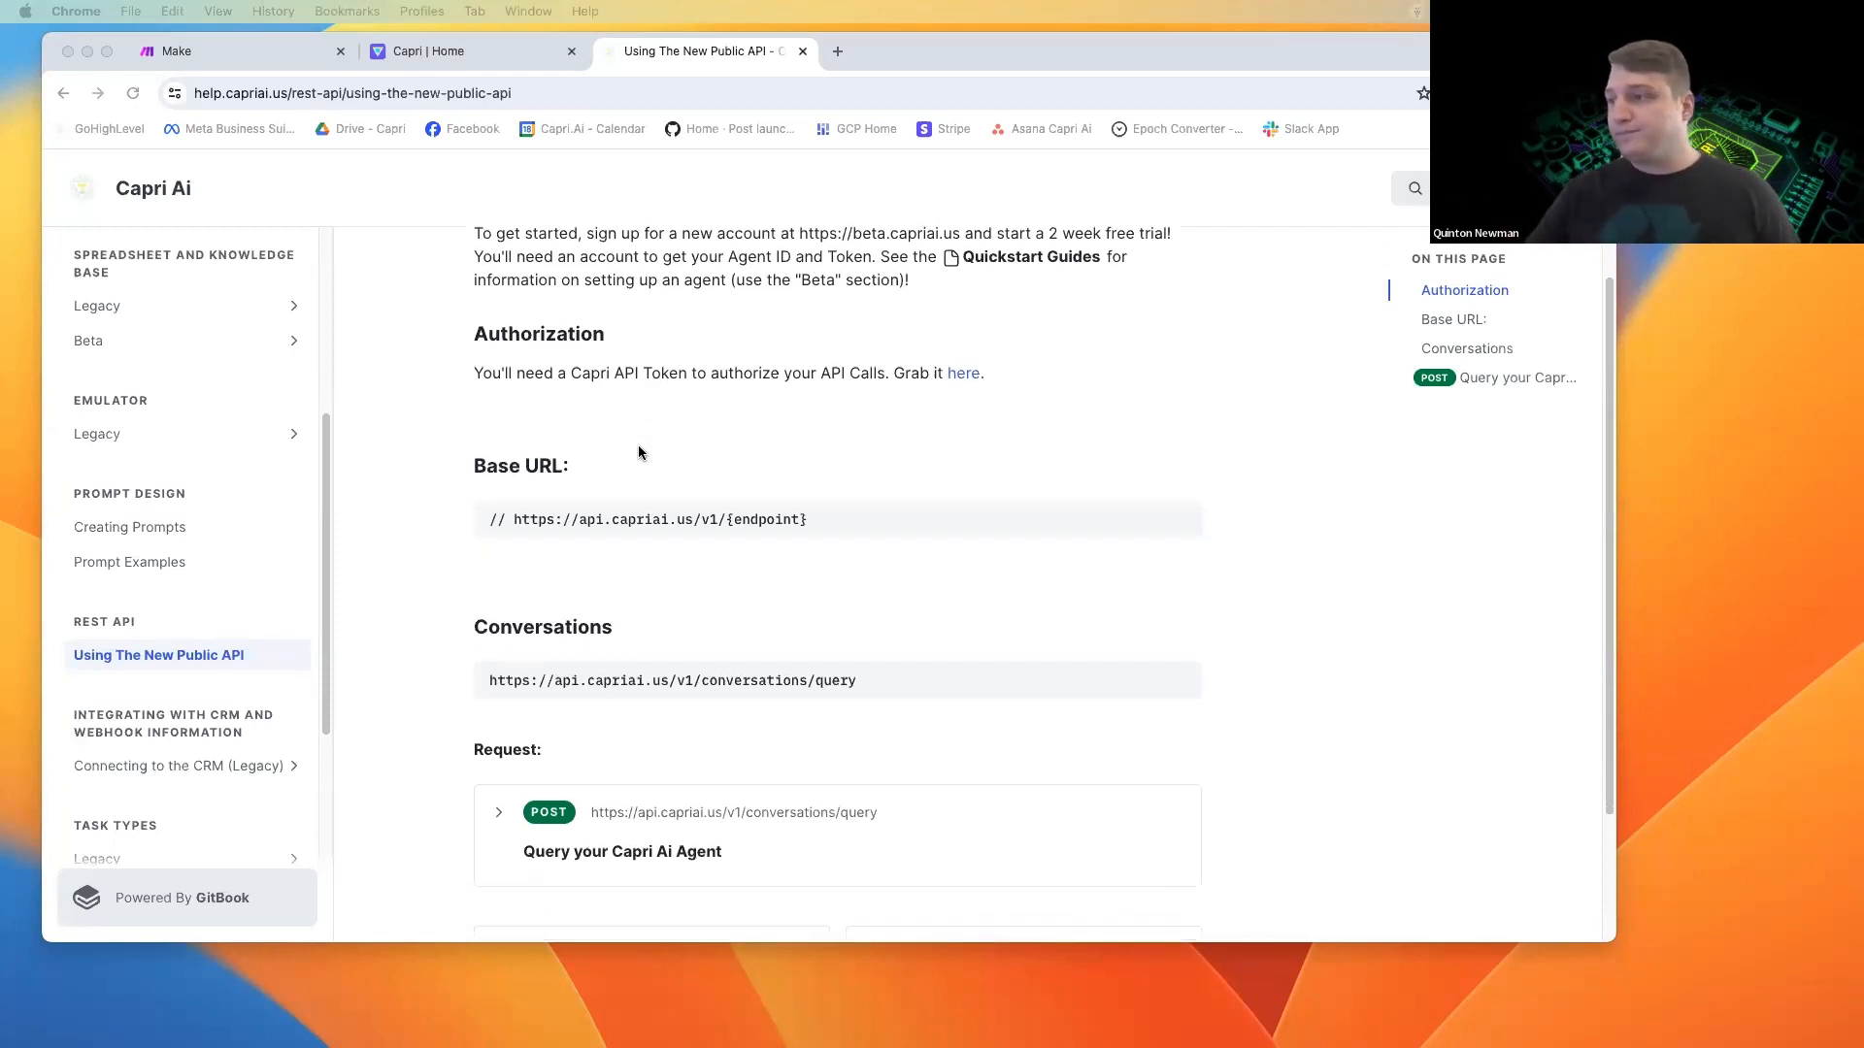
scroll(602, 490, down, 1)
scroll(447, 571, down, 2)
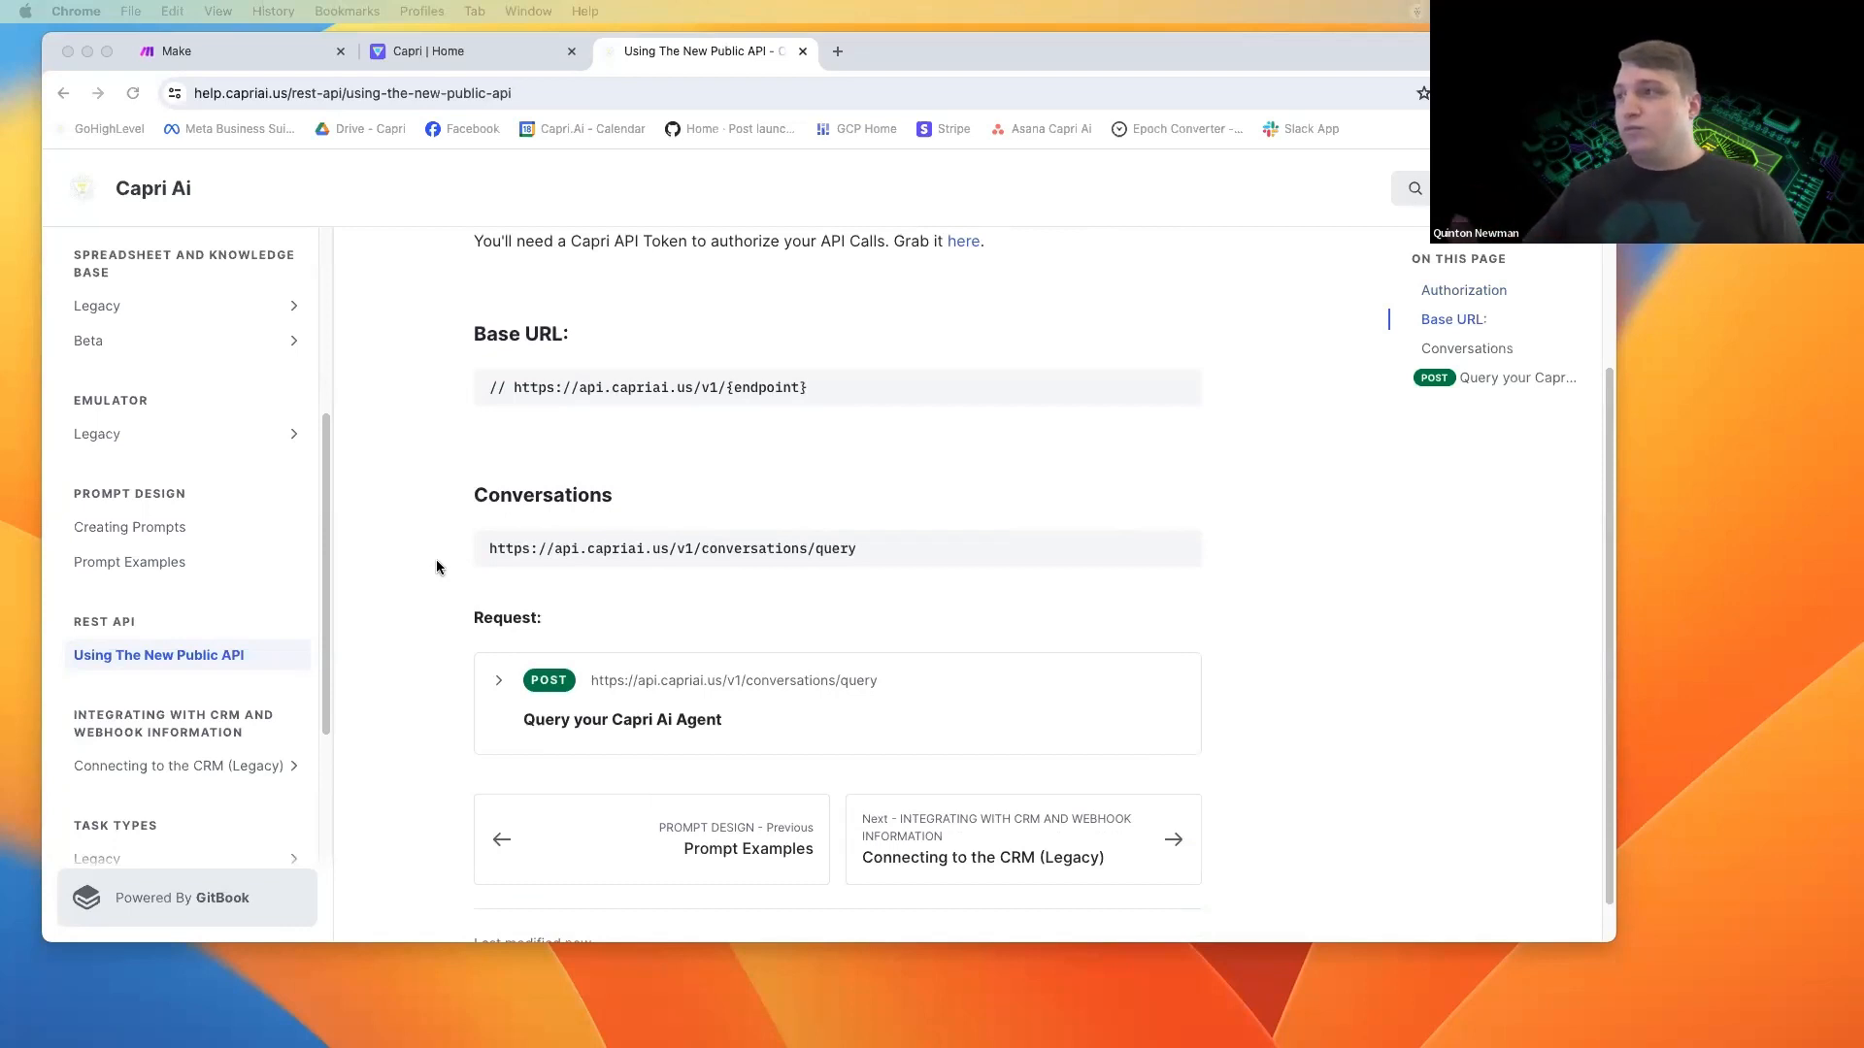
scroll(435, 567, down, 2)
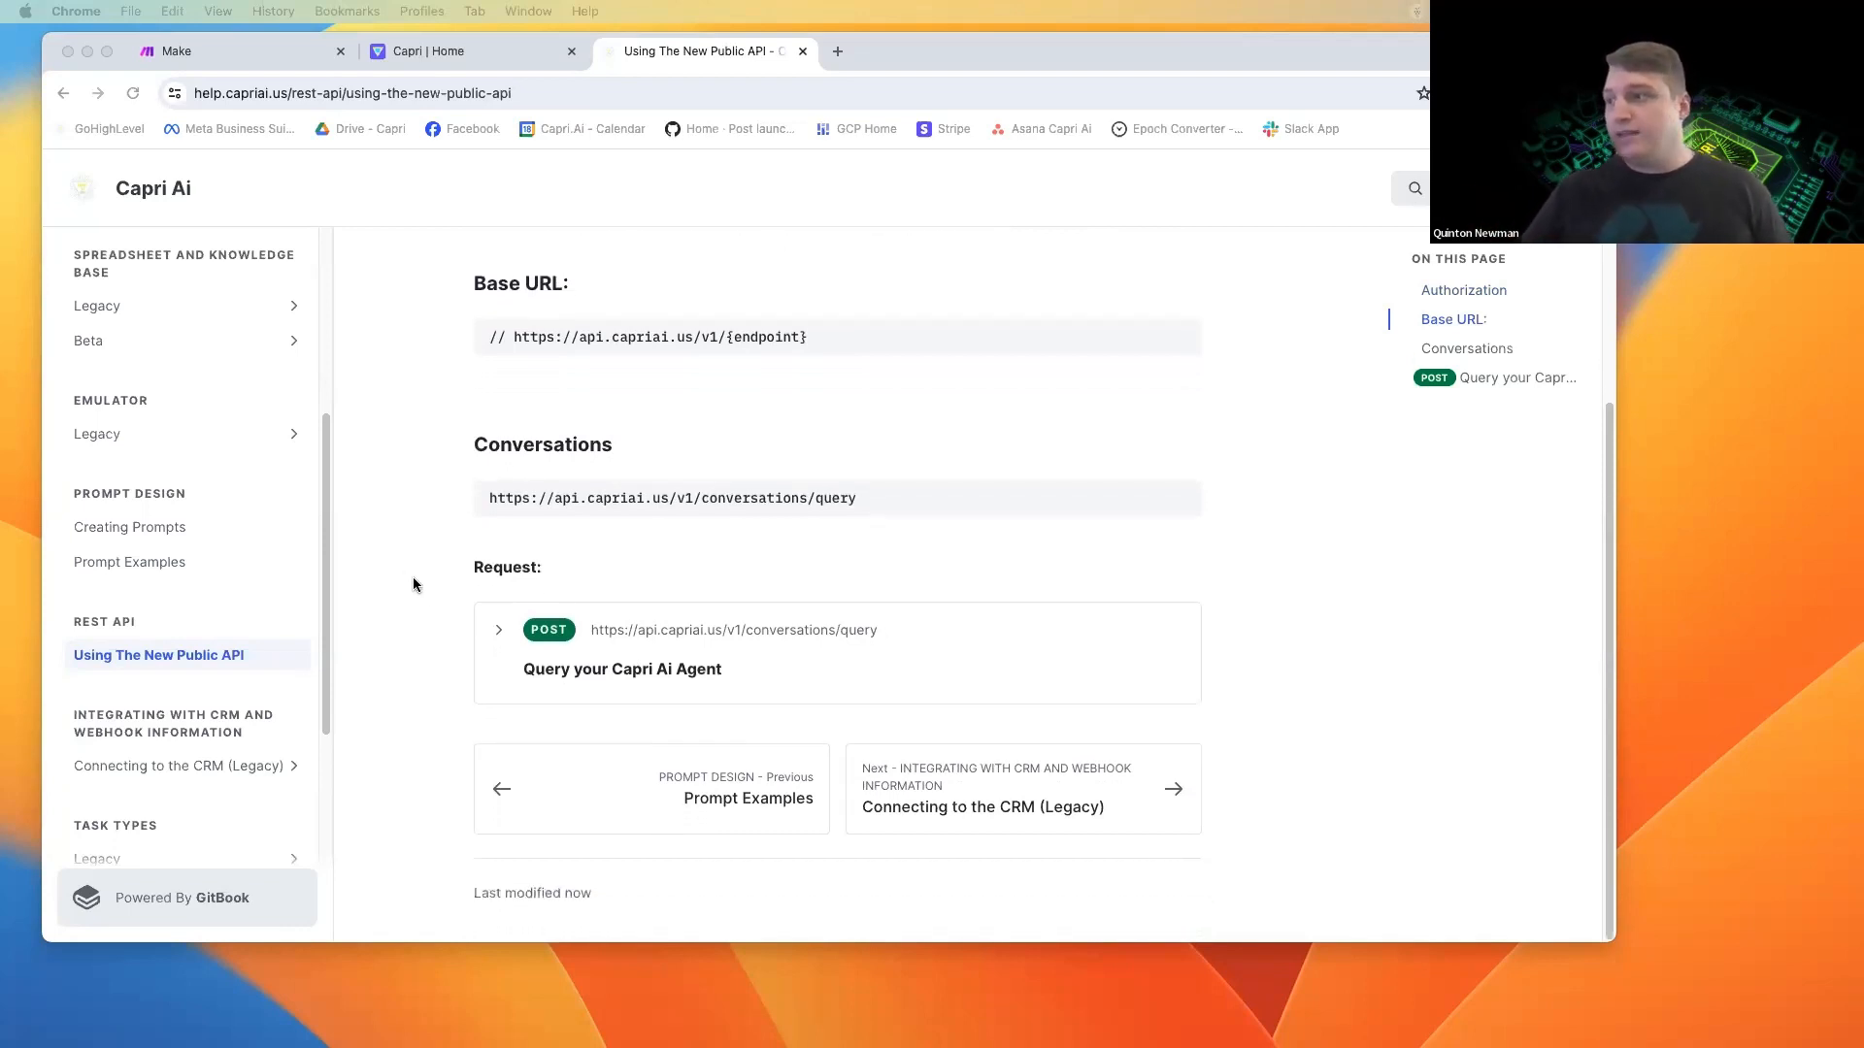
Expand the POST request for querying the Capri AI agent and examine its body parameters and response codes.
click(500, 633)
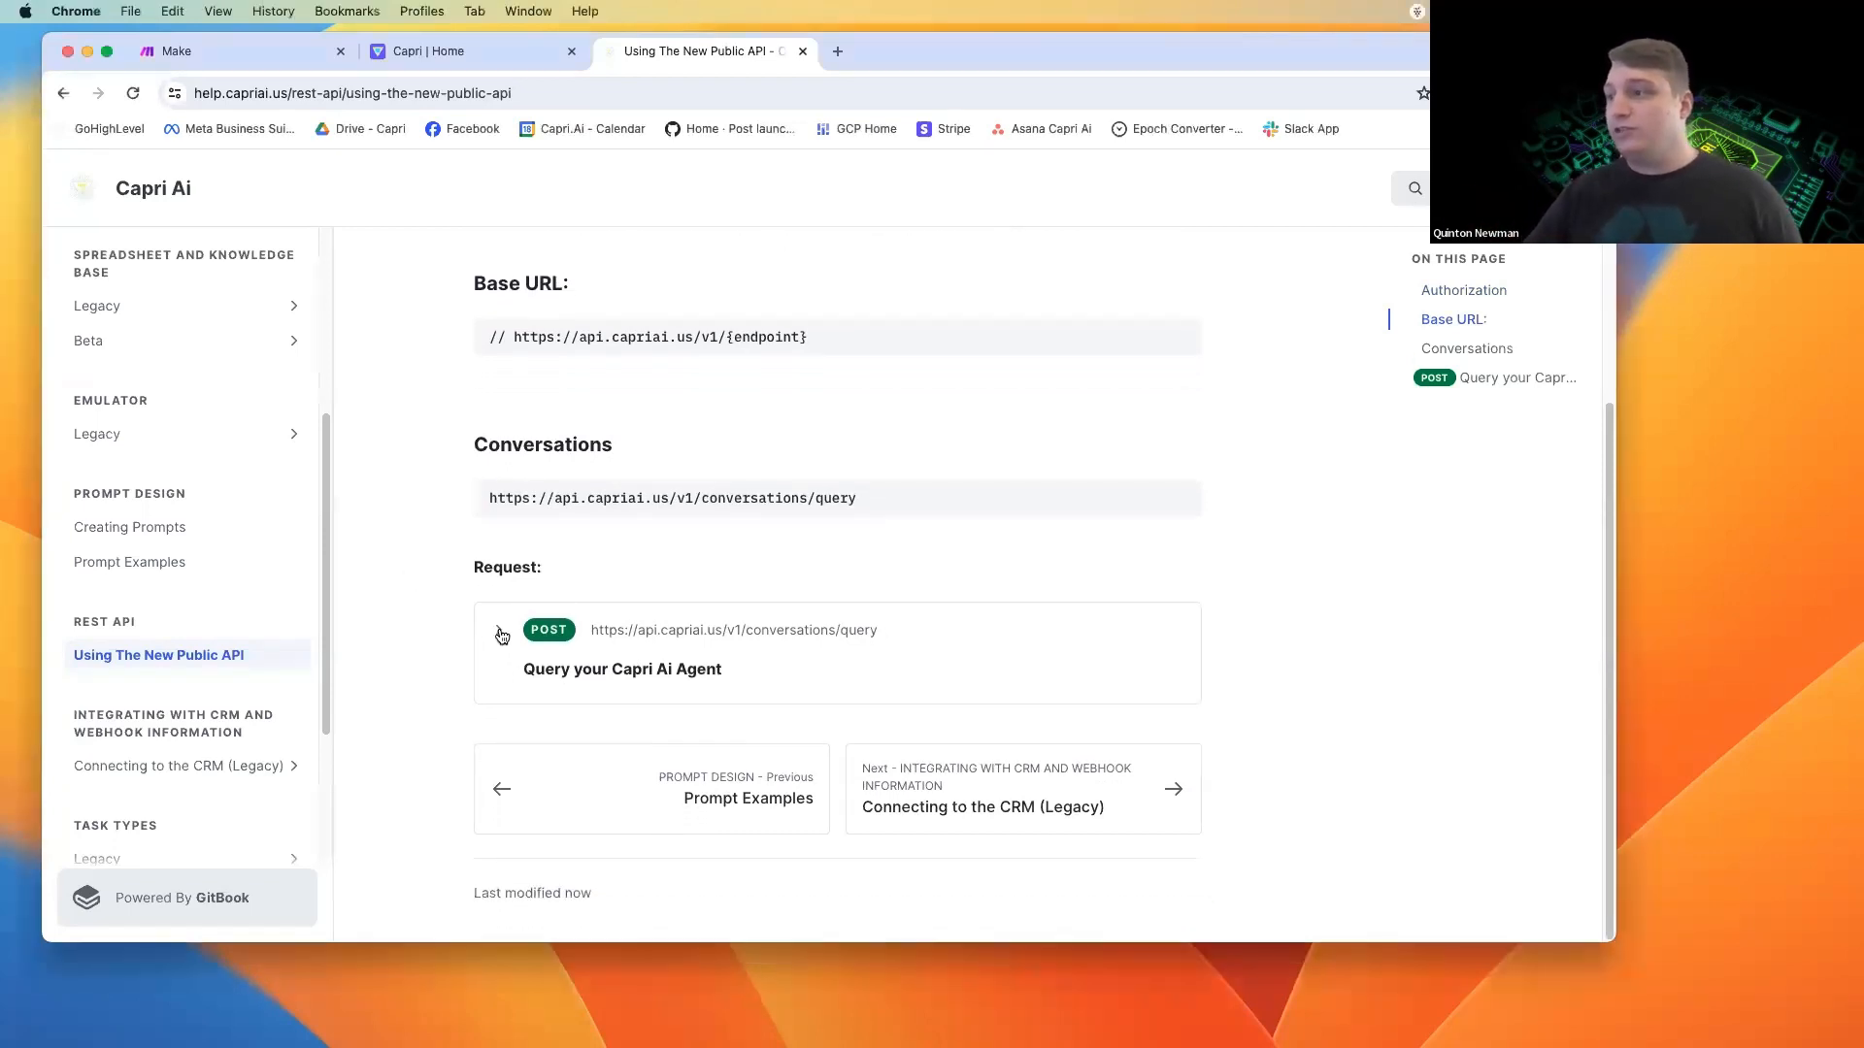
click(500, 636)
scroll(454, 612, down, 2)
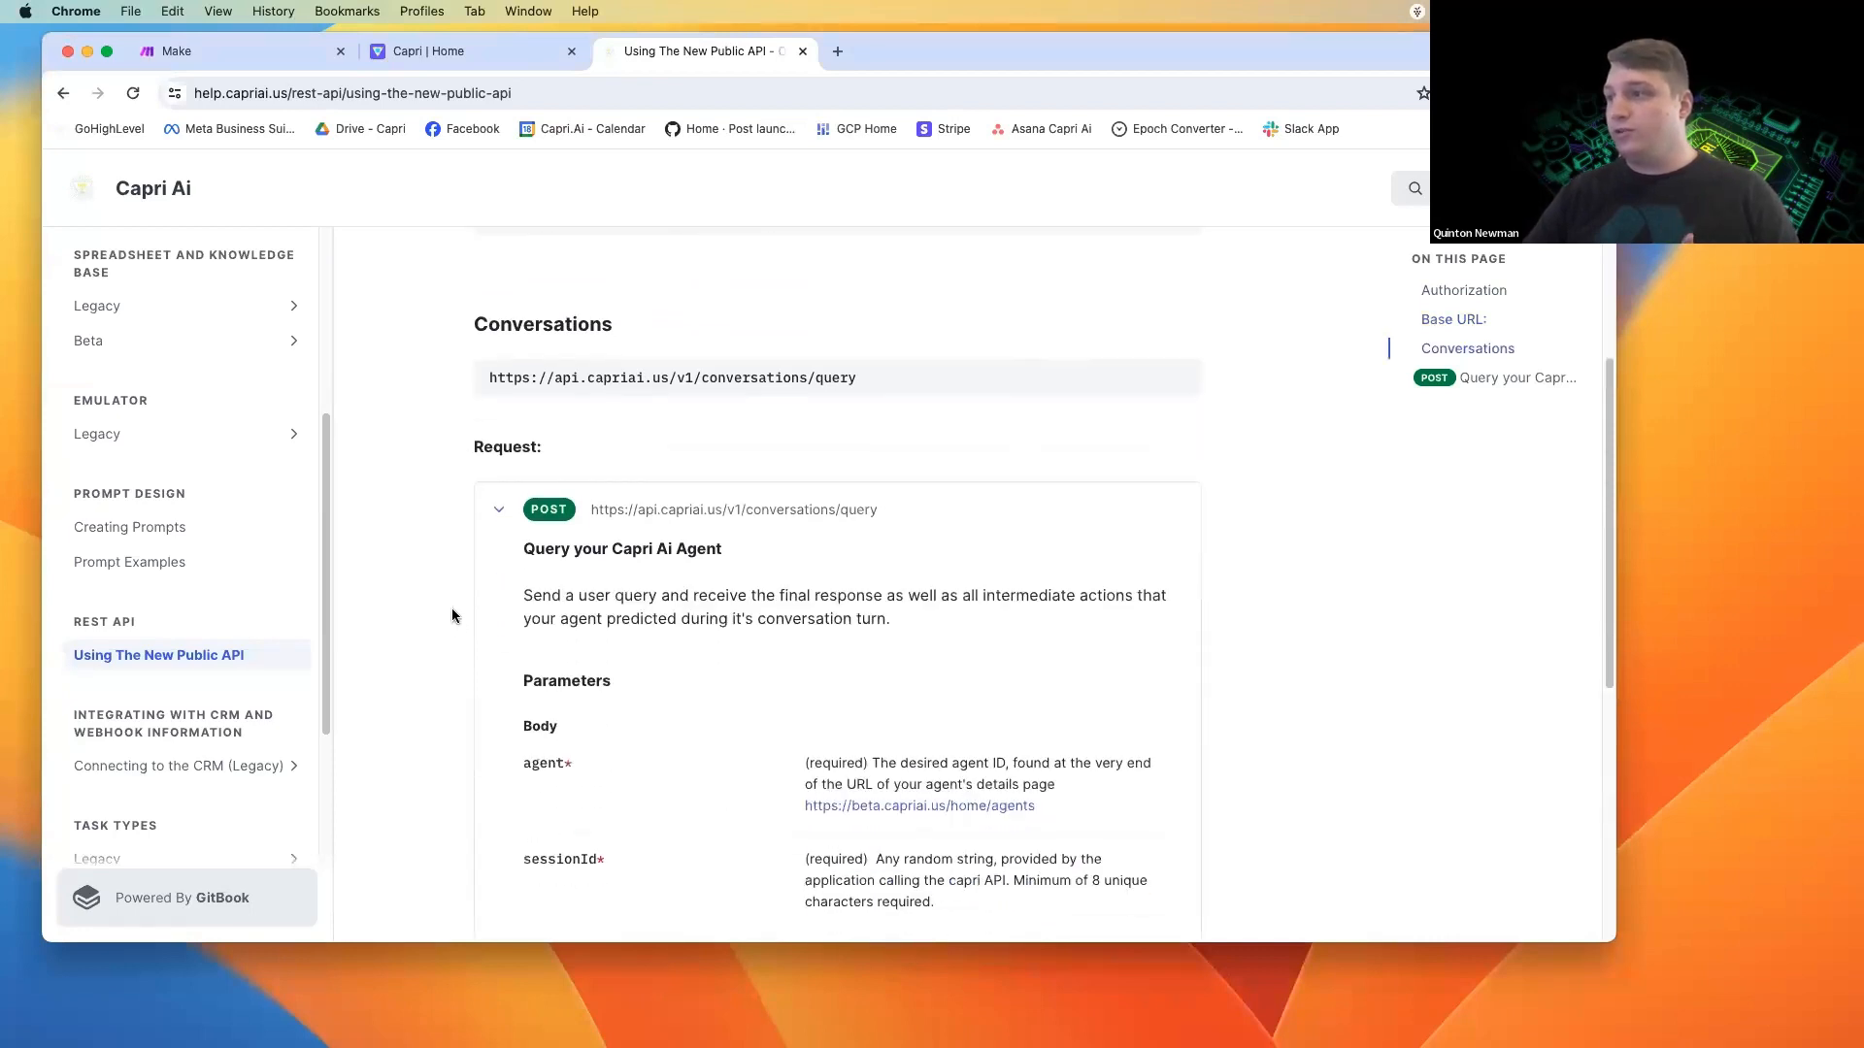
scroll(445, 553, down, 3)
scroll(446, 550, down, 1)
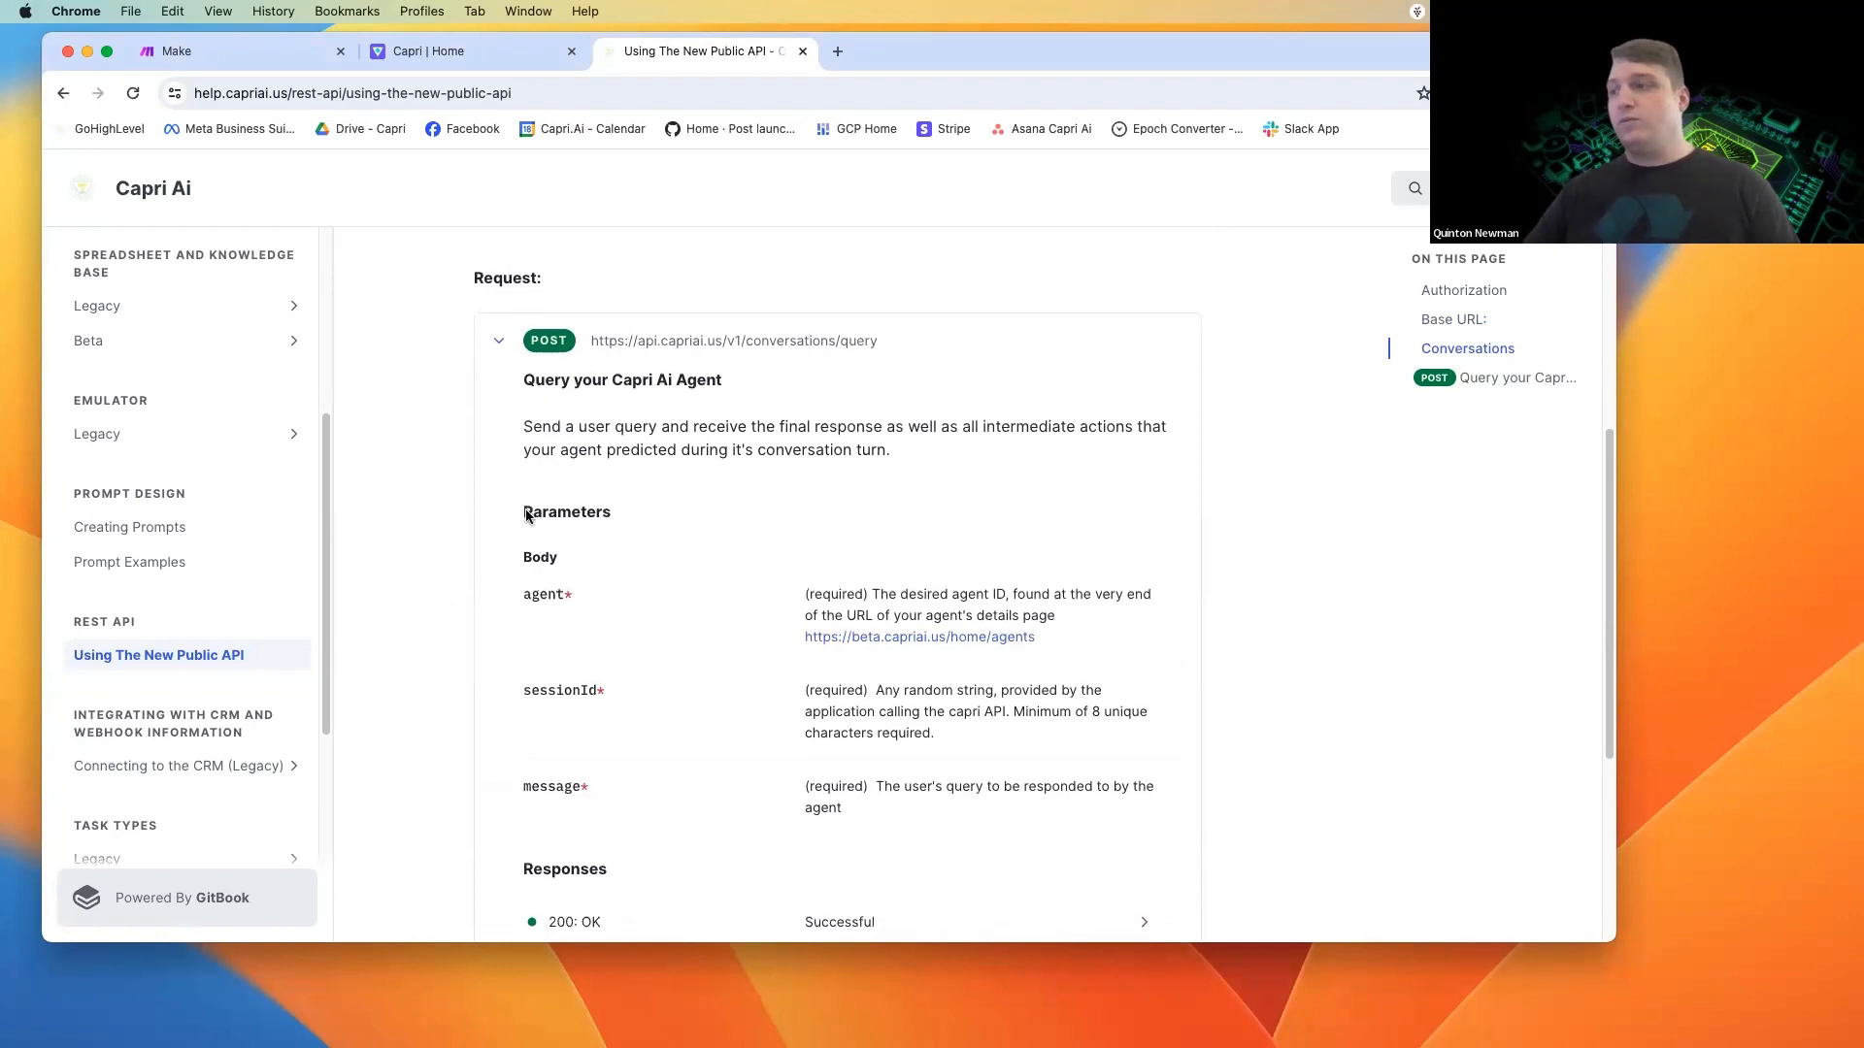
scroll(532, 519, down, 1)
scroll(629, 680, down, 1)
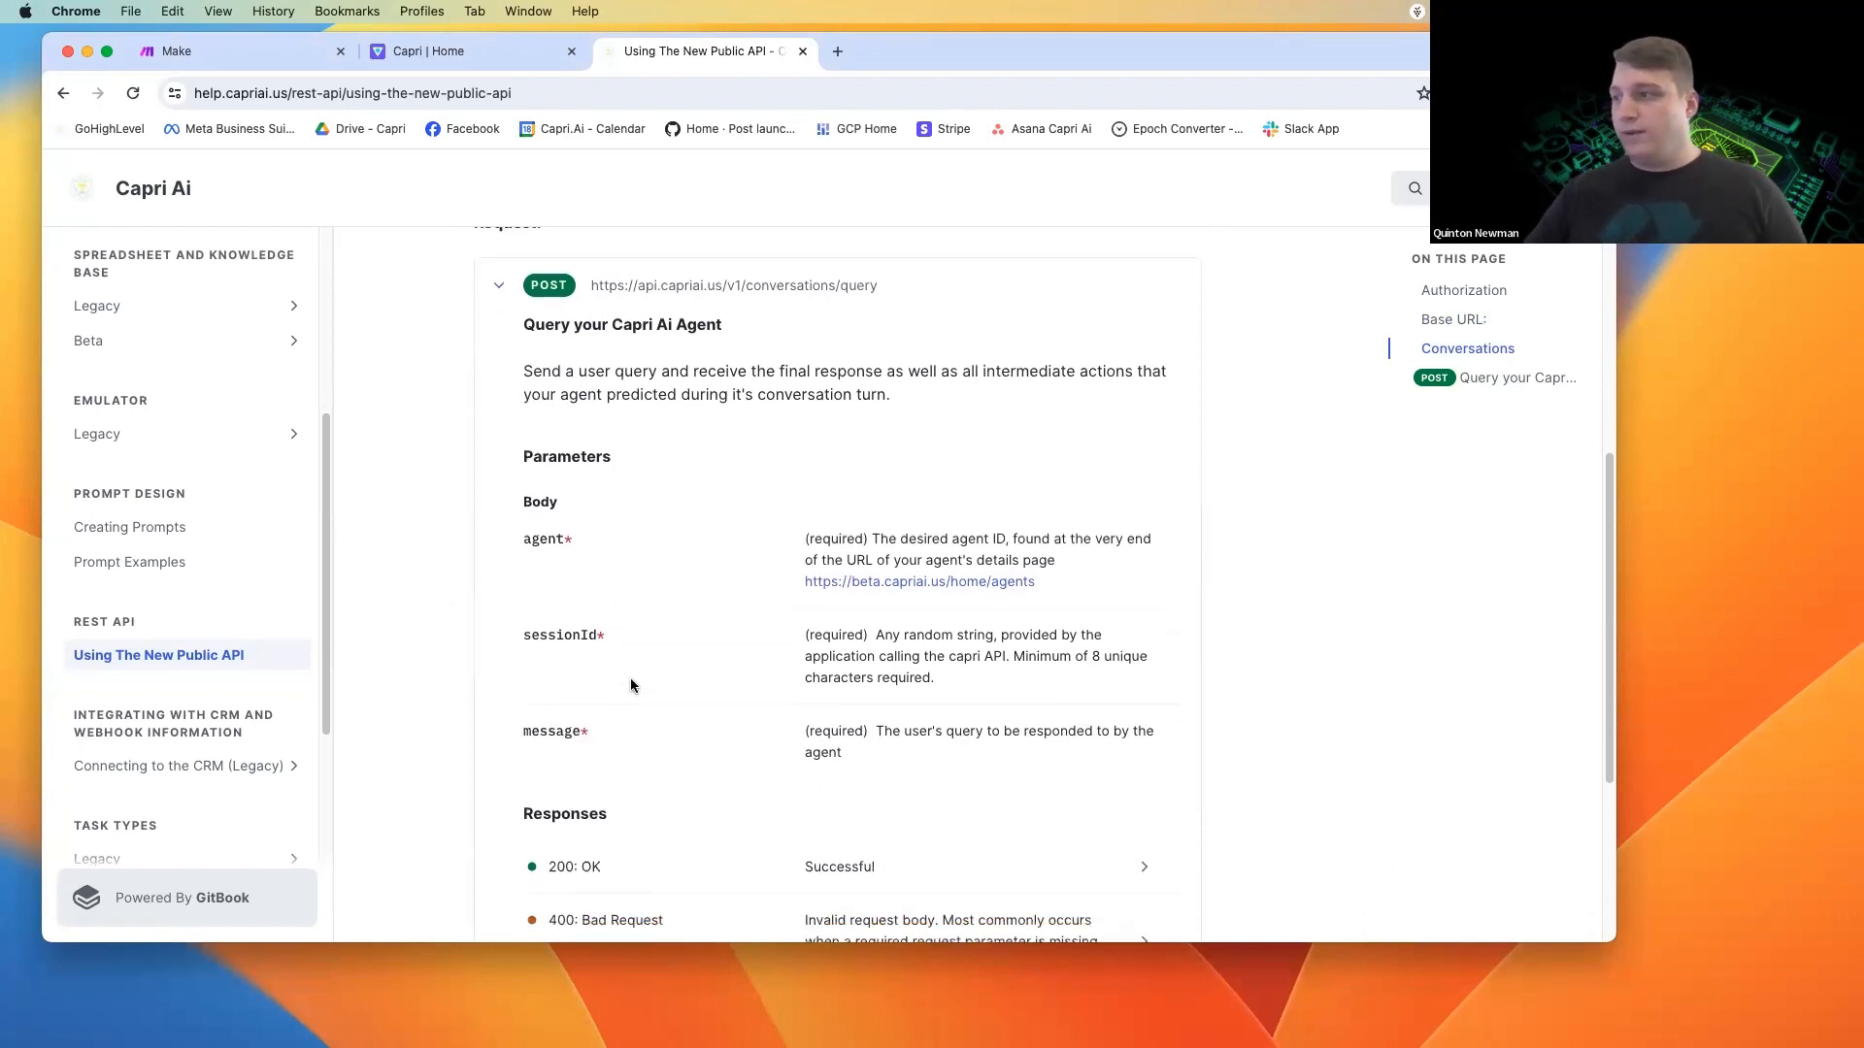
scroll(636, 699, down, 6)
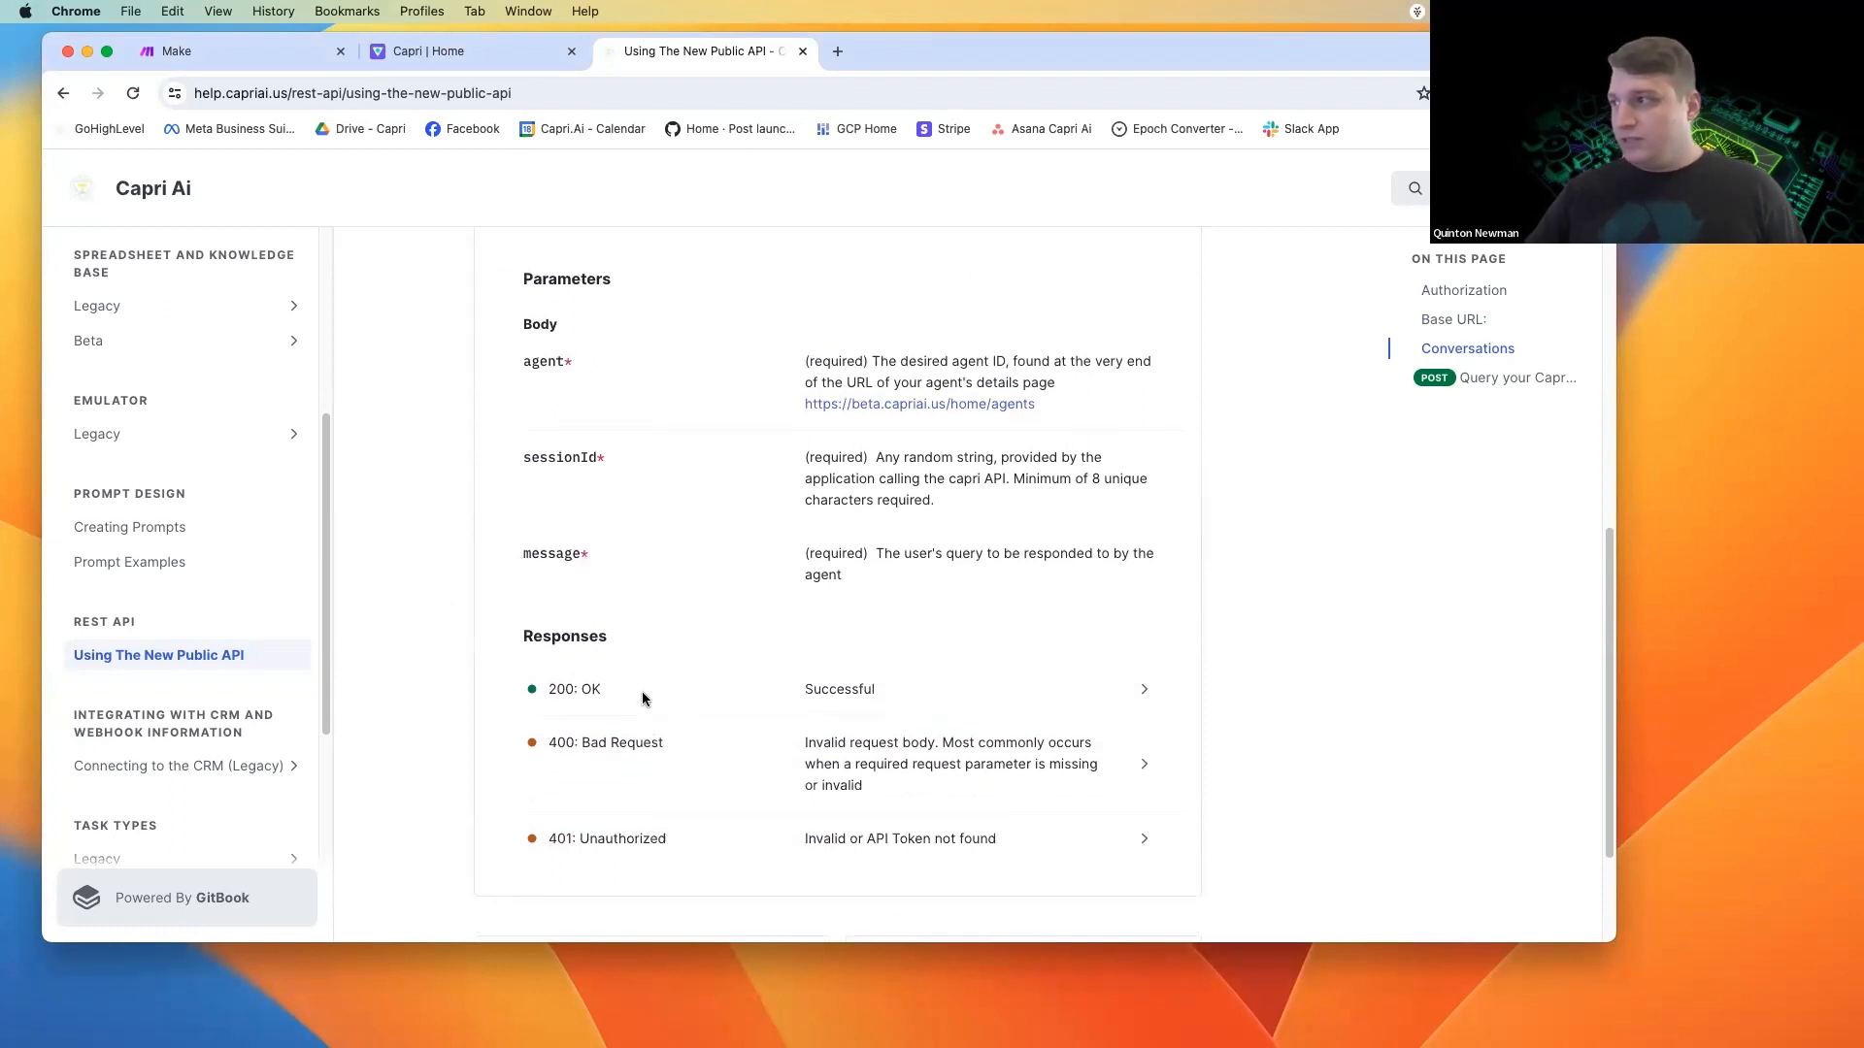
scroll(713, 473, up, 1)
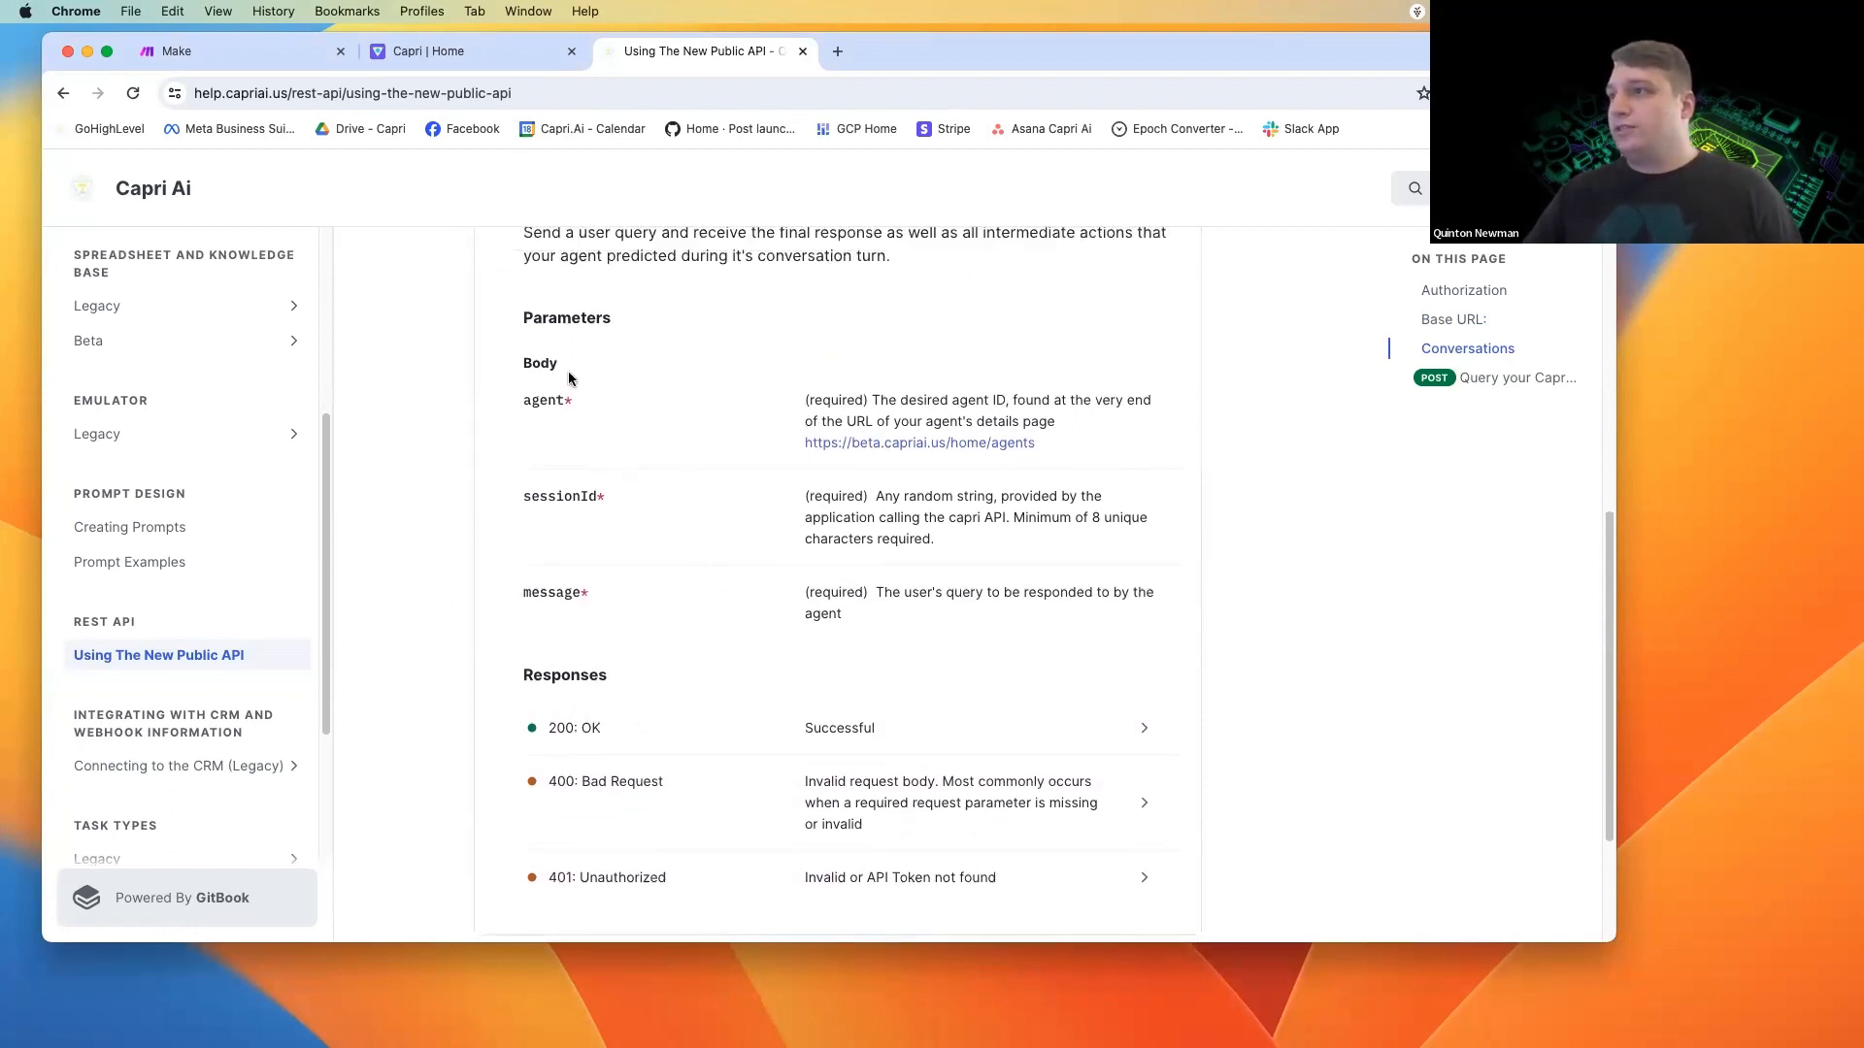
Switch to Make and create a new scenario that starts with a Webhooks Custom webhook trigger module.
click(213, 55)
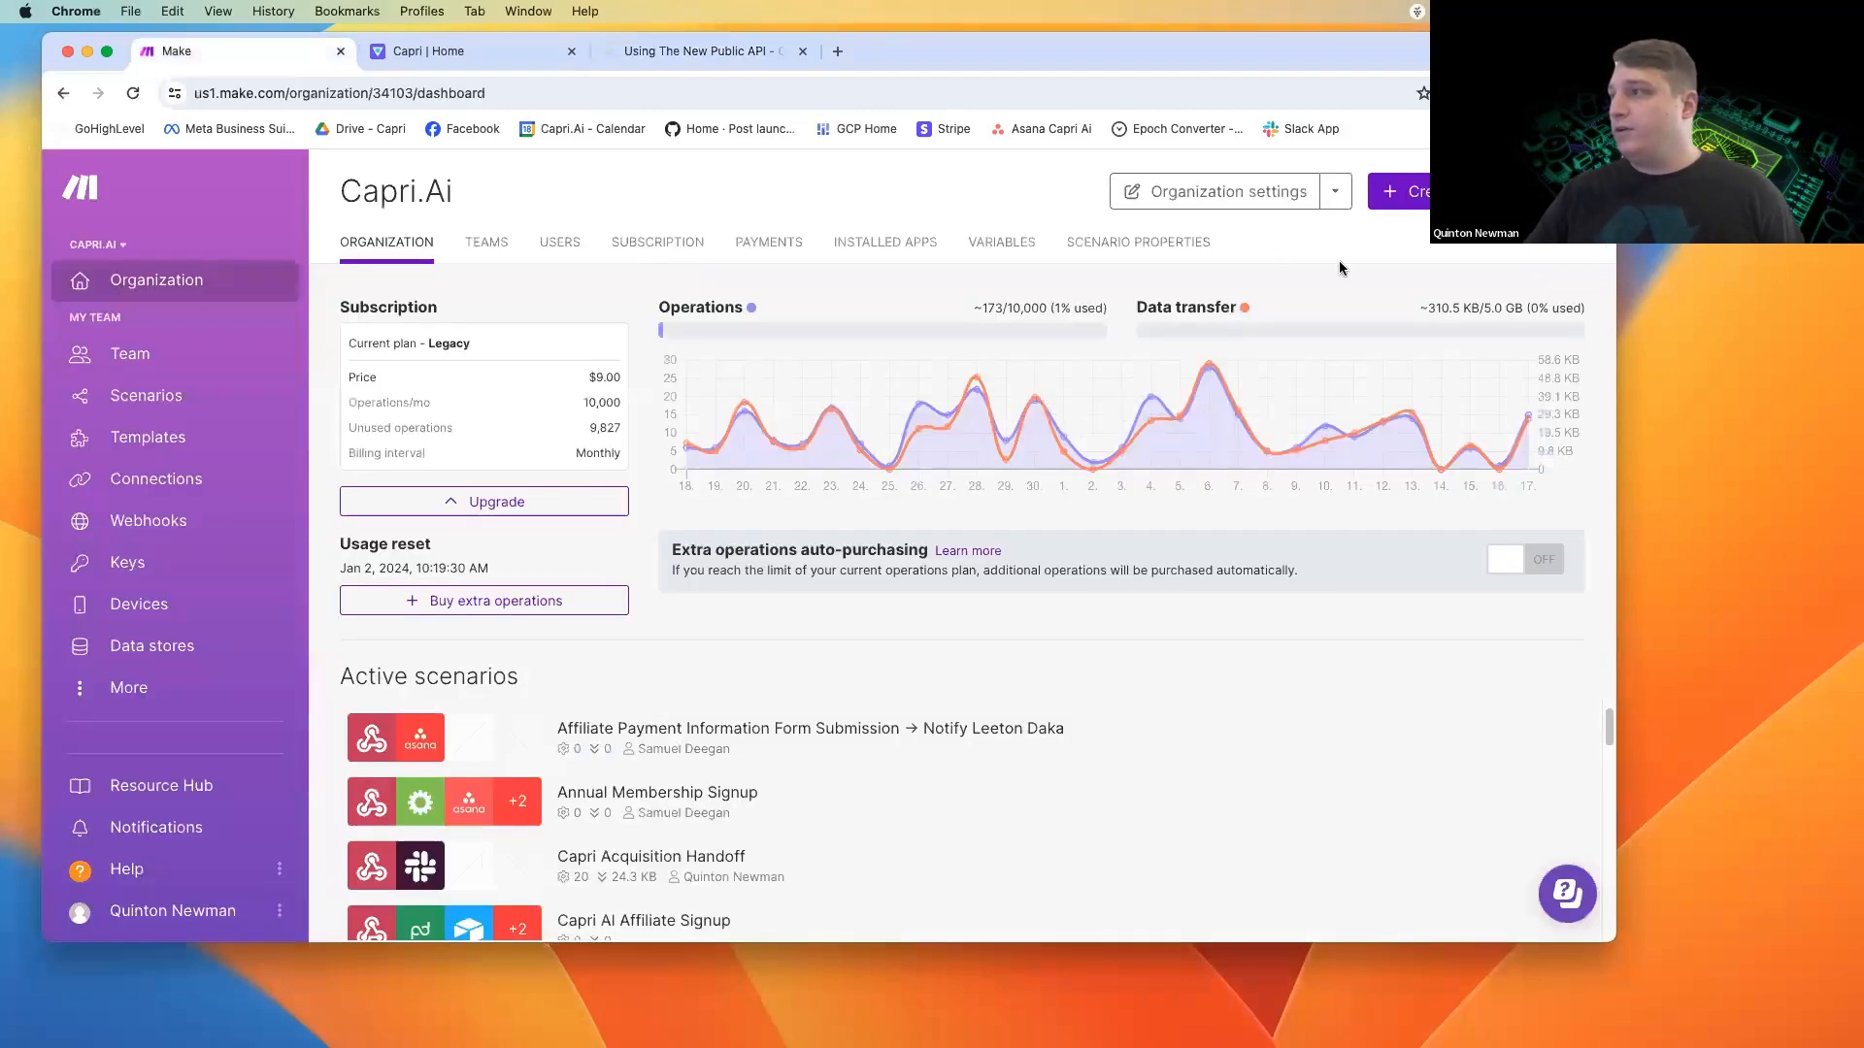
click(1403, 191)
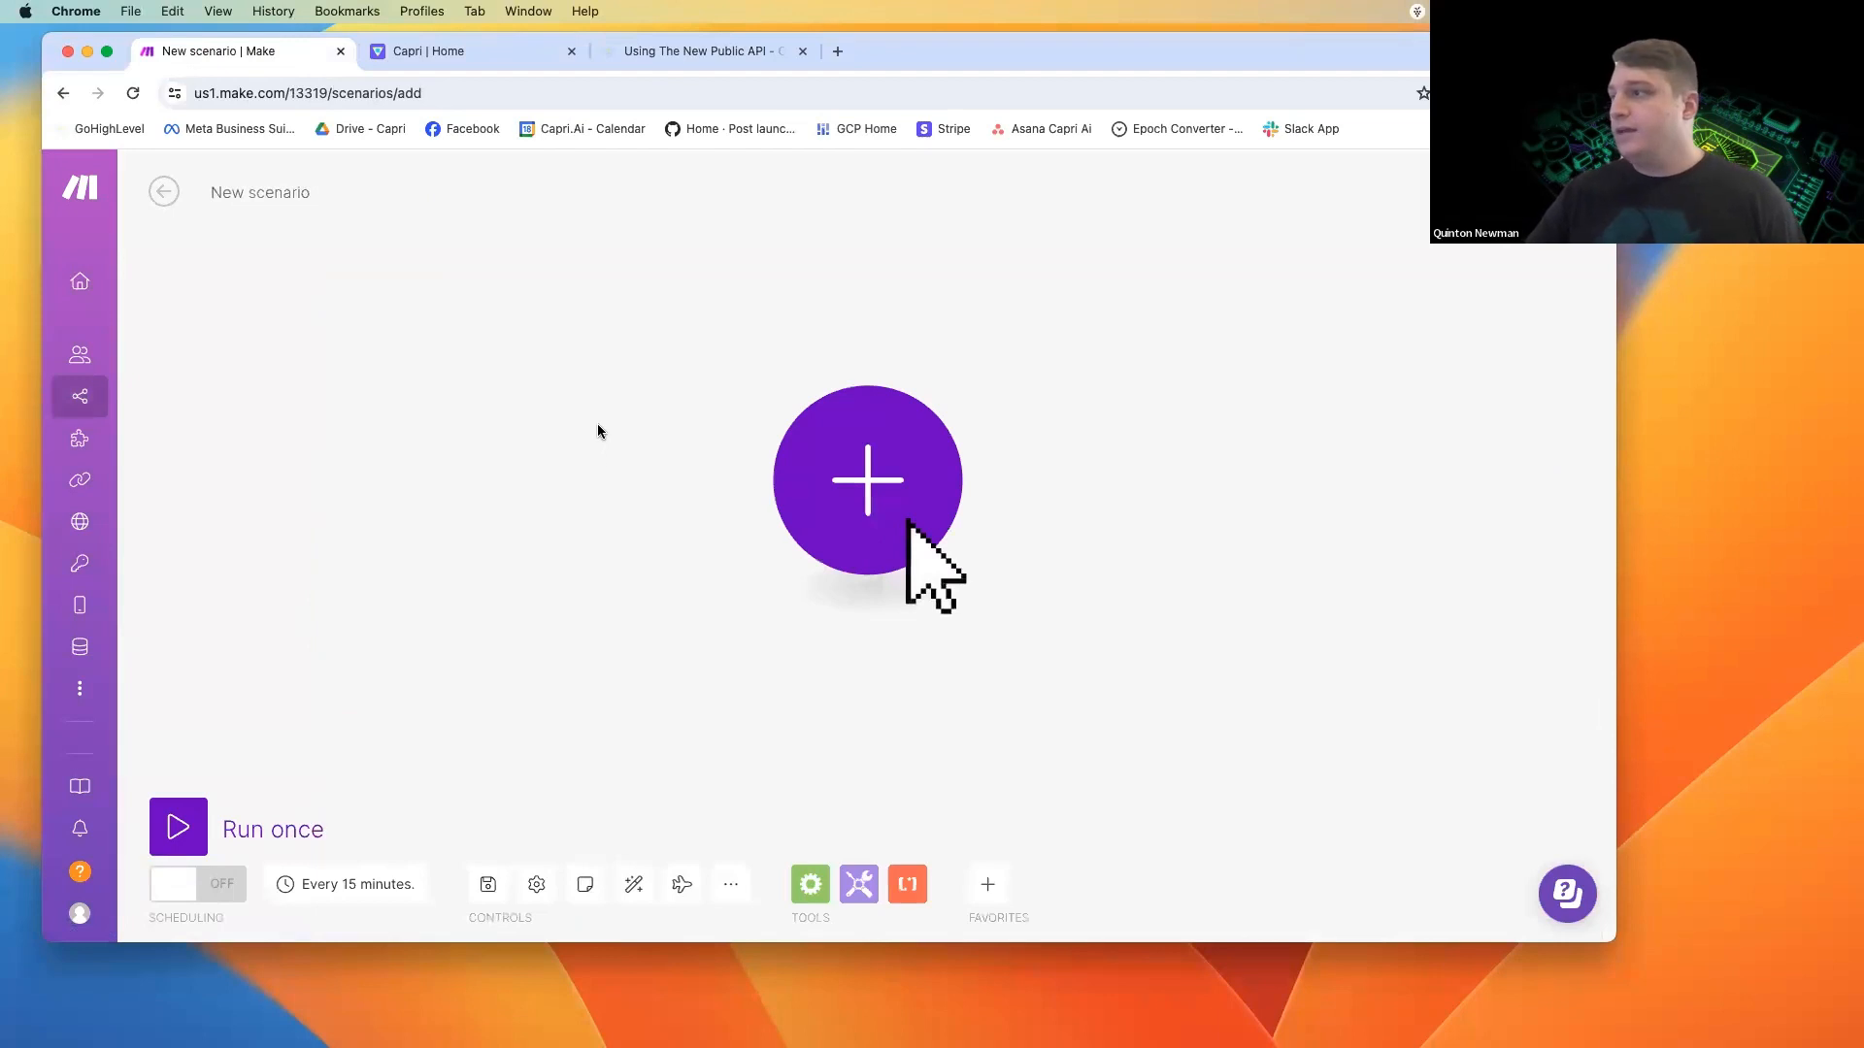
click(863, 500)
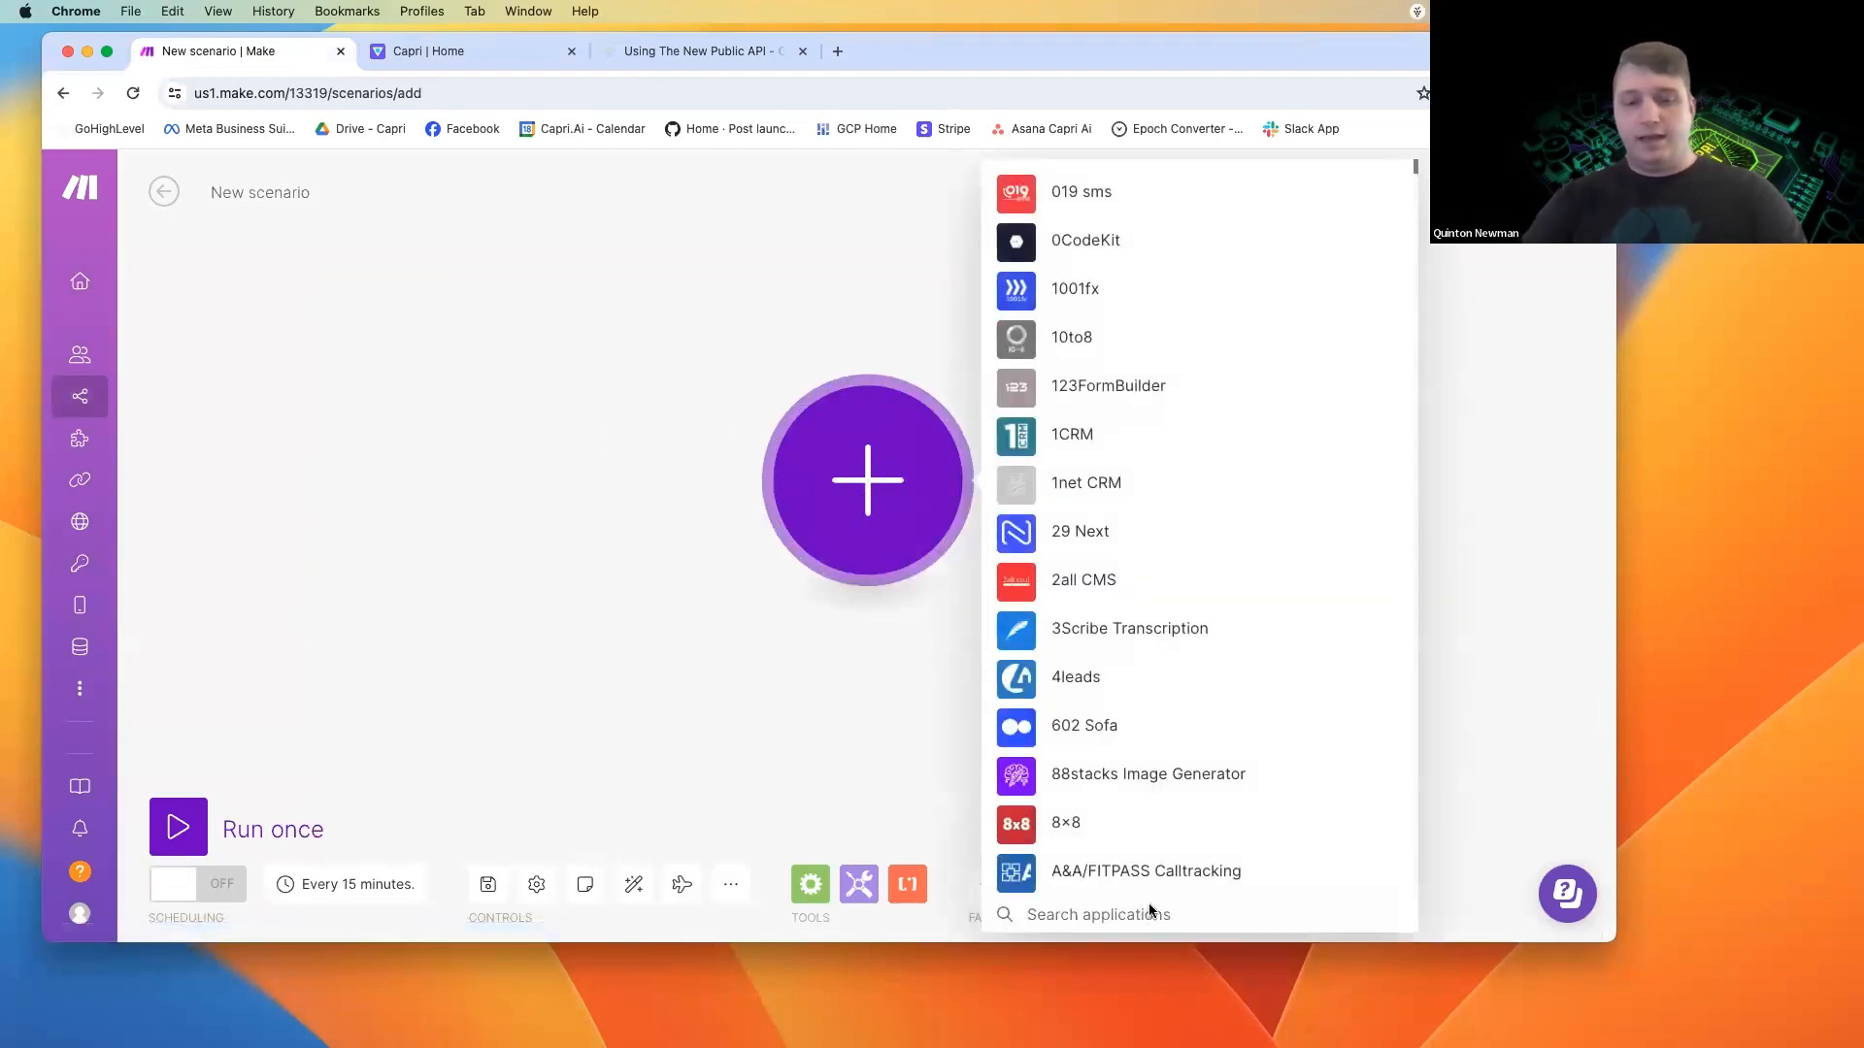
text(webh)
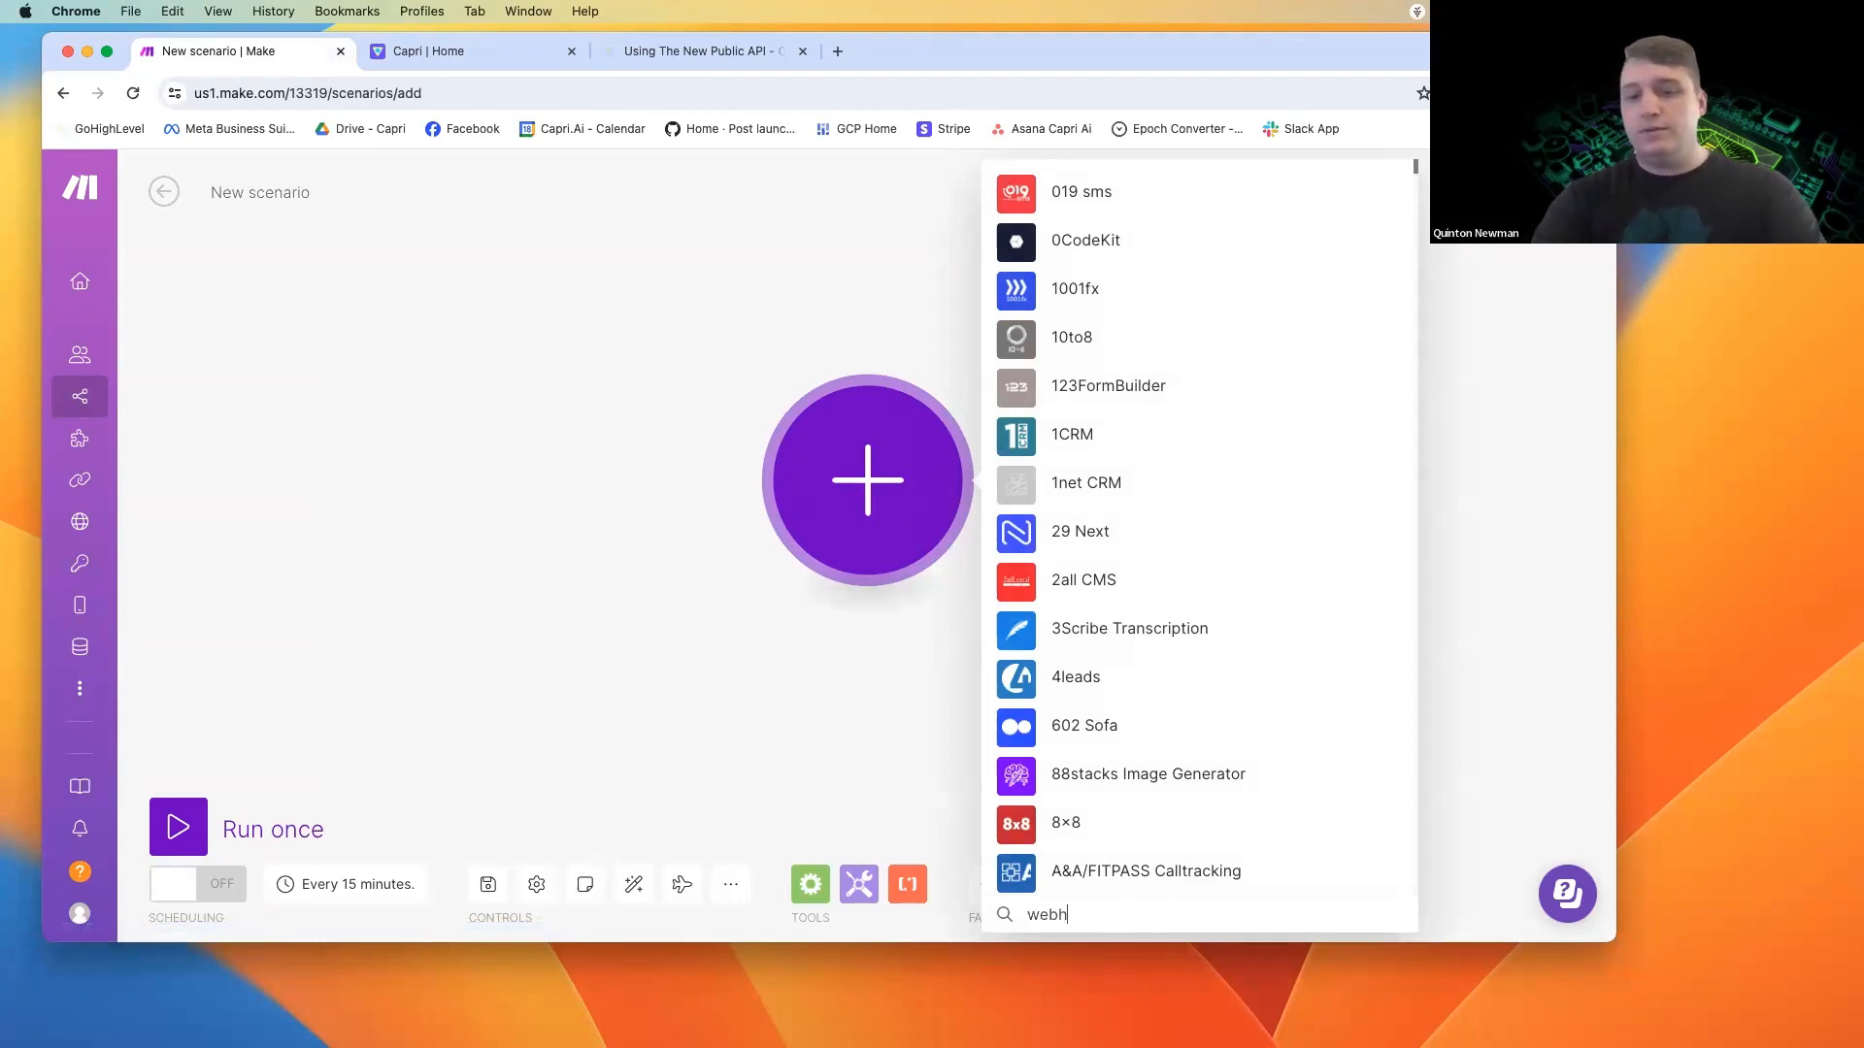
text(ook)
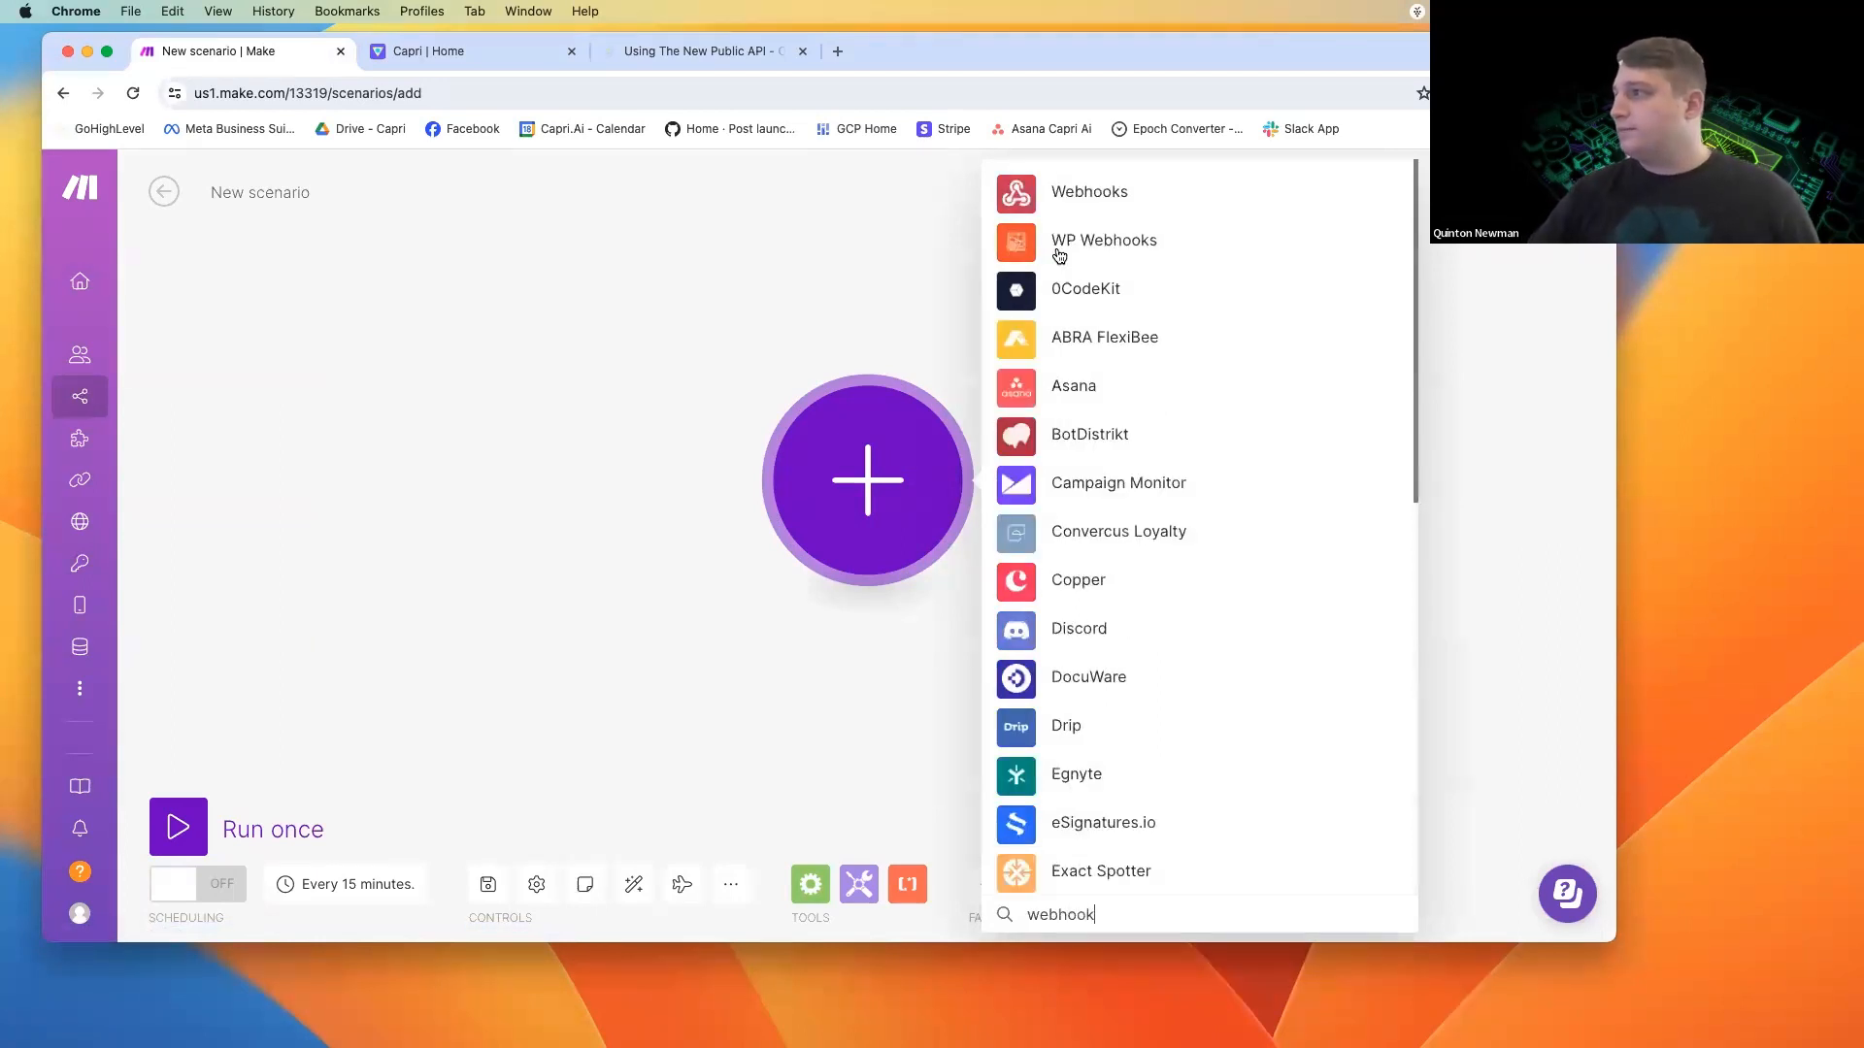
click(1089, 185)
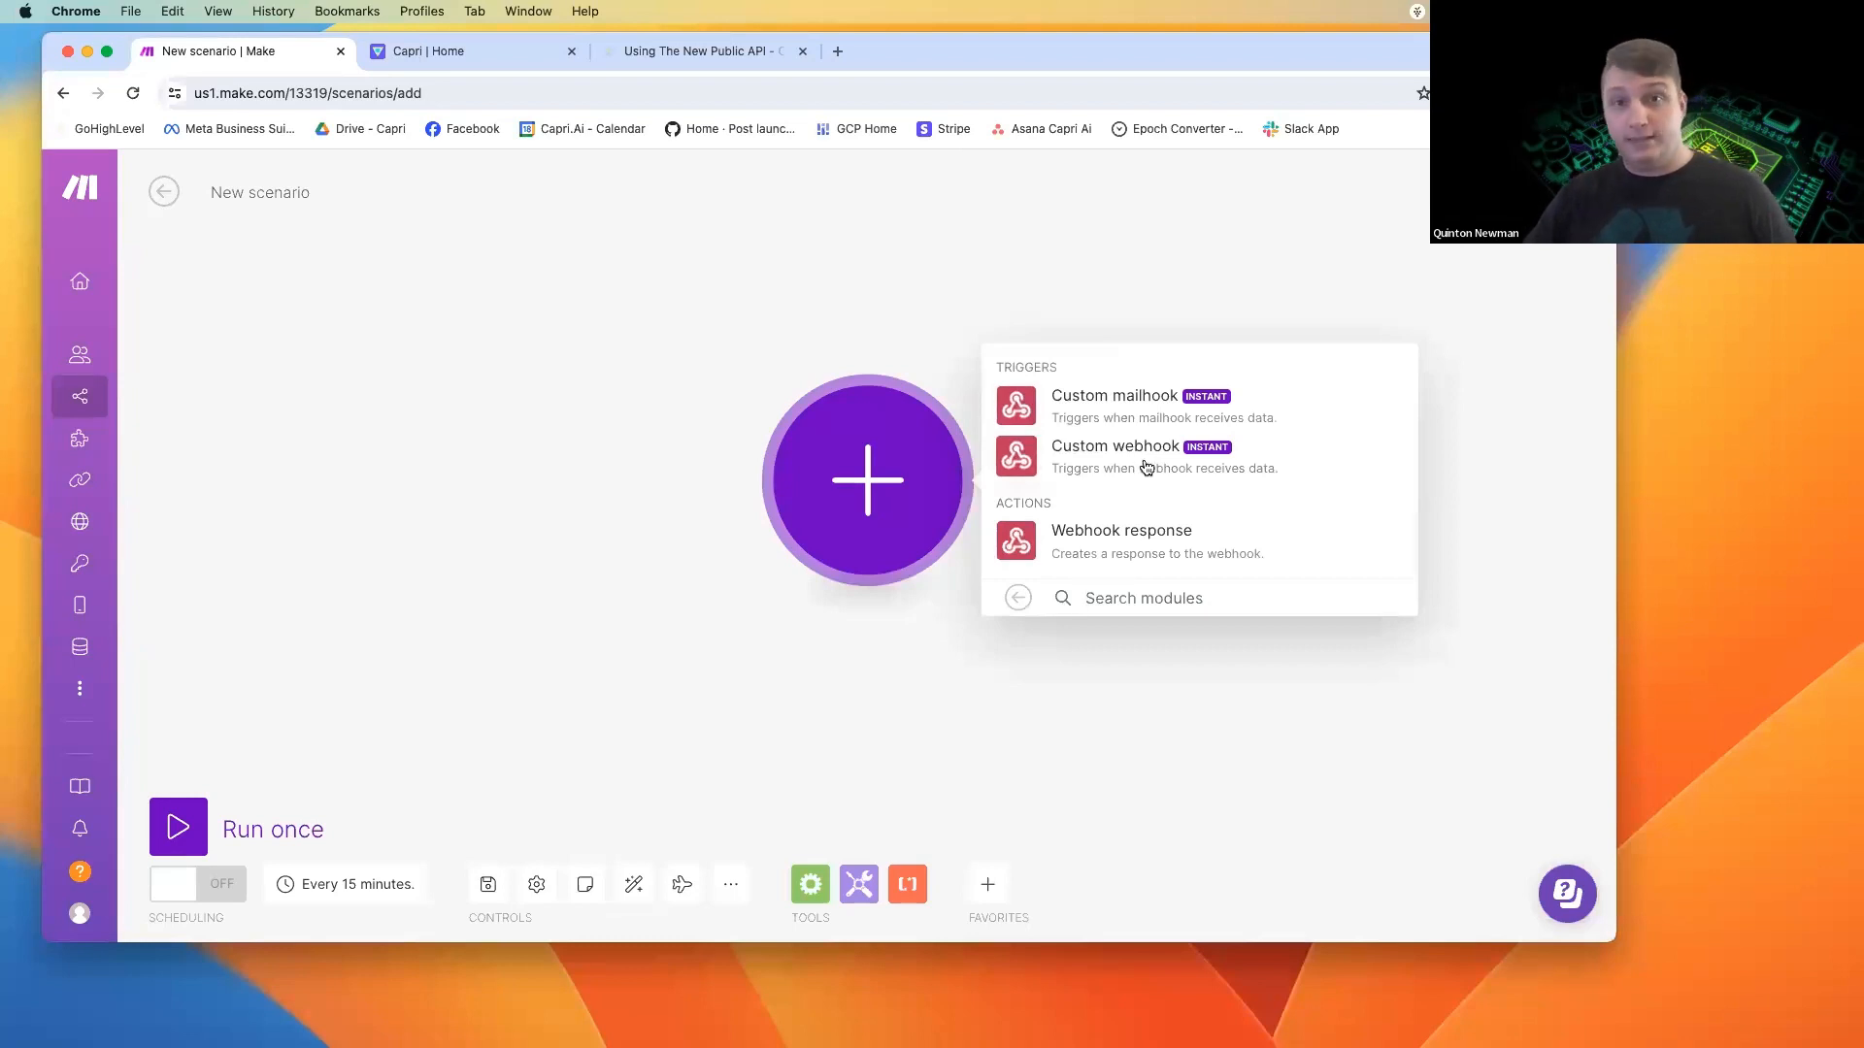
click(1147, 467)
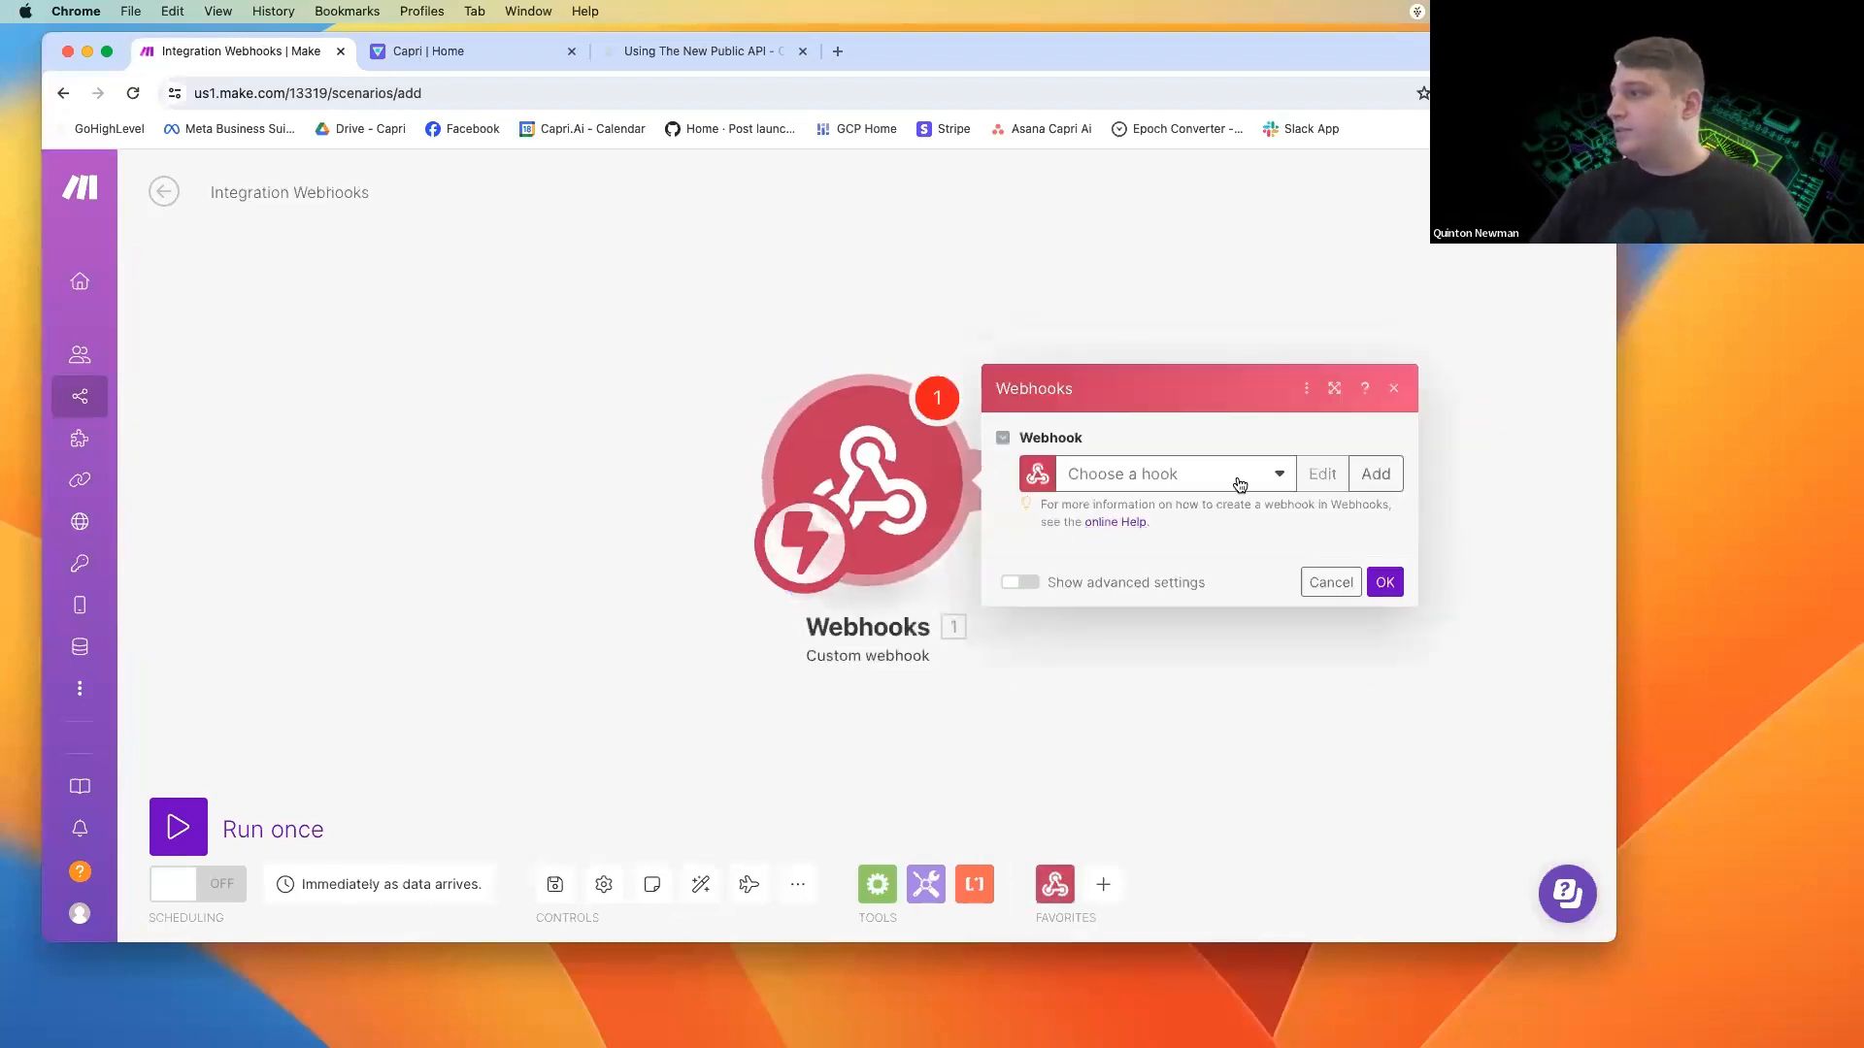
Create a new webhook named "Capri V3 Demo" for the trigger module and save it.
click(1375, 474)
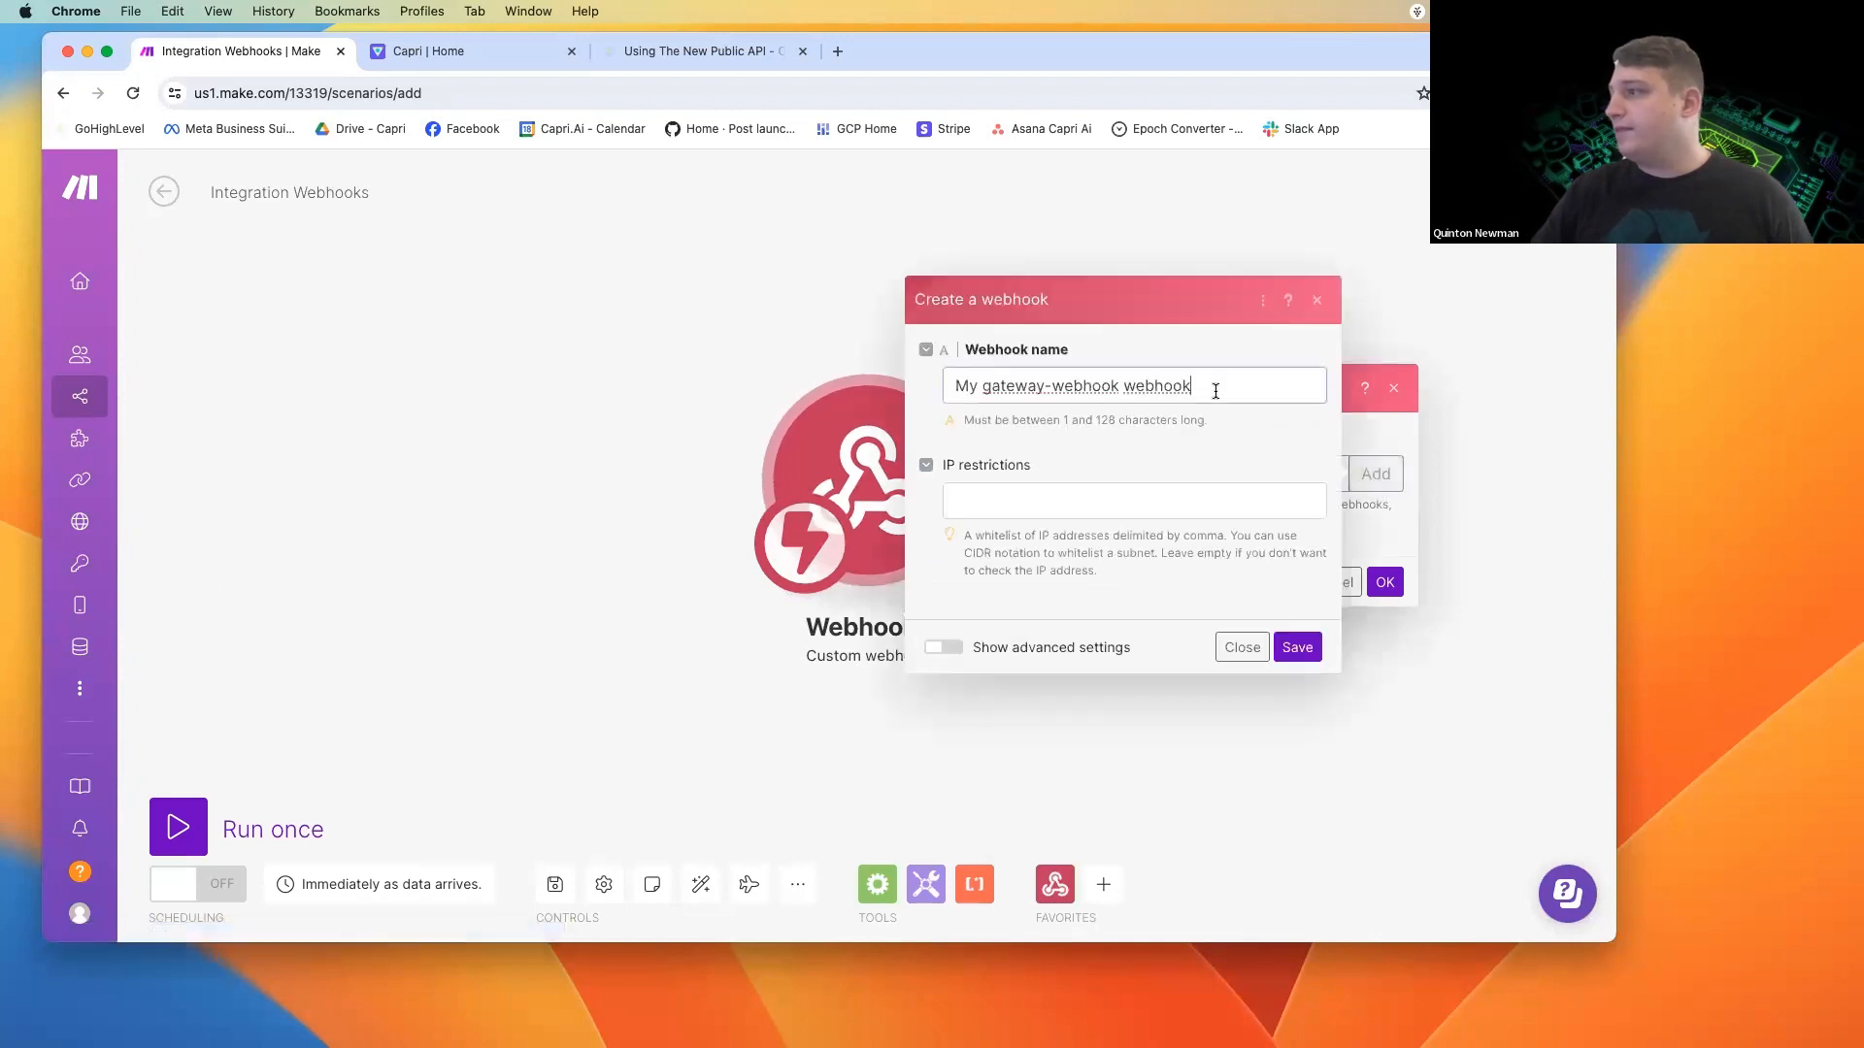
drag(1250, 387, 897, 393)
text(Capri )
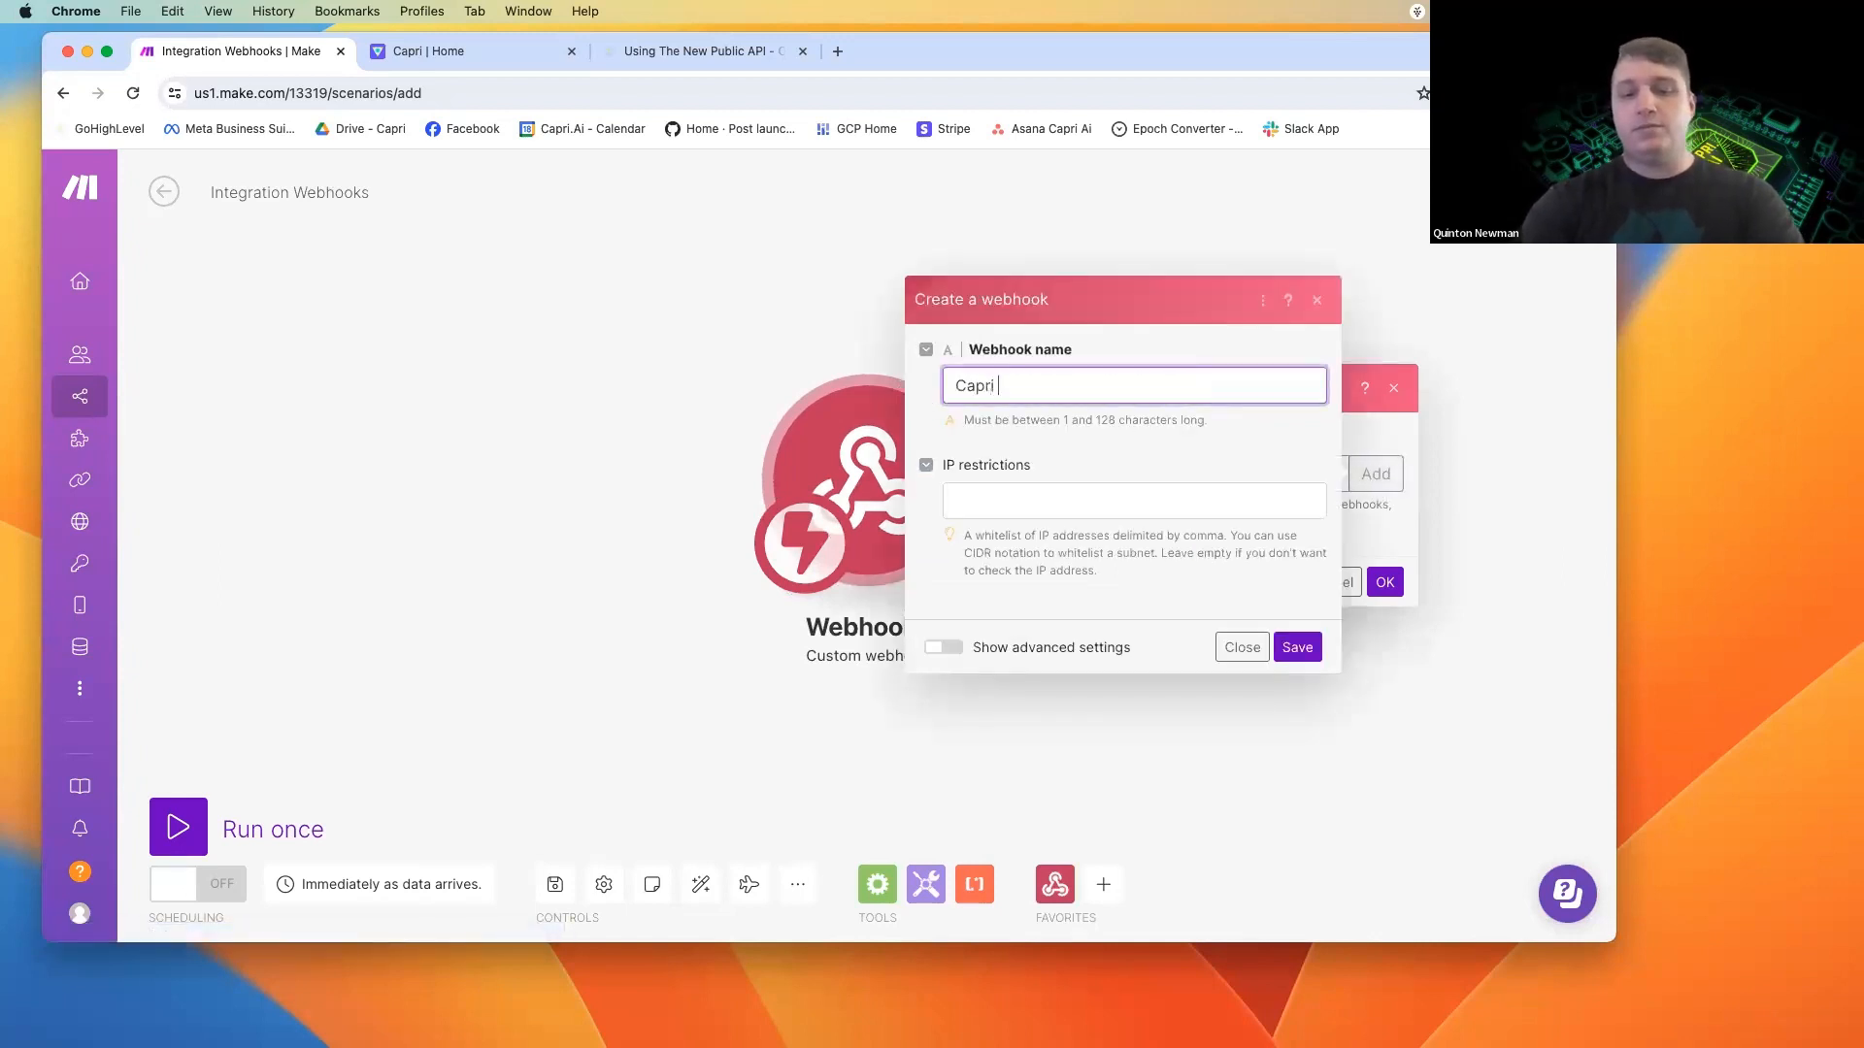
text(V3 Demo)
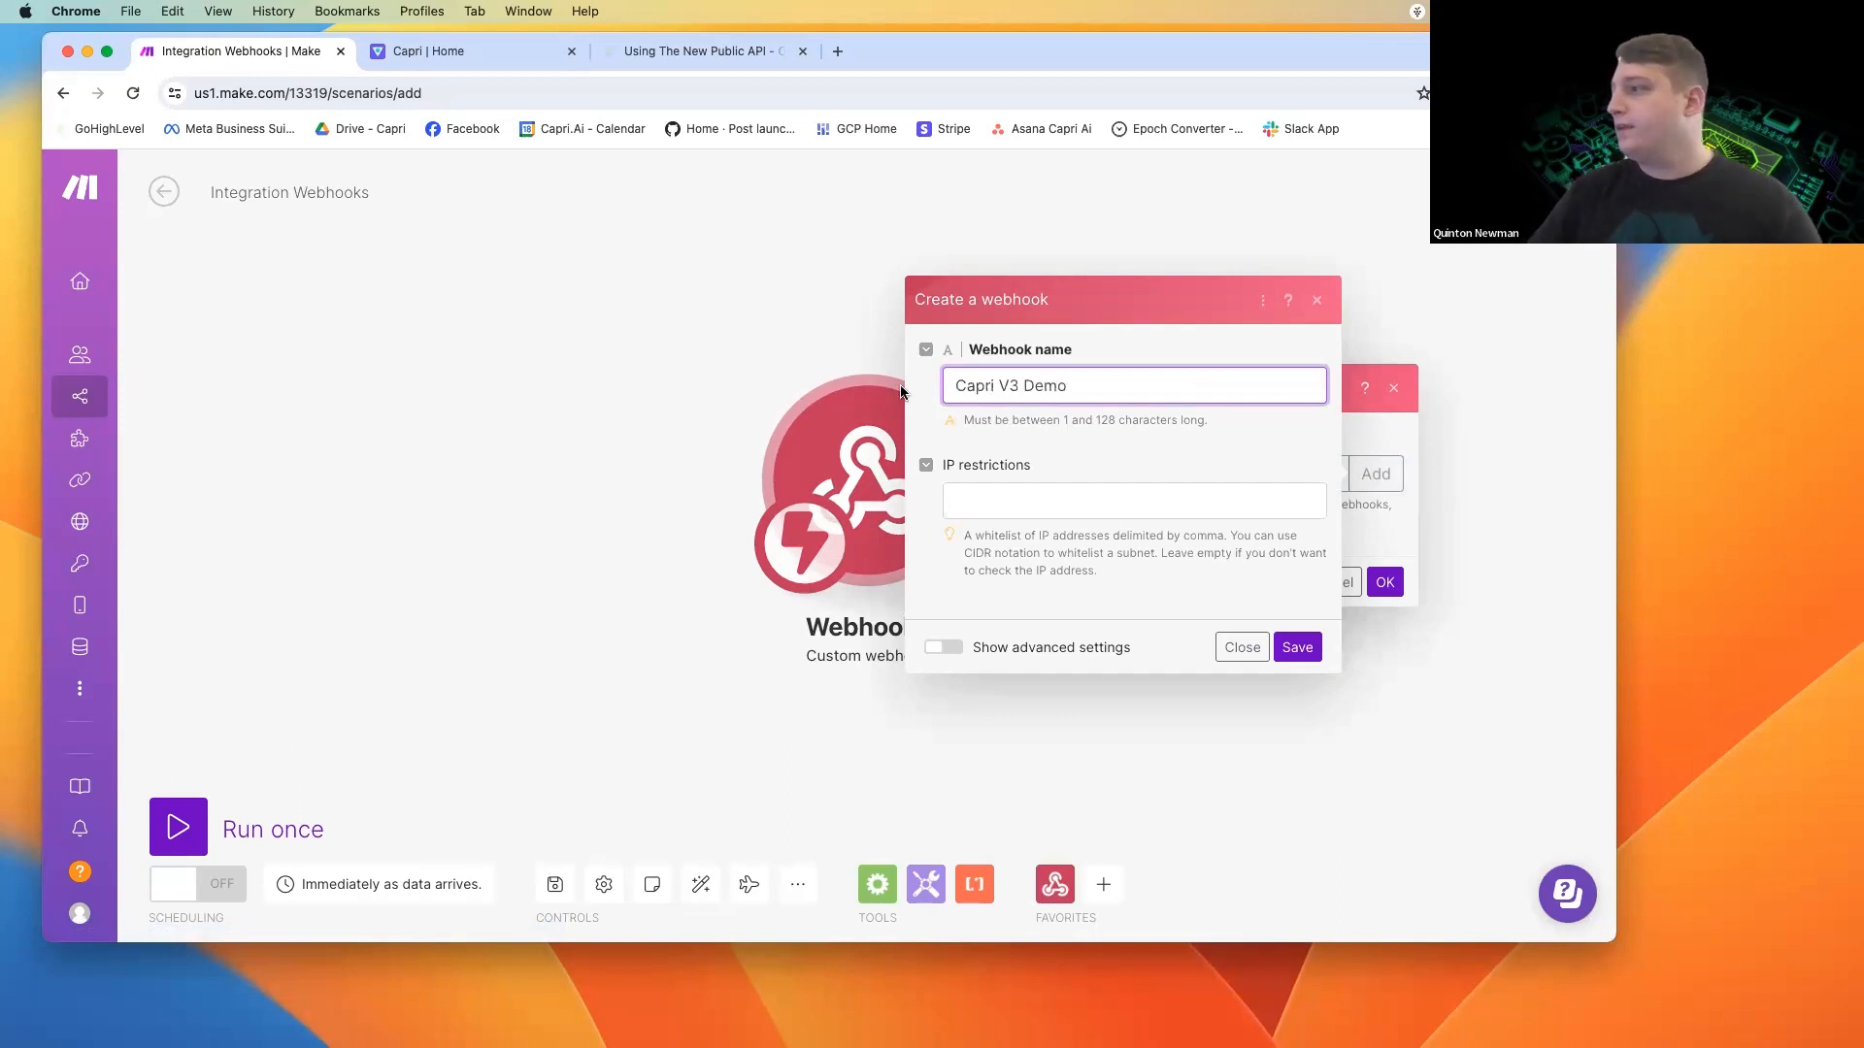
click(1297, 648)
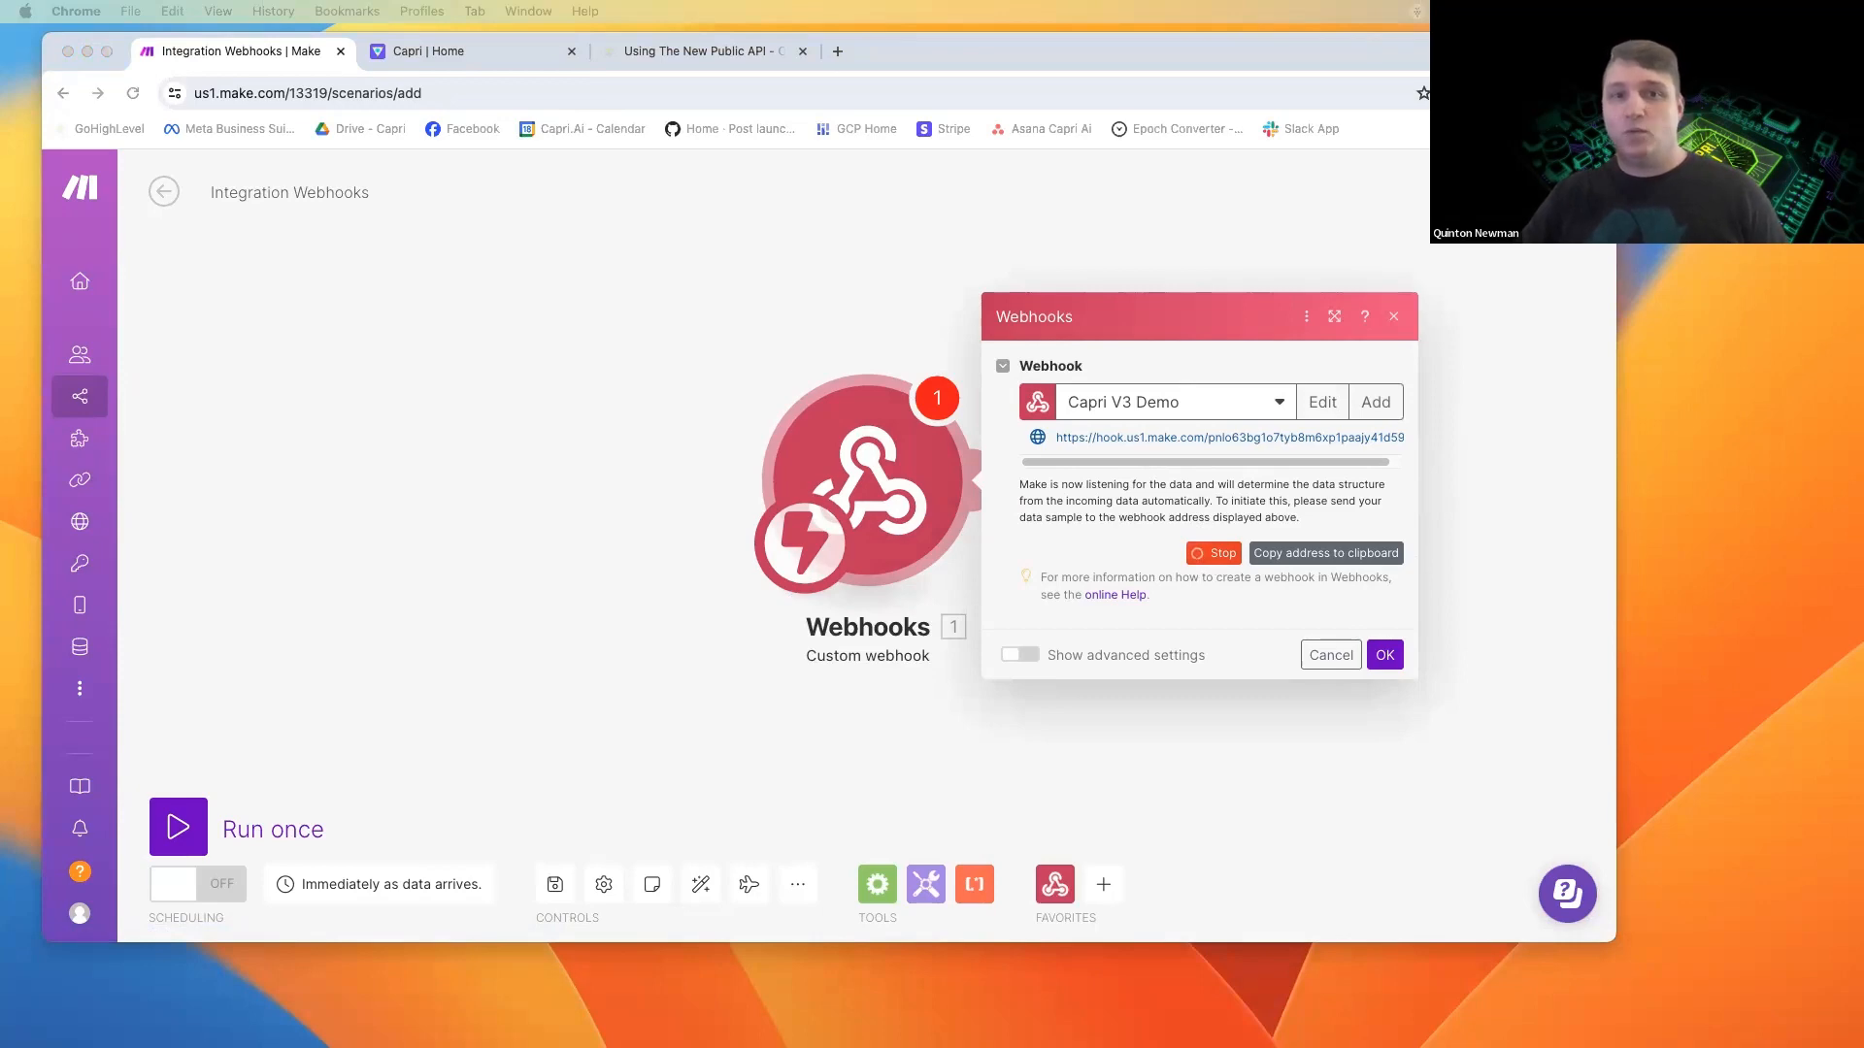
Switch to GoHighLevel, with its page placed among the browser's tabs, and create a workflow from scratch in the Capri GPT Testing folder.
drag(83, 63, 711, 66)
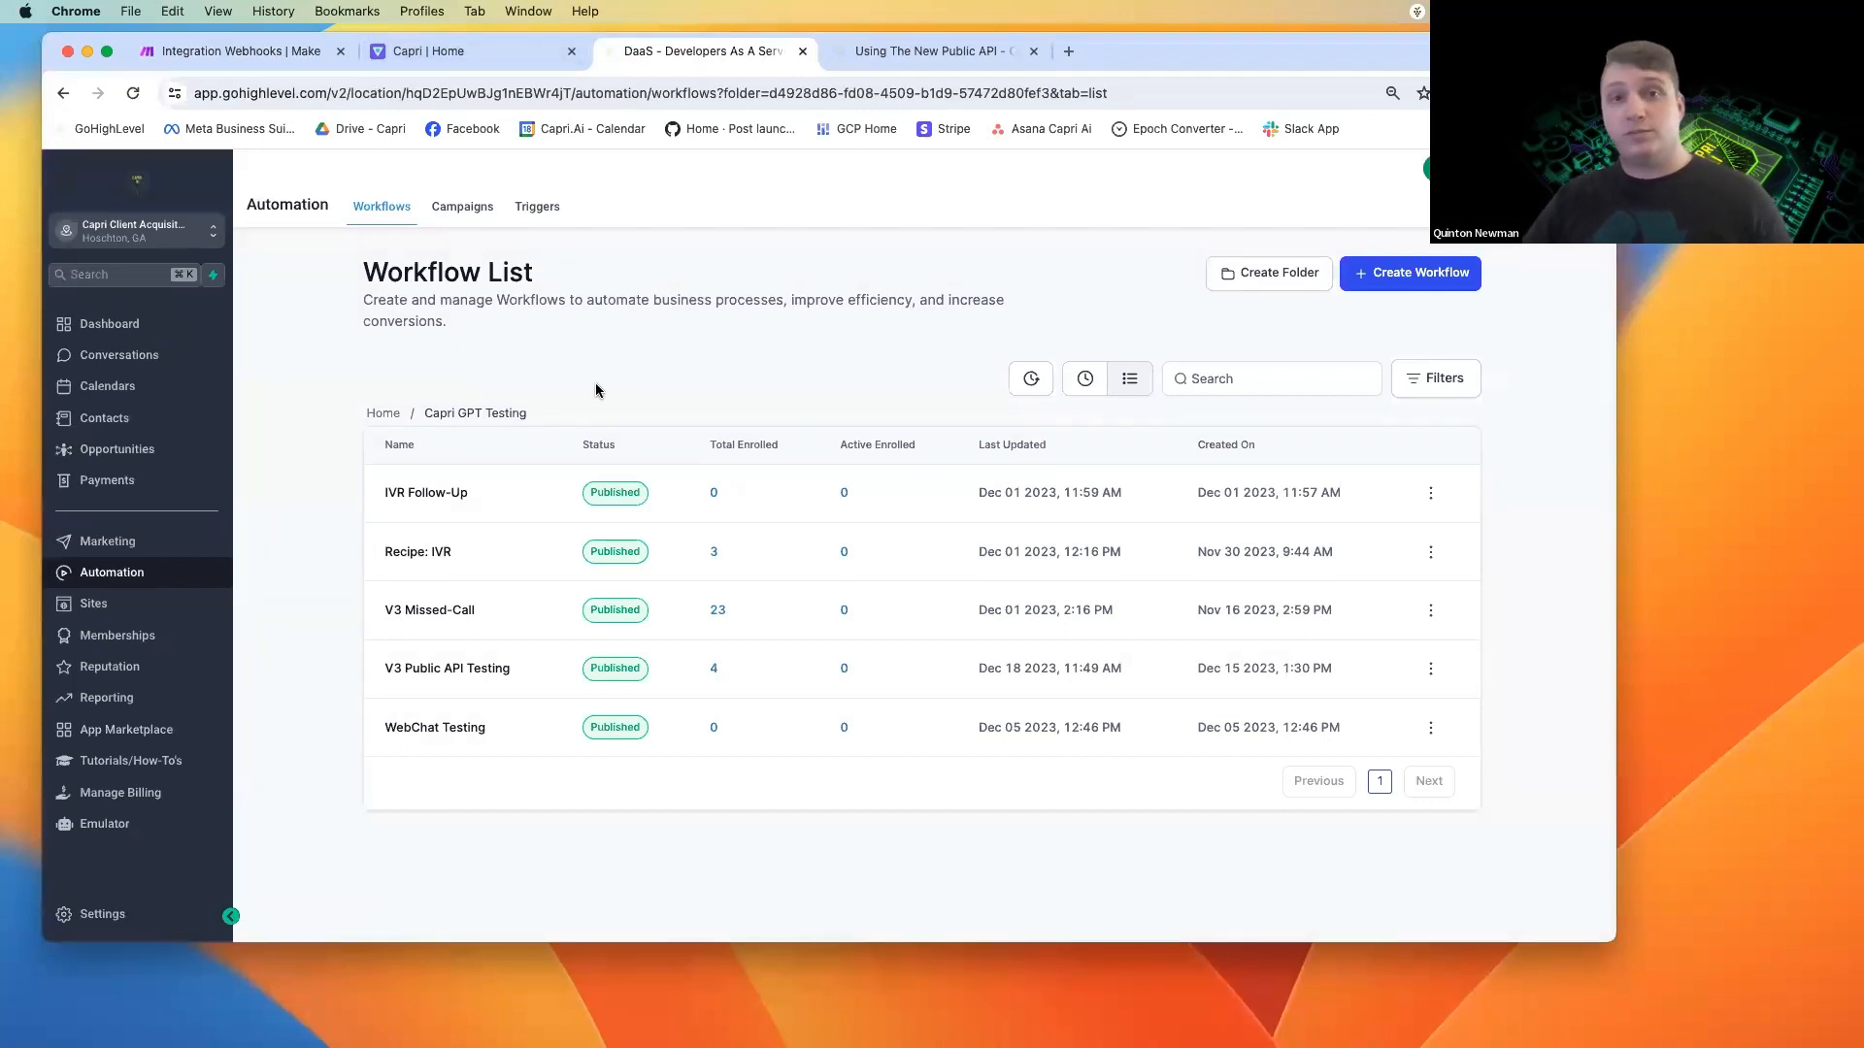
click(1427, 289)
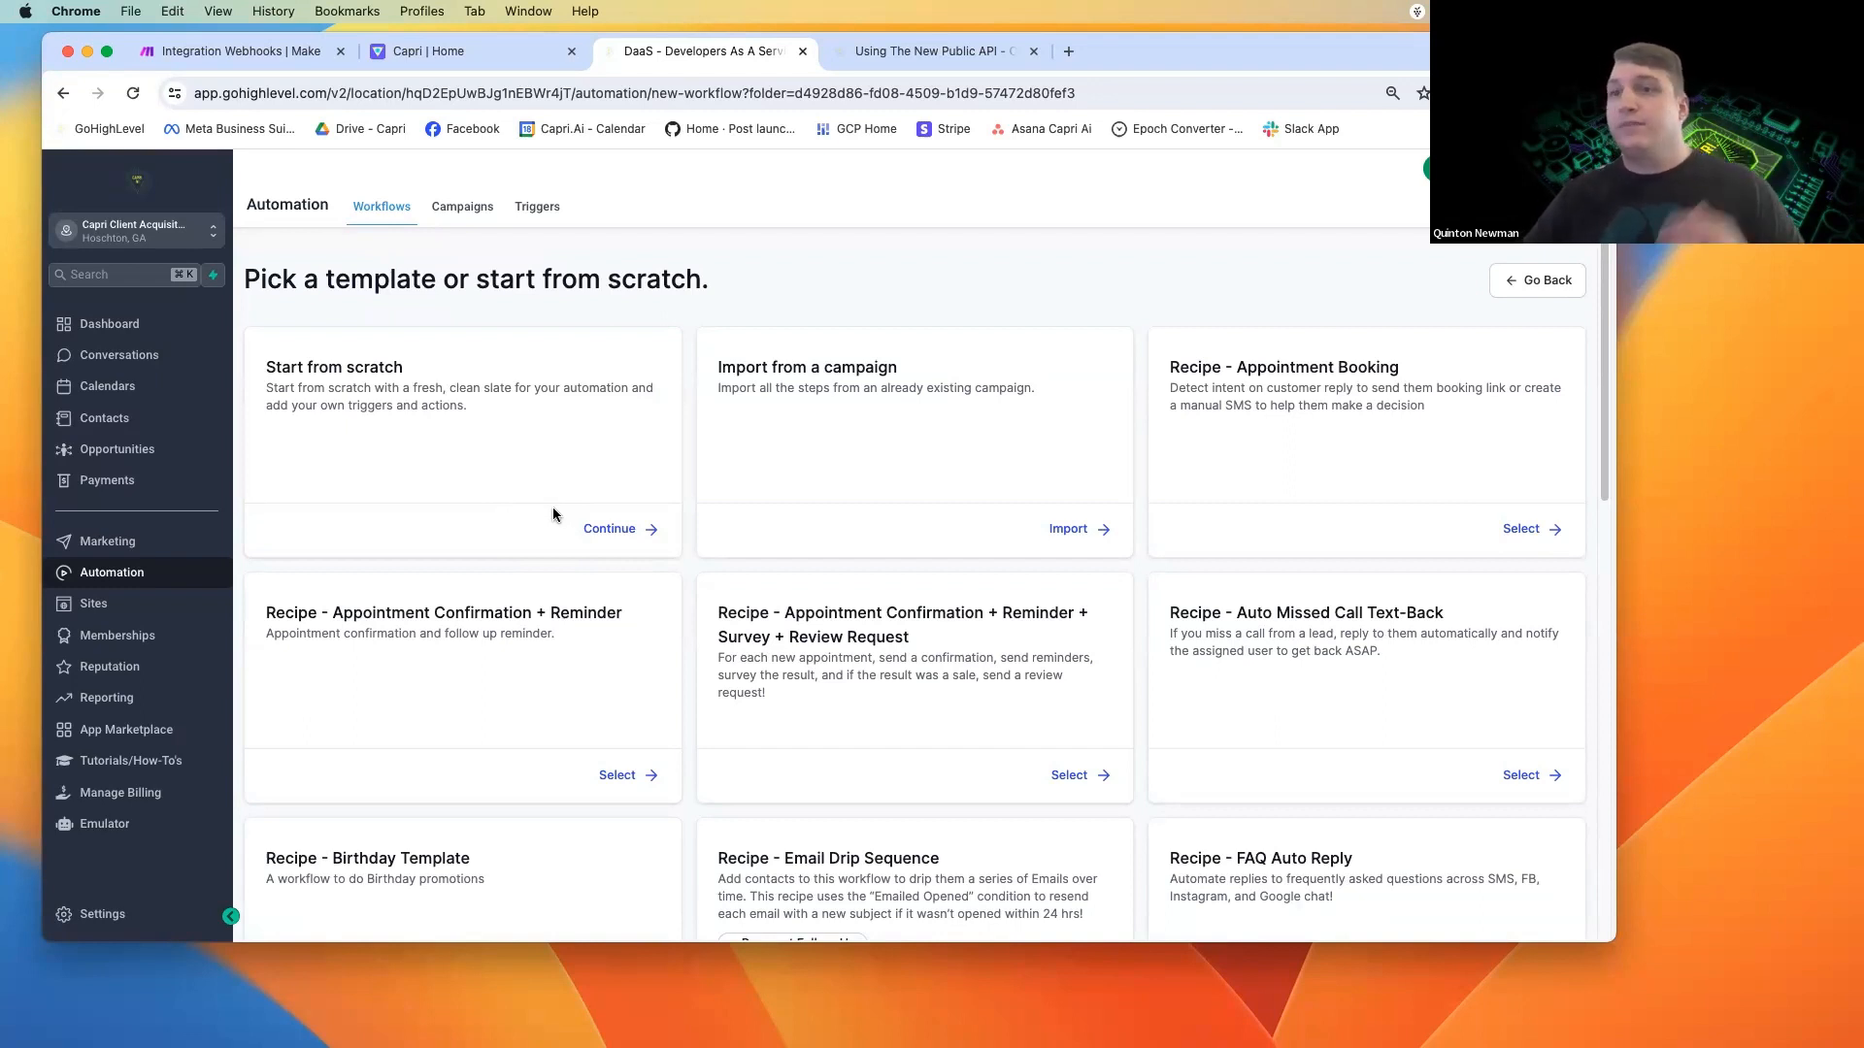
click(604, 541)
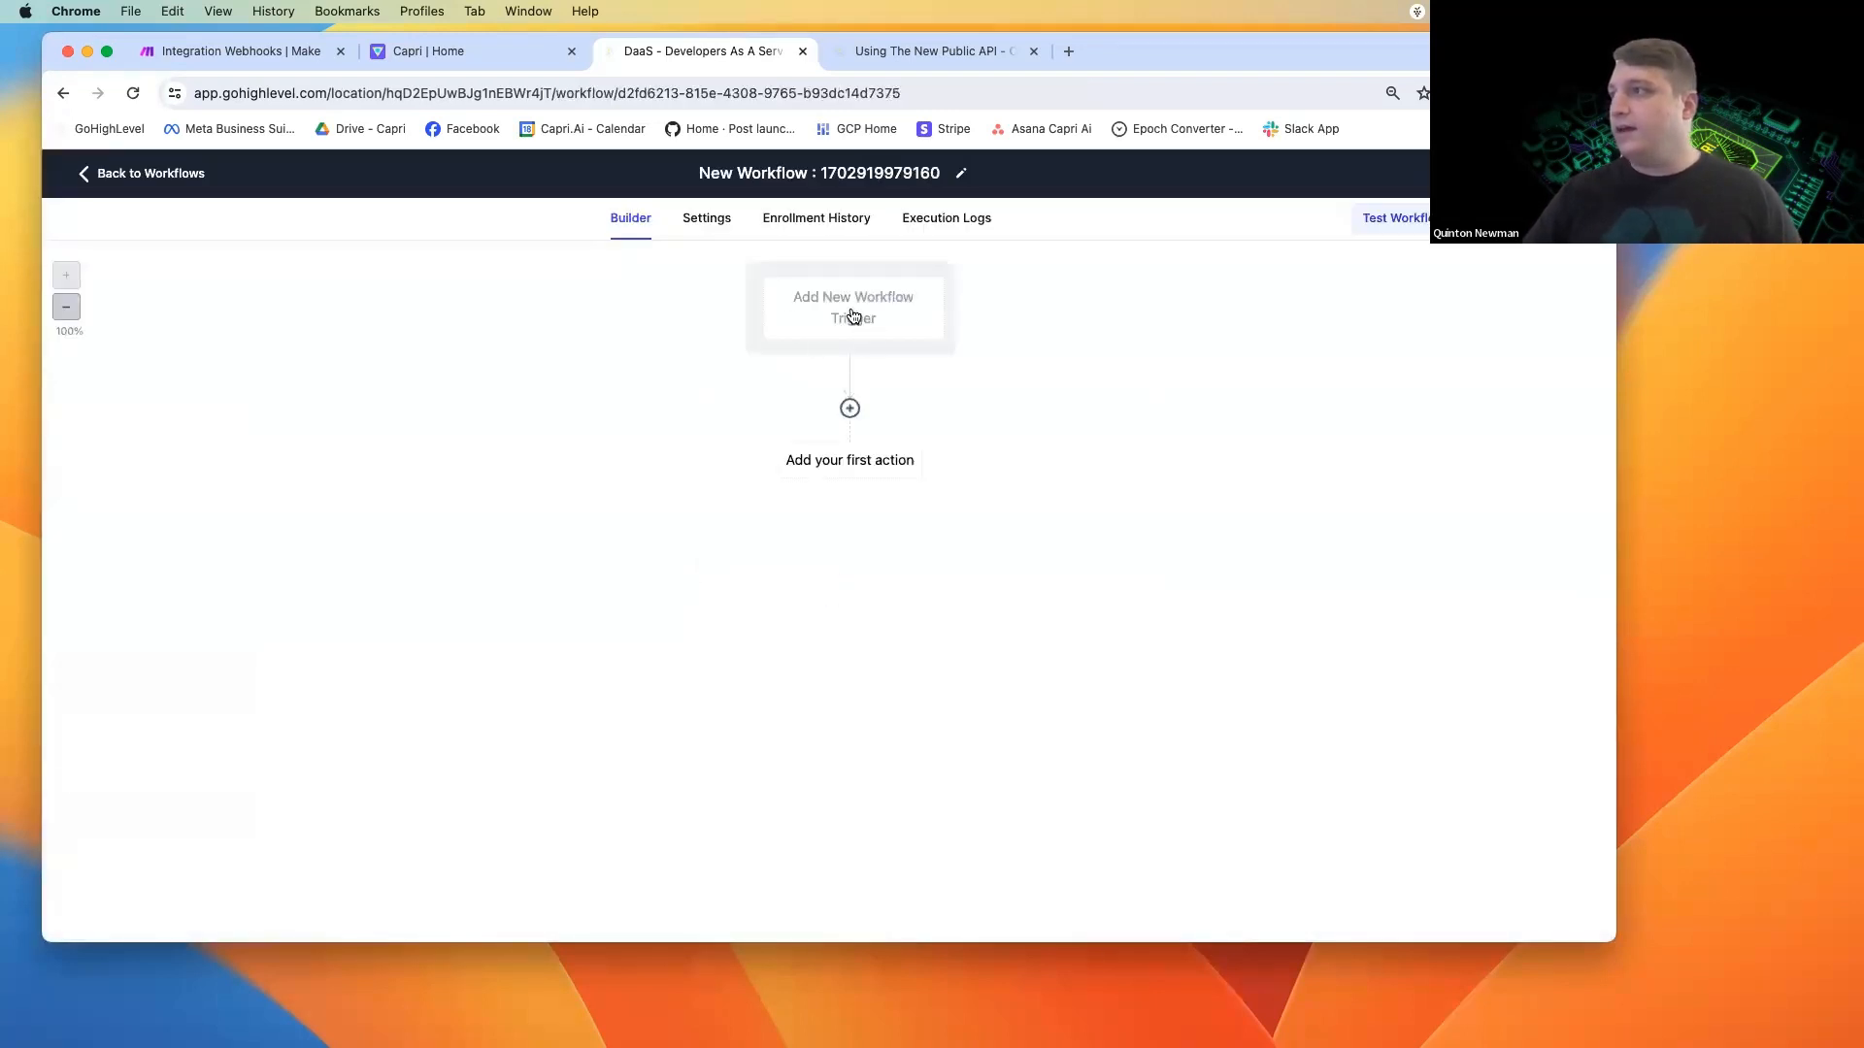
Add a Customer Replied trigger to the new workflow, searching the triggers for "repl".
click(853, 315)
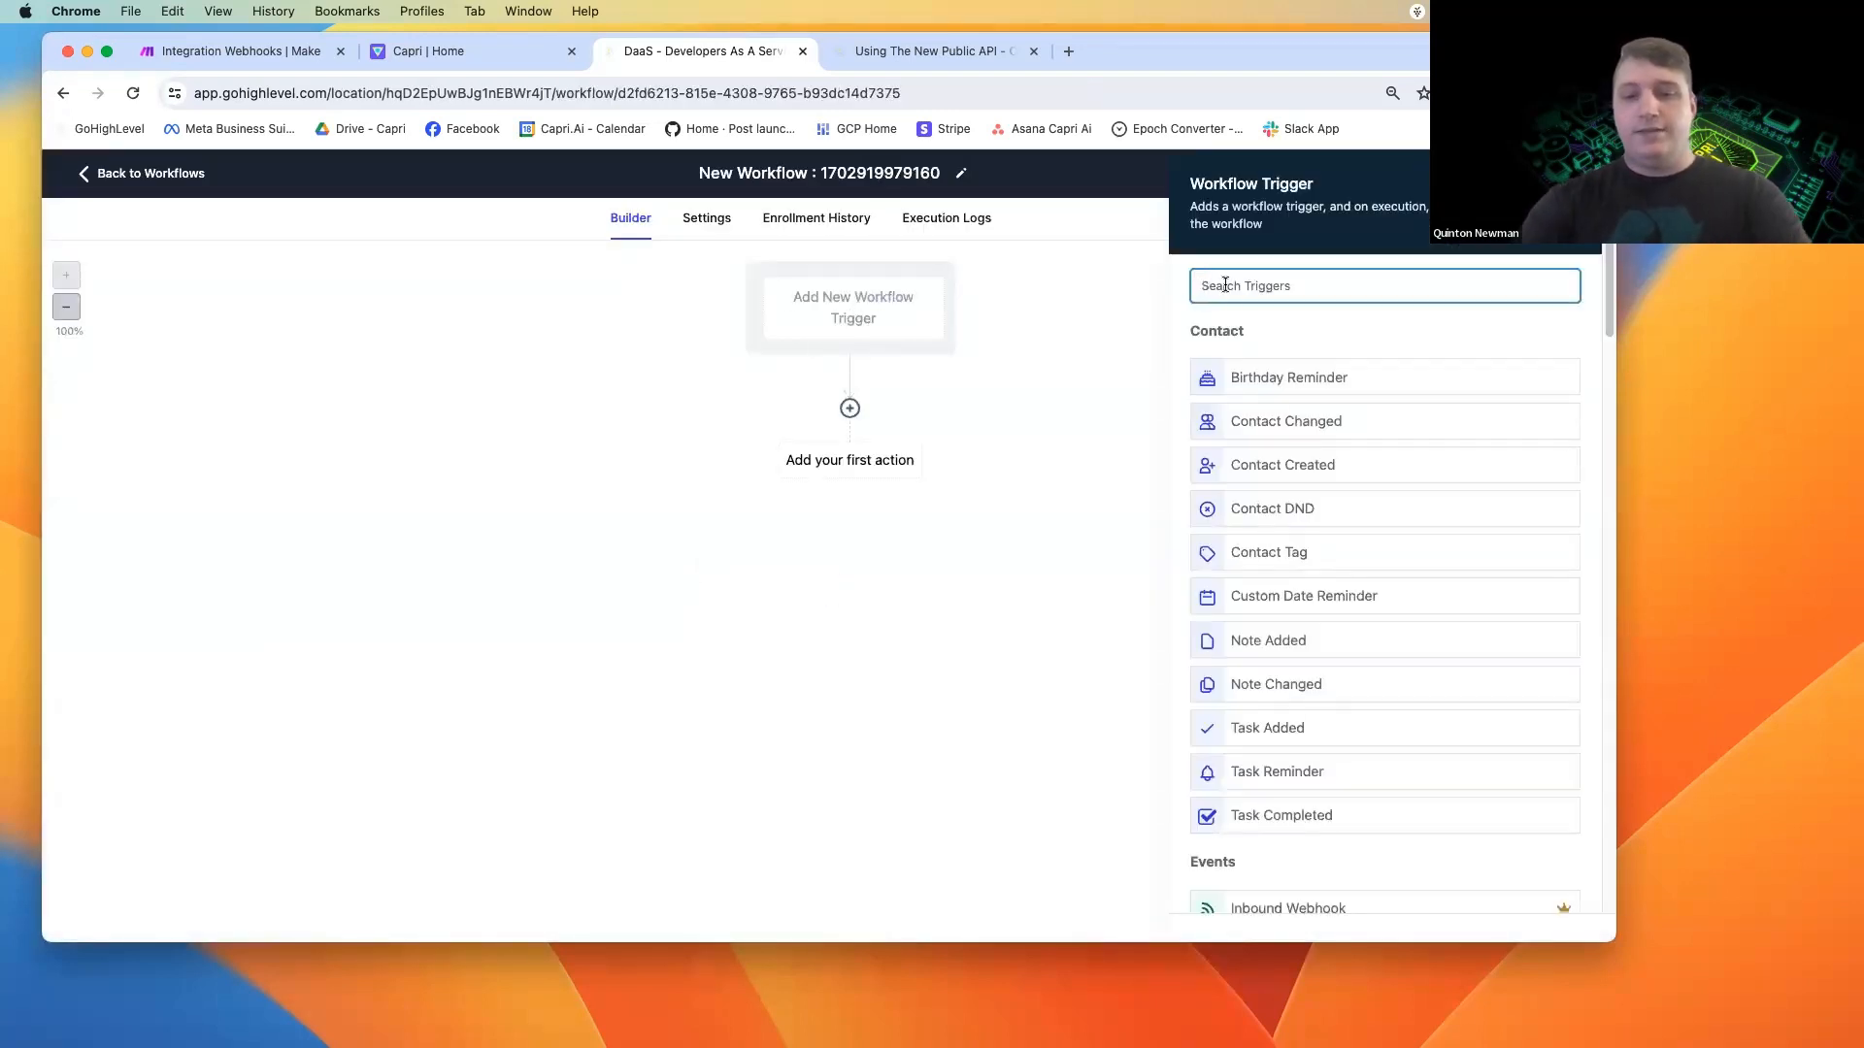
text(repl)
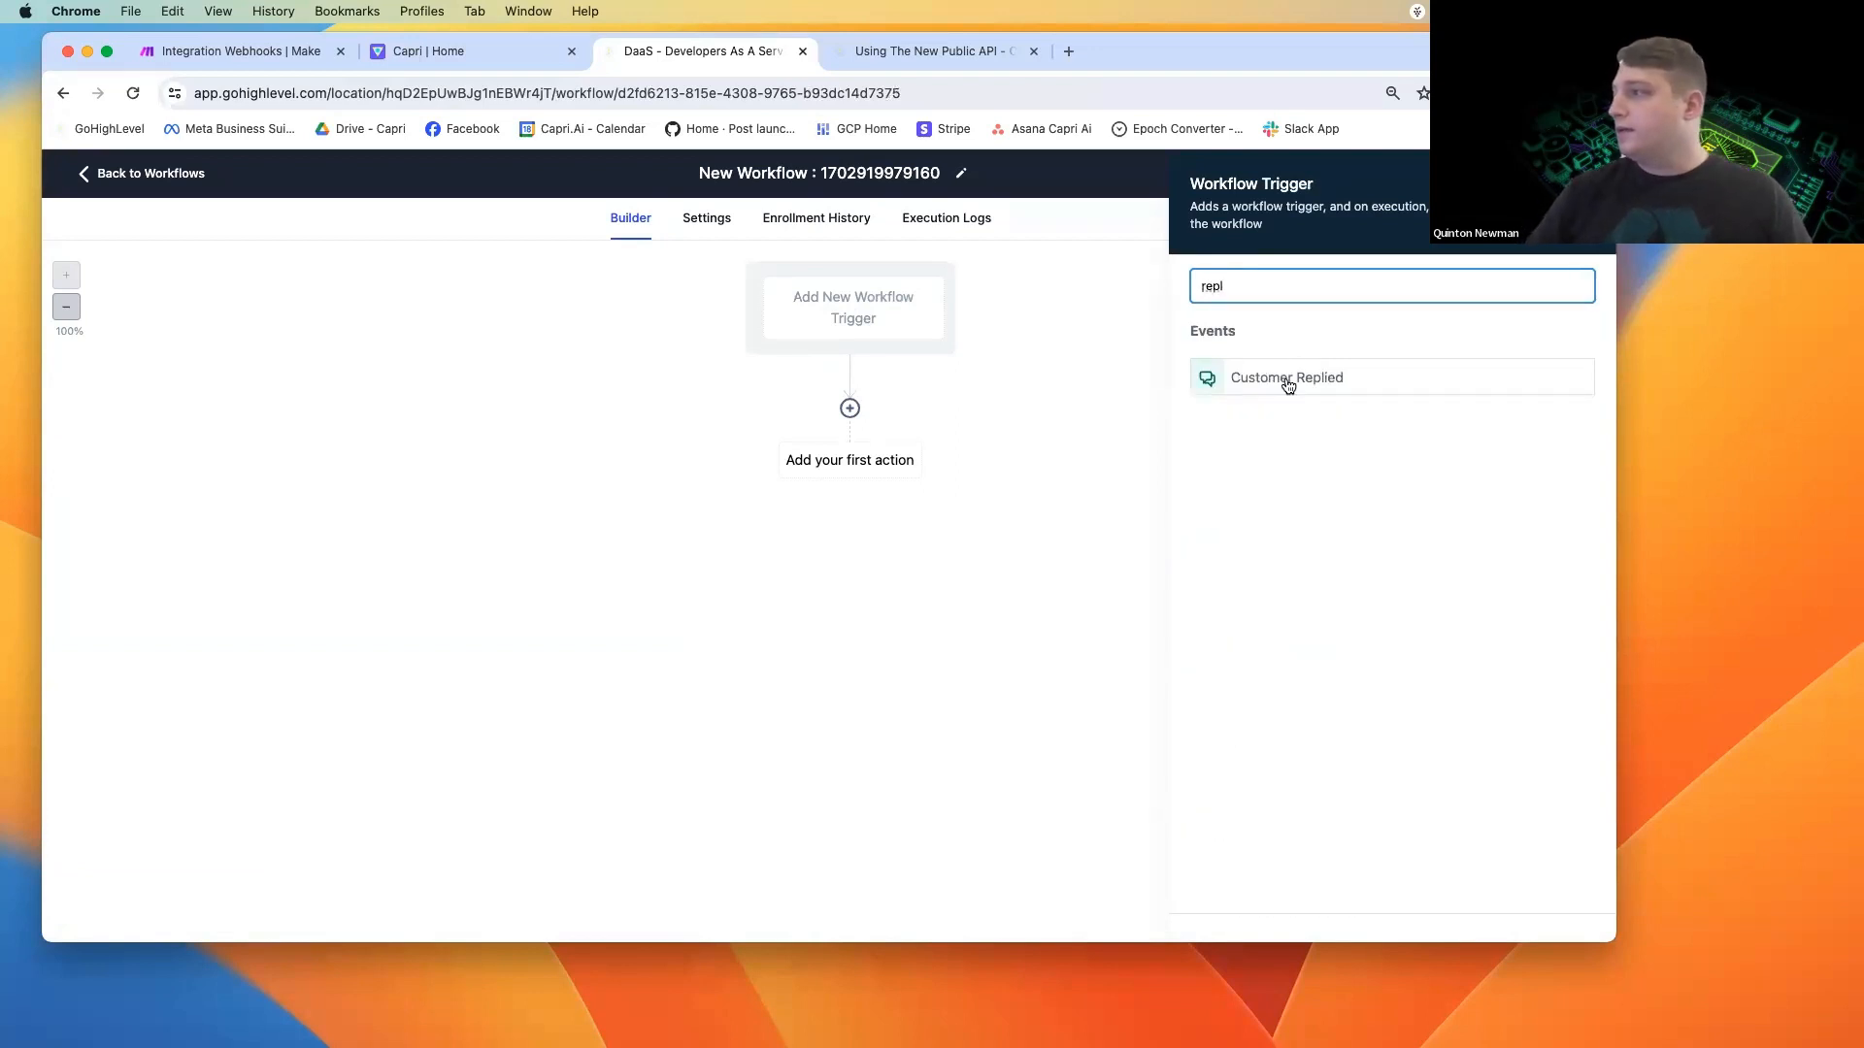
click(1286, 378)
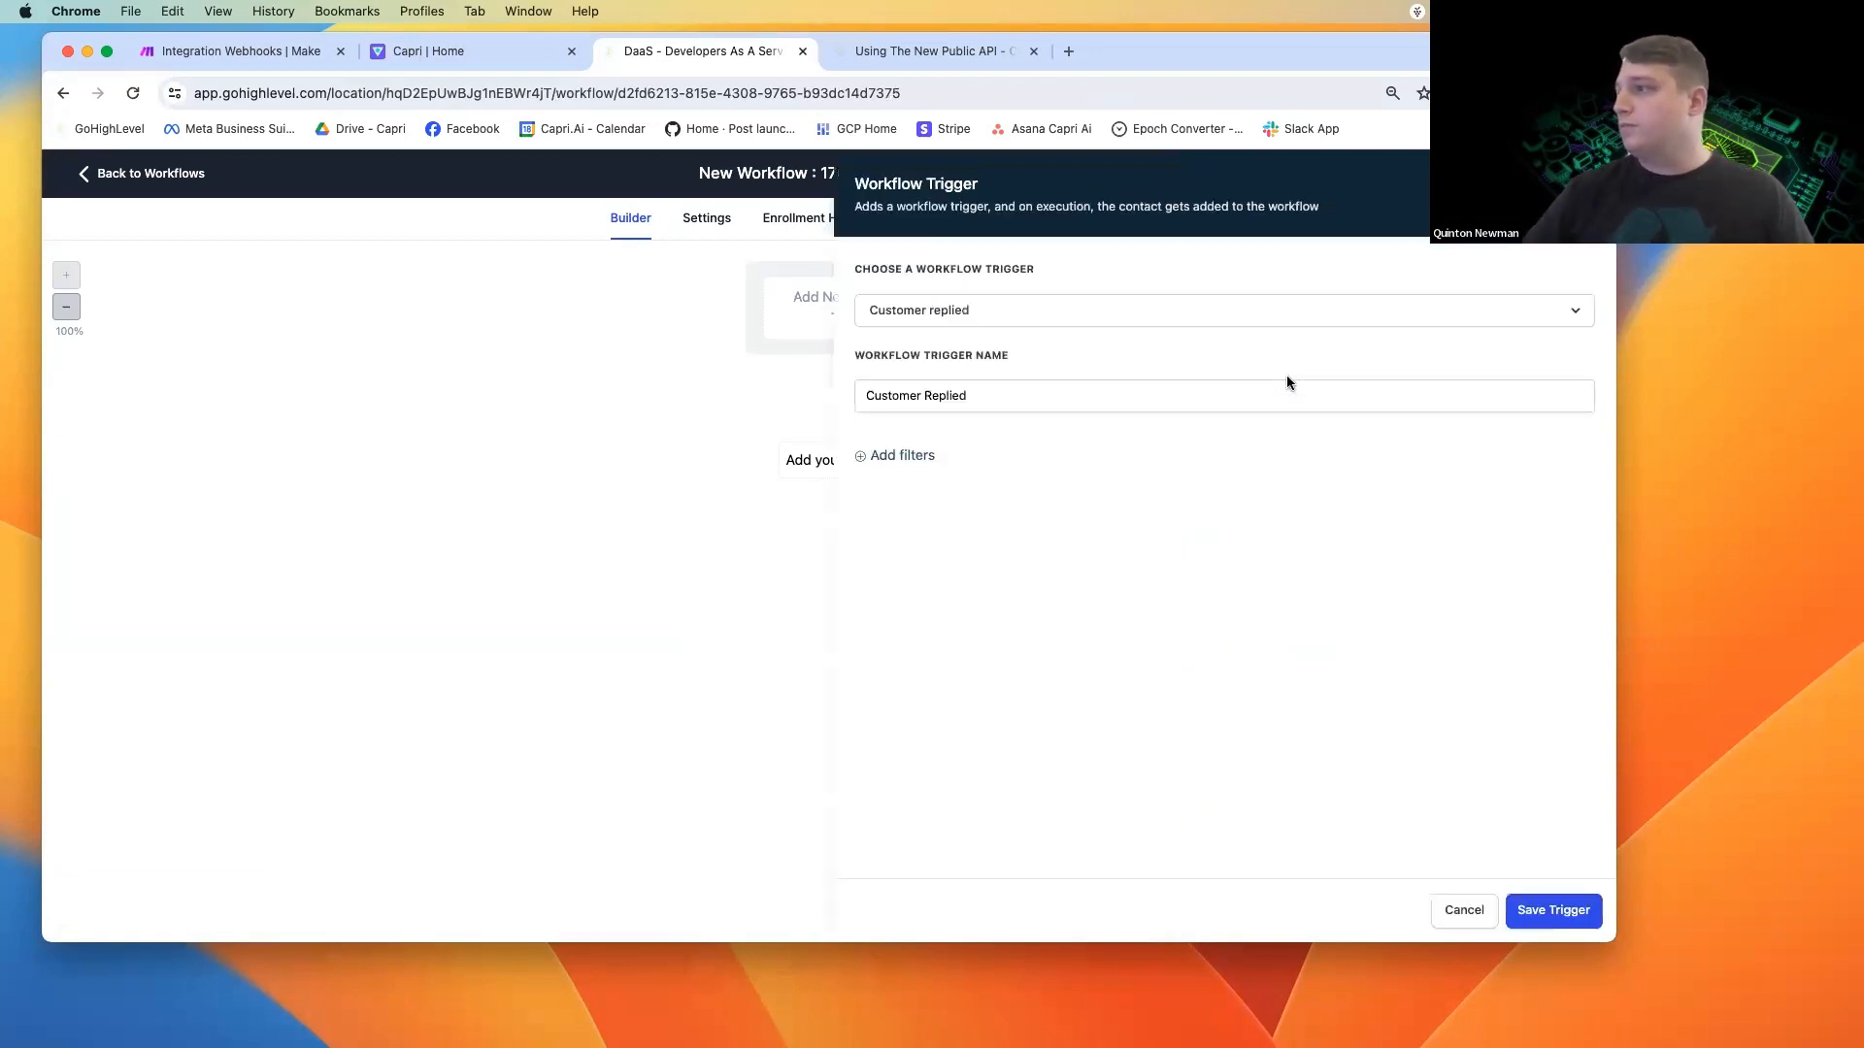
Add a Has Tag filter with the tag "make" to the Customer Replied trigger.
click(885, 455)
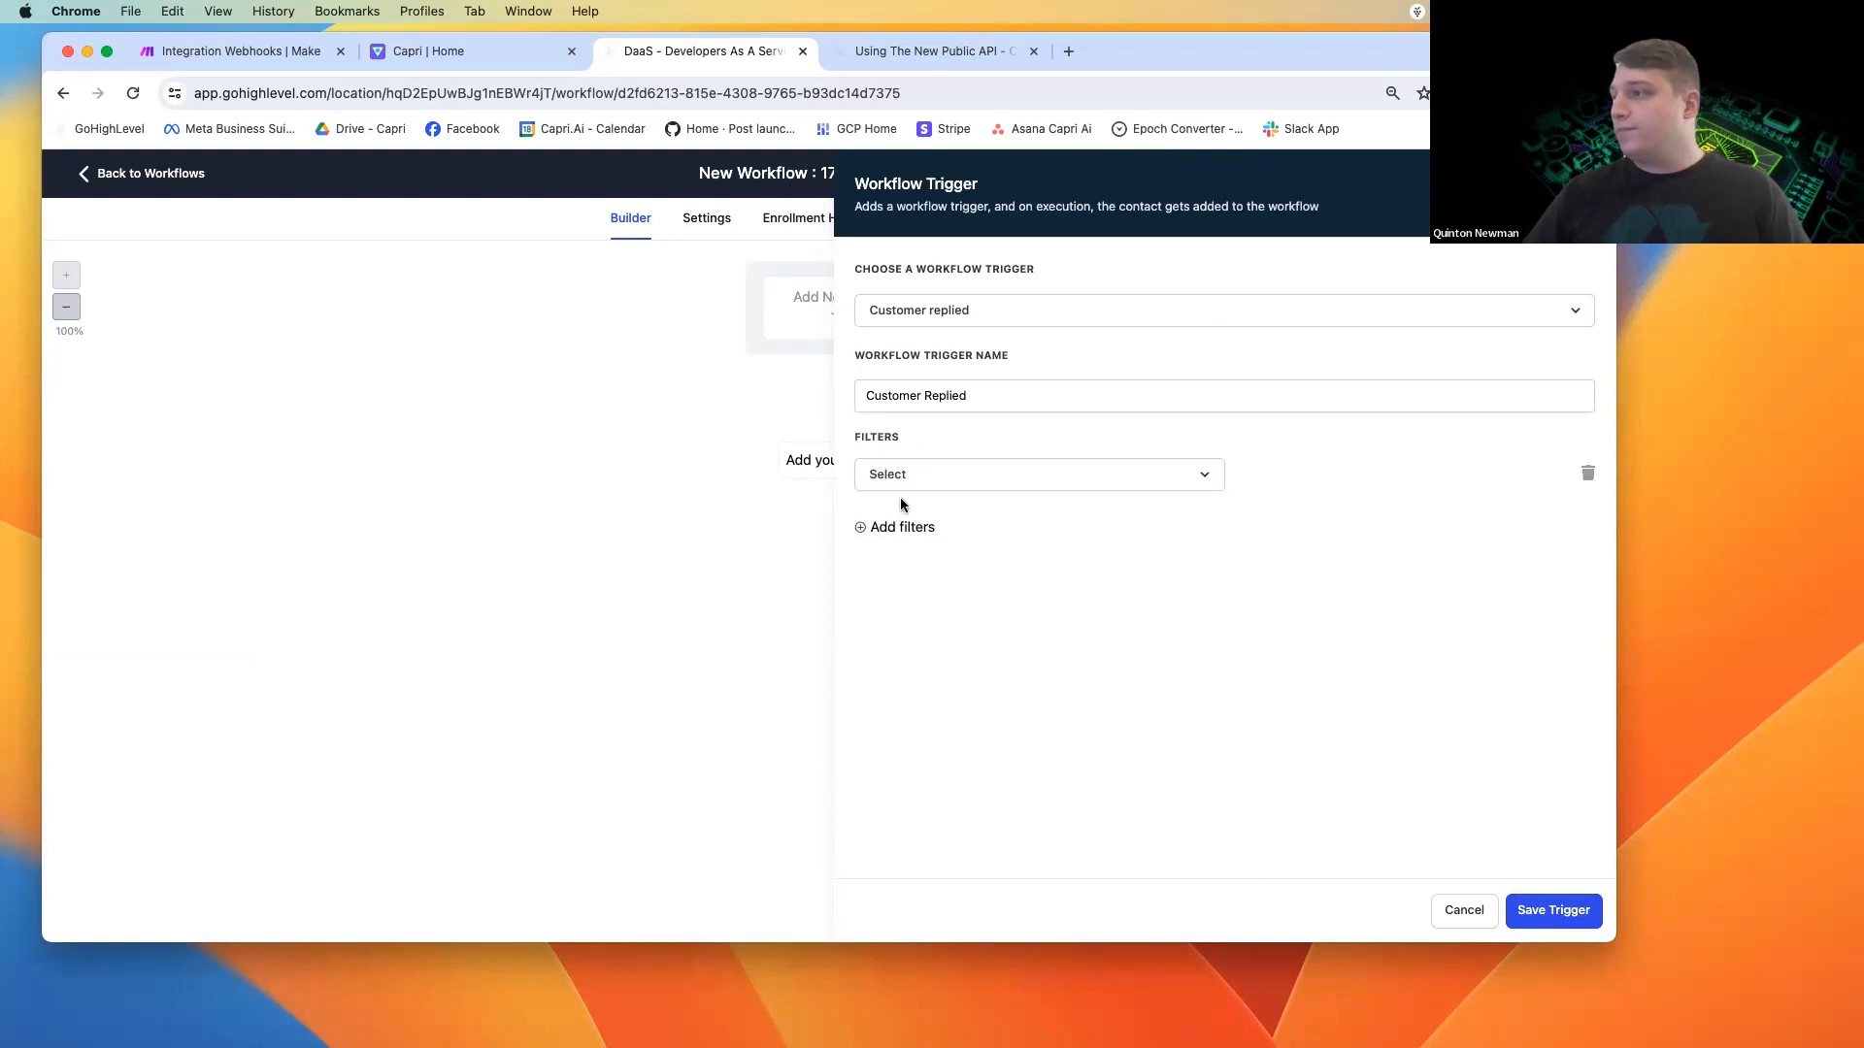
click(908, 485)
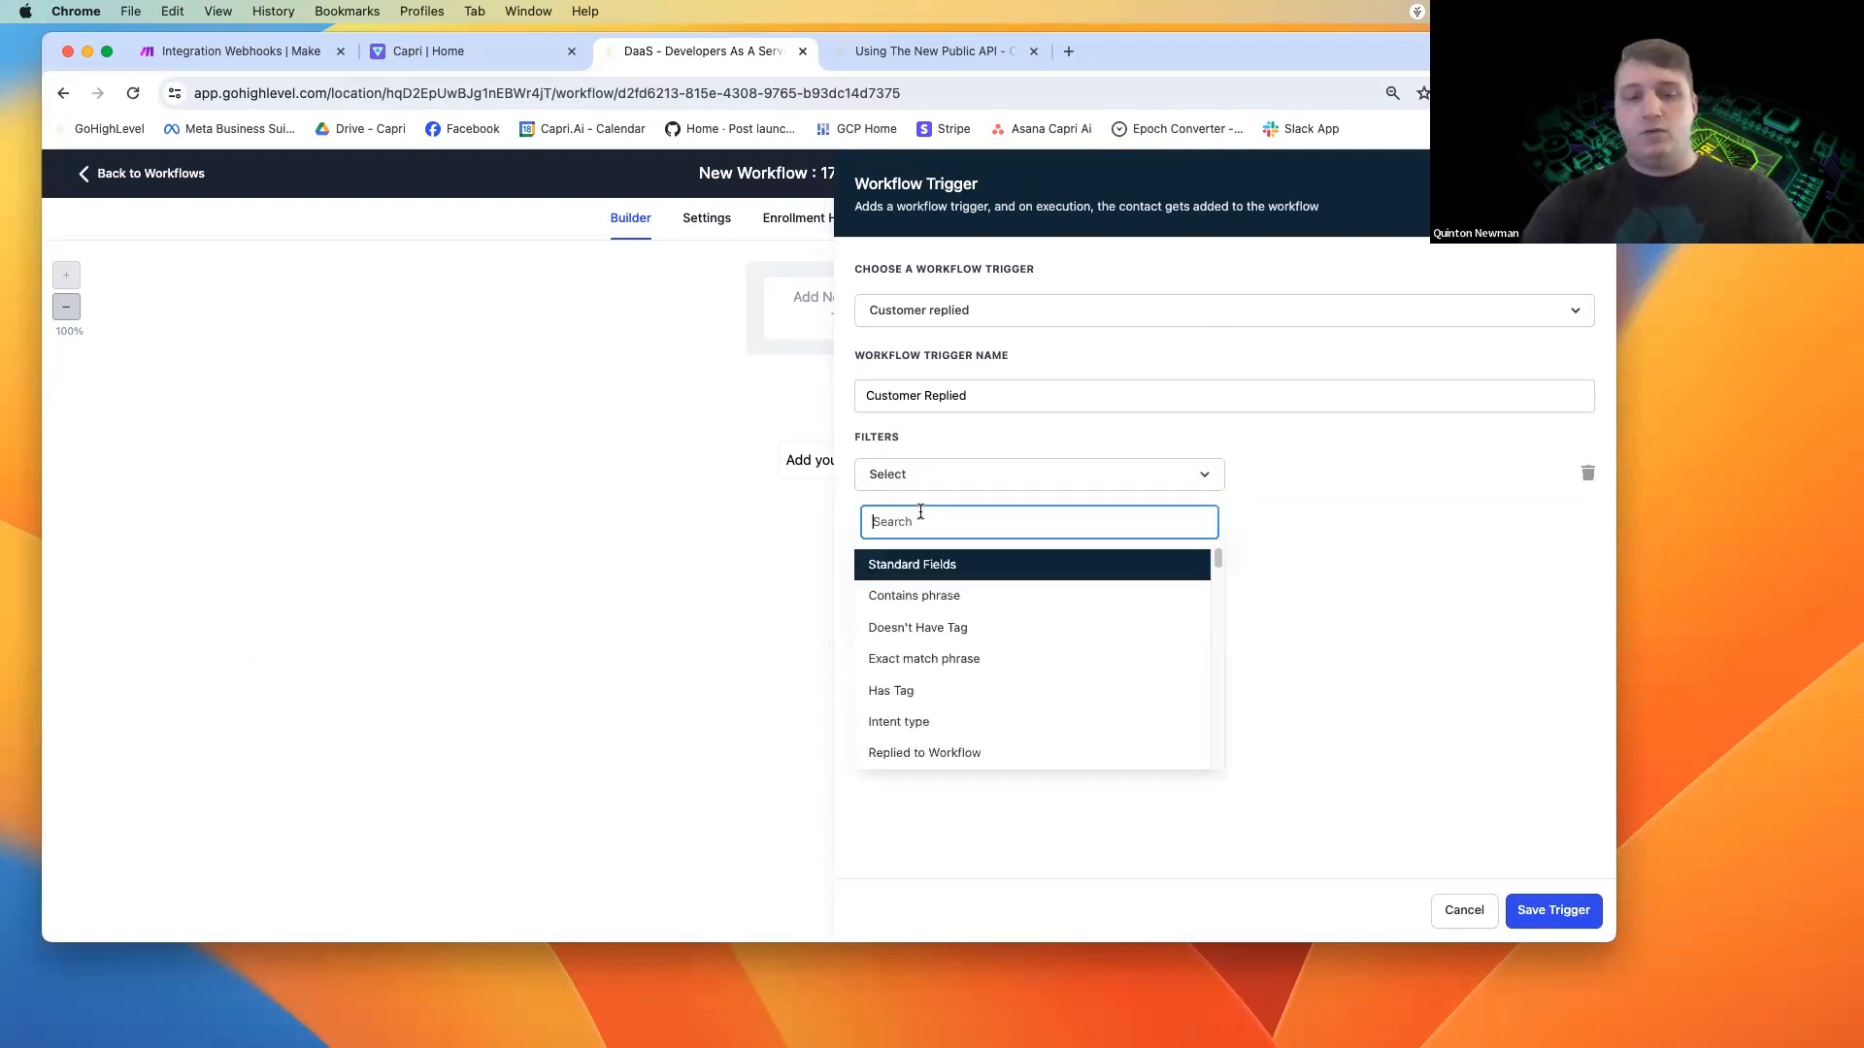
click(901, 692)
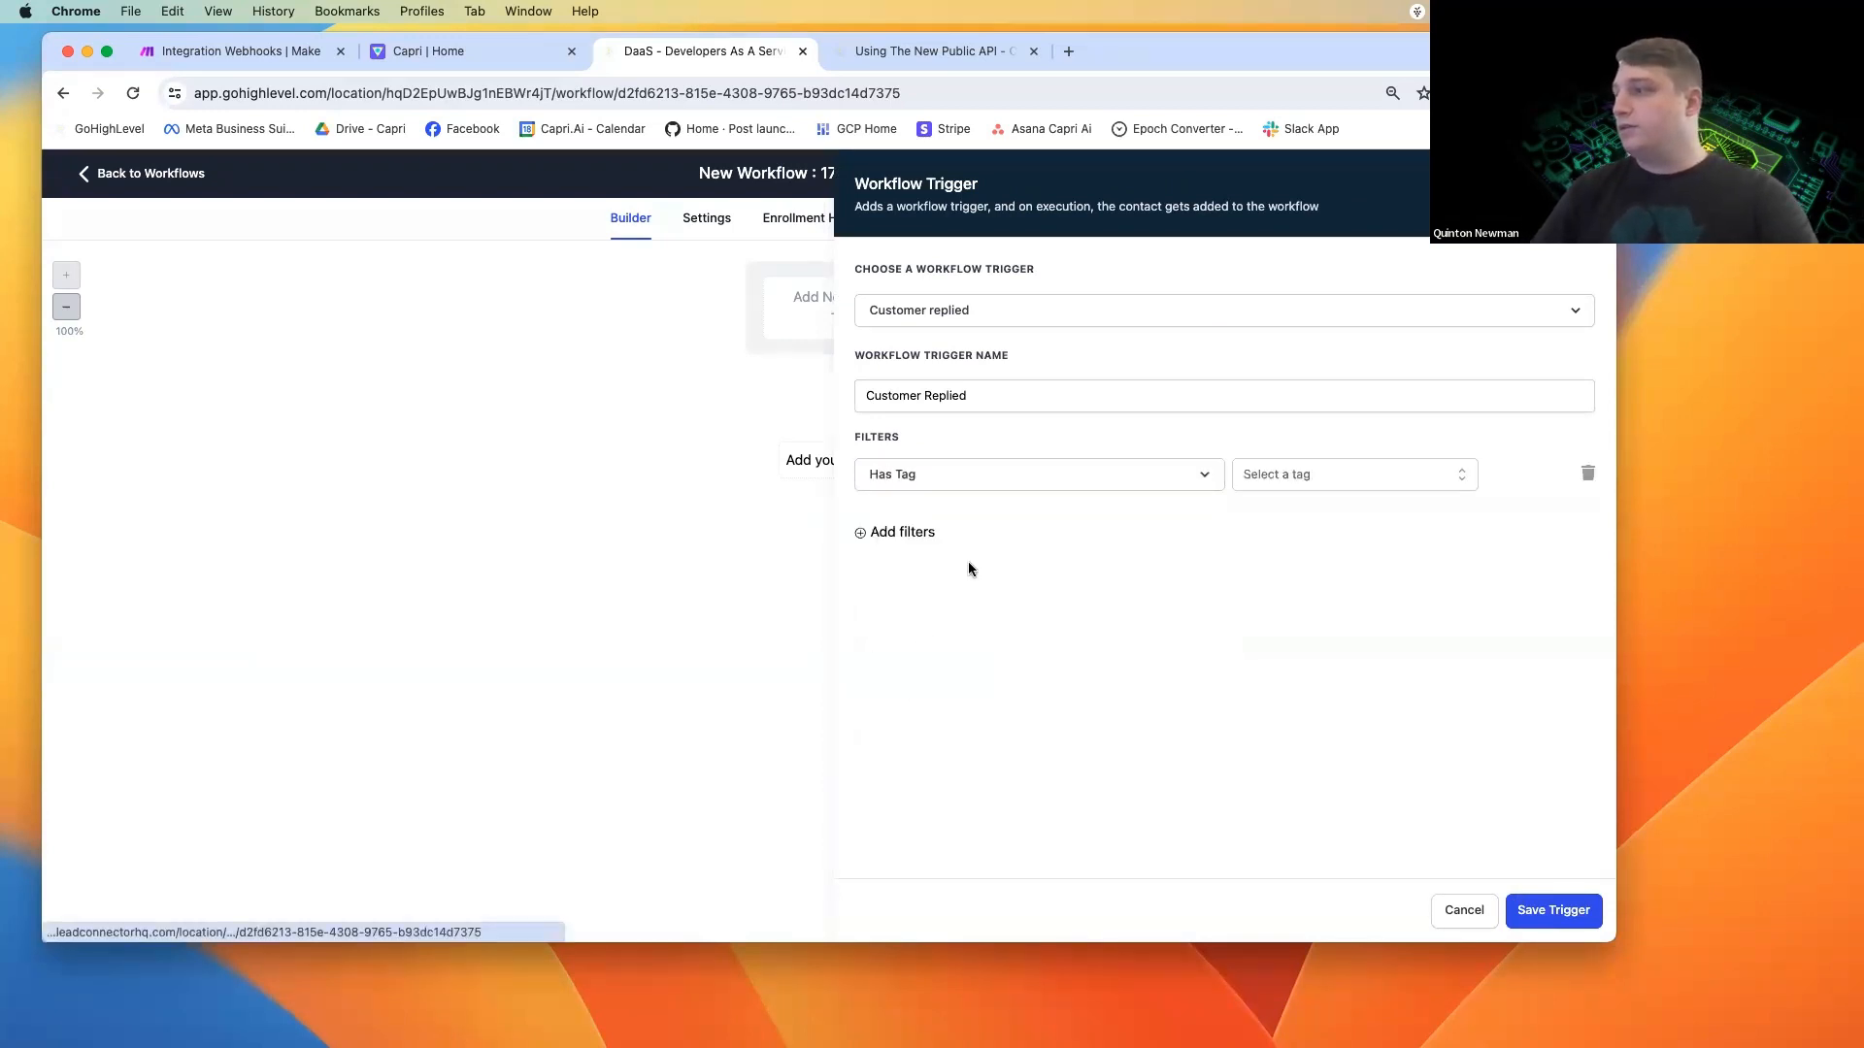
click(1312, 483)
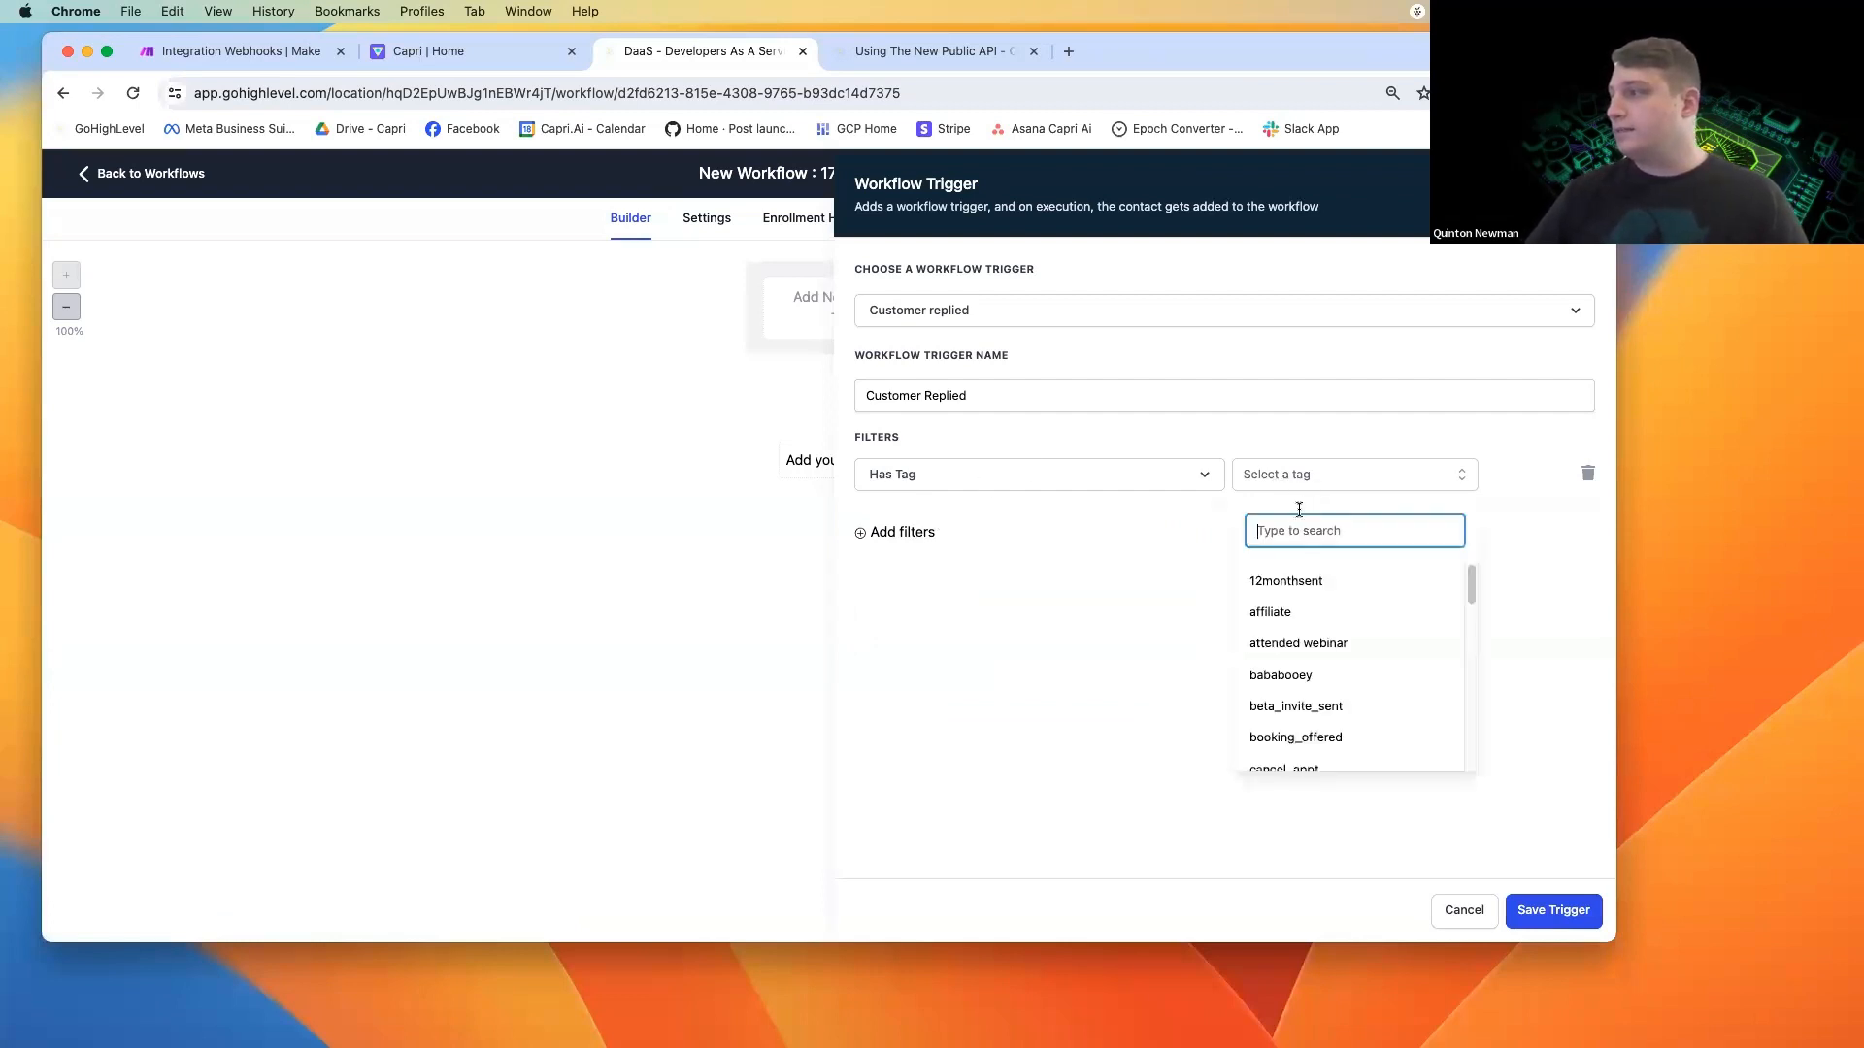
text(make)
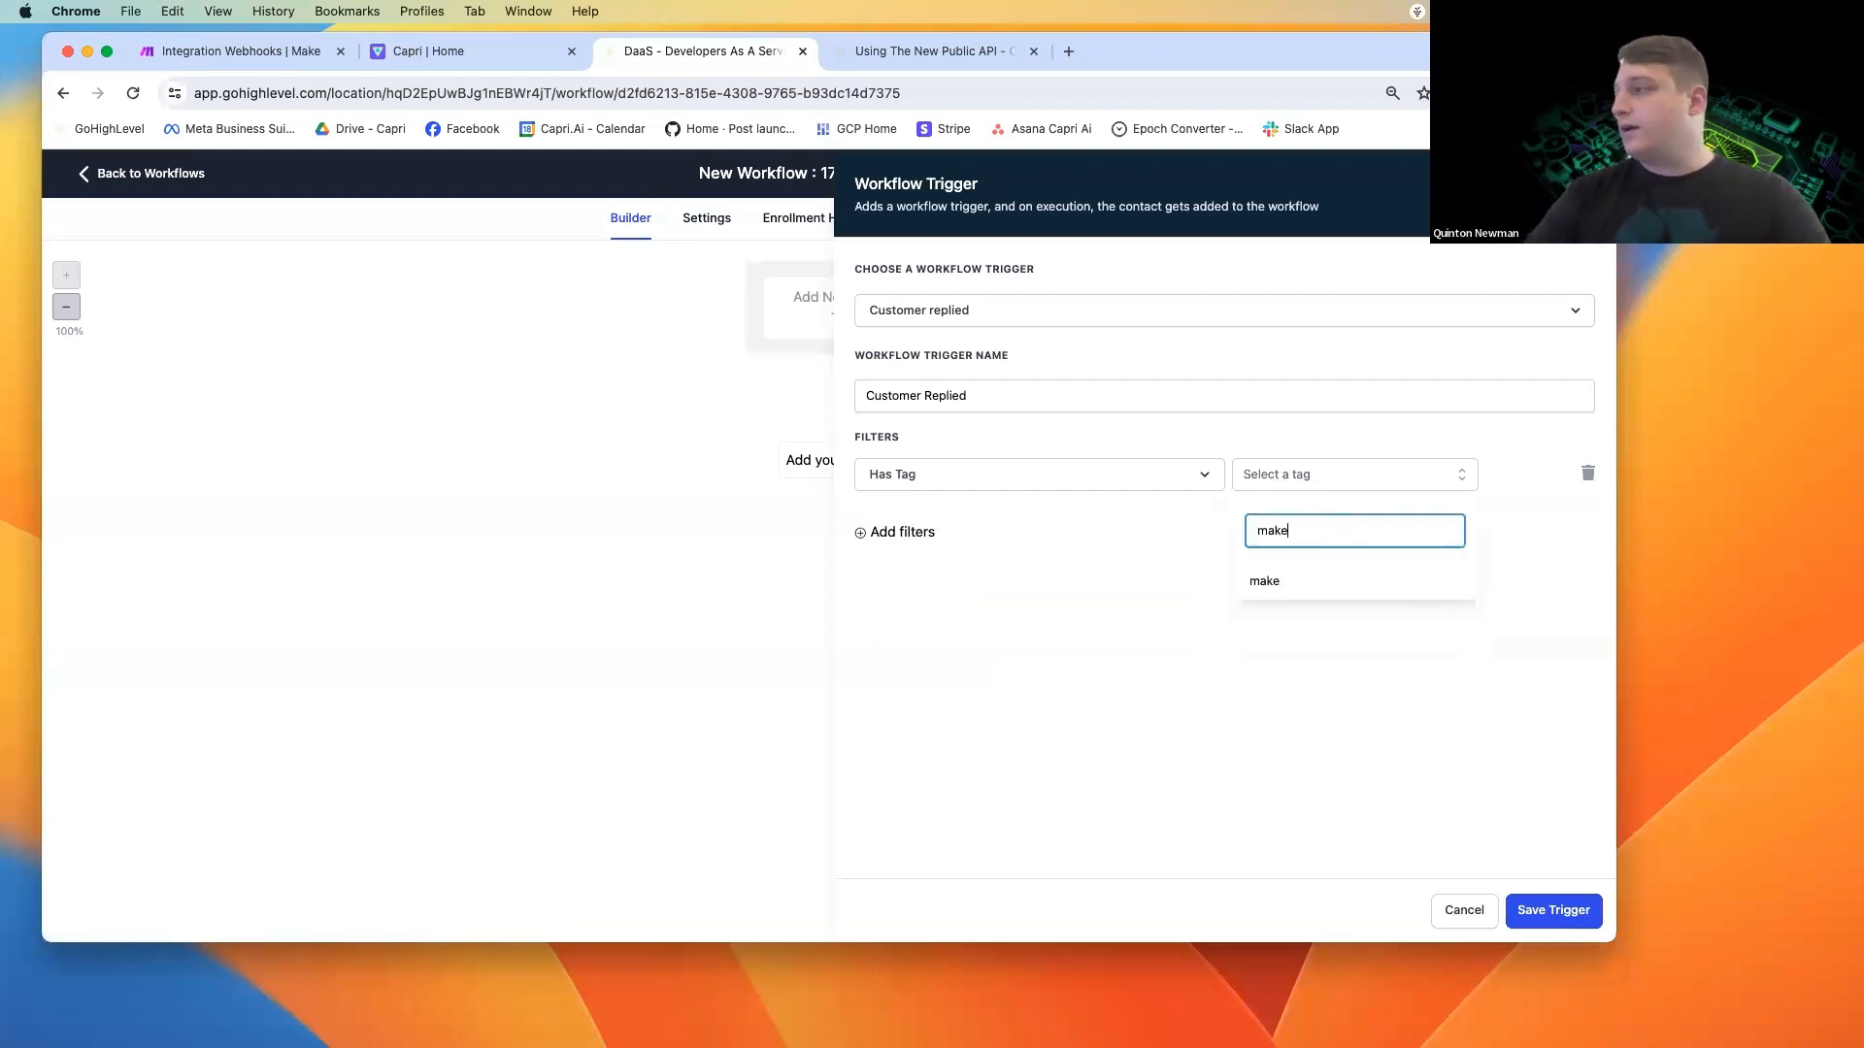
click(1278, 585)
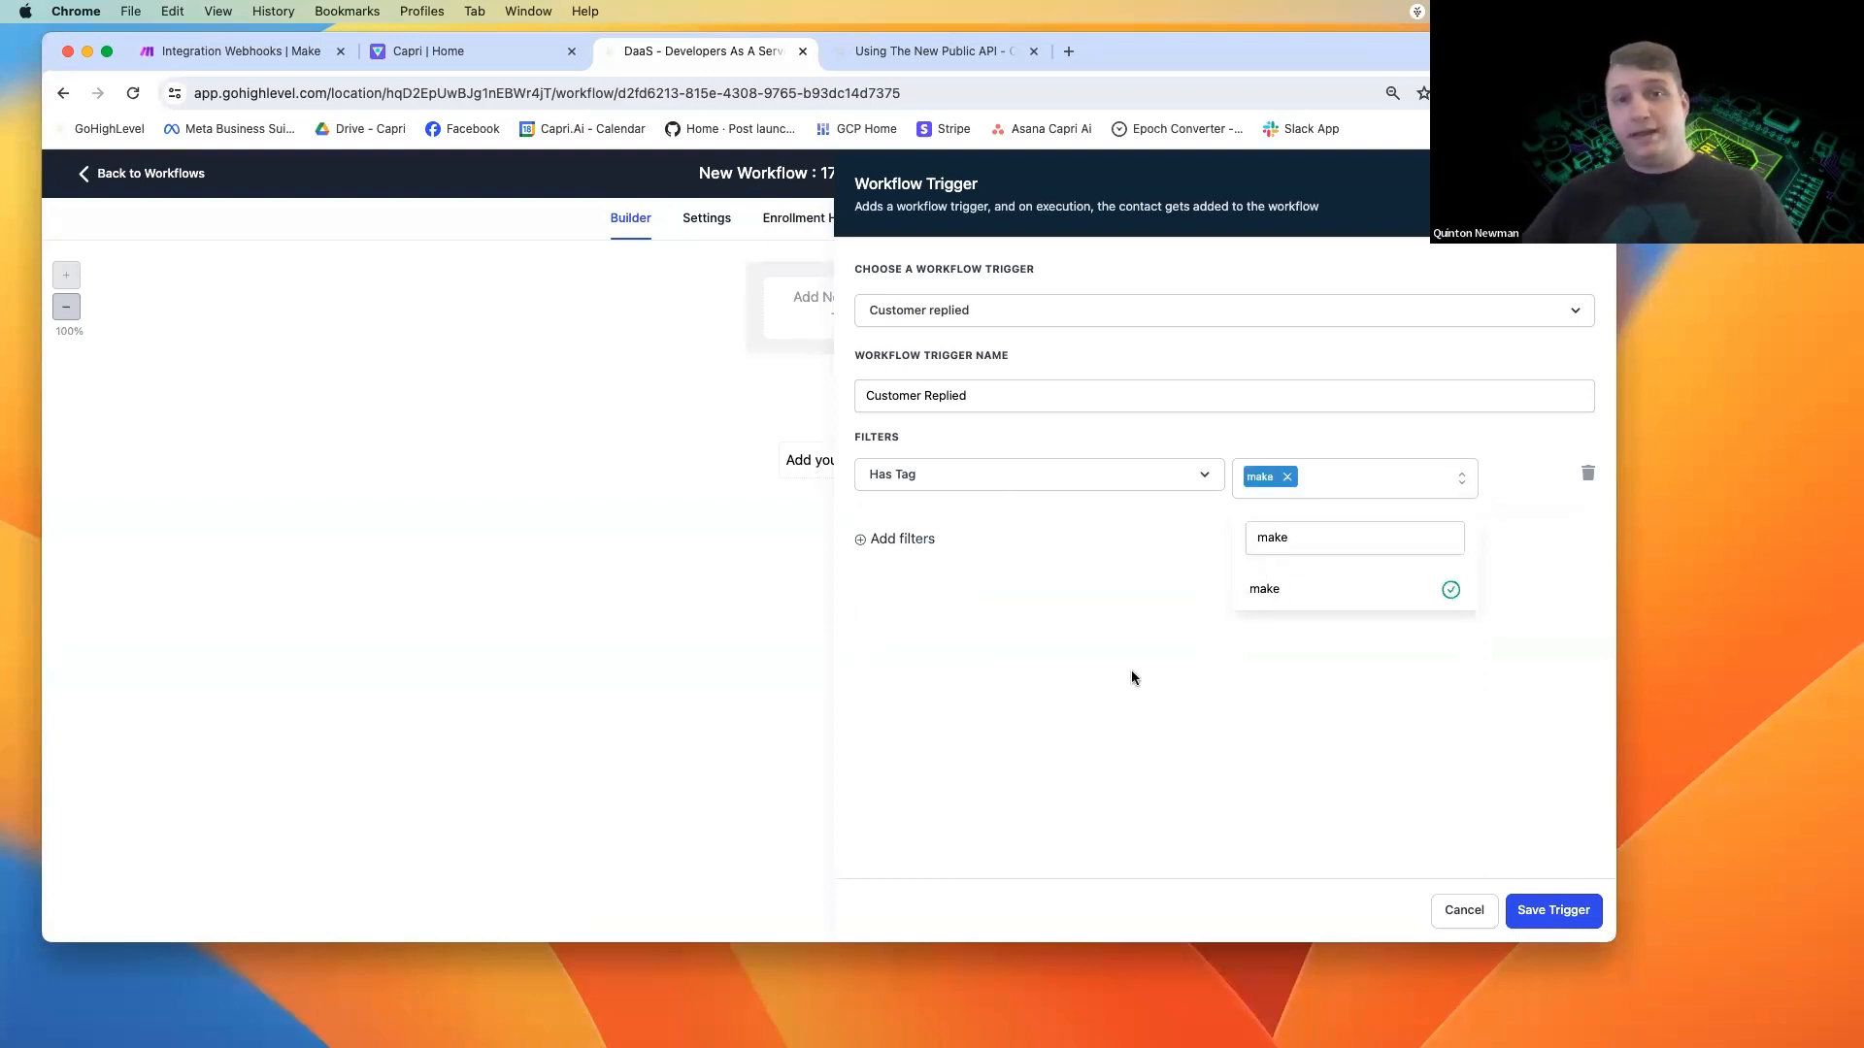
click(1049, 723)
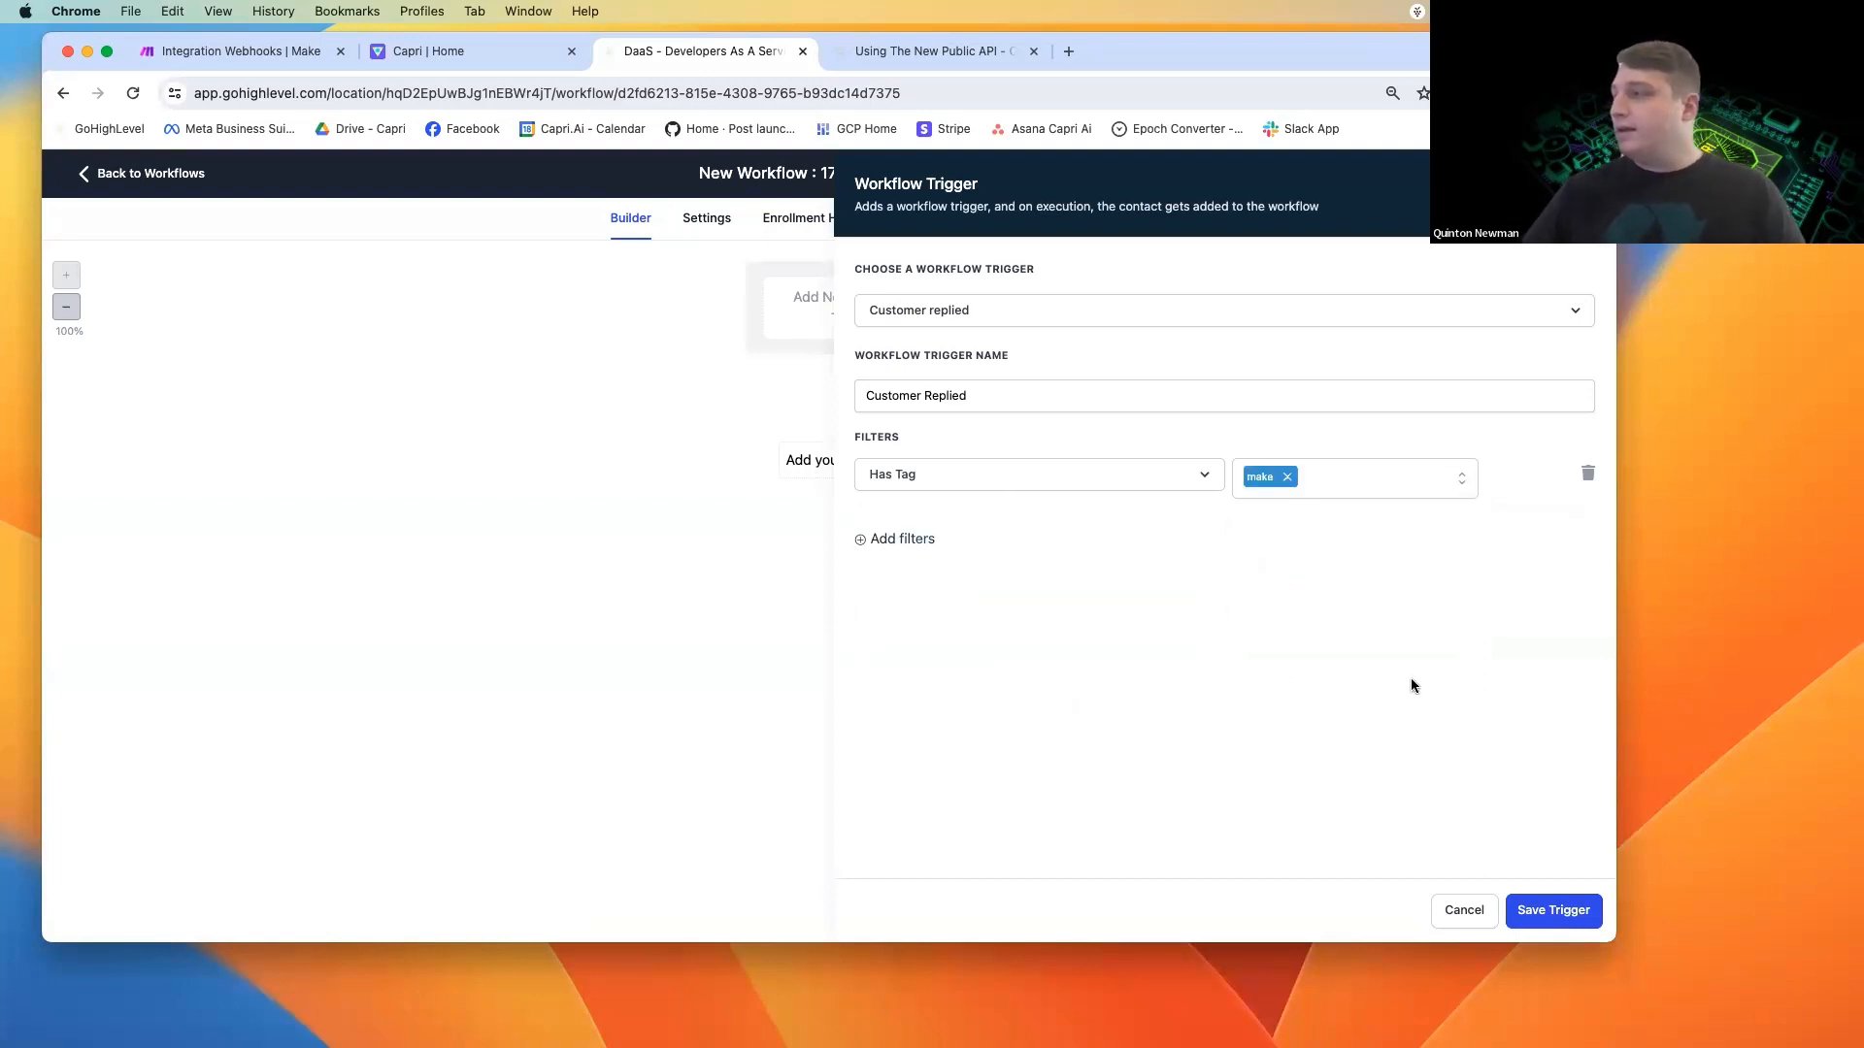
Save the Customer Replied trigger and choose Webhook as the workflow's first action, searching the actions for "webh".
click(1572, 918)
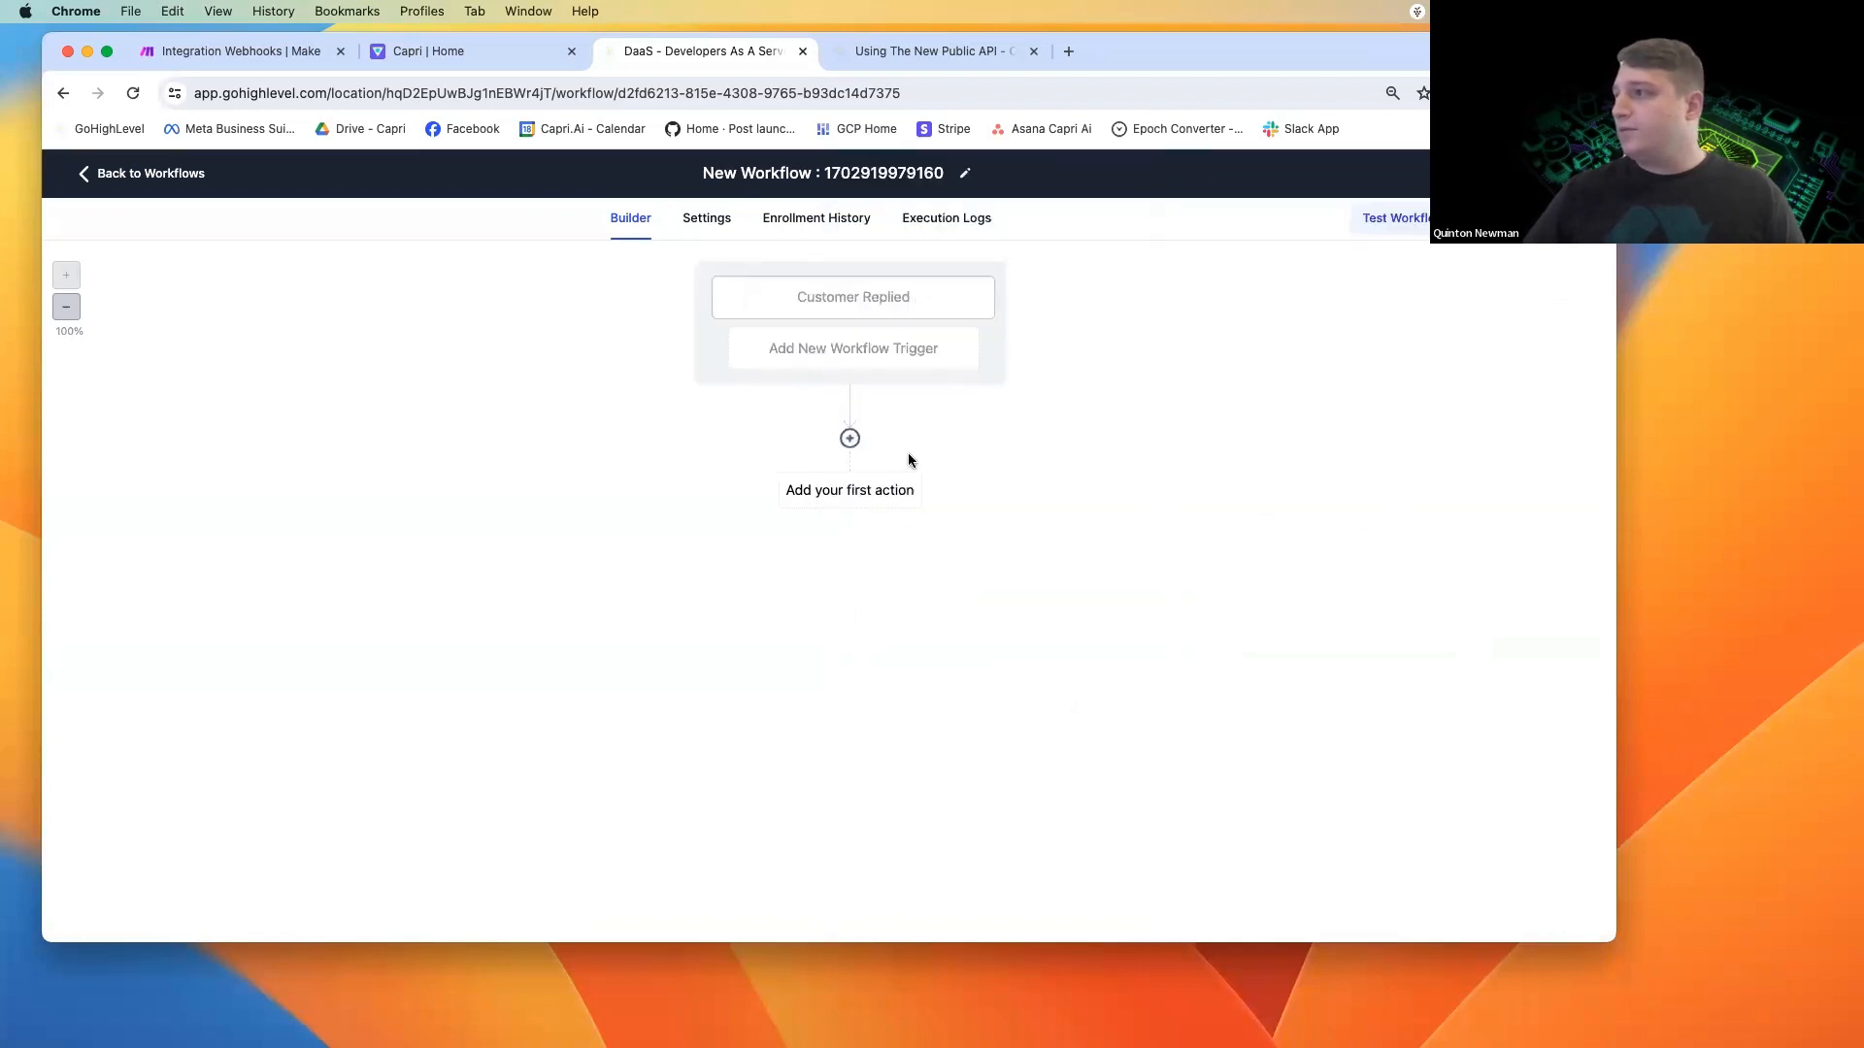
click(841, 492)
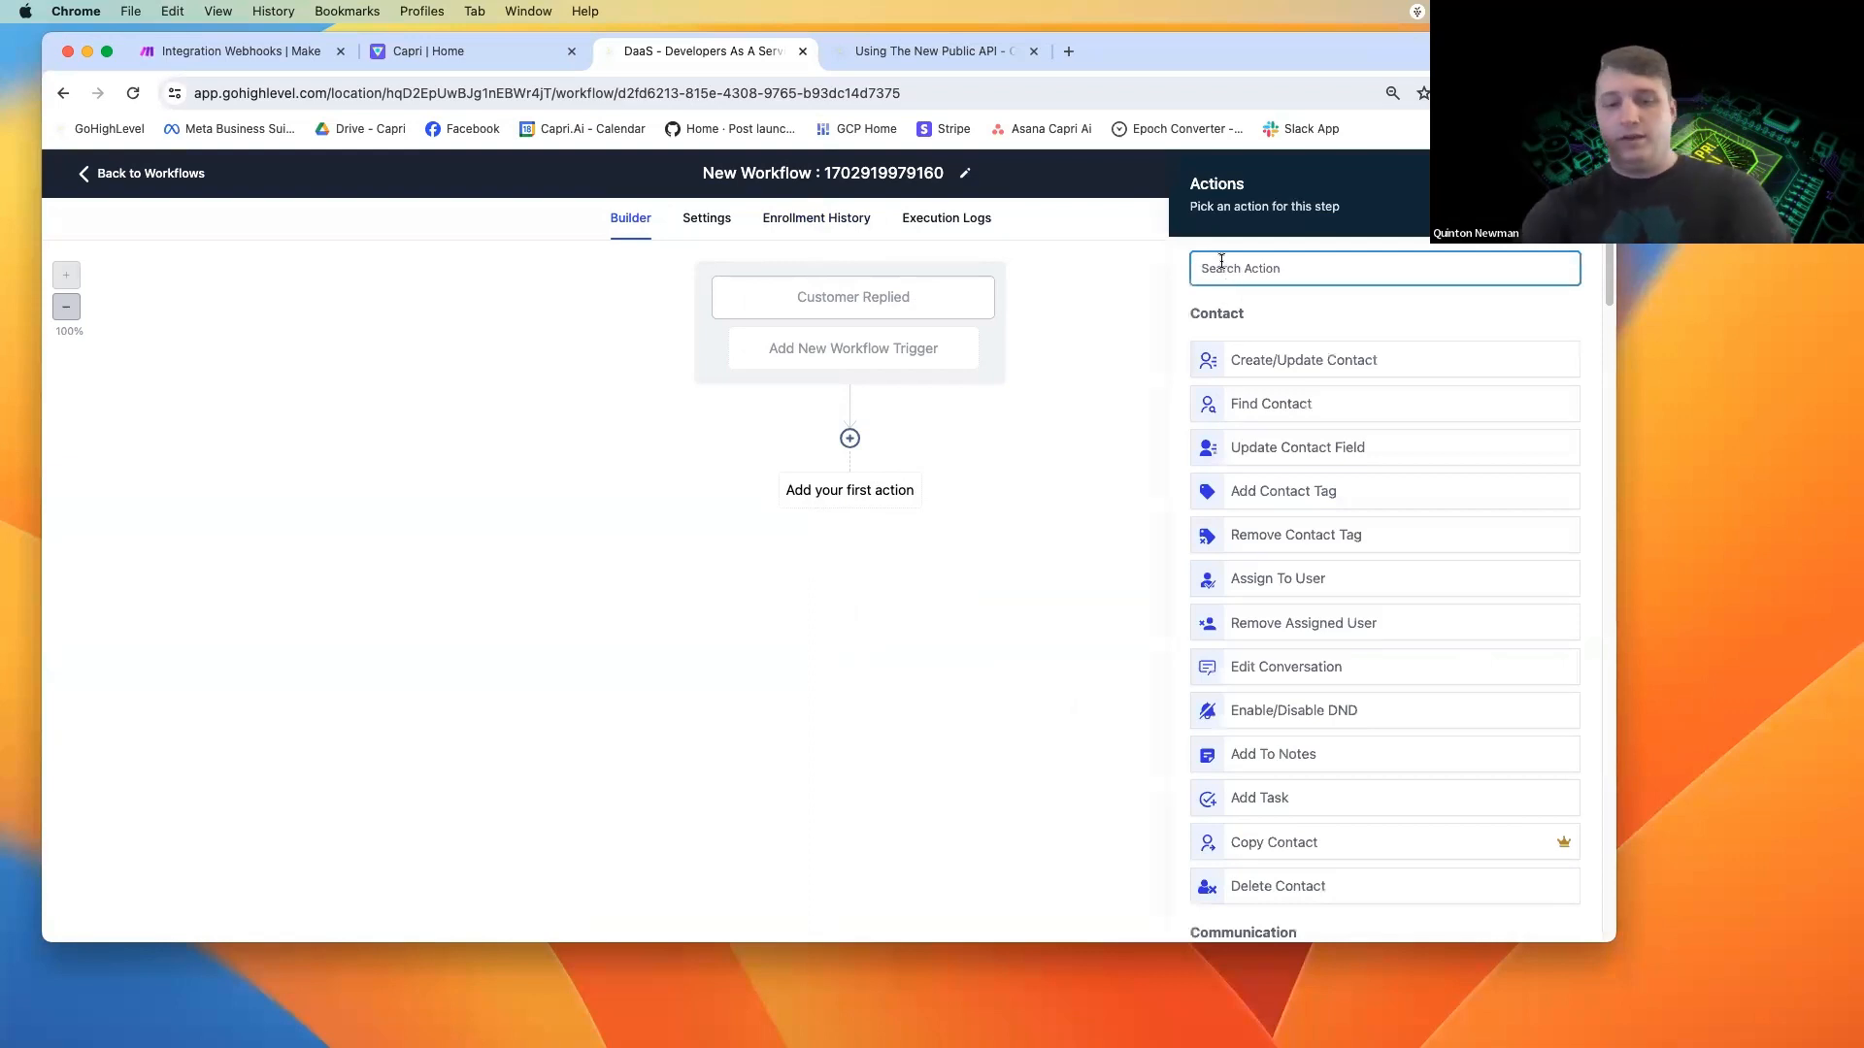
text(webhook)
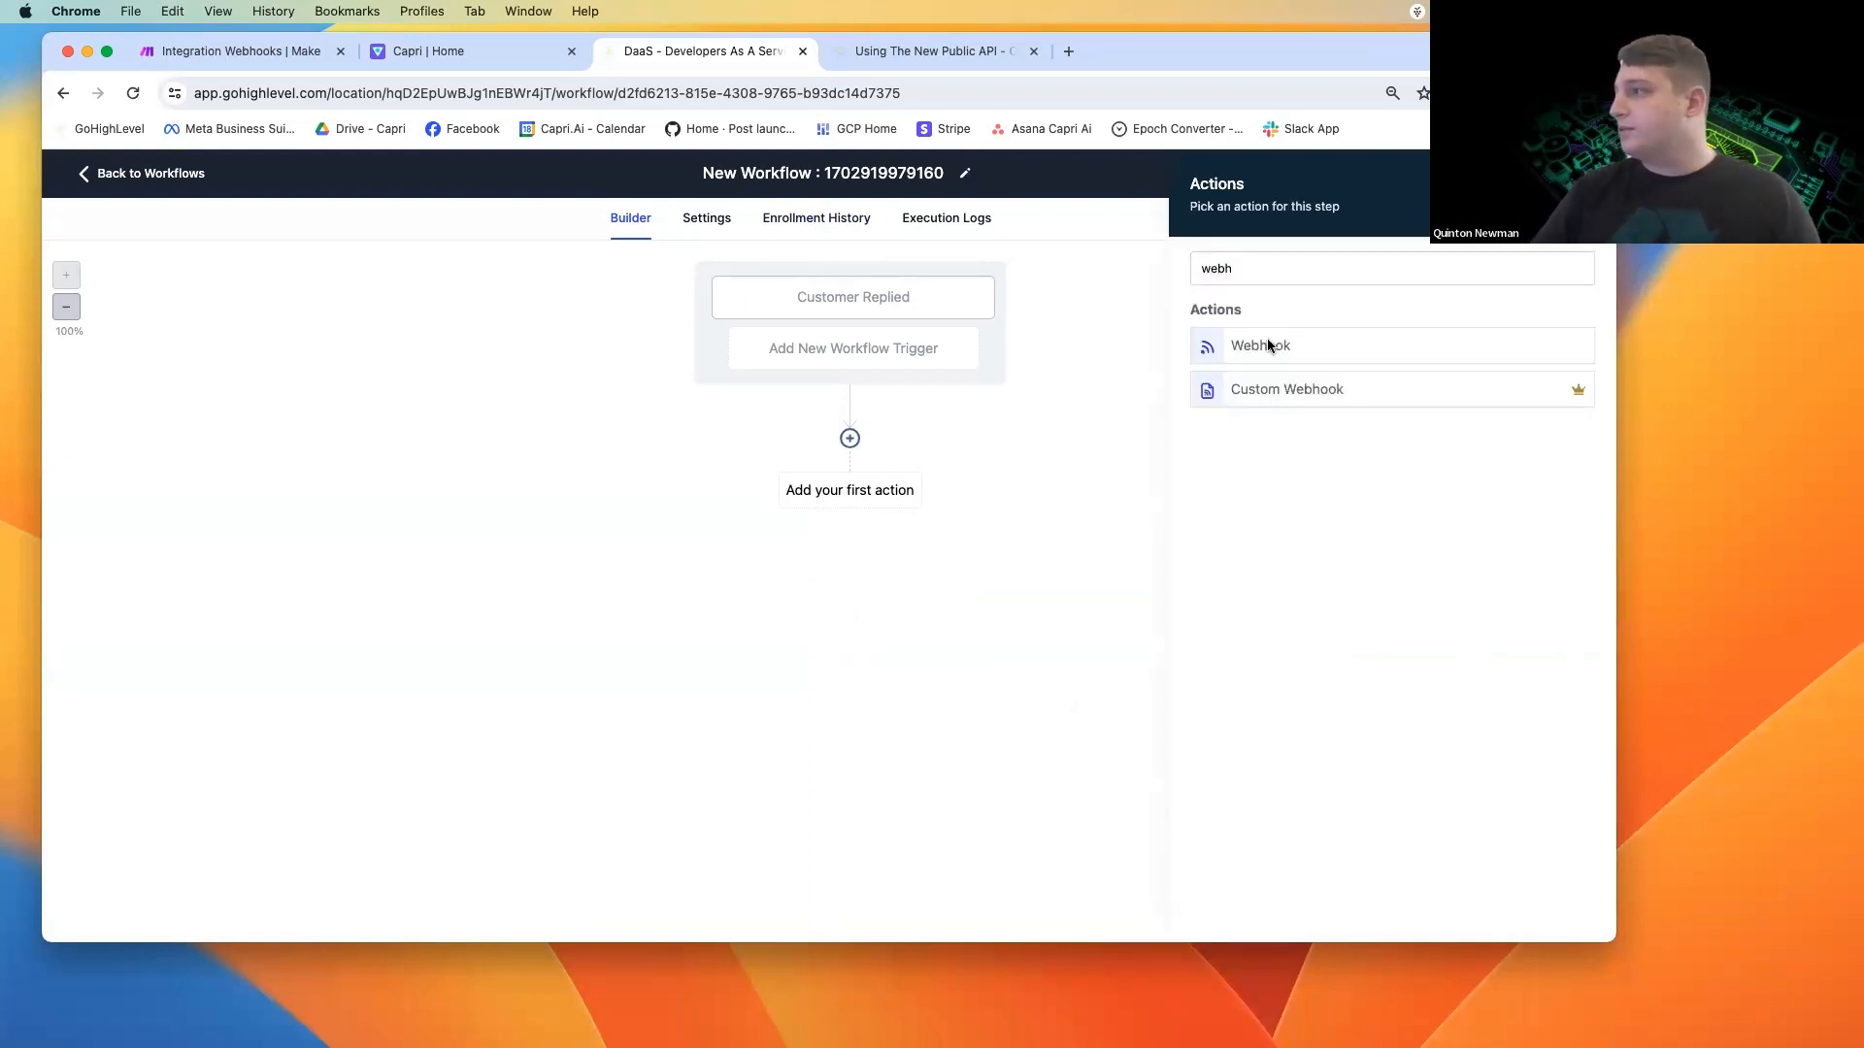
click(1267, 347)
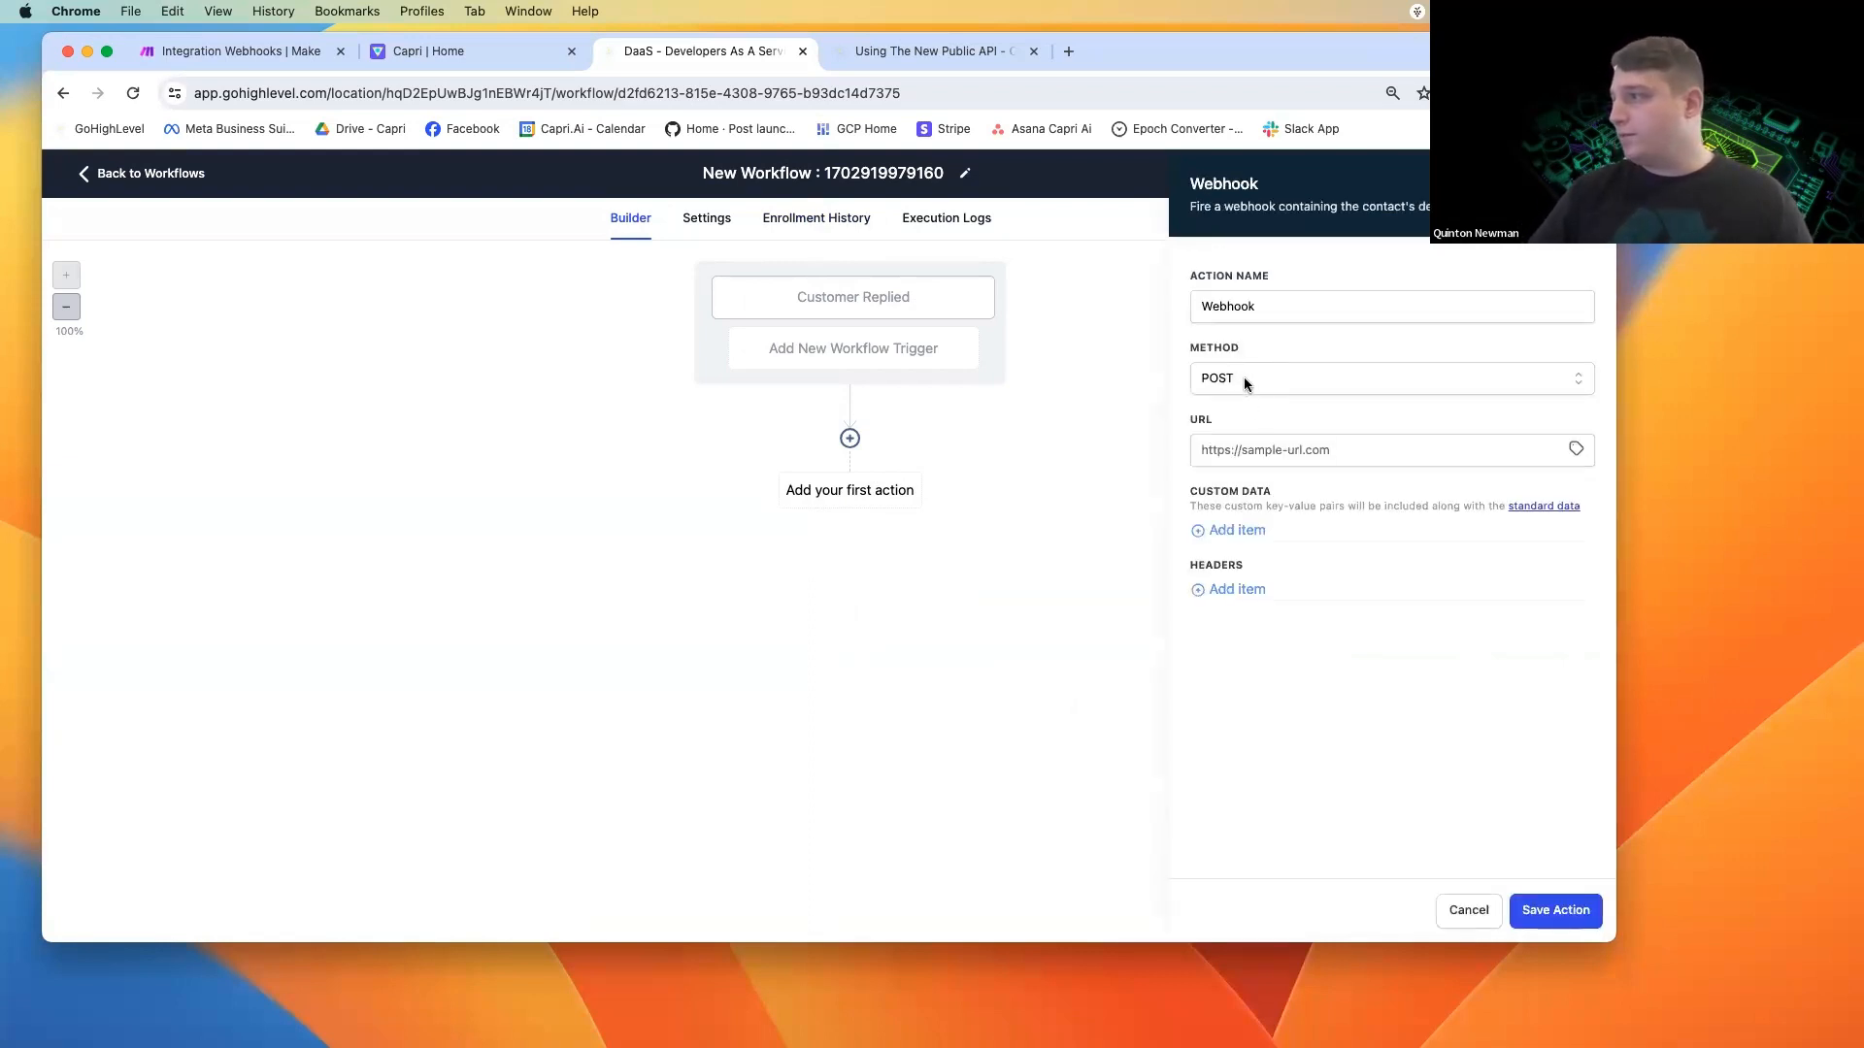
Copy the Capri V3 Demo webhook address from Make into the GoHighLevel Webhook action's URL and save the action.
click(1243, 451)
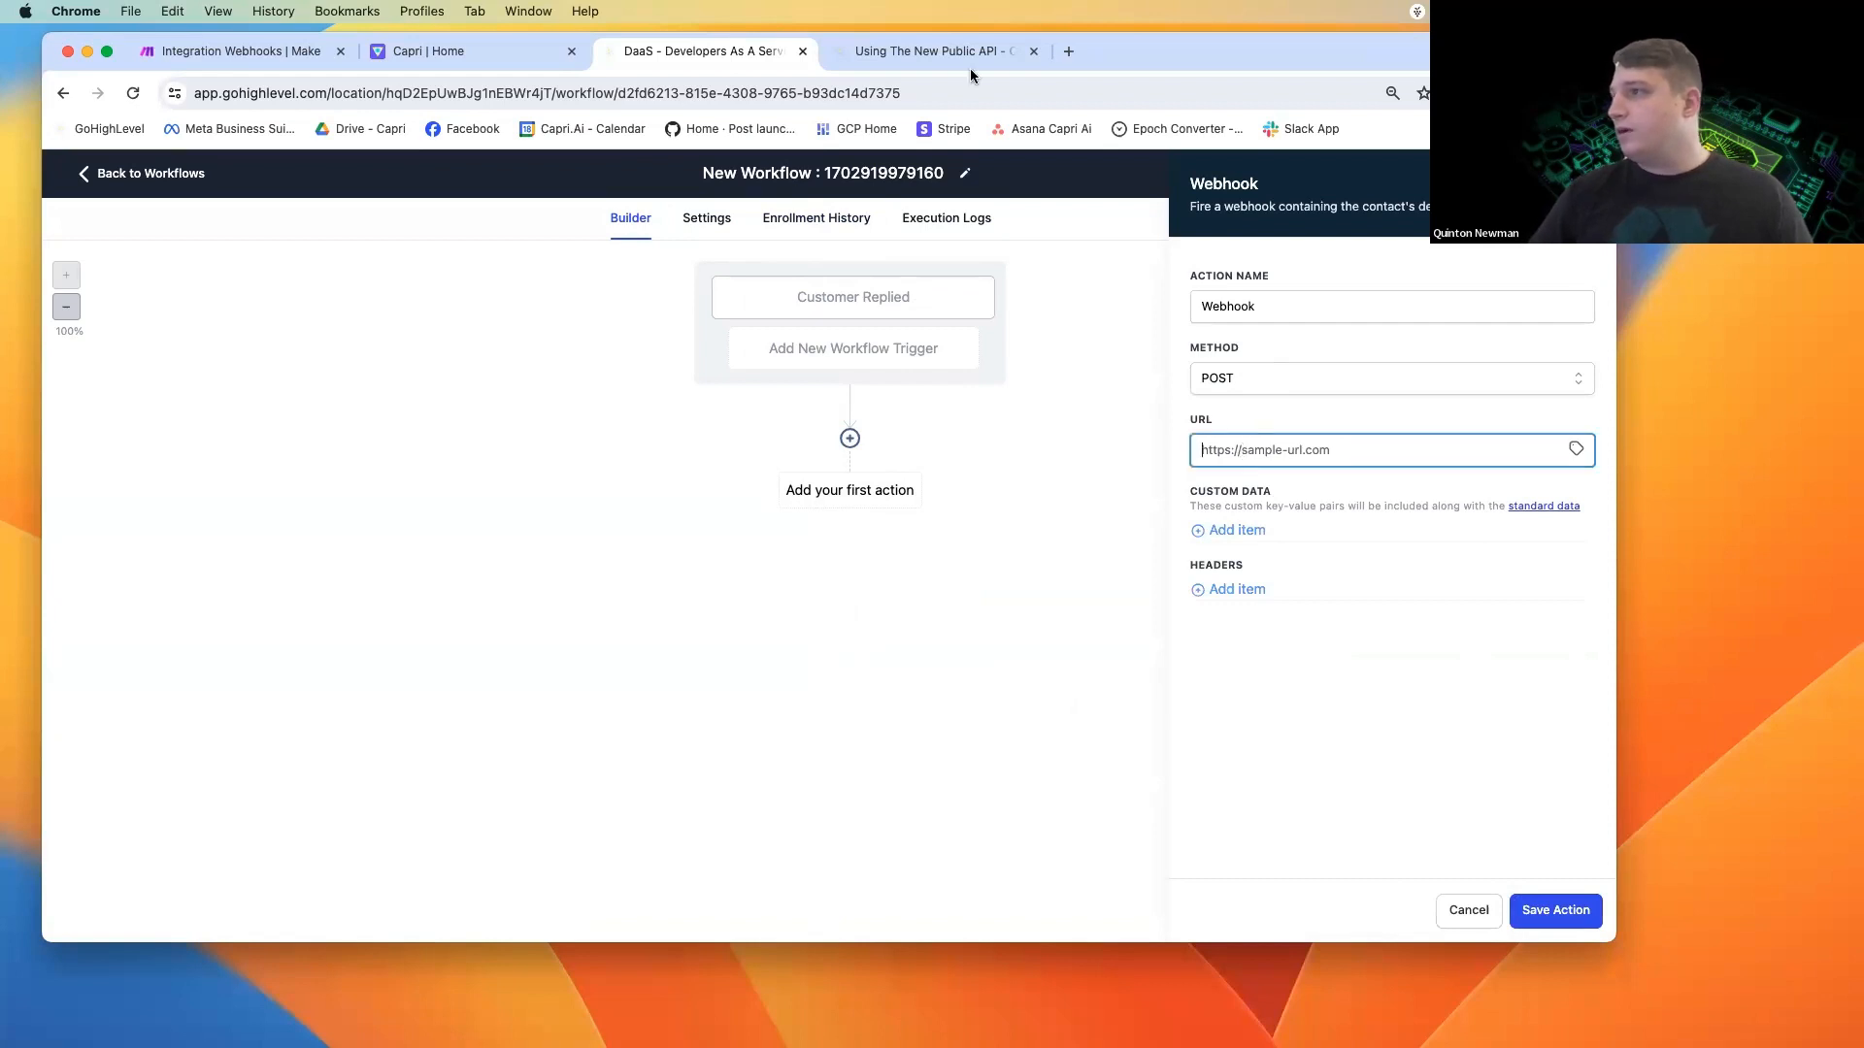
click(243, 51)
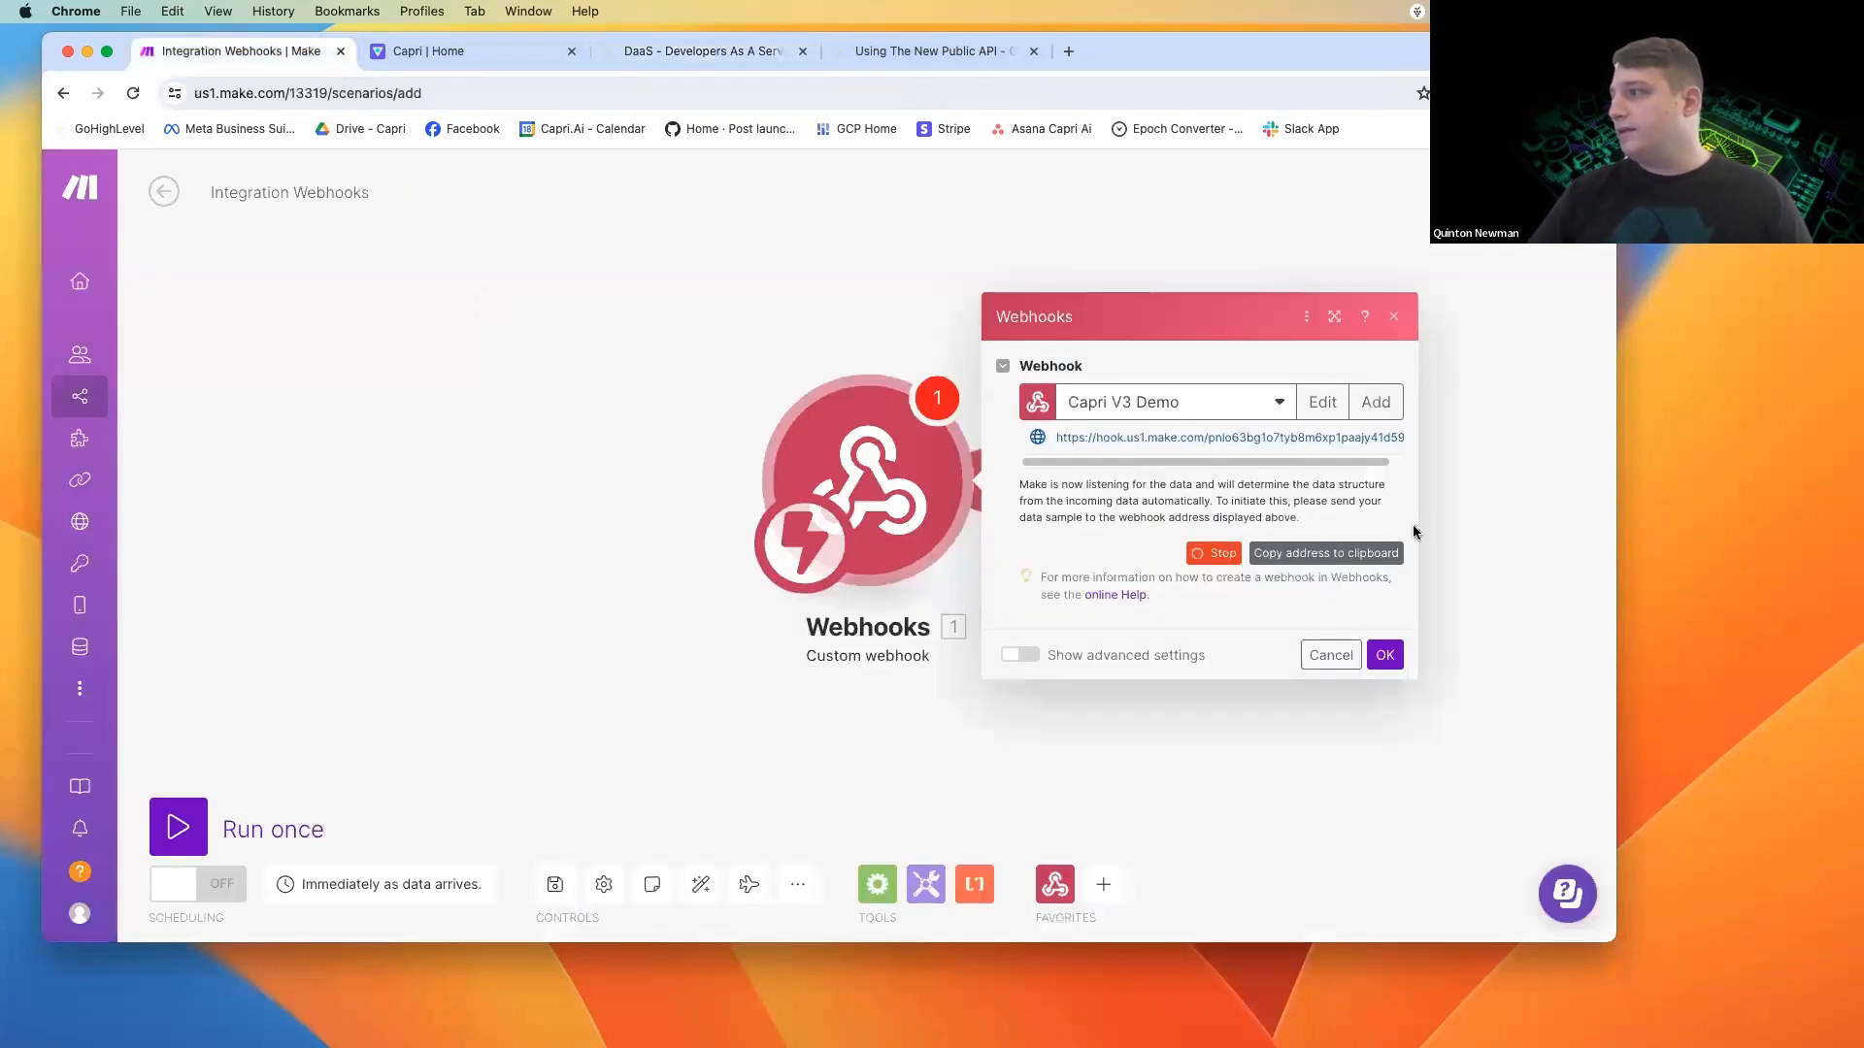
click(1313, 555)
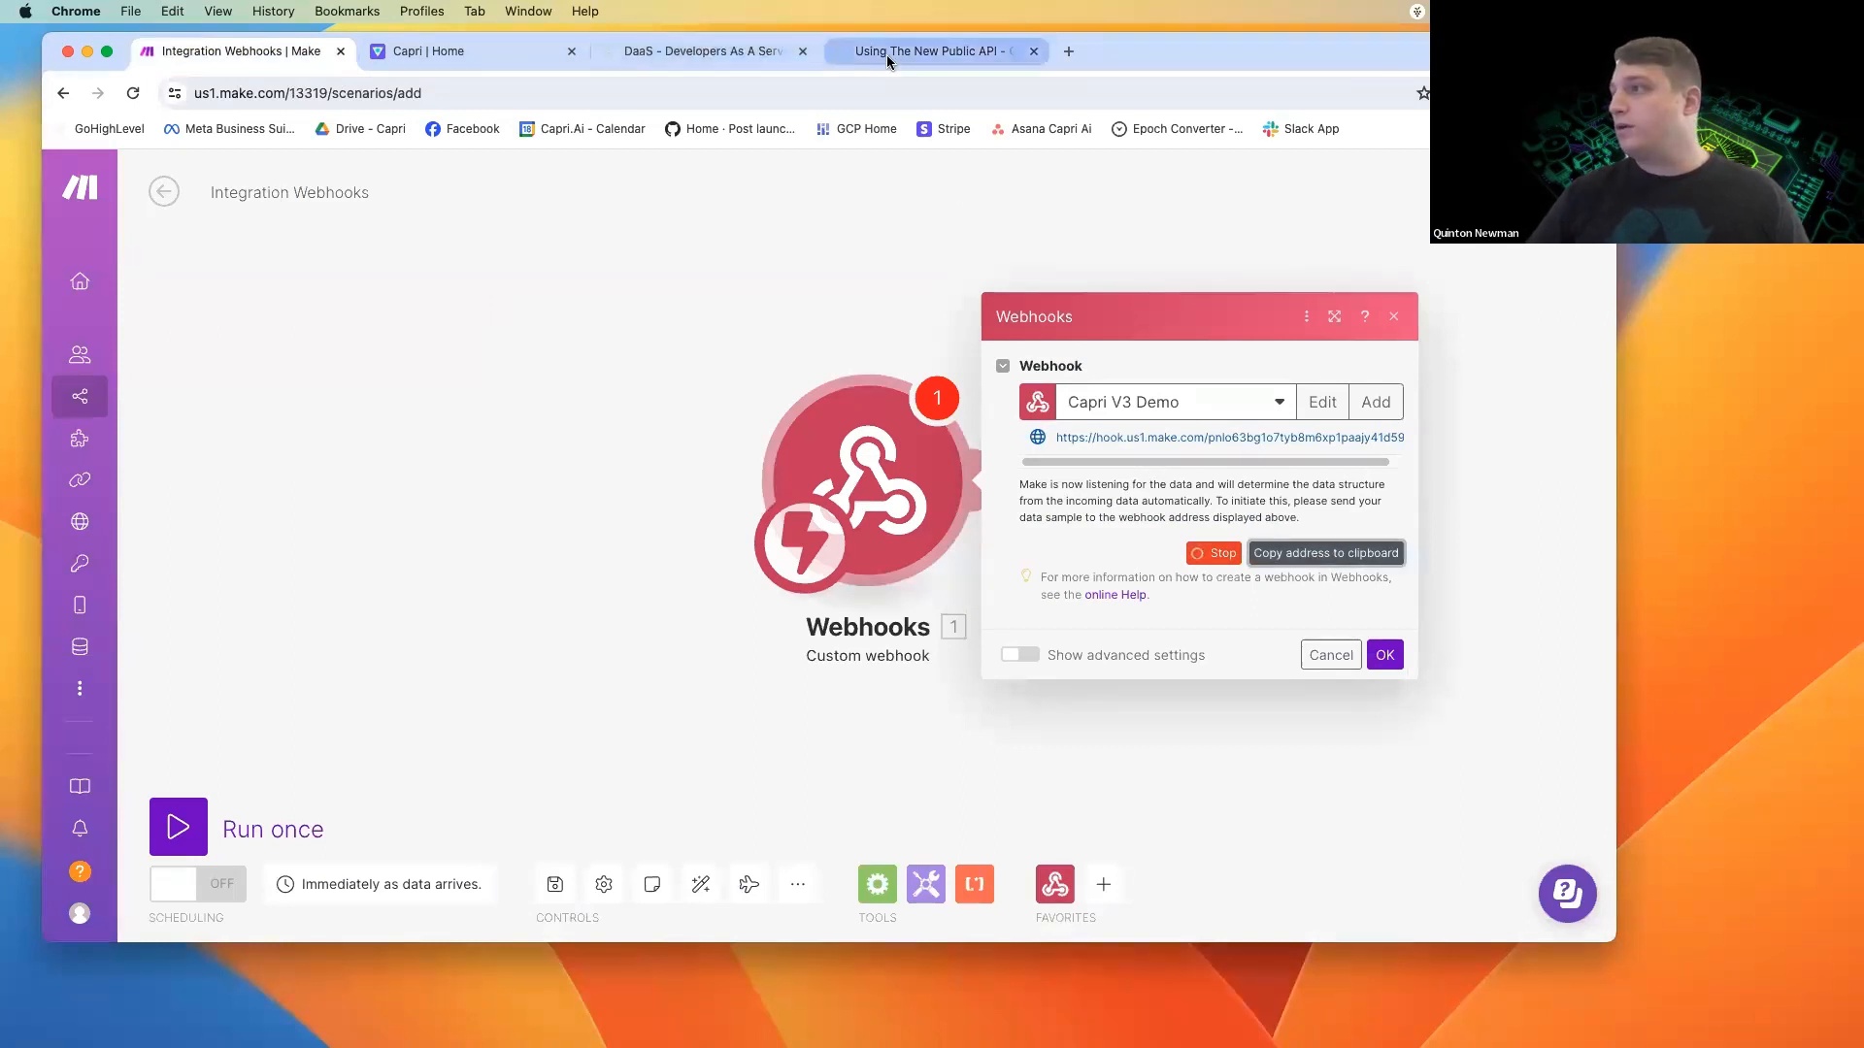
click(702, 53)
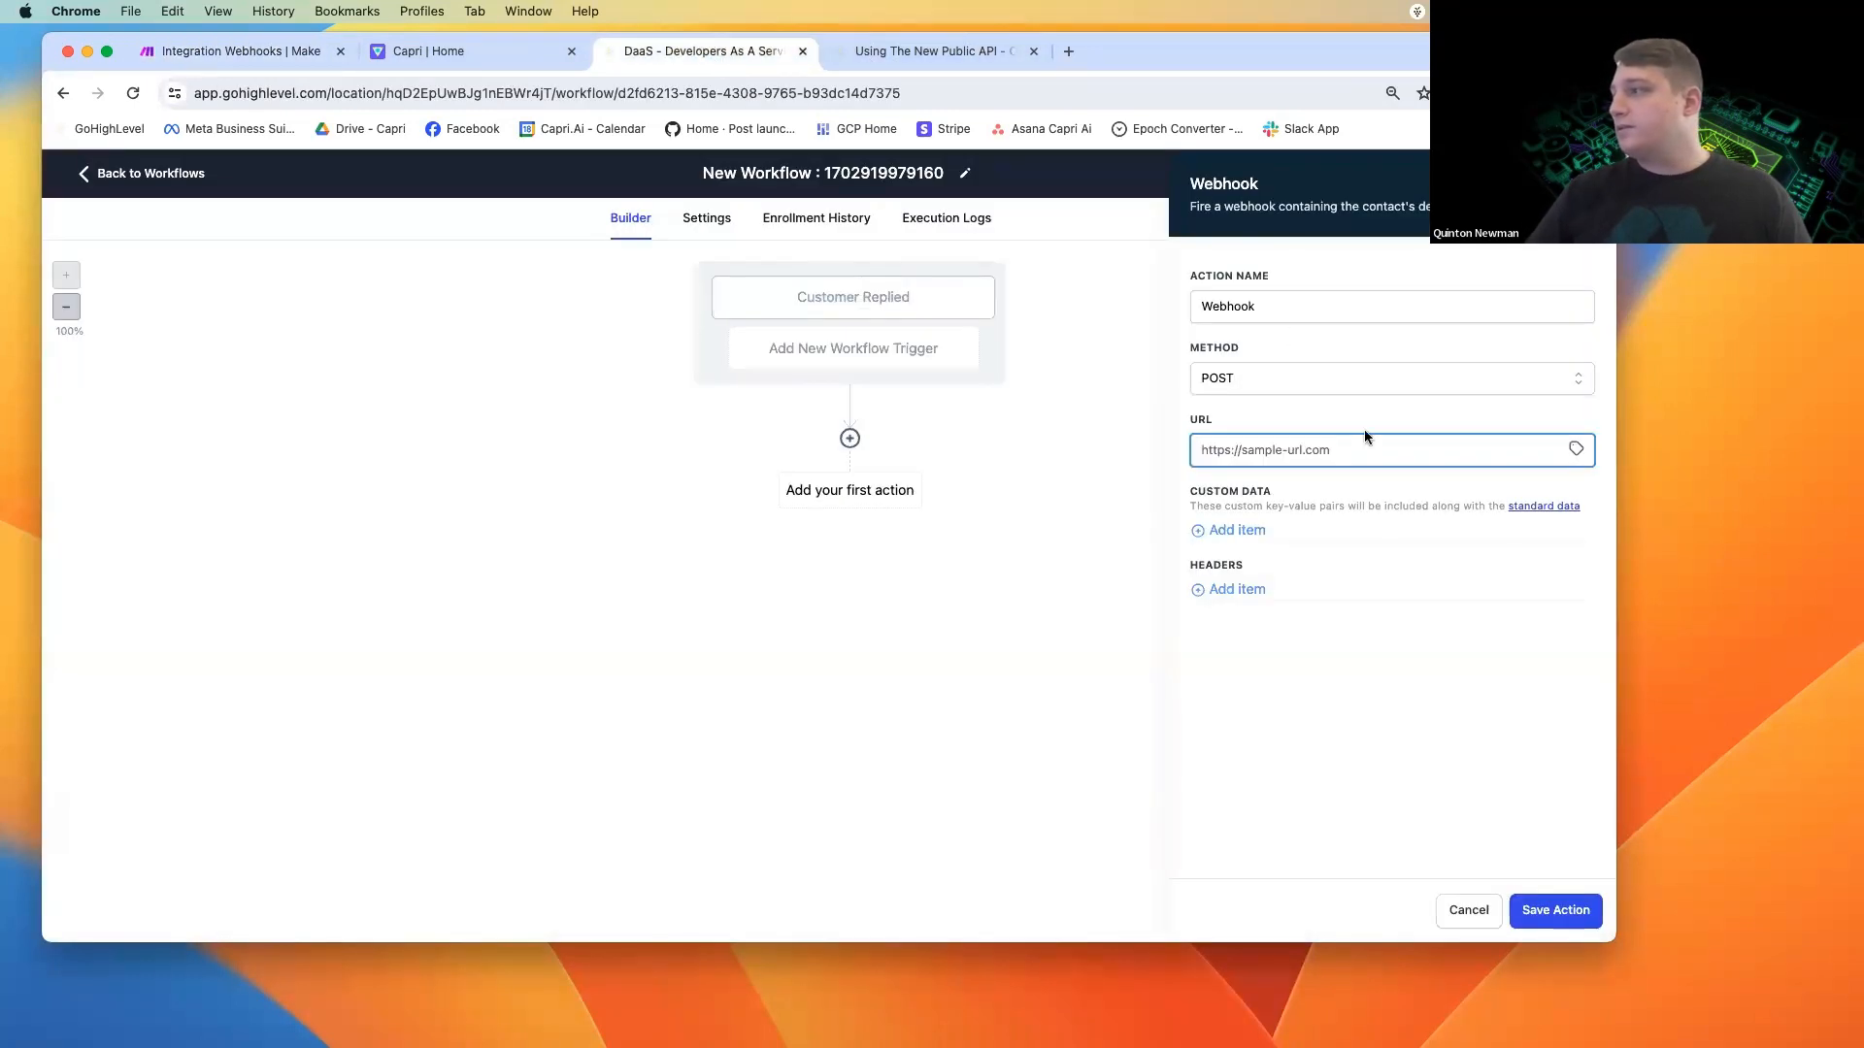
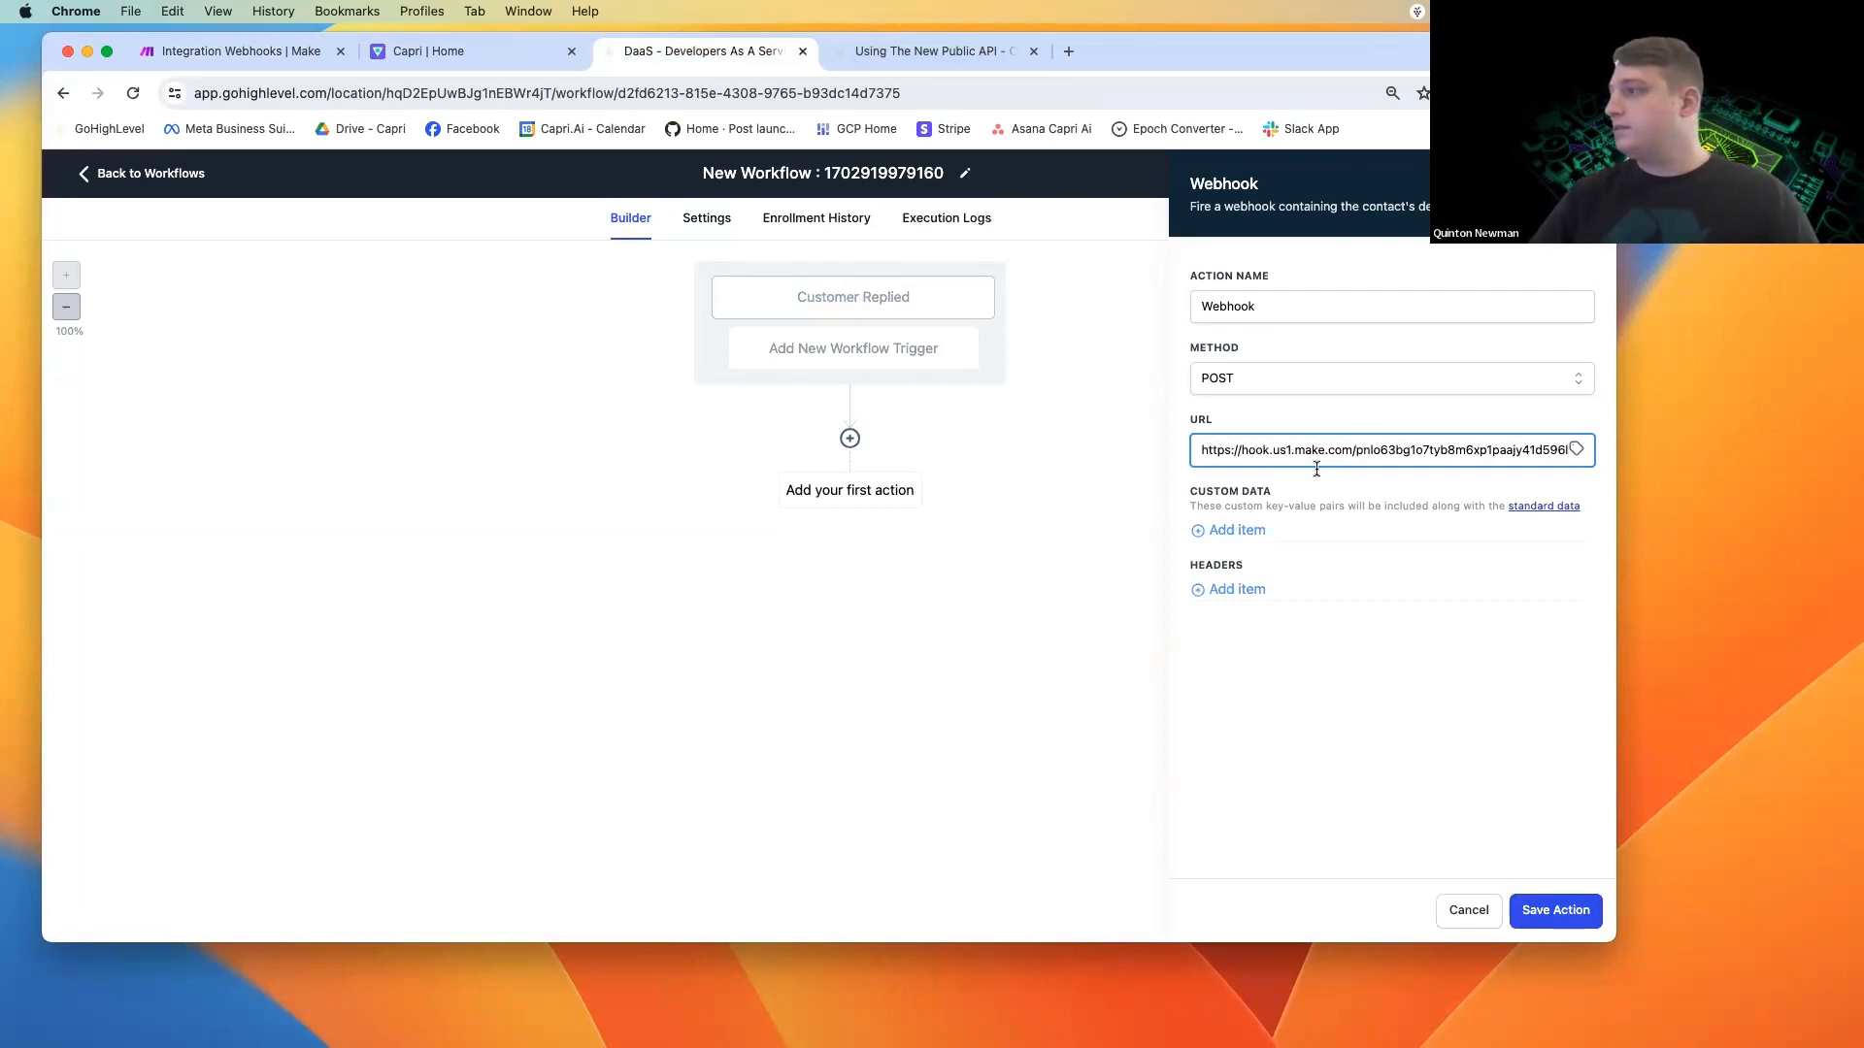
click(1555, 910)
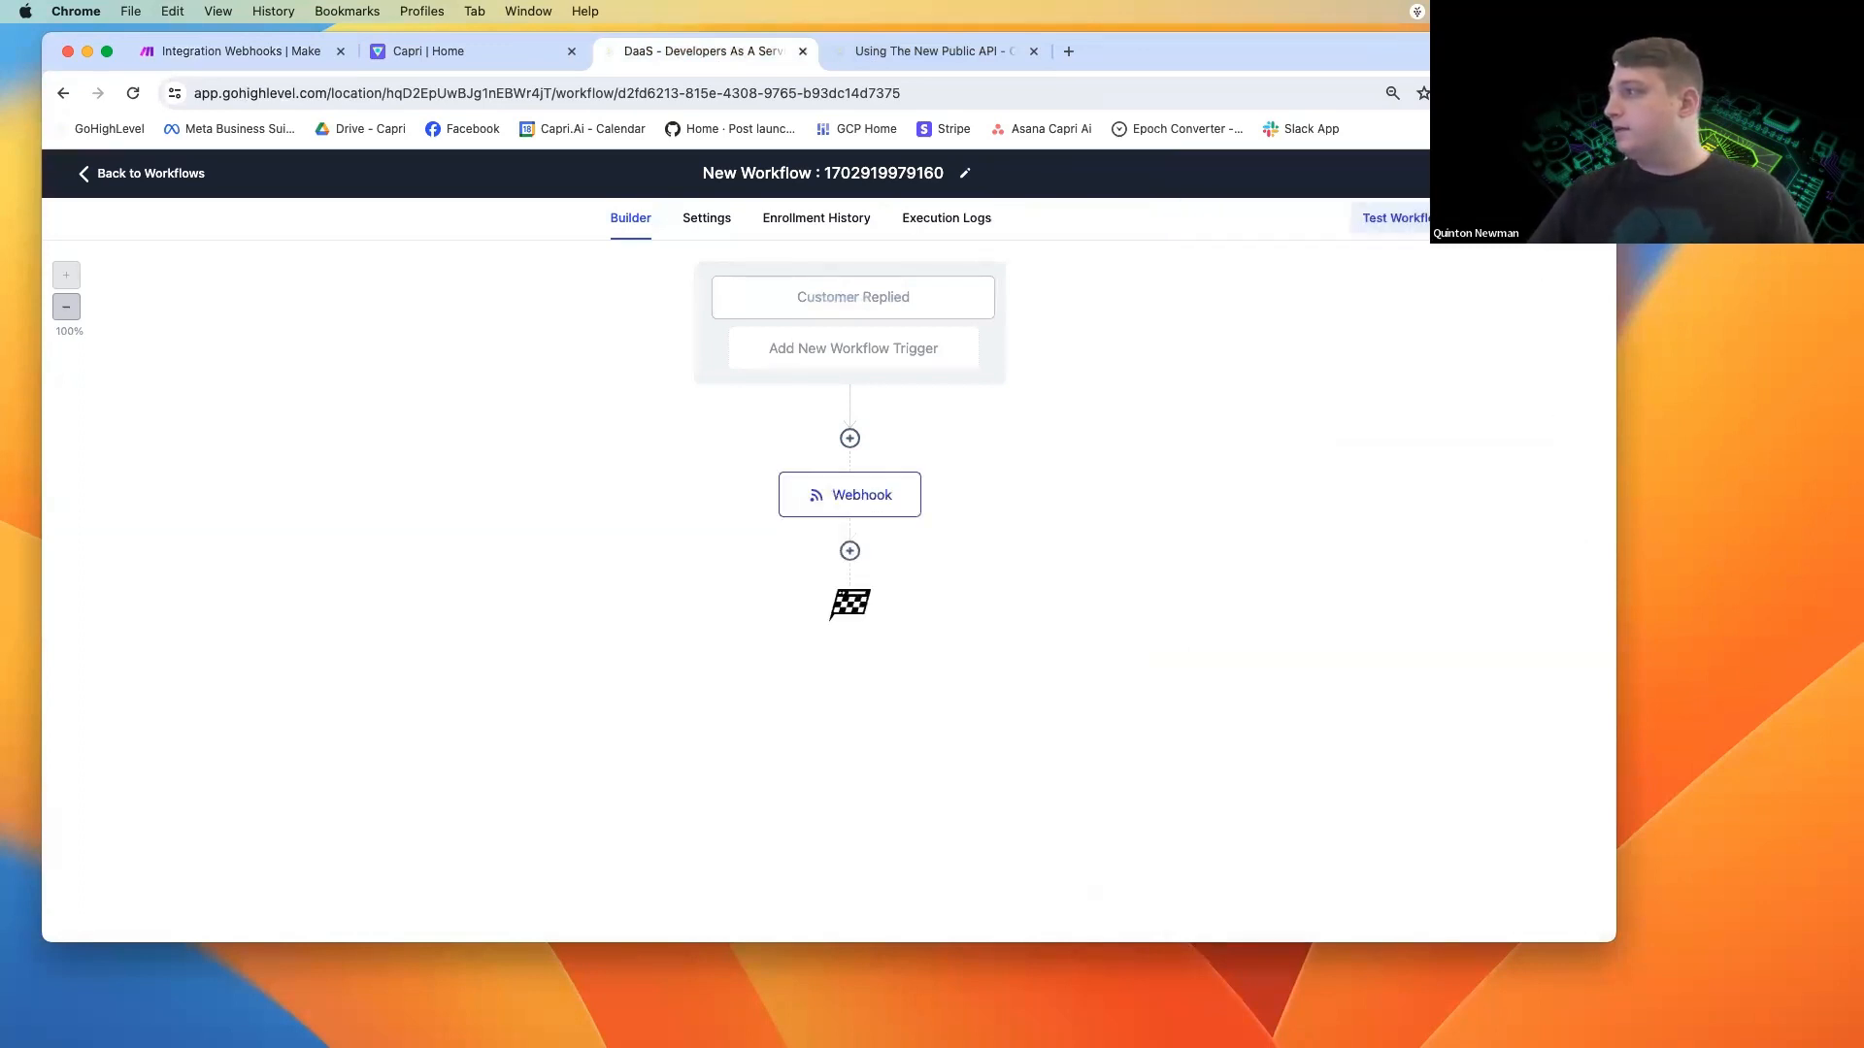
Rename the workflow as "Public API v3 demo".
click(1533, 217)
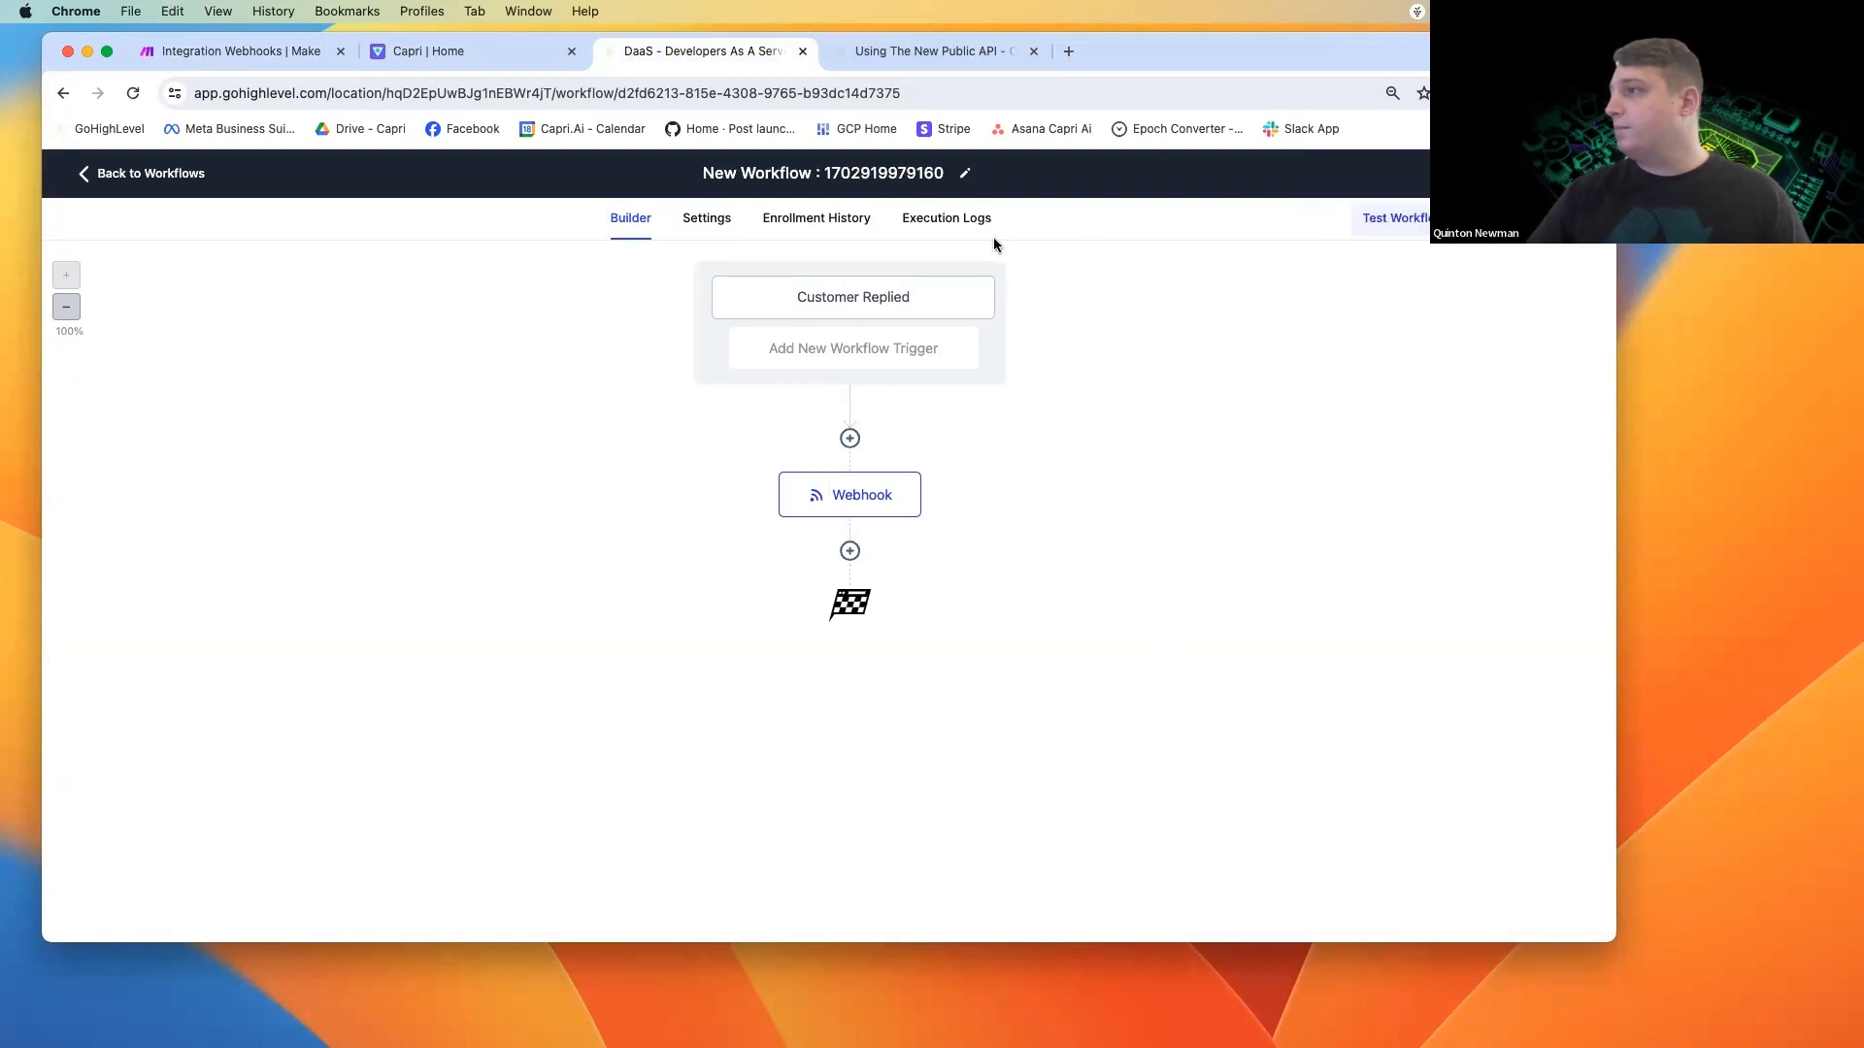
triple_click(891, 167)
text(Public API C)
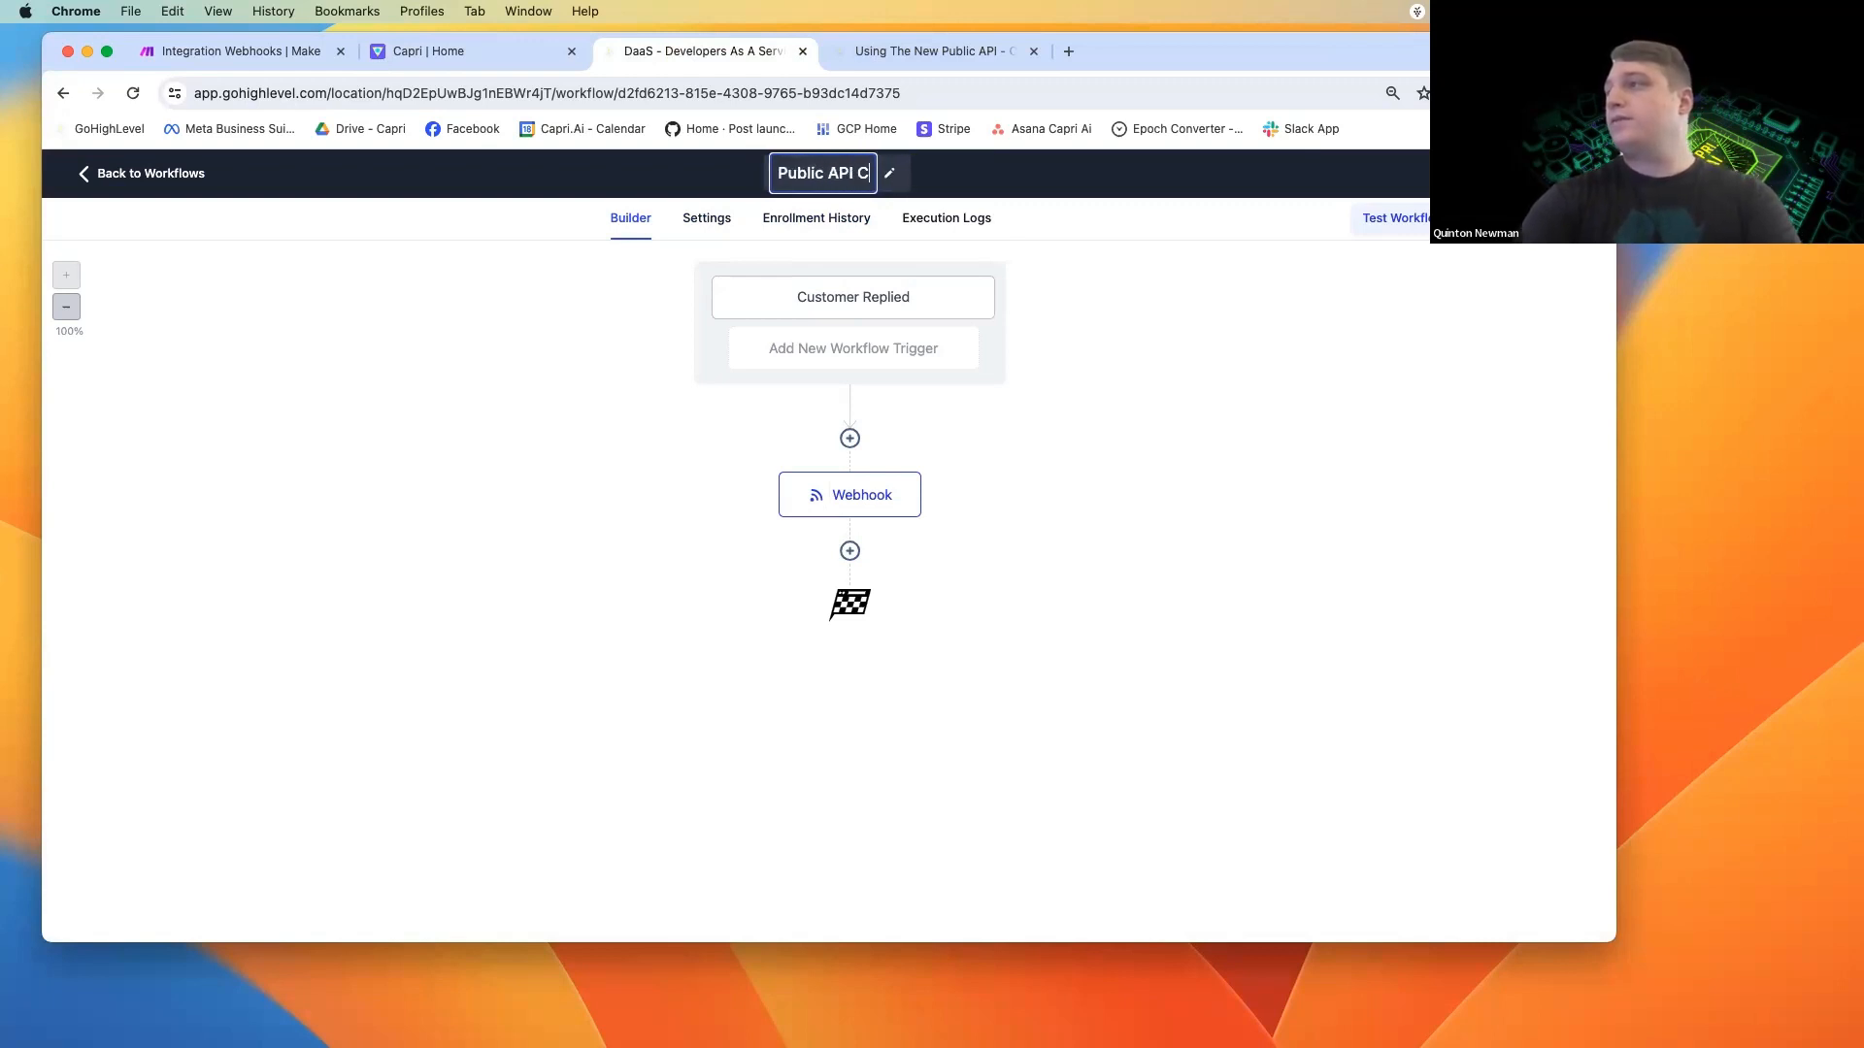
key(BackSpace)
text(v2)
key(BackSpace)
text(3 demo)
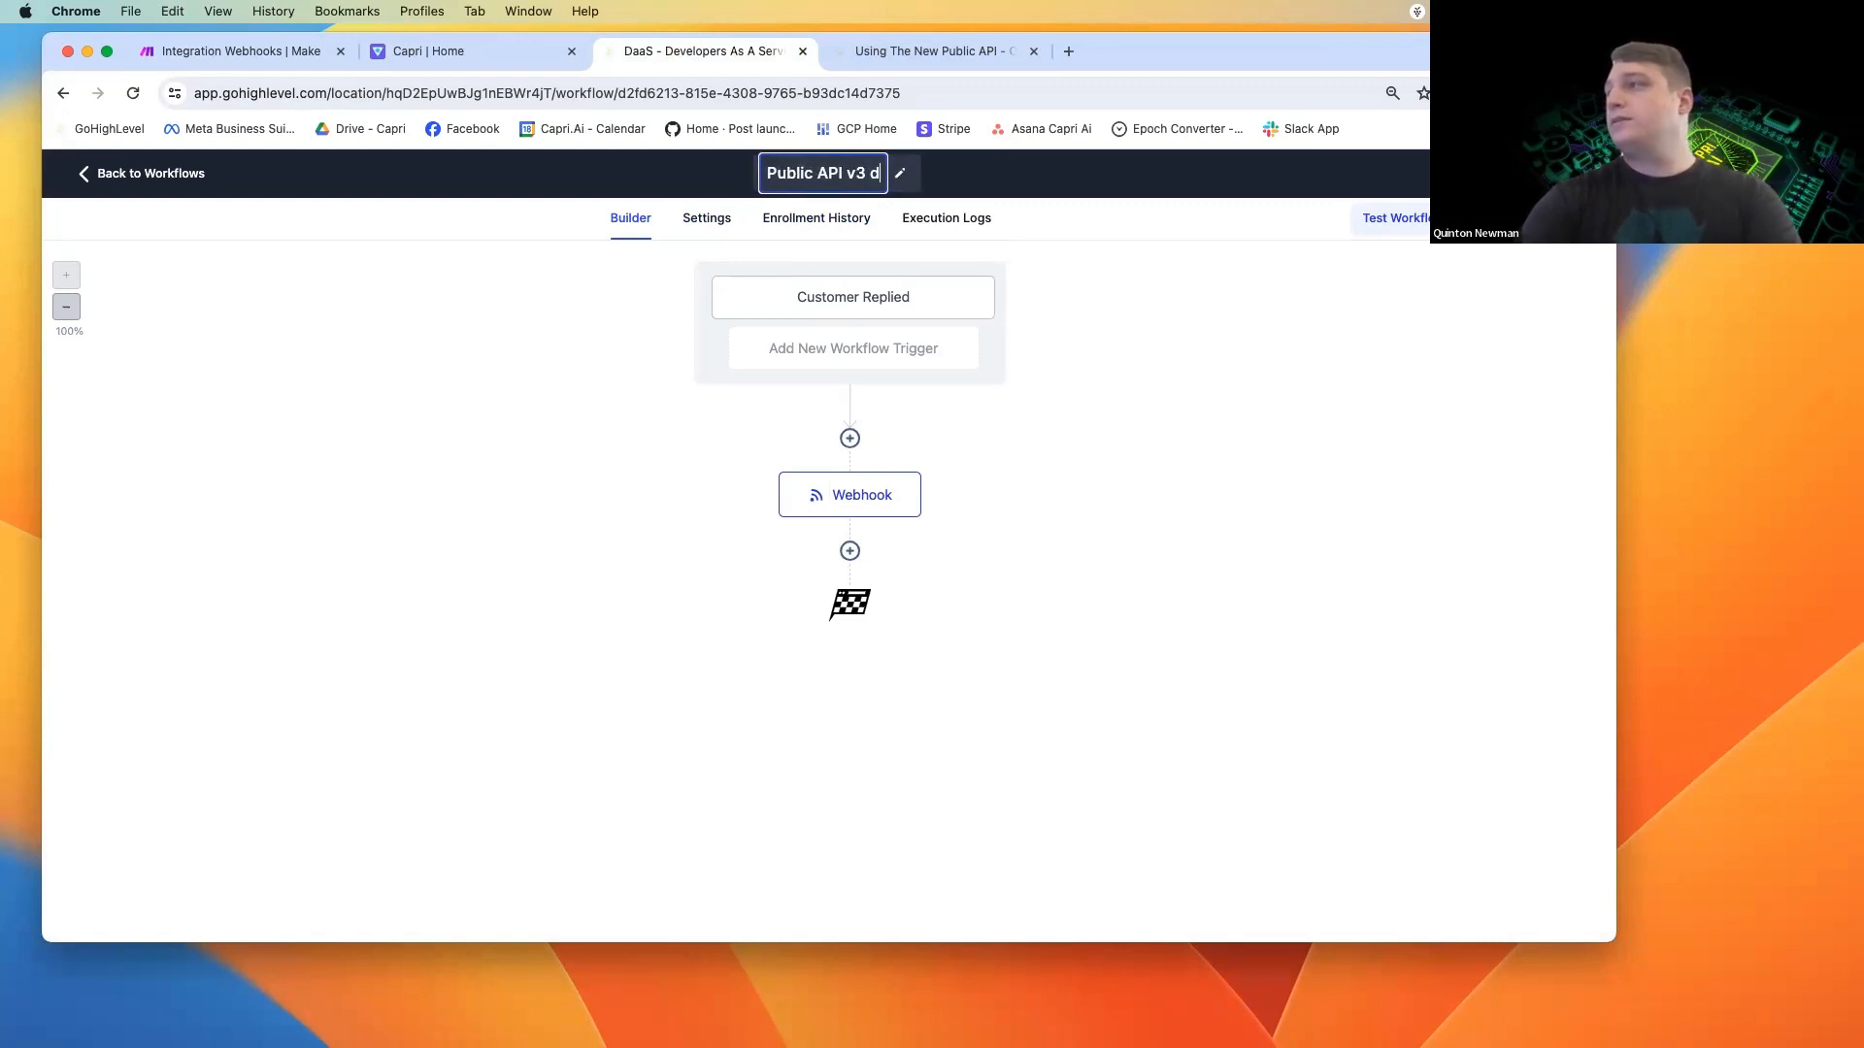
Enable Allow re-entry in the workflow settings, save the workflow, and return to the builder.
click(684, 219)
click(300, 442)
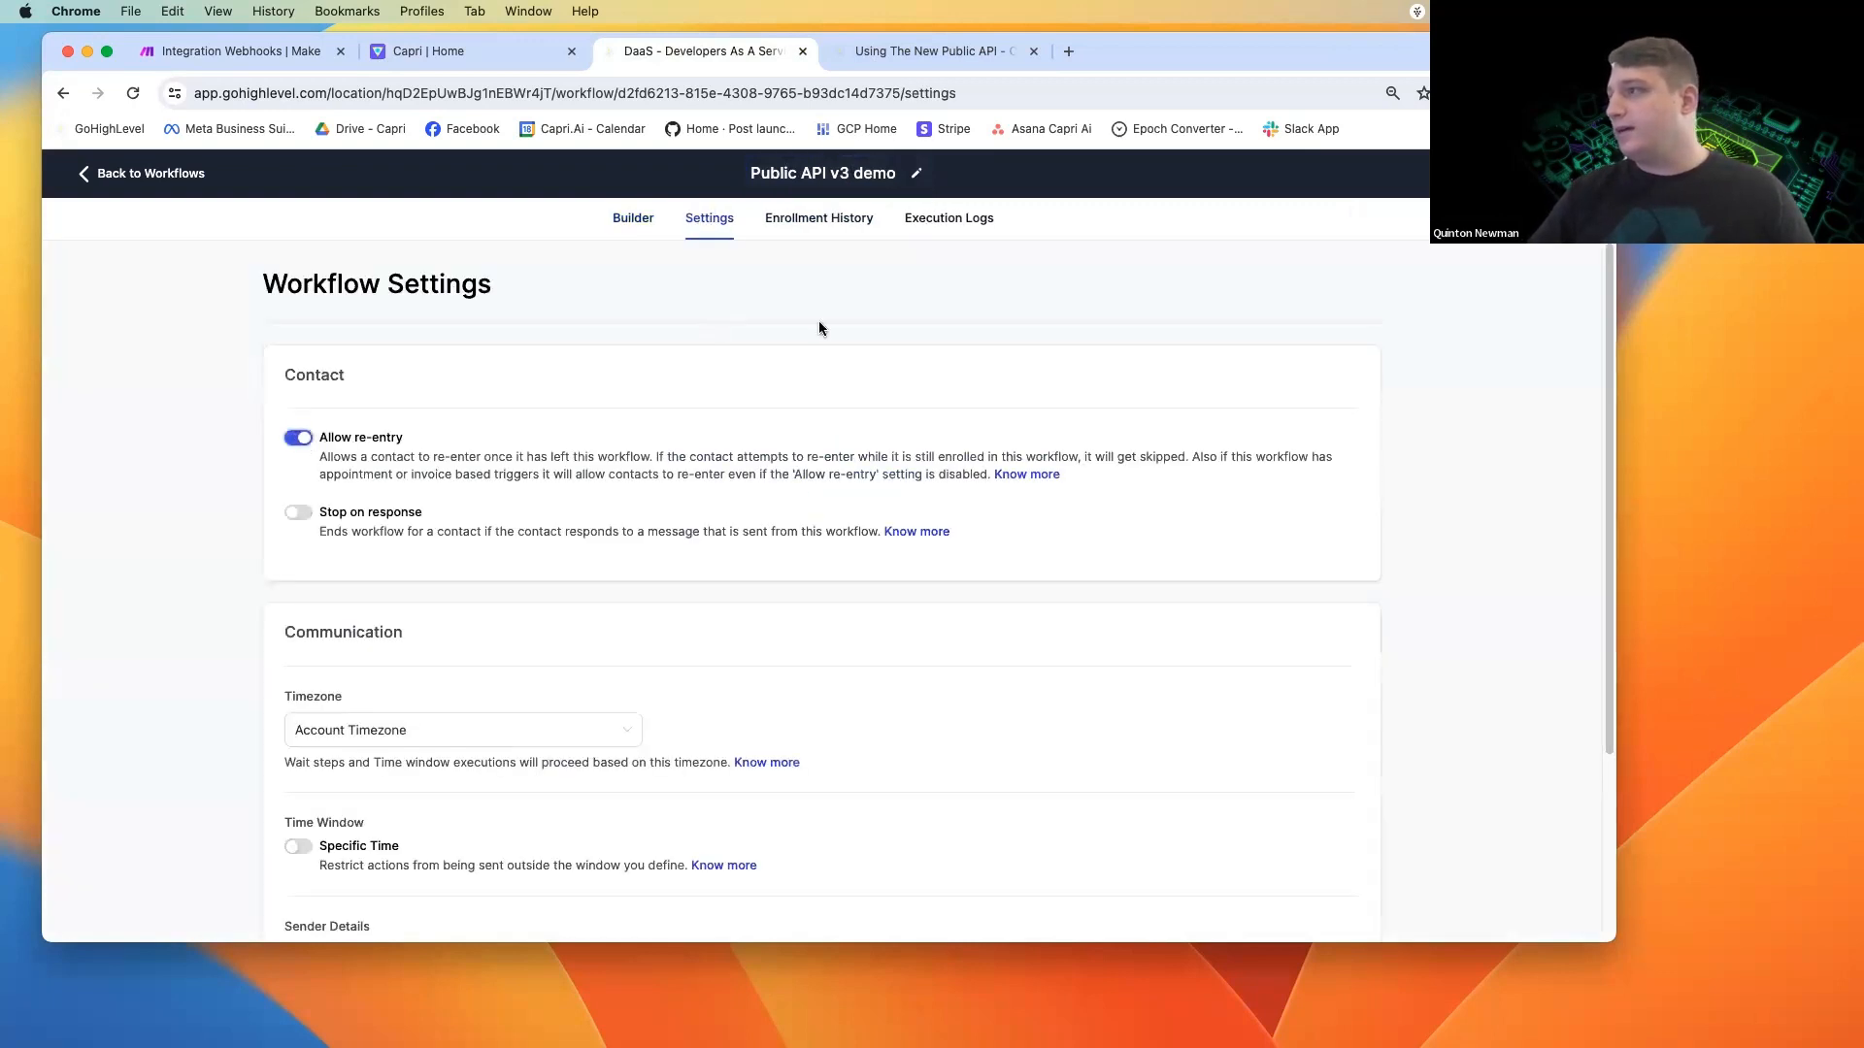
click(1568, 174)
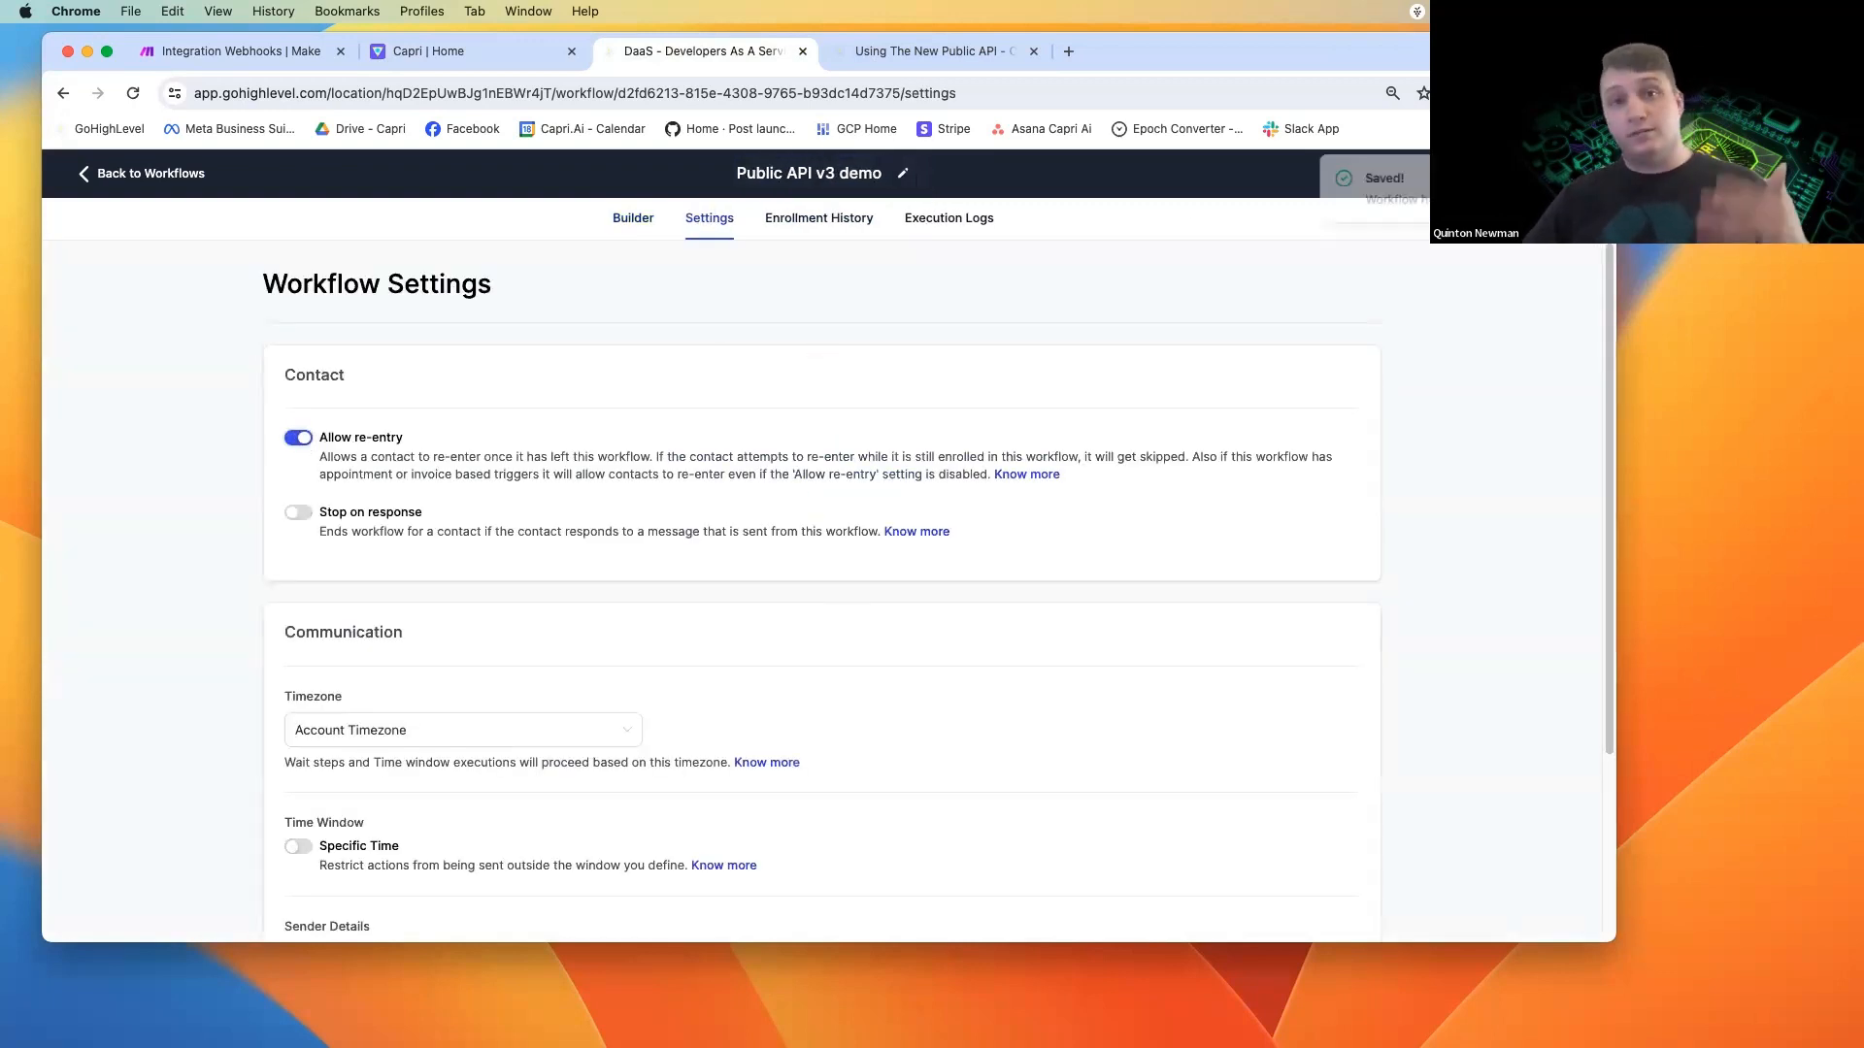
click(628, 229)
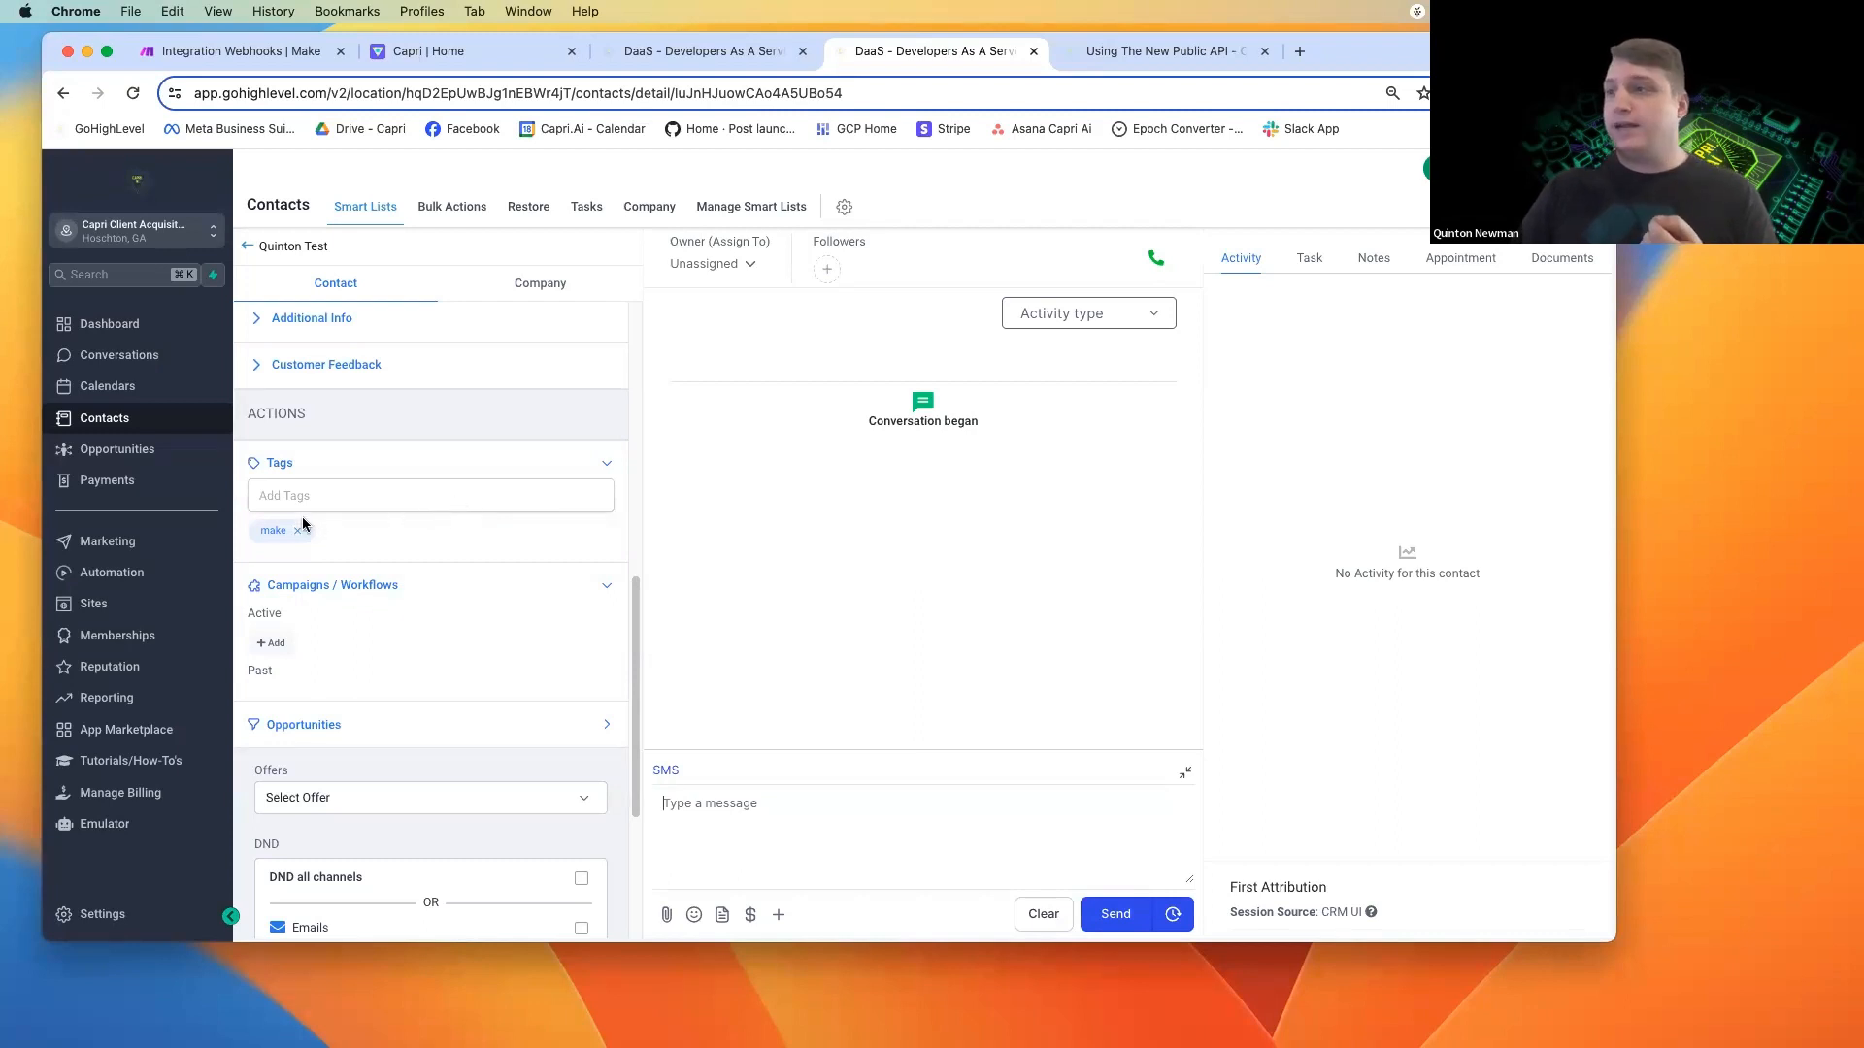
Send the SMS message "Hey" to the test contact tagged "make".
scroll(310, 550, down, 1)
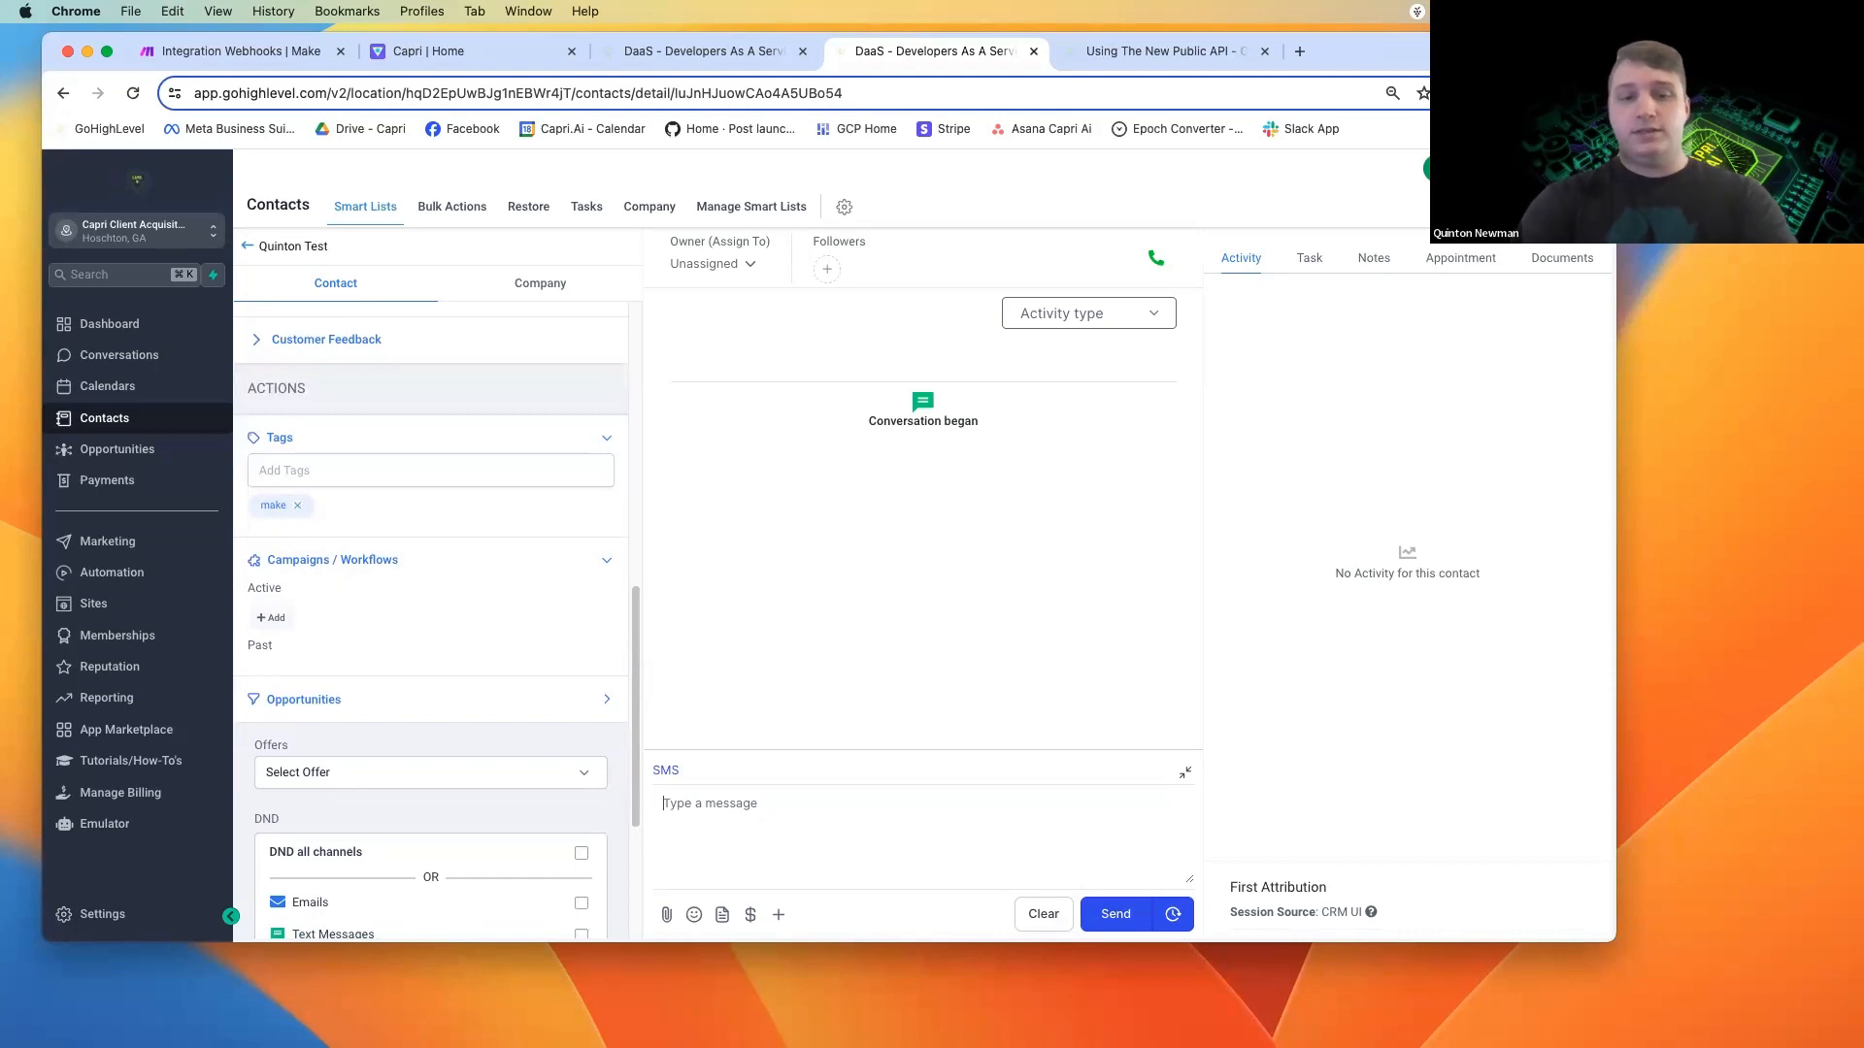
text(Hey)
key(Return)
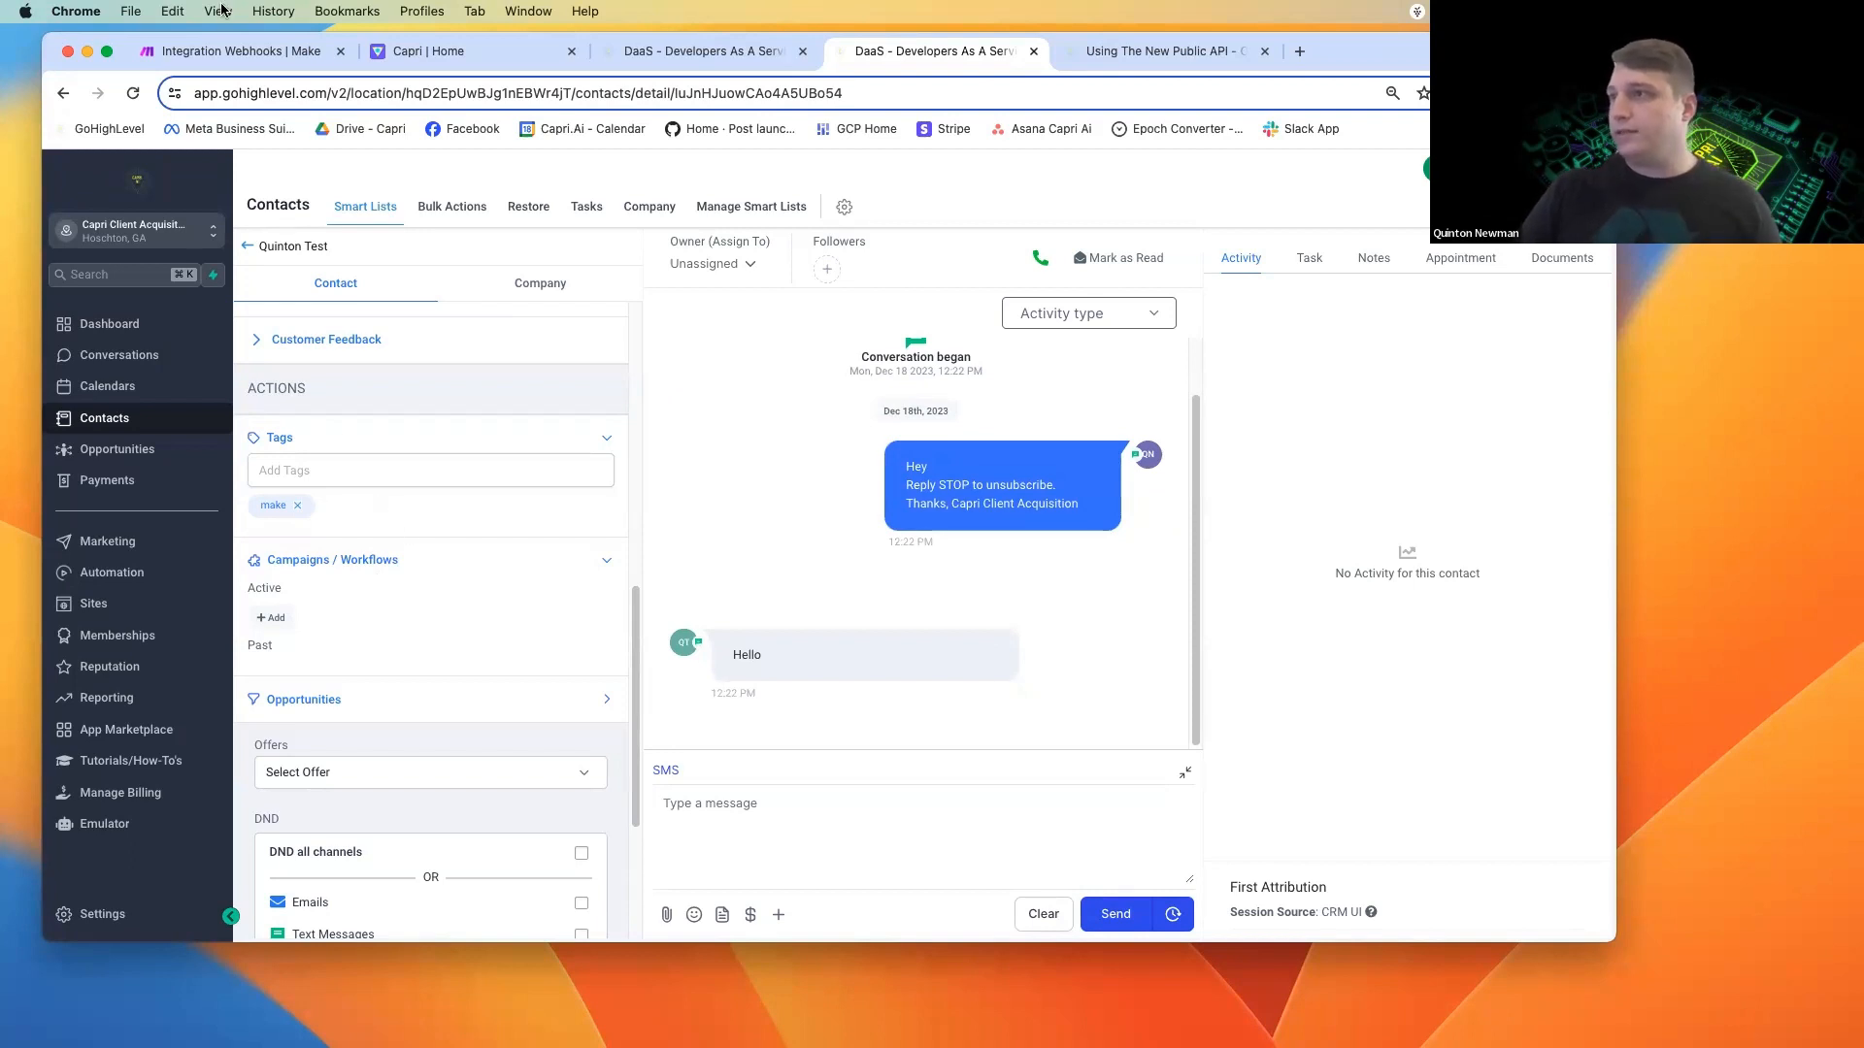
Switch to Make, check whether the webhook's data structure has been determined, and confirm the Capri V3 Demo webhook settings.
click(248, 55)
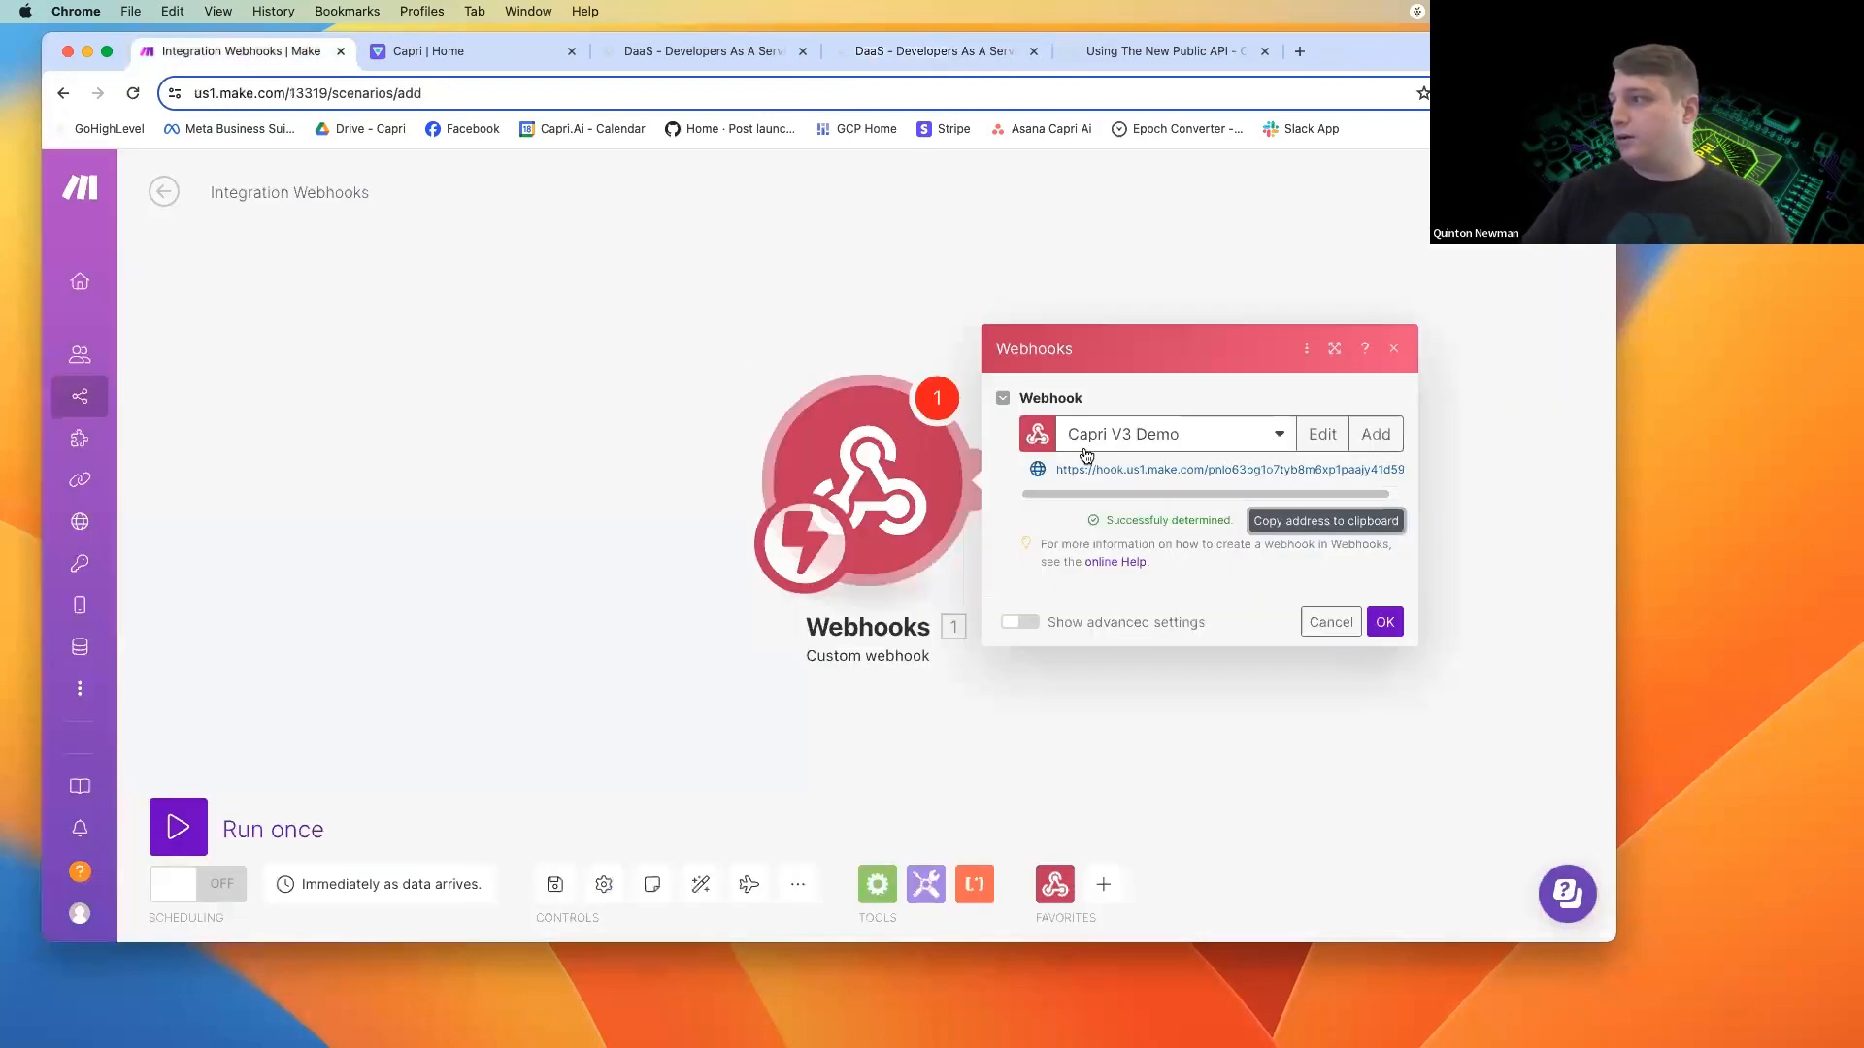
click(1169, 530)
drag(1114, 521, 1186, 519)
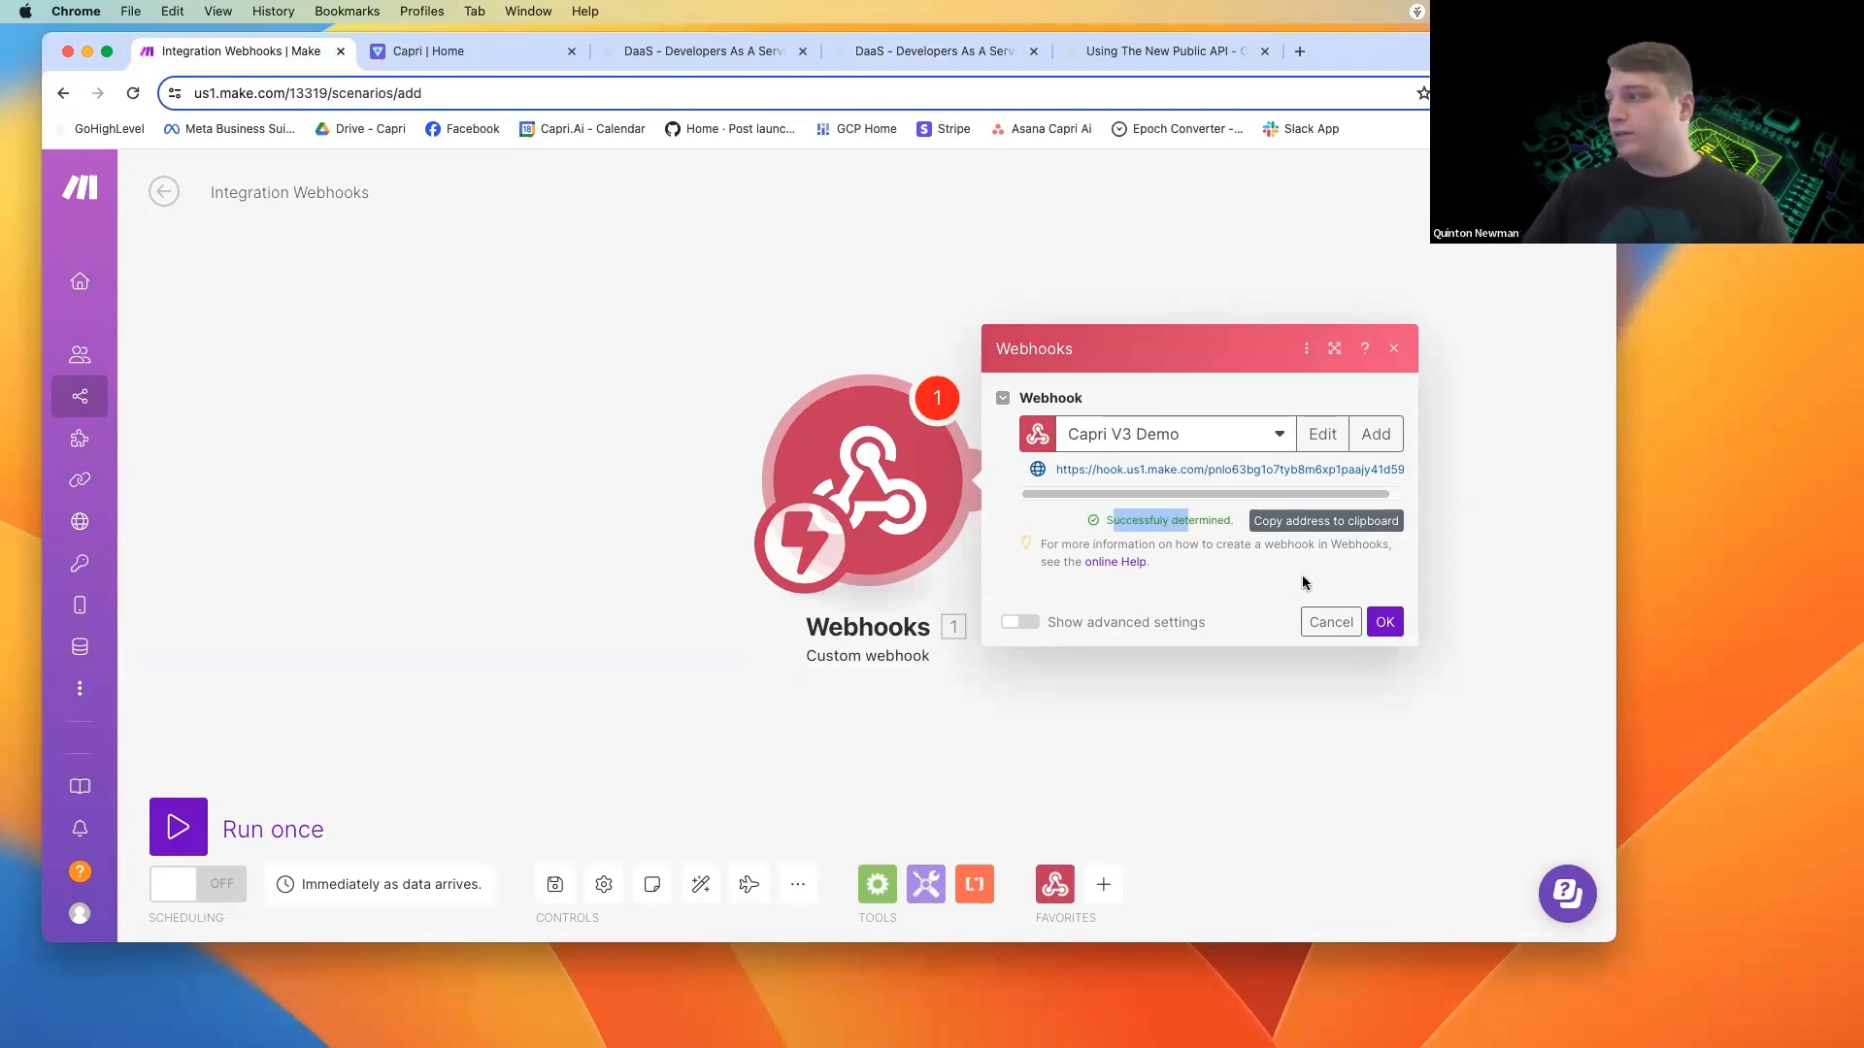
click(1330, 574)
click(1385, 625)
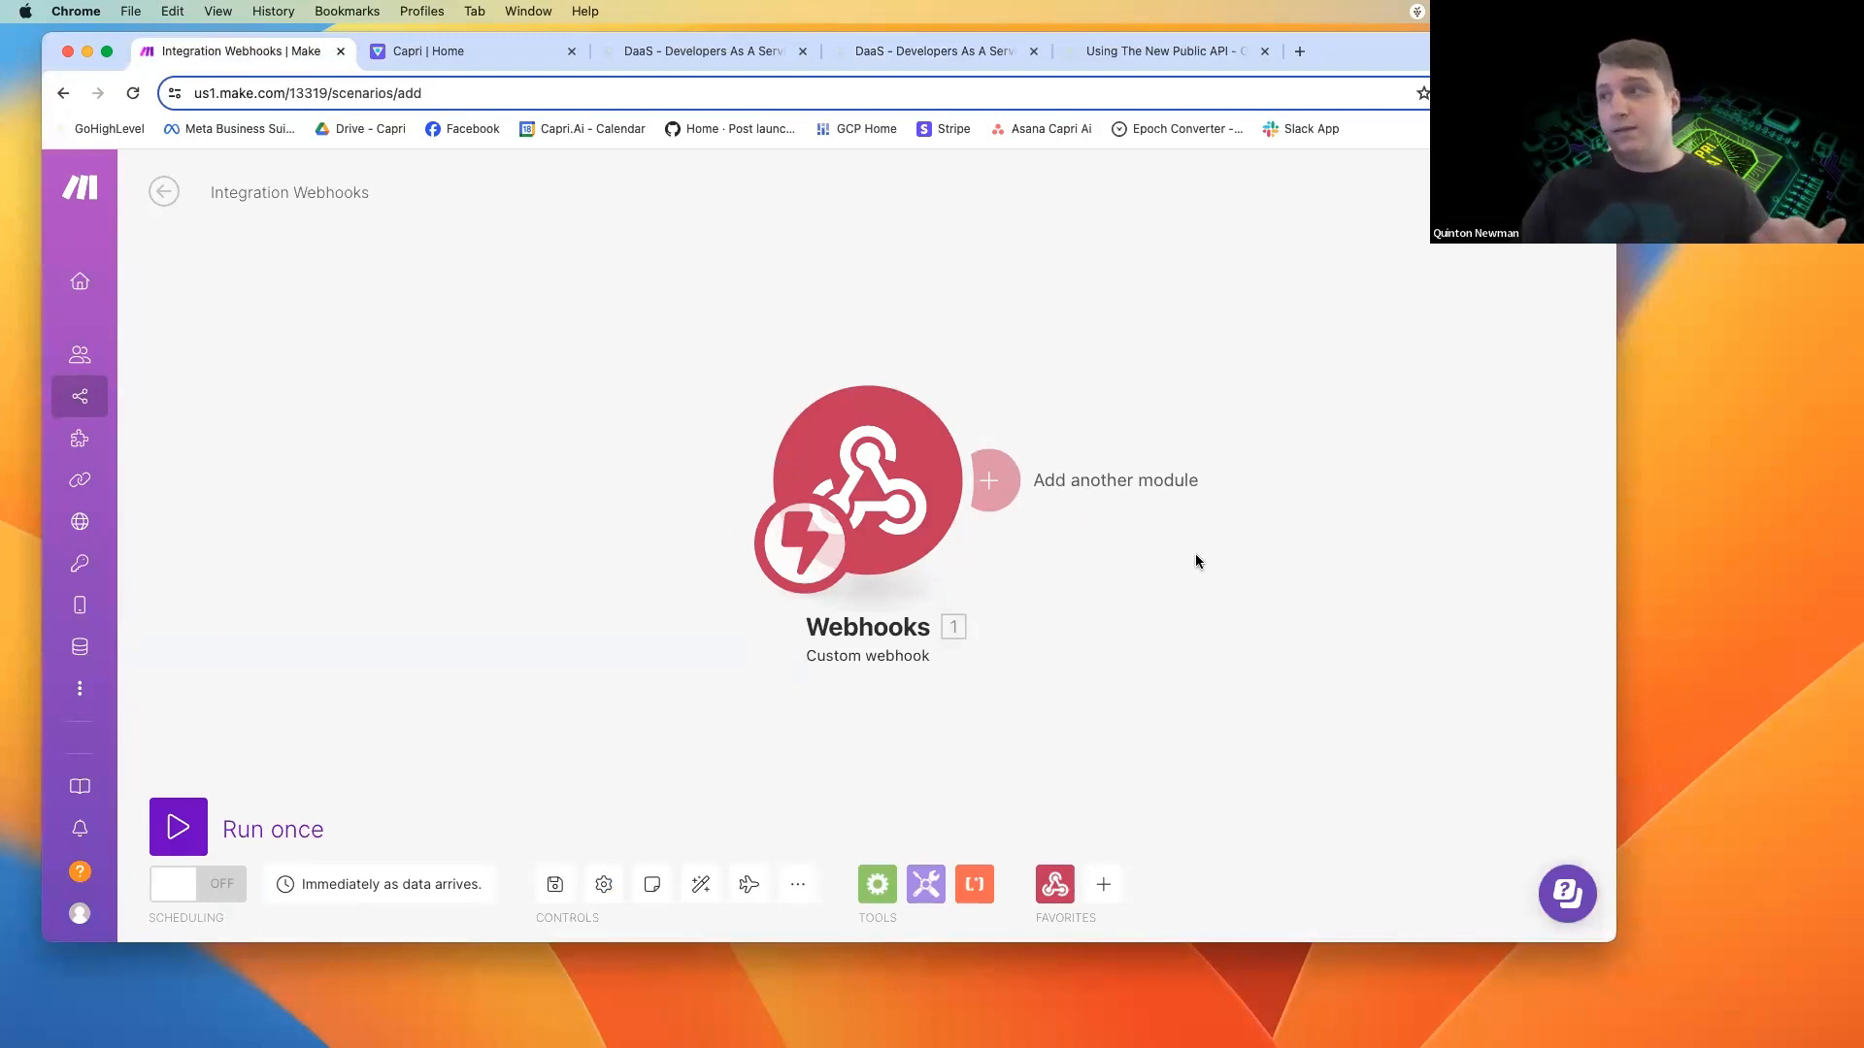
Consult the Capri API documentation's body parameters, and add an HTTP "Make a request" module after the webhook in Make.
click(1133, 50)
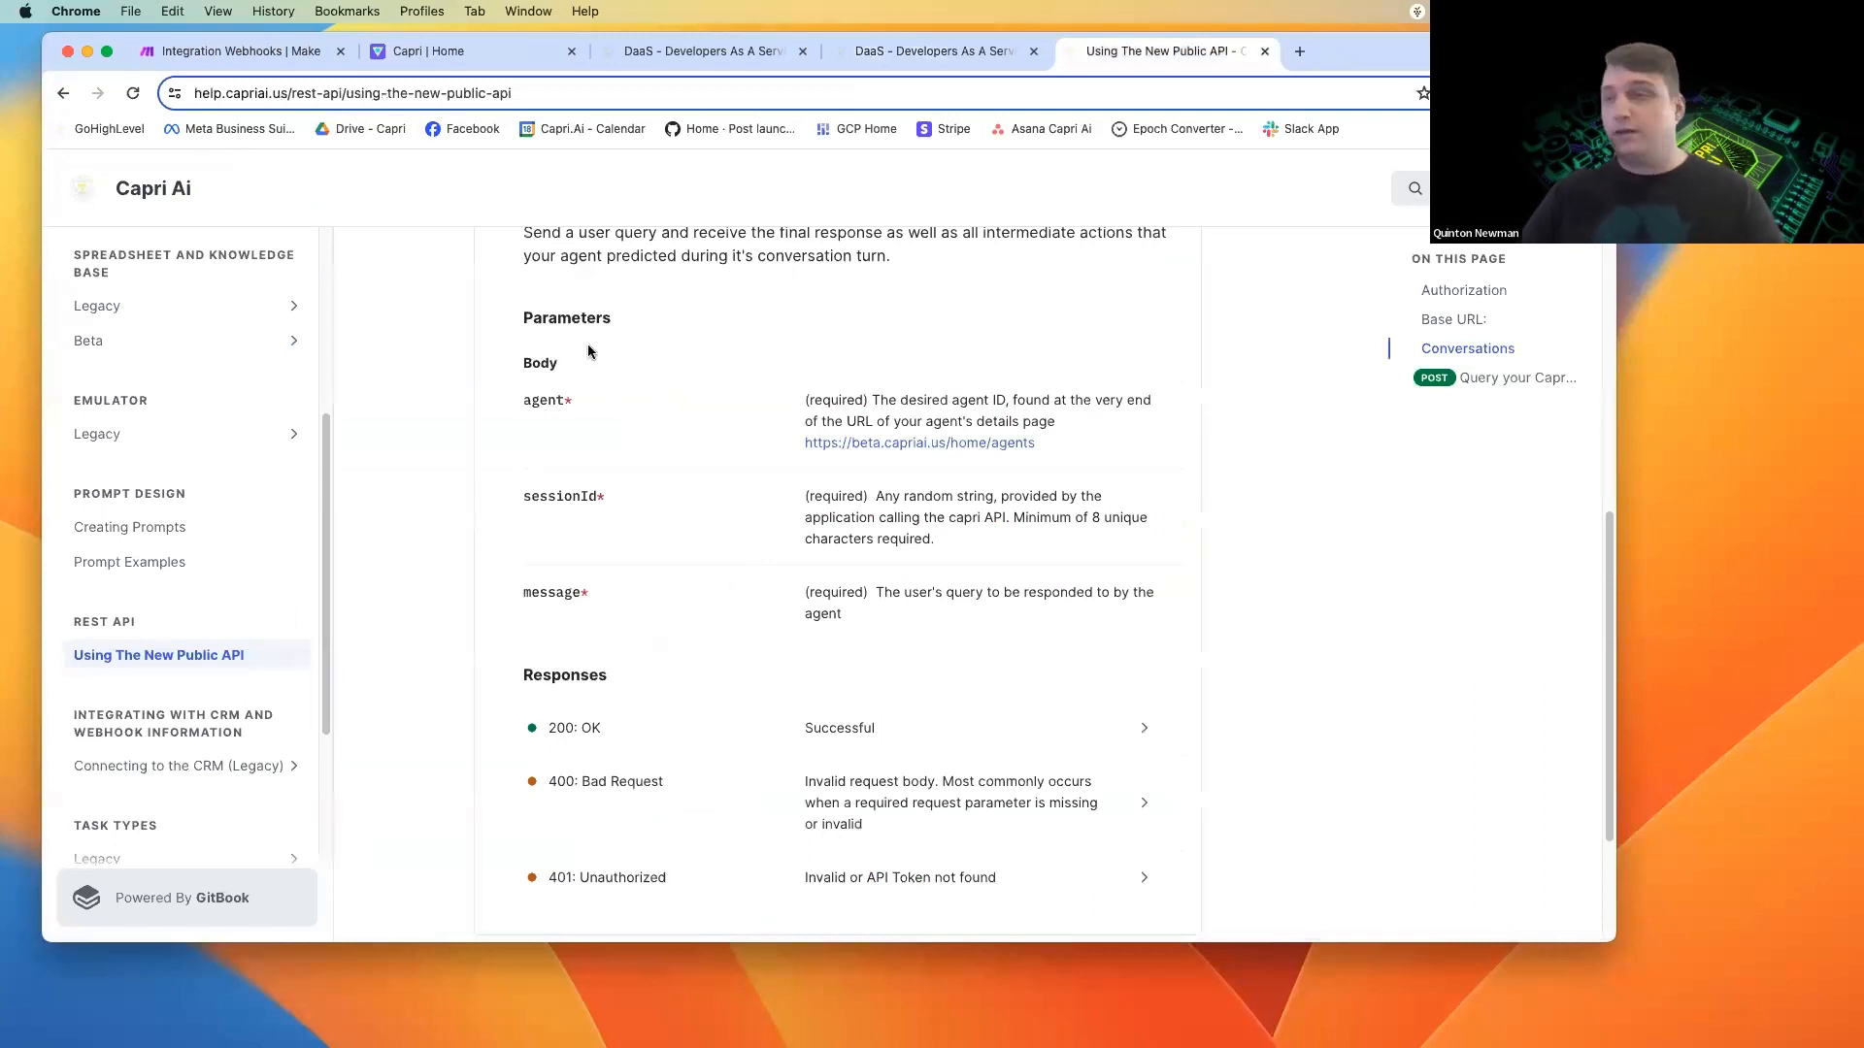
click(279, 64)
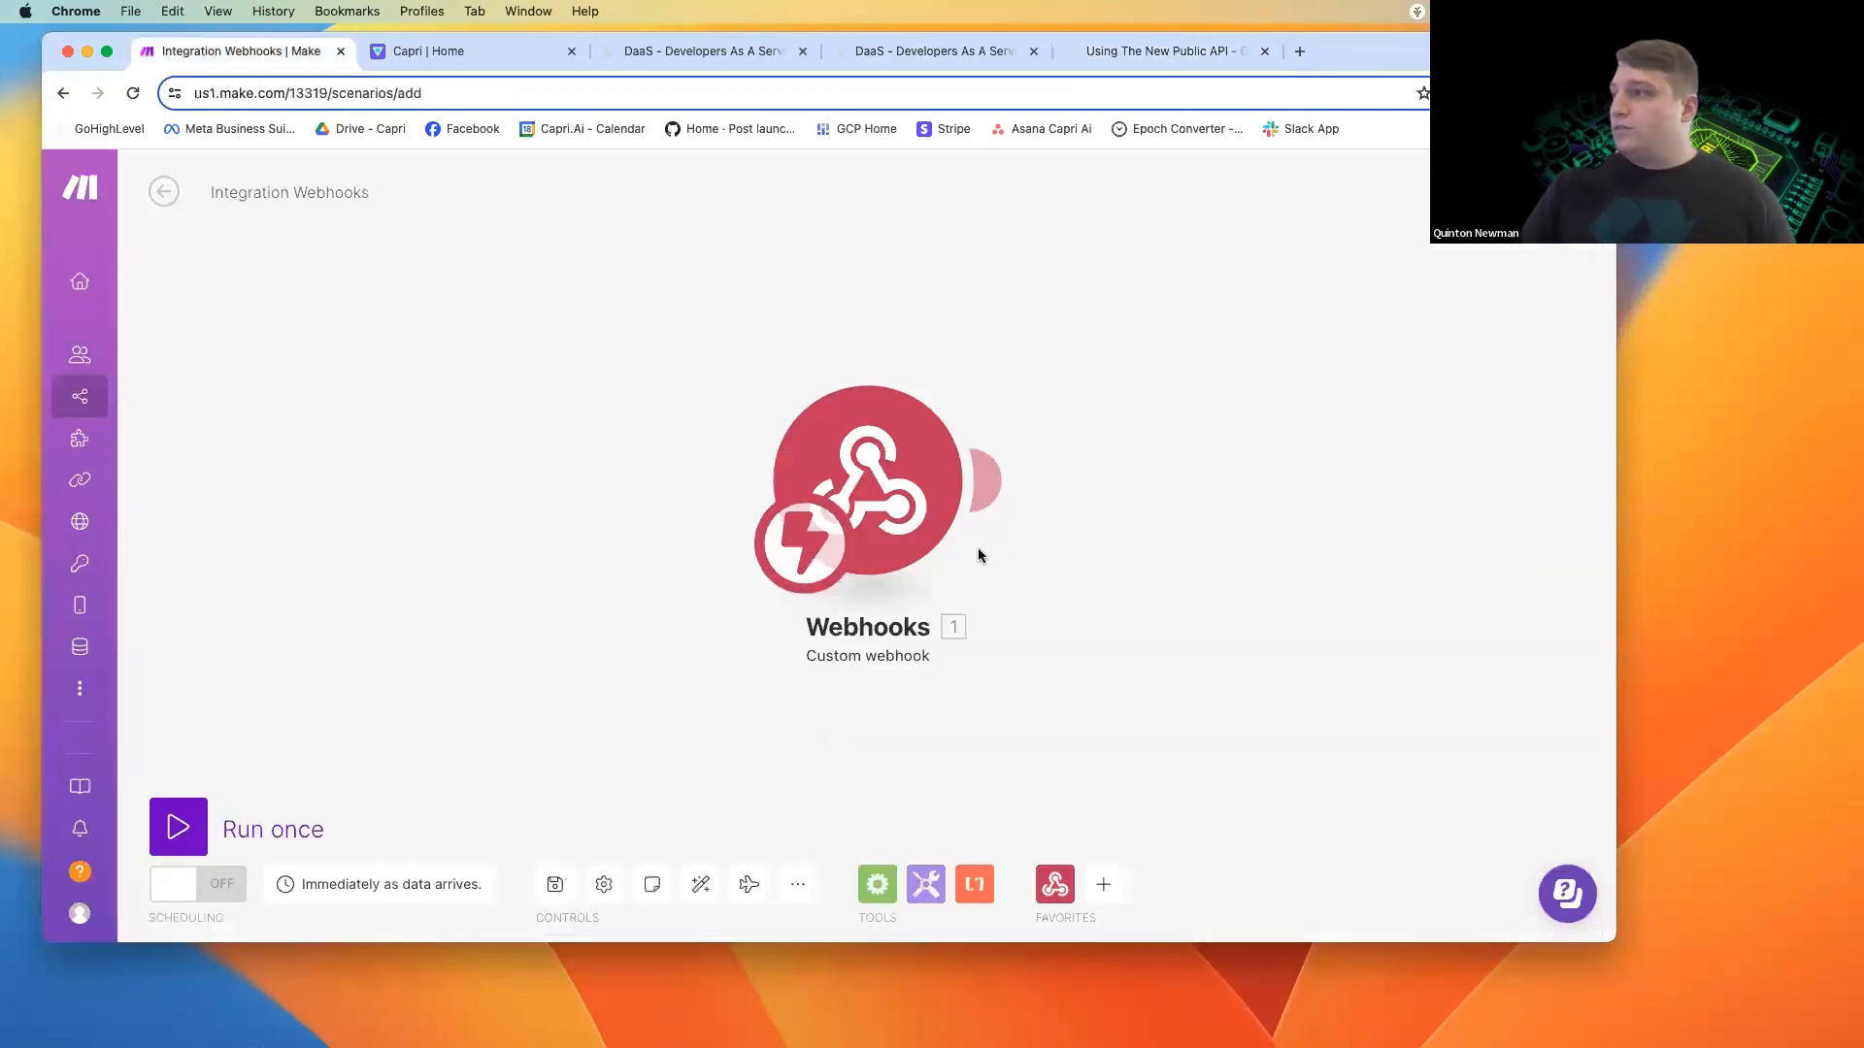
click(990, 474)
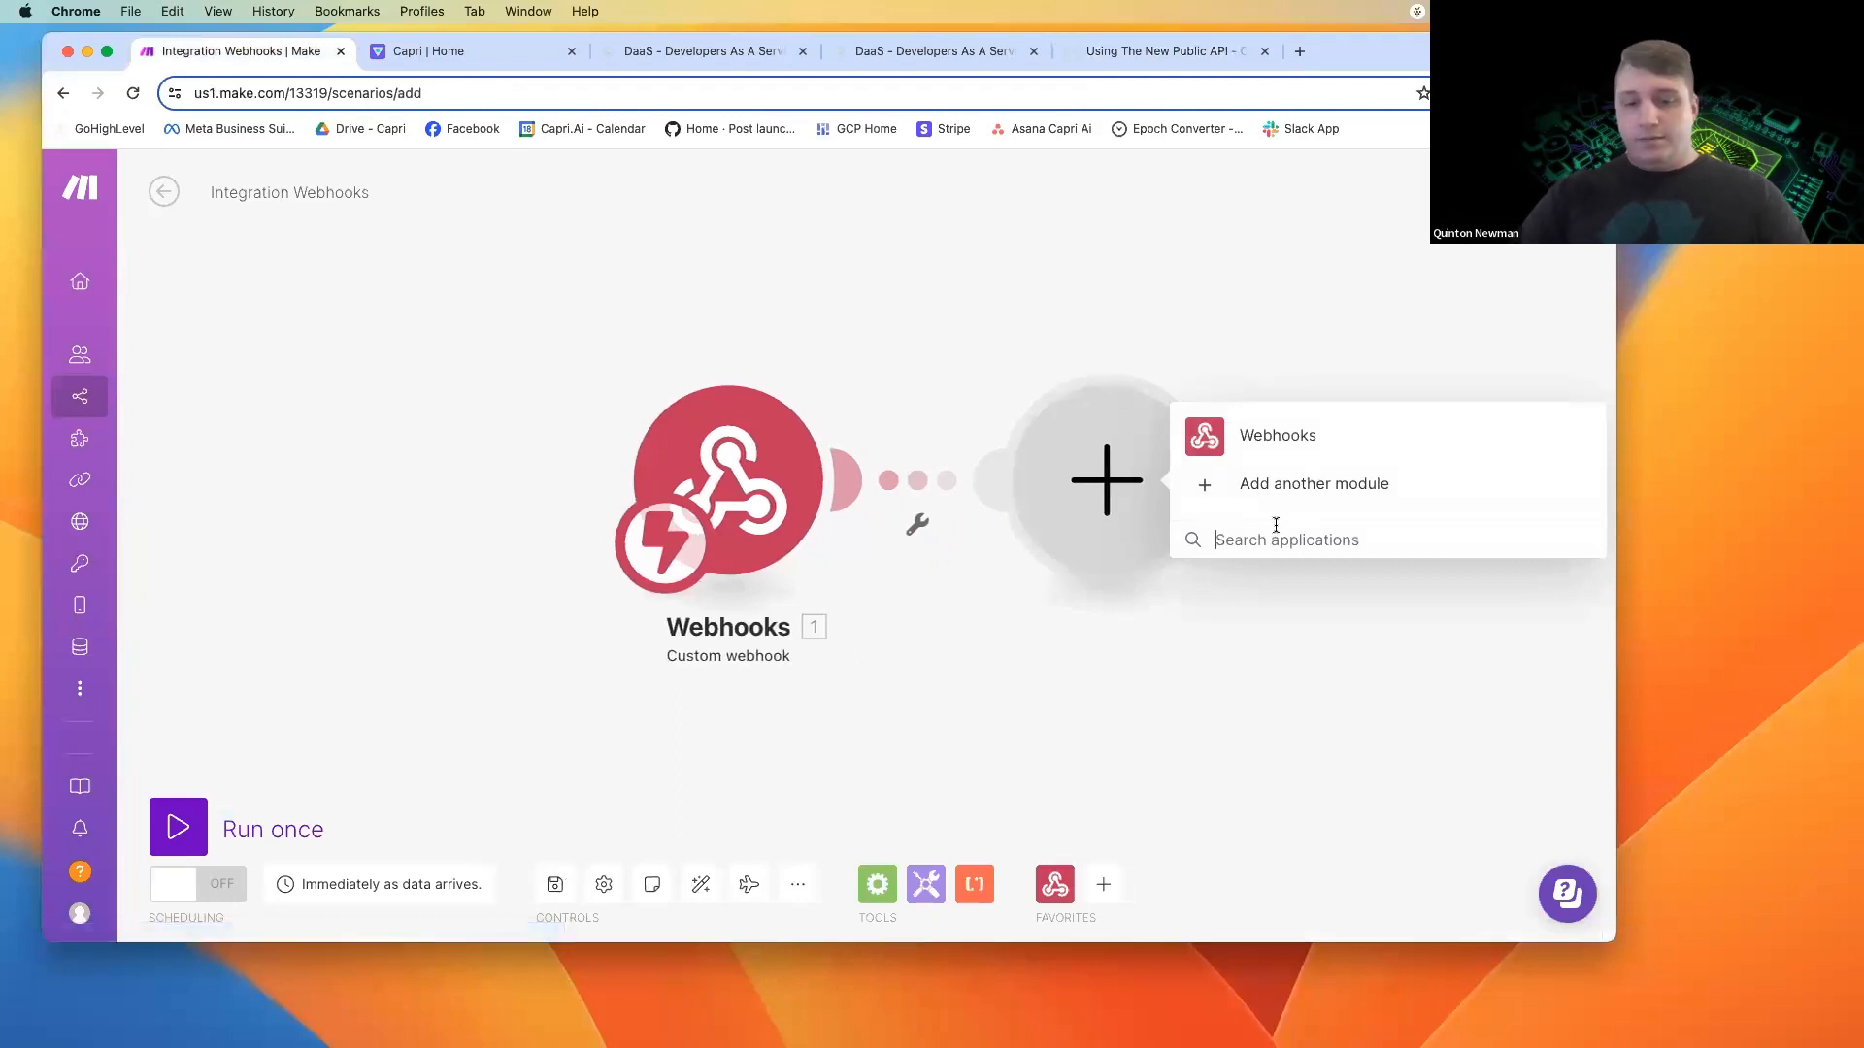
text(http)
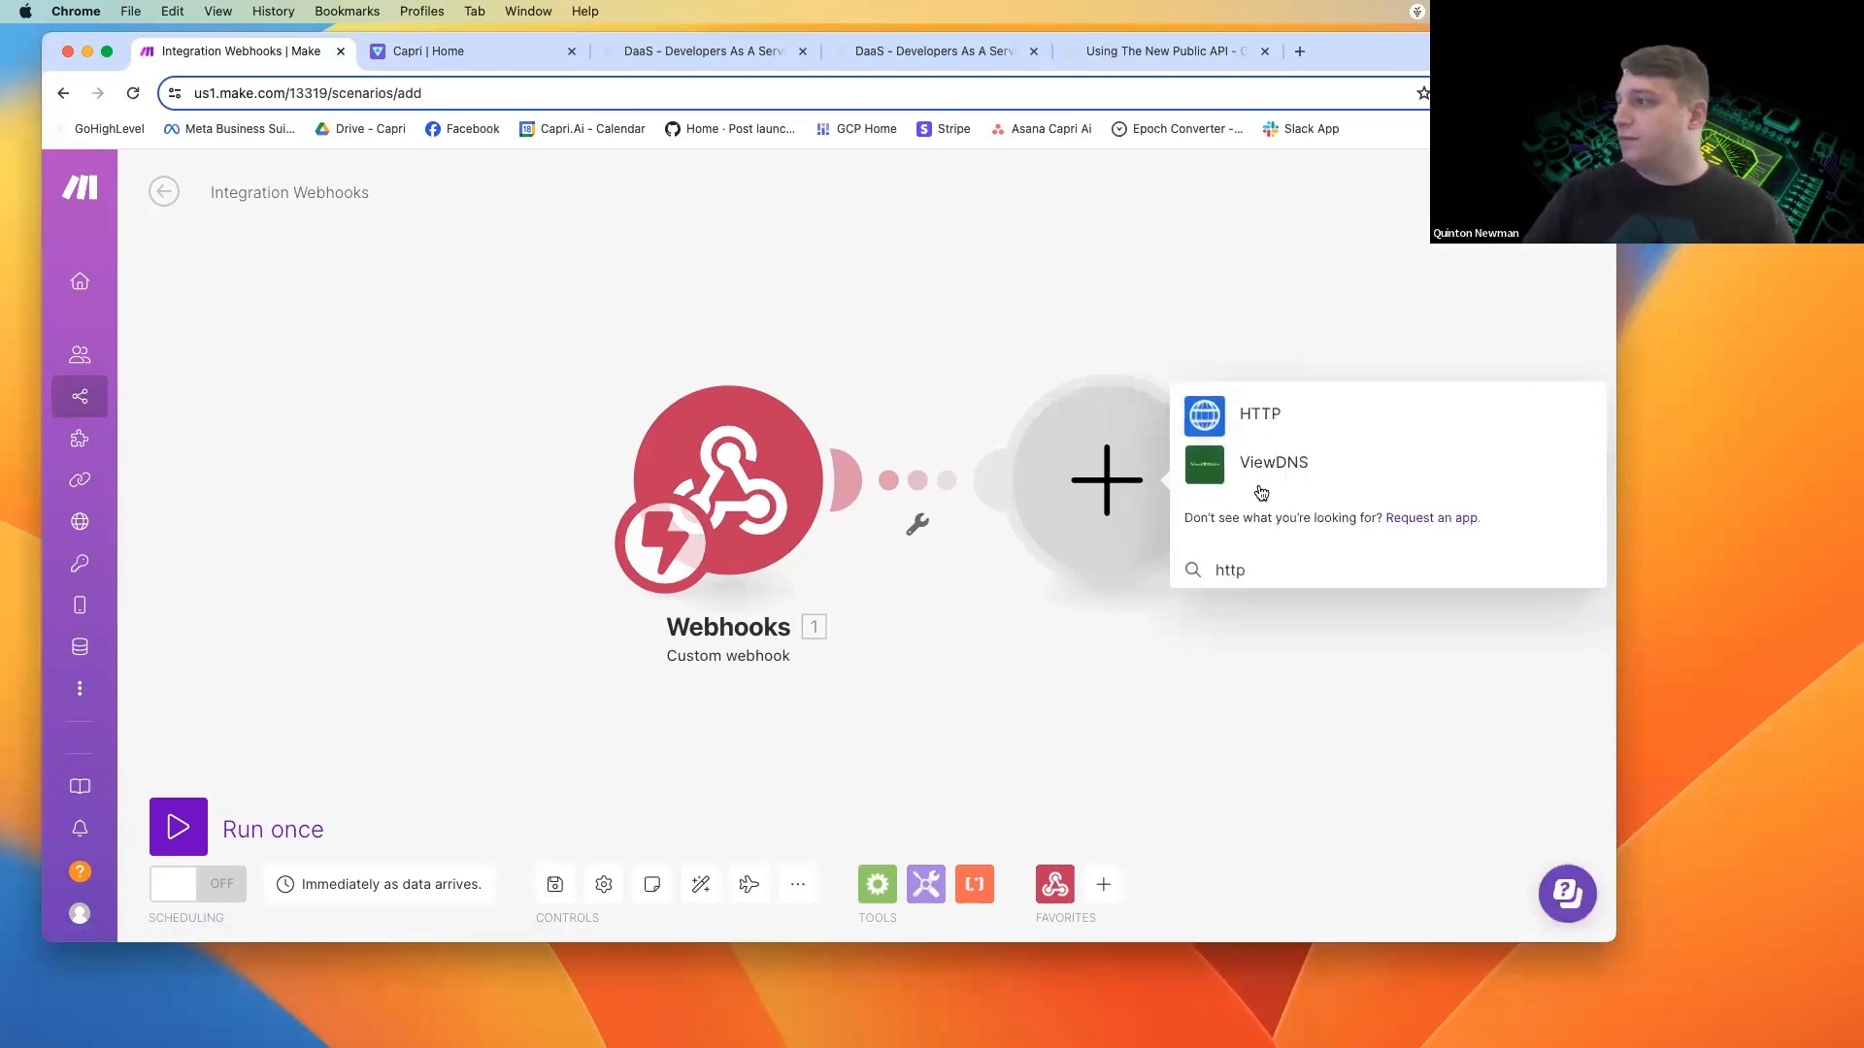
click(1257, 415)
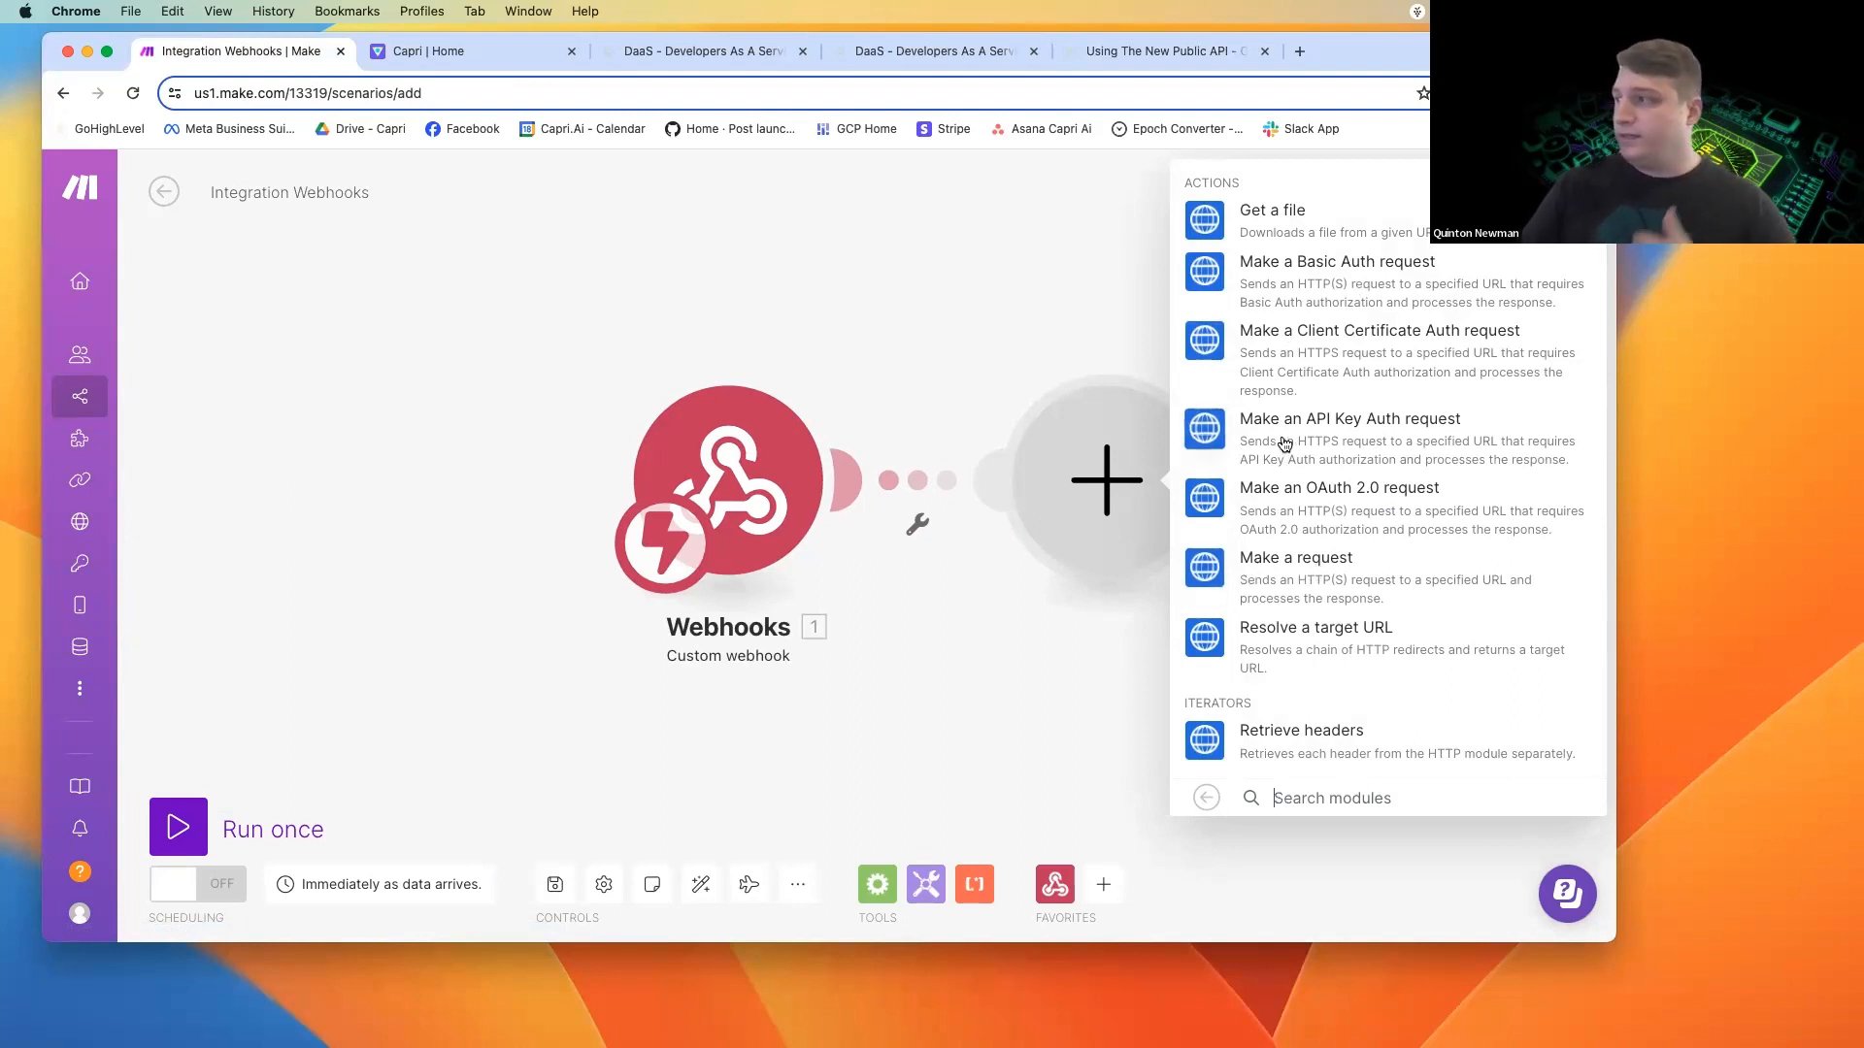
click(1300, 581)
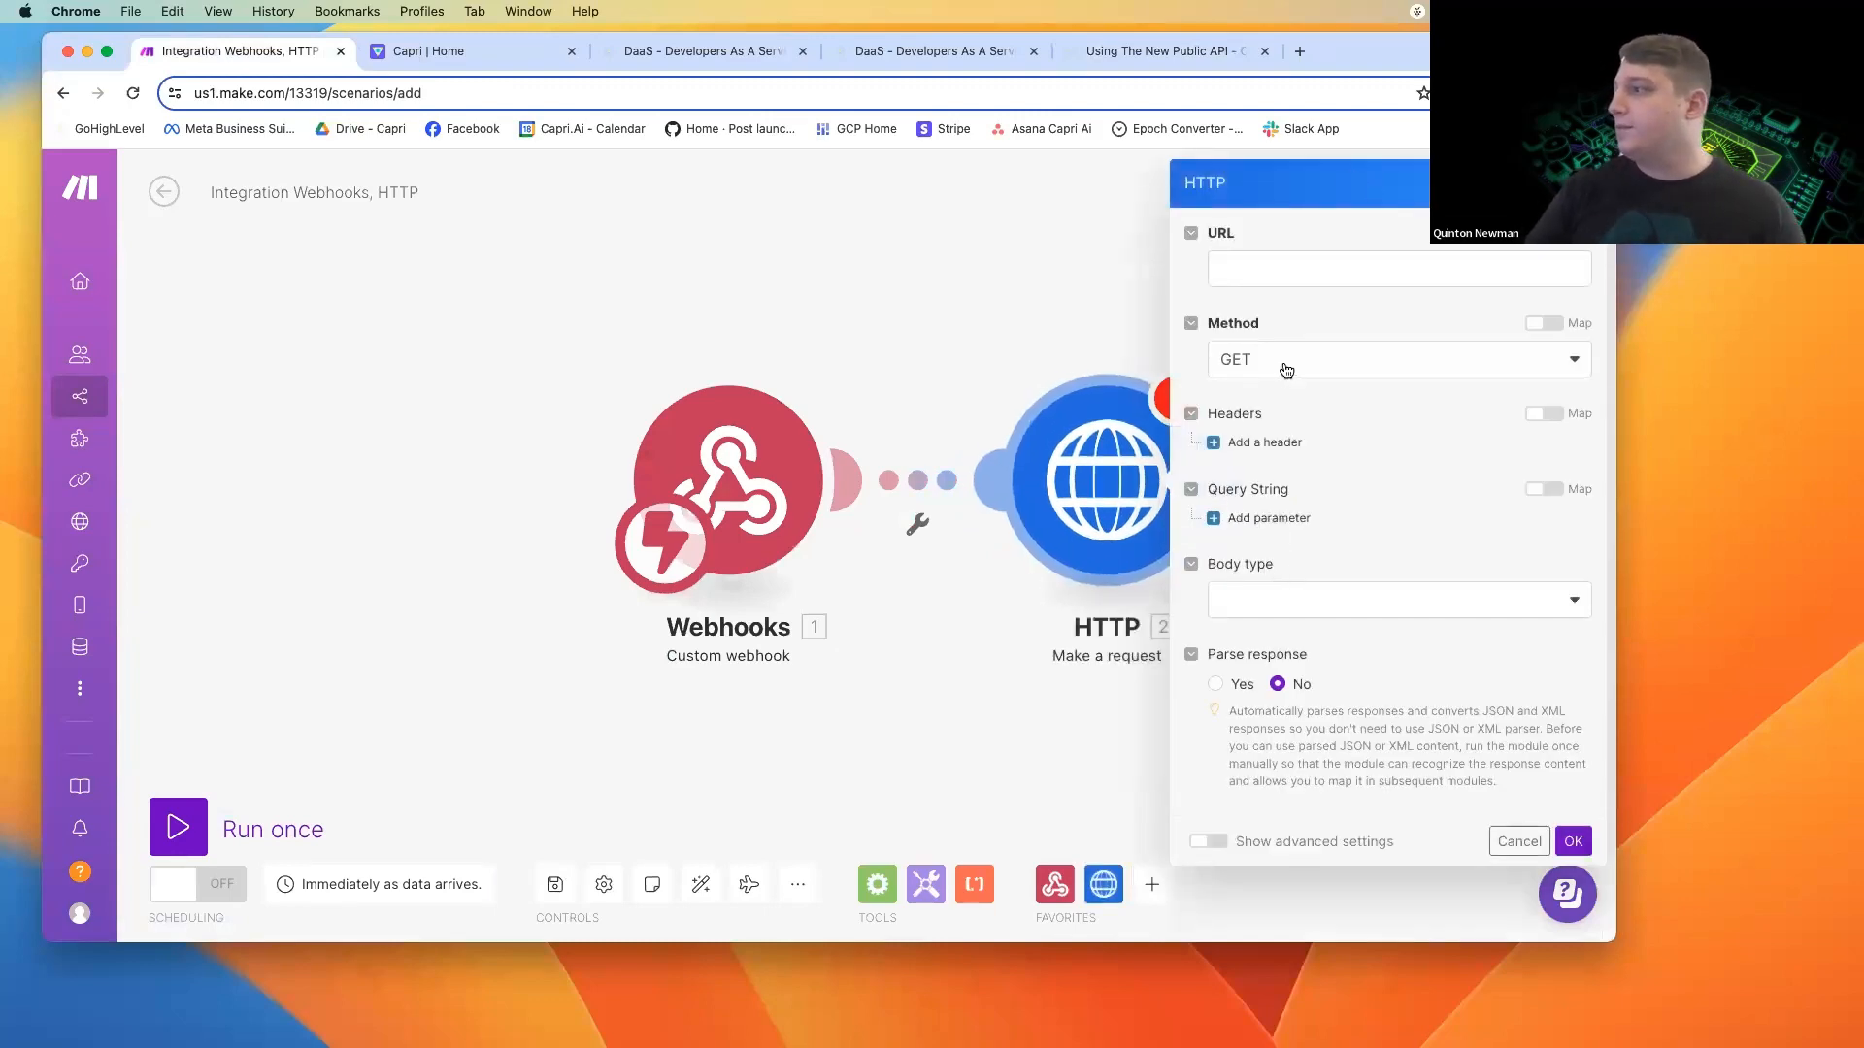
click(1283, 367)
click(1286, 460)
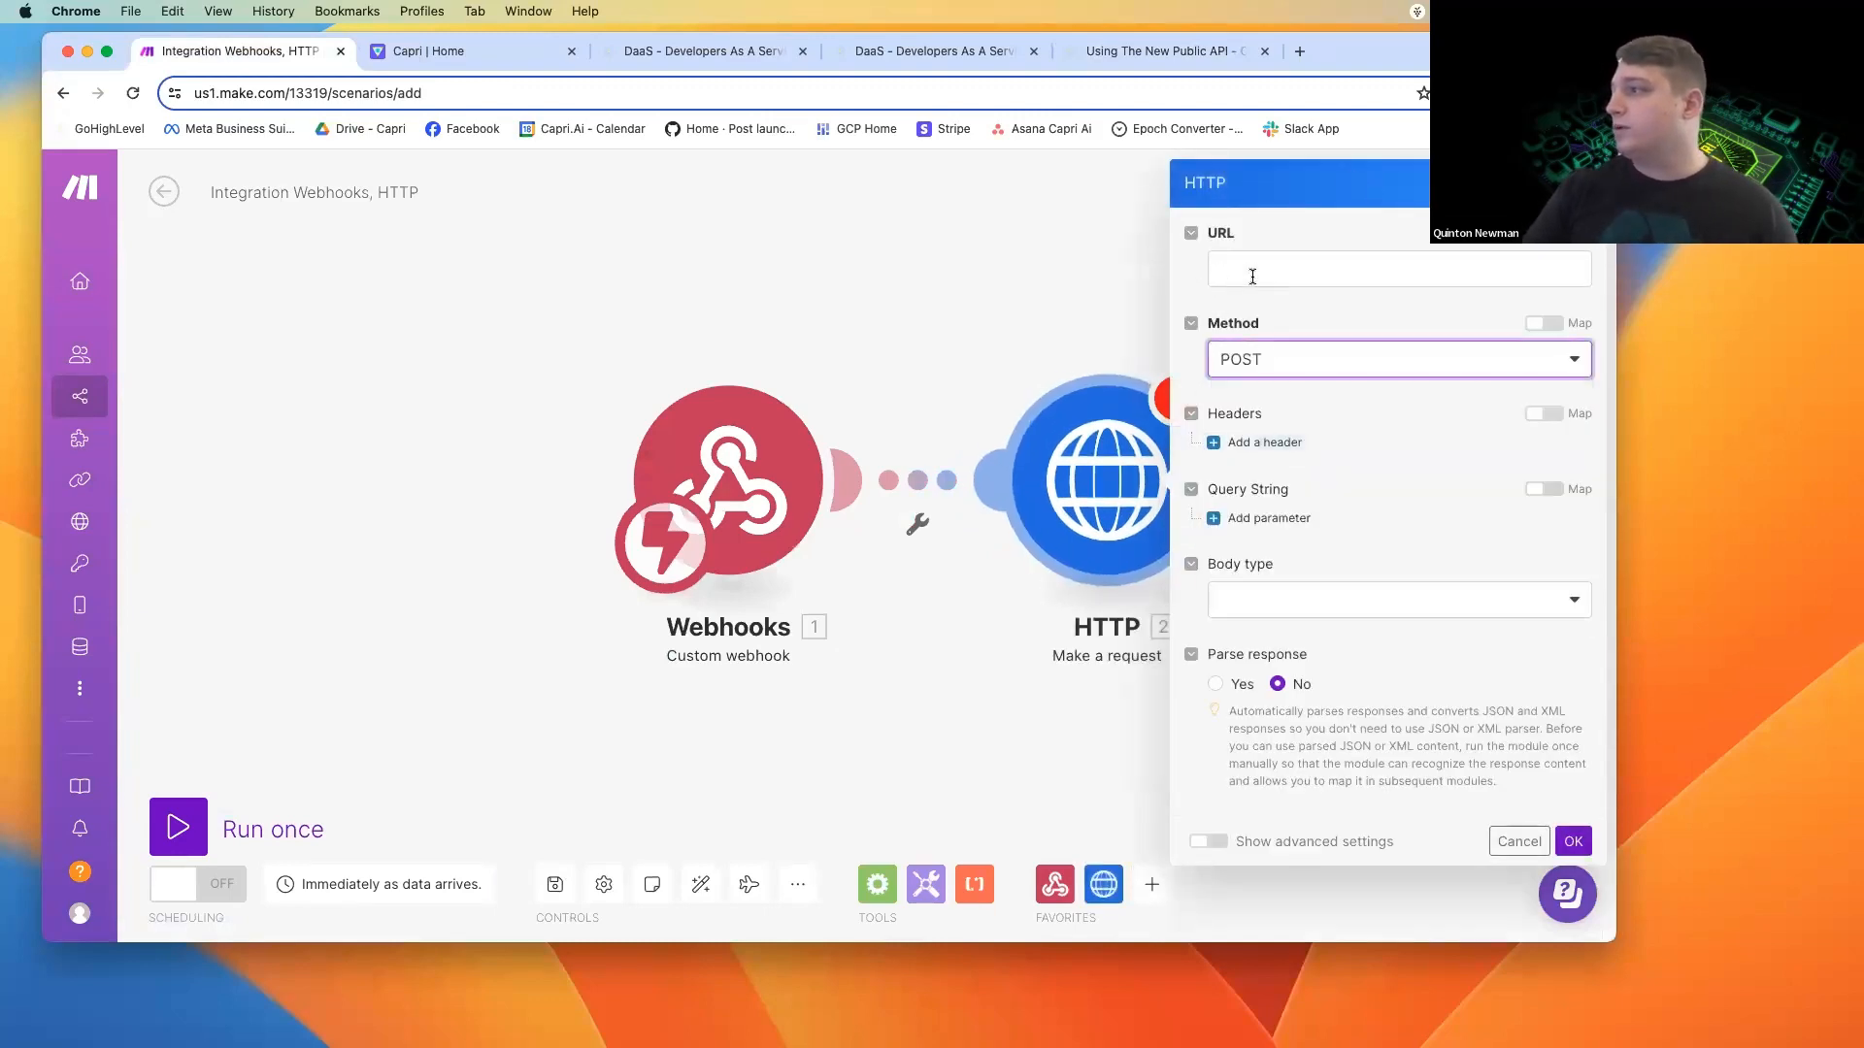
click(1251, 273)
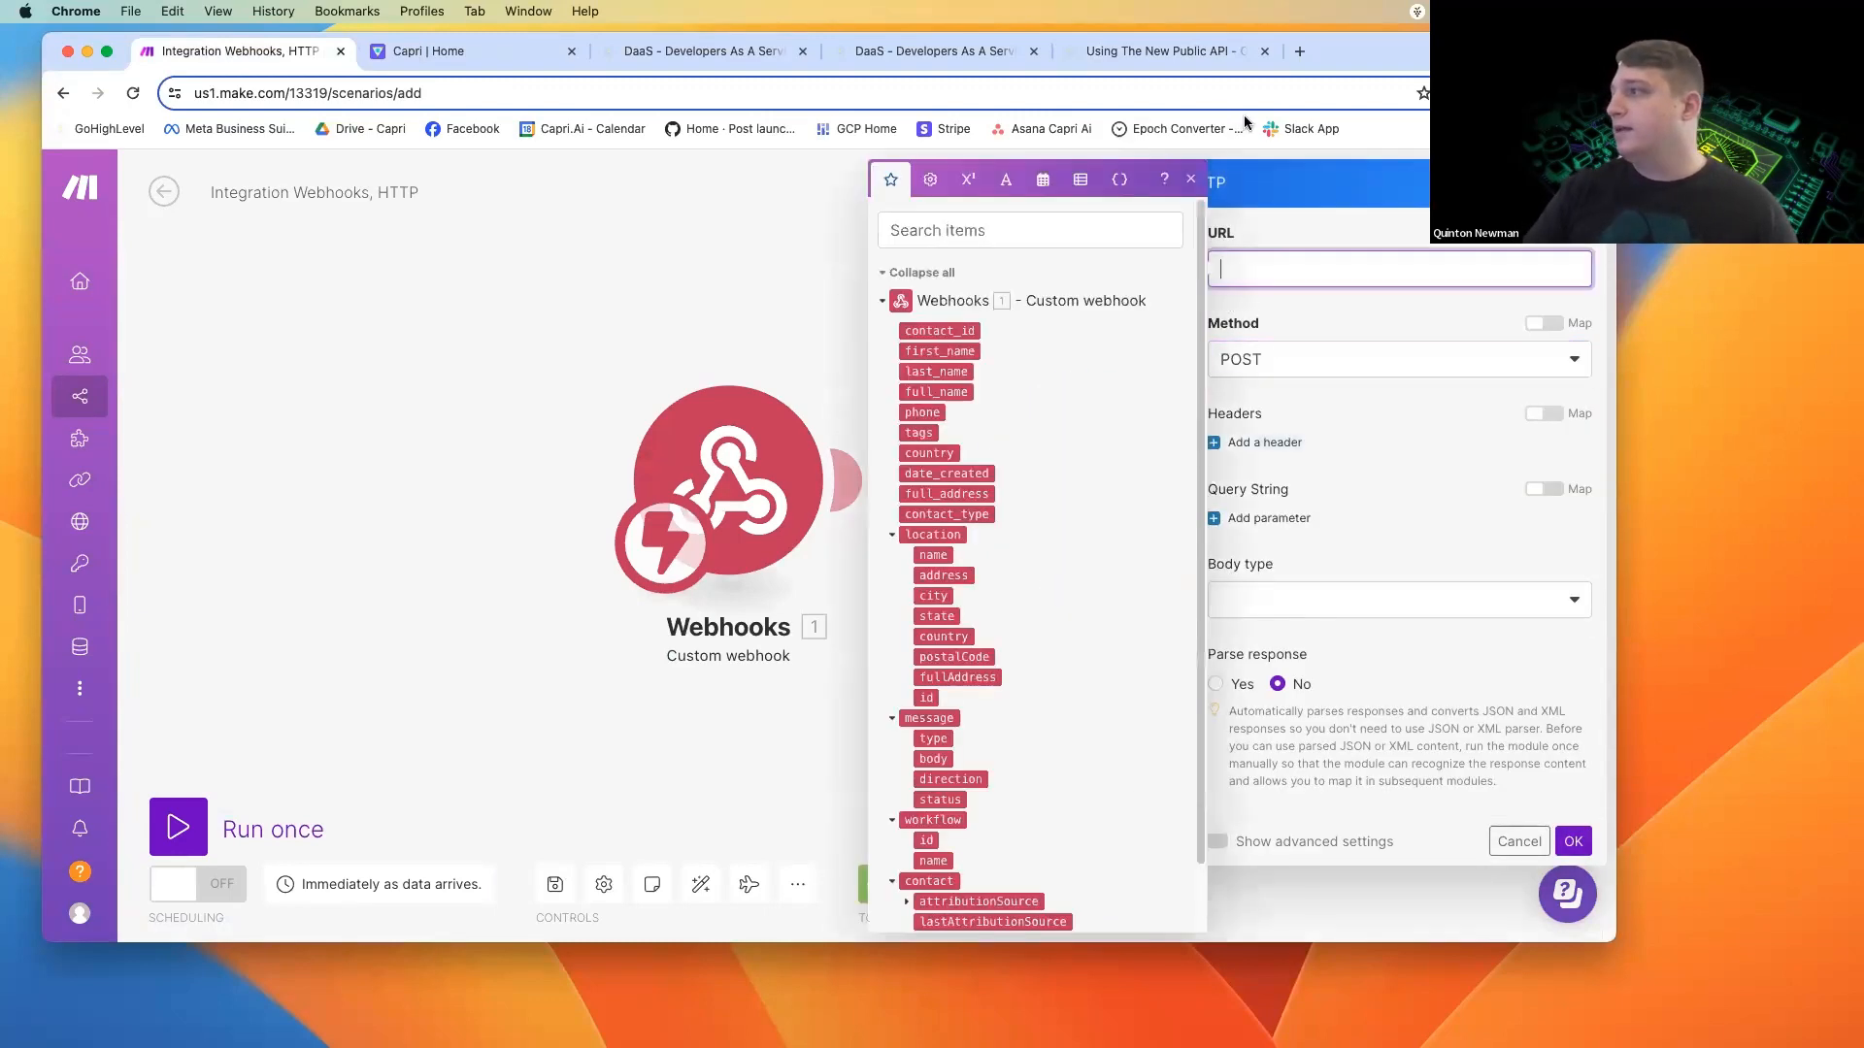
click(1170, 55)
scroll(783, 494, up, 3)
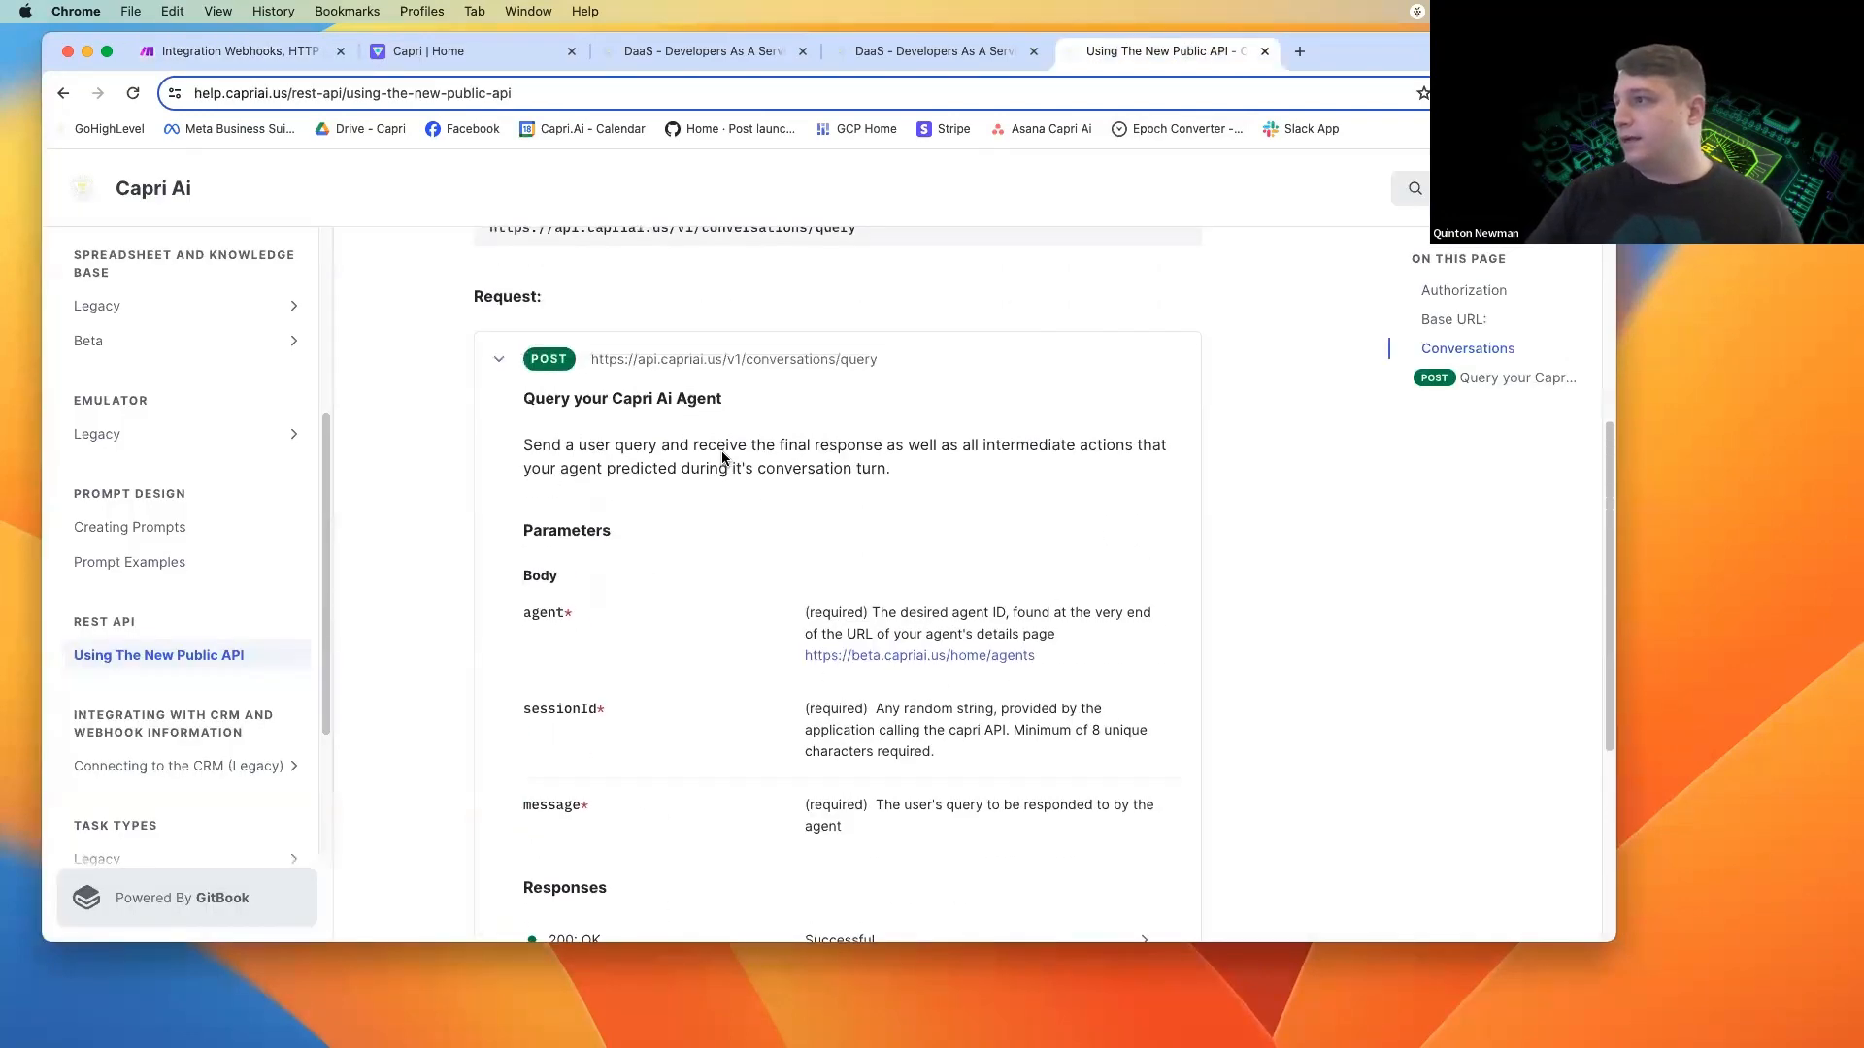
scroll(874, 364, up, 1)
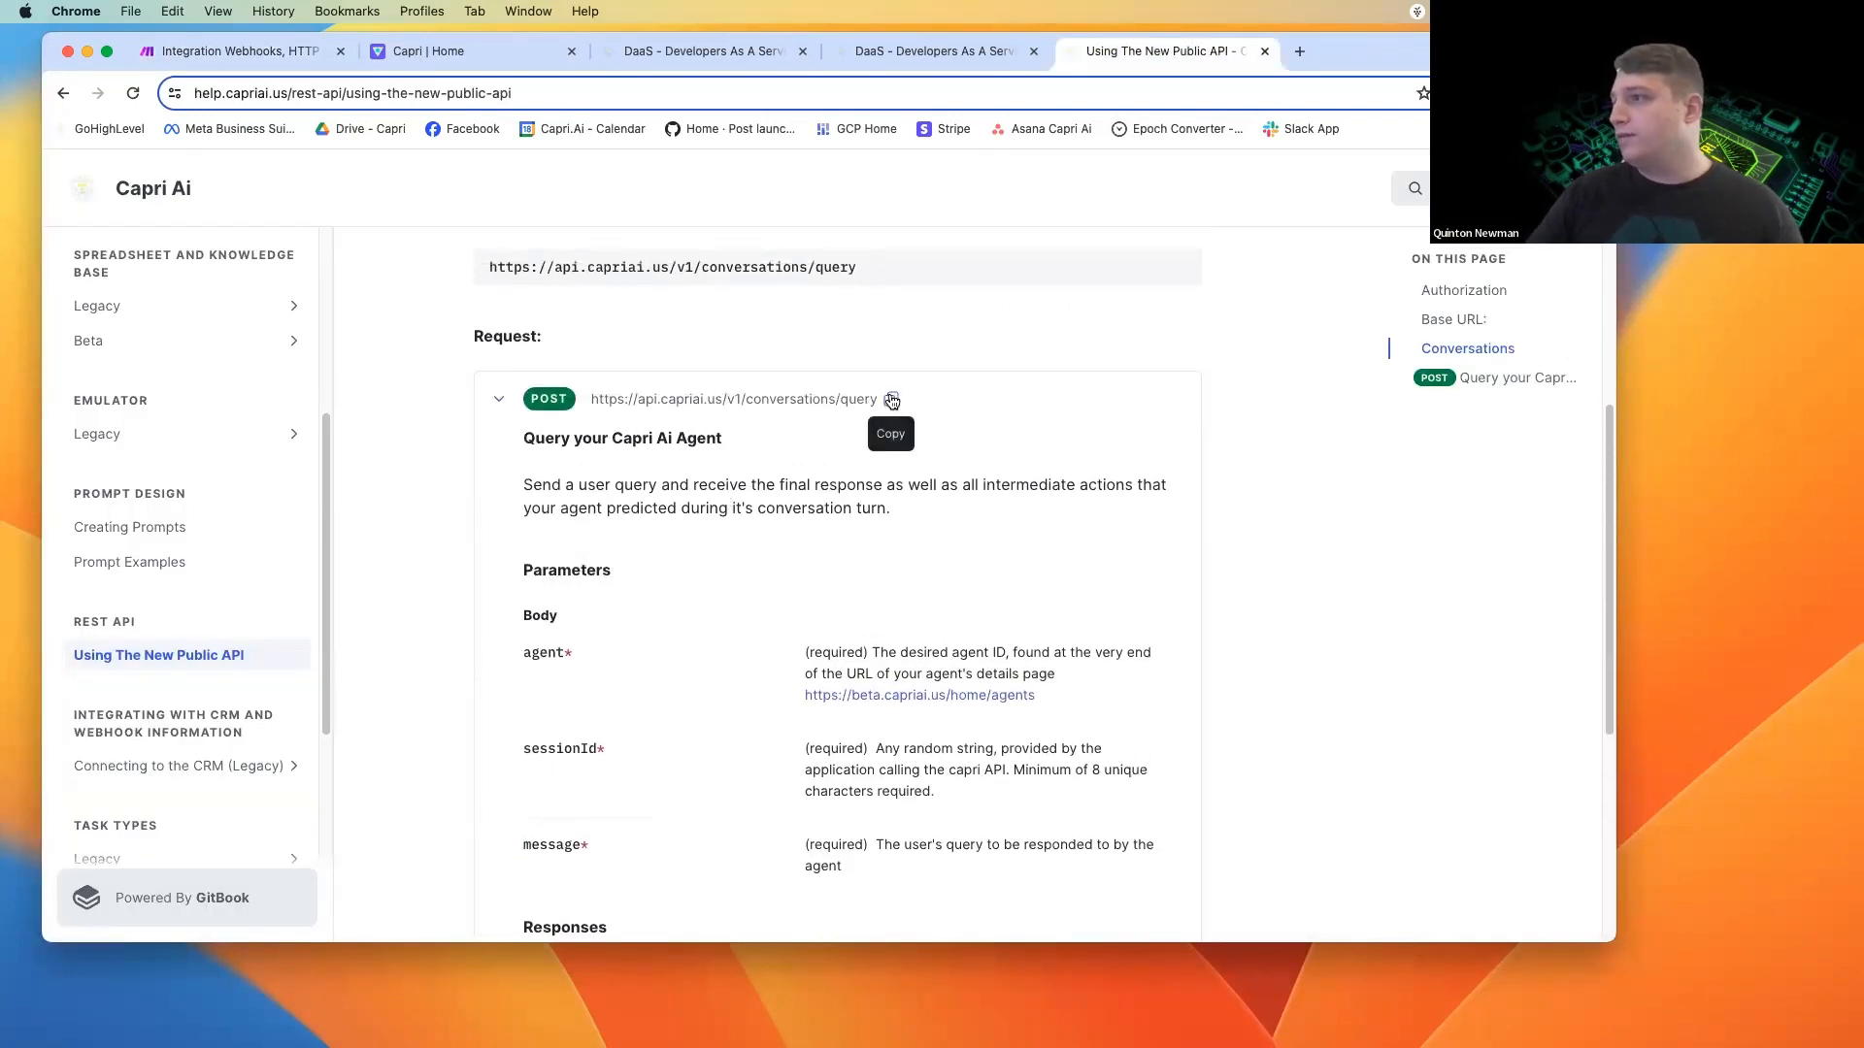
click(892, 400)
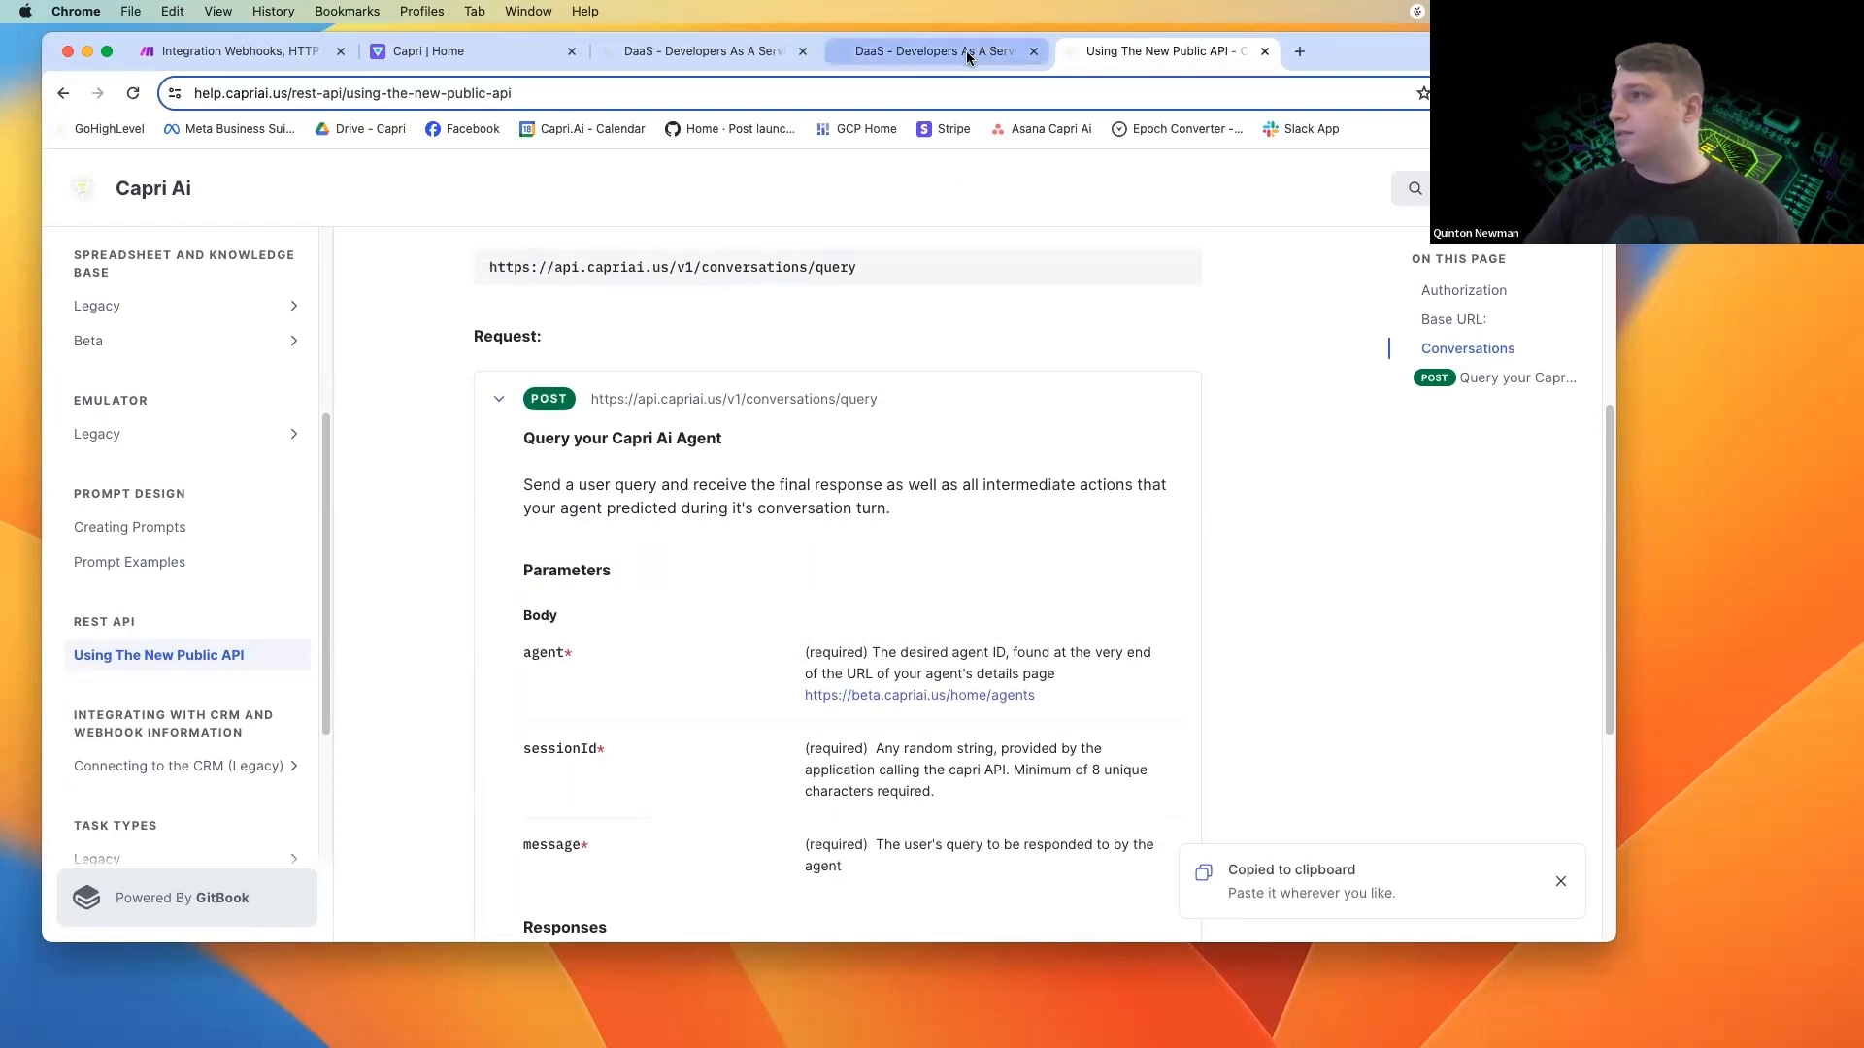
click(262, 53)
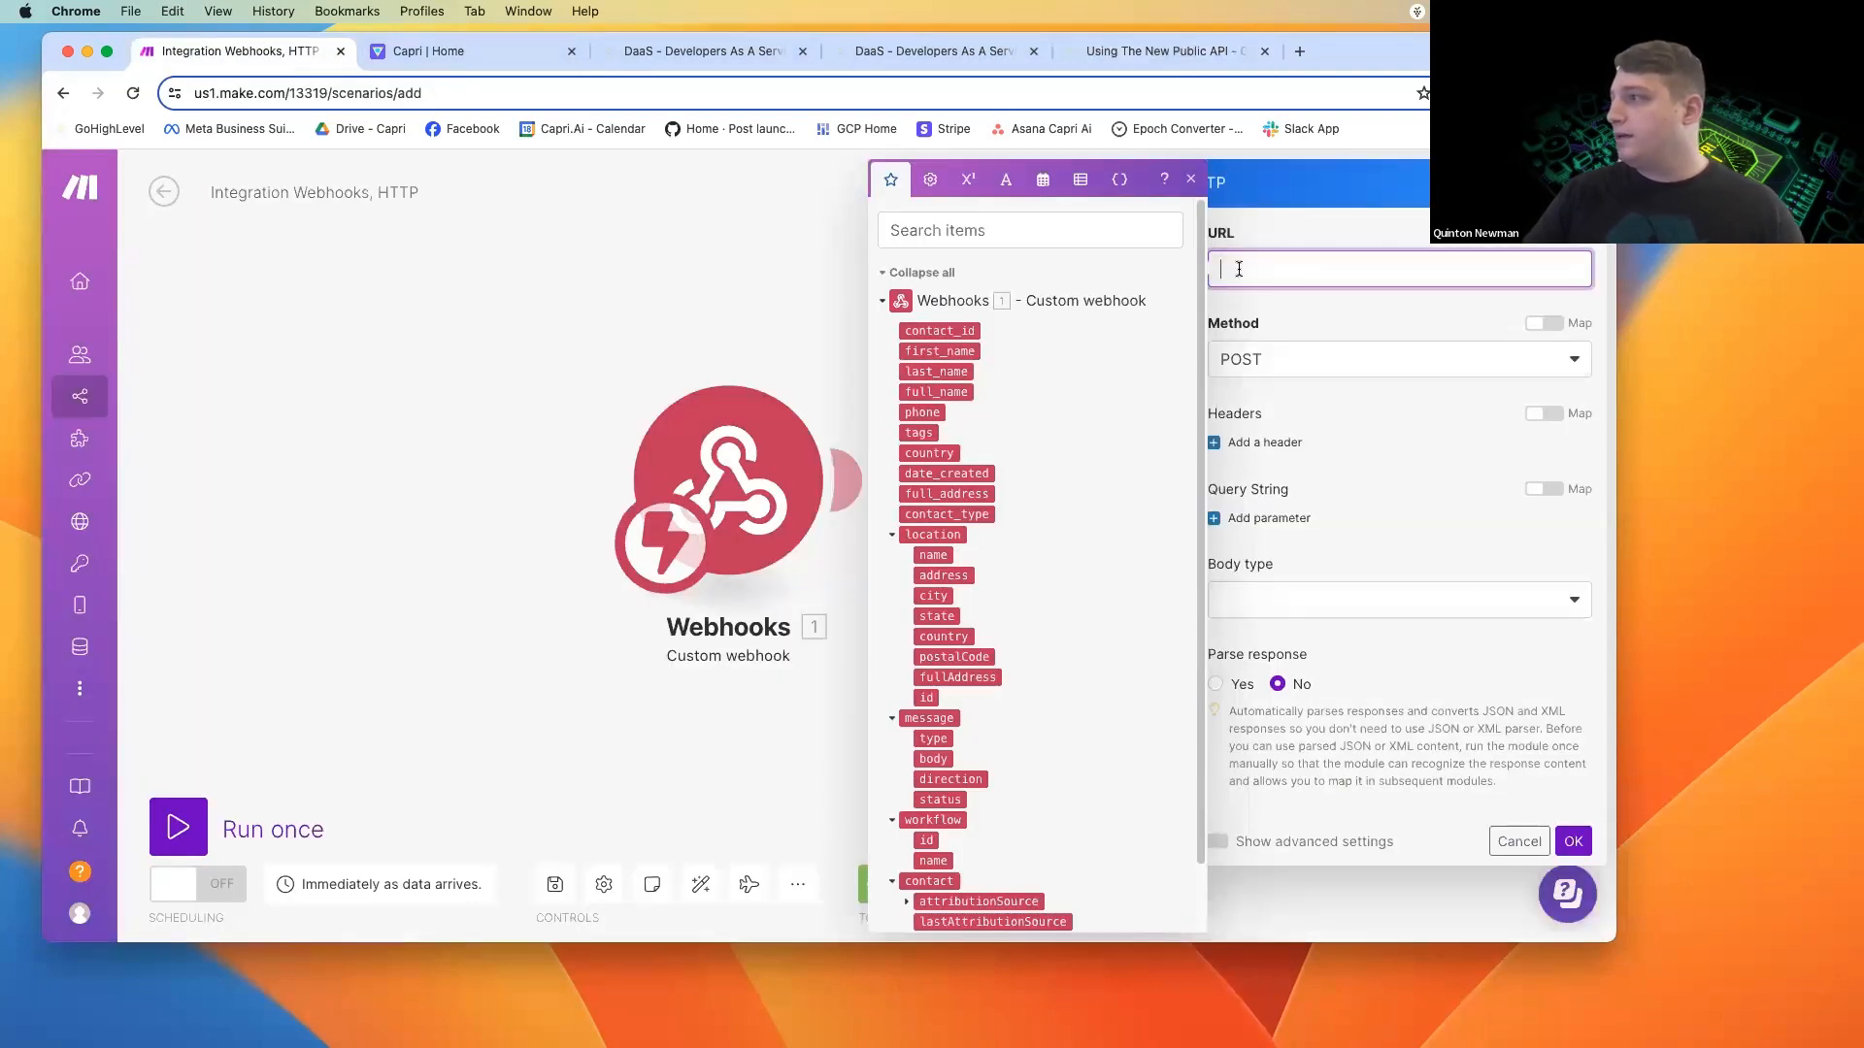
key(super+v)
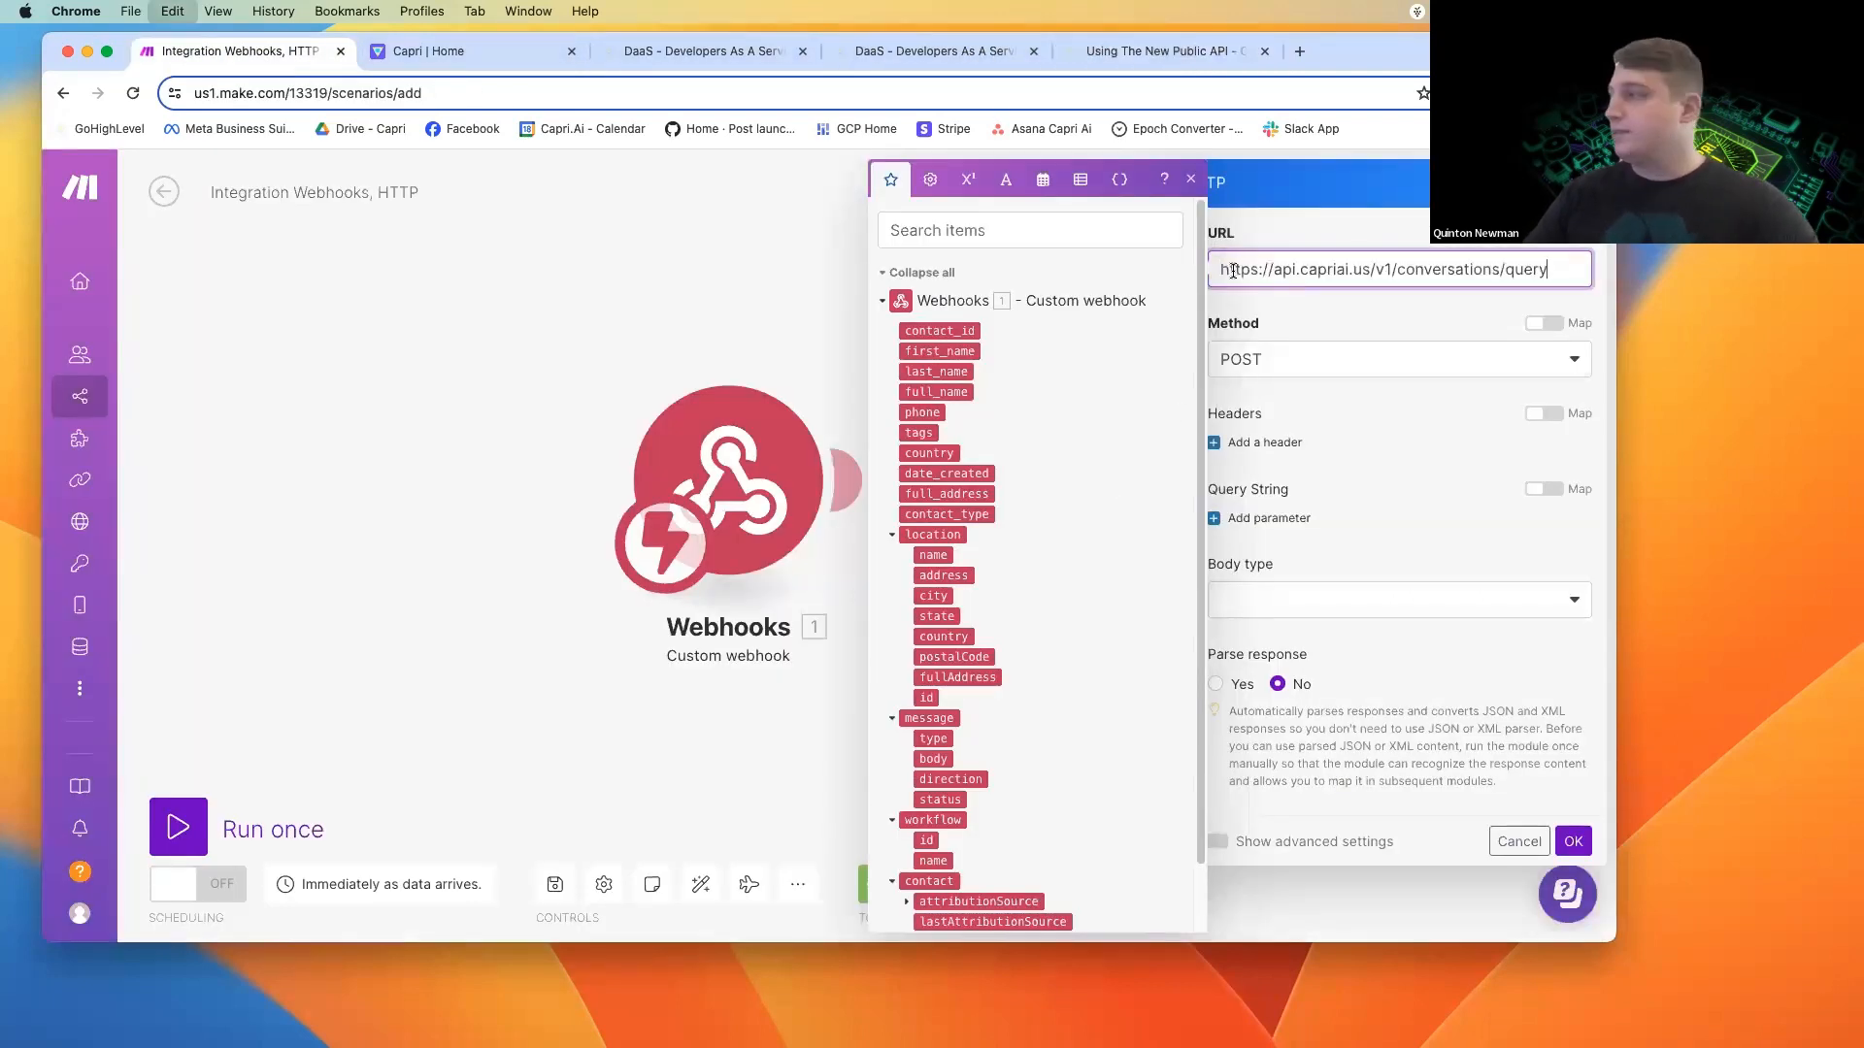
click(1303, 307)
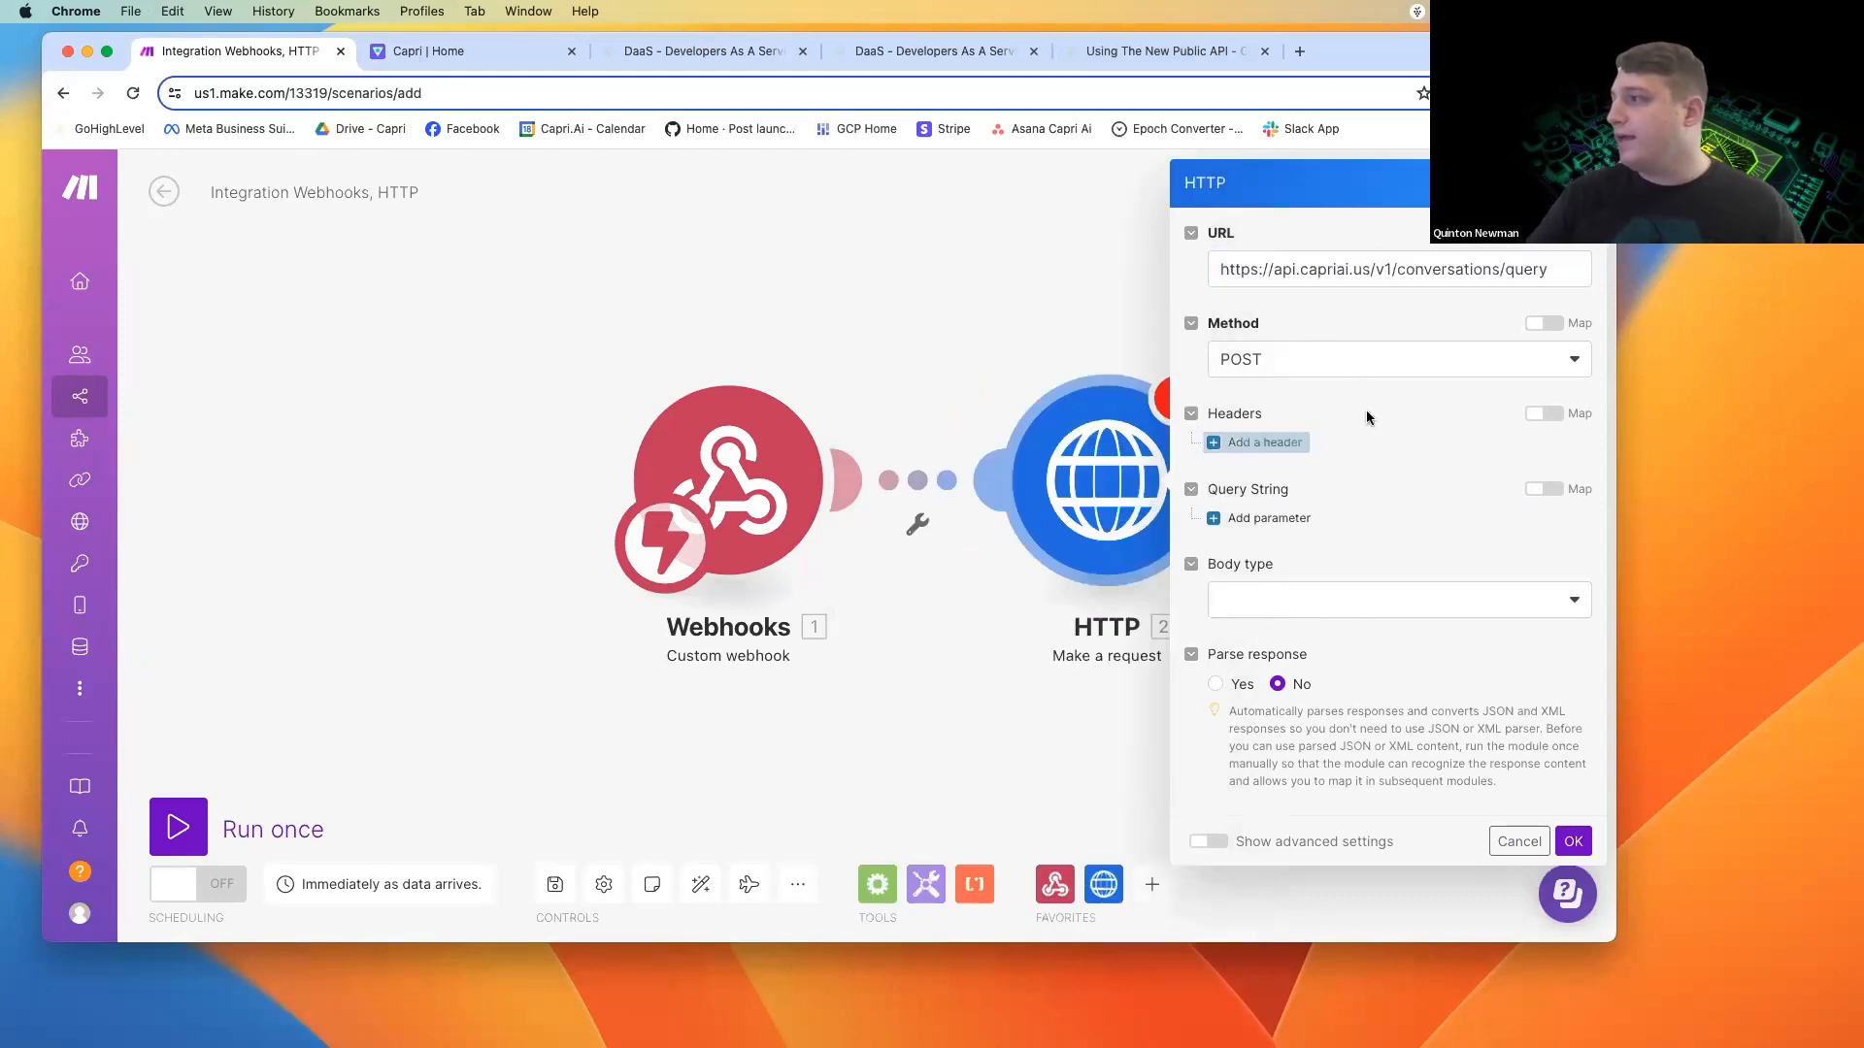
Add a header named Authorization to the HTTP request and begin its value with "Bearer ".
click(1264, 443)
click(1299, 502)
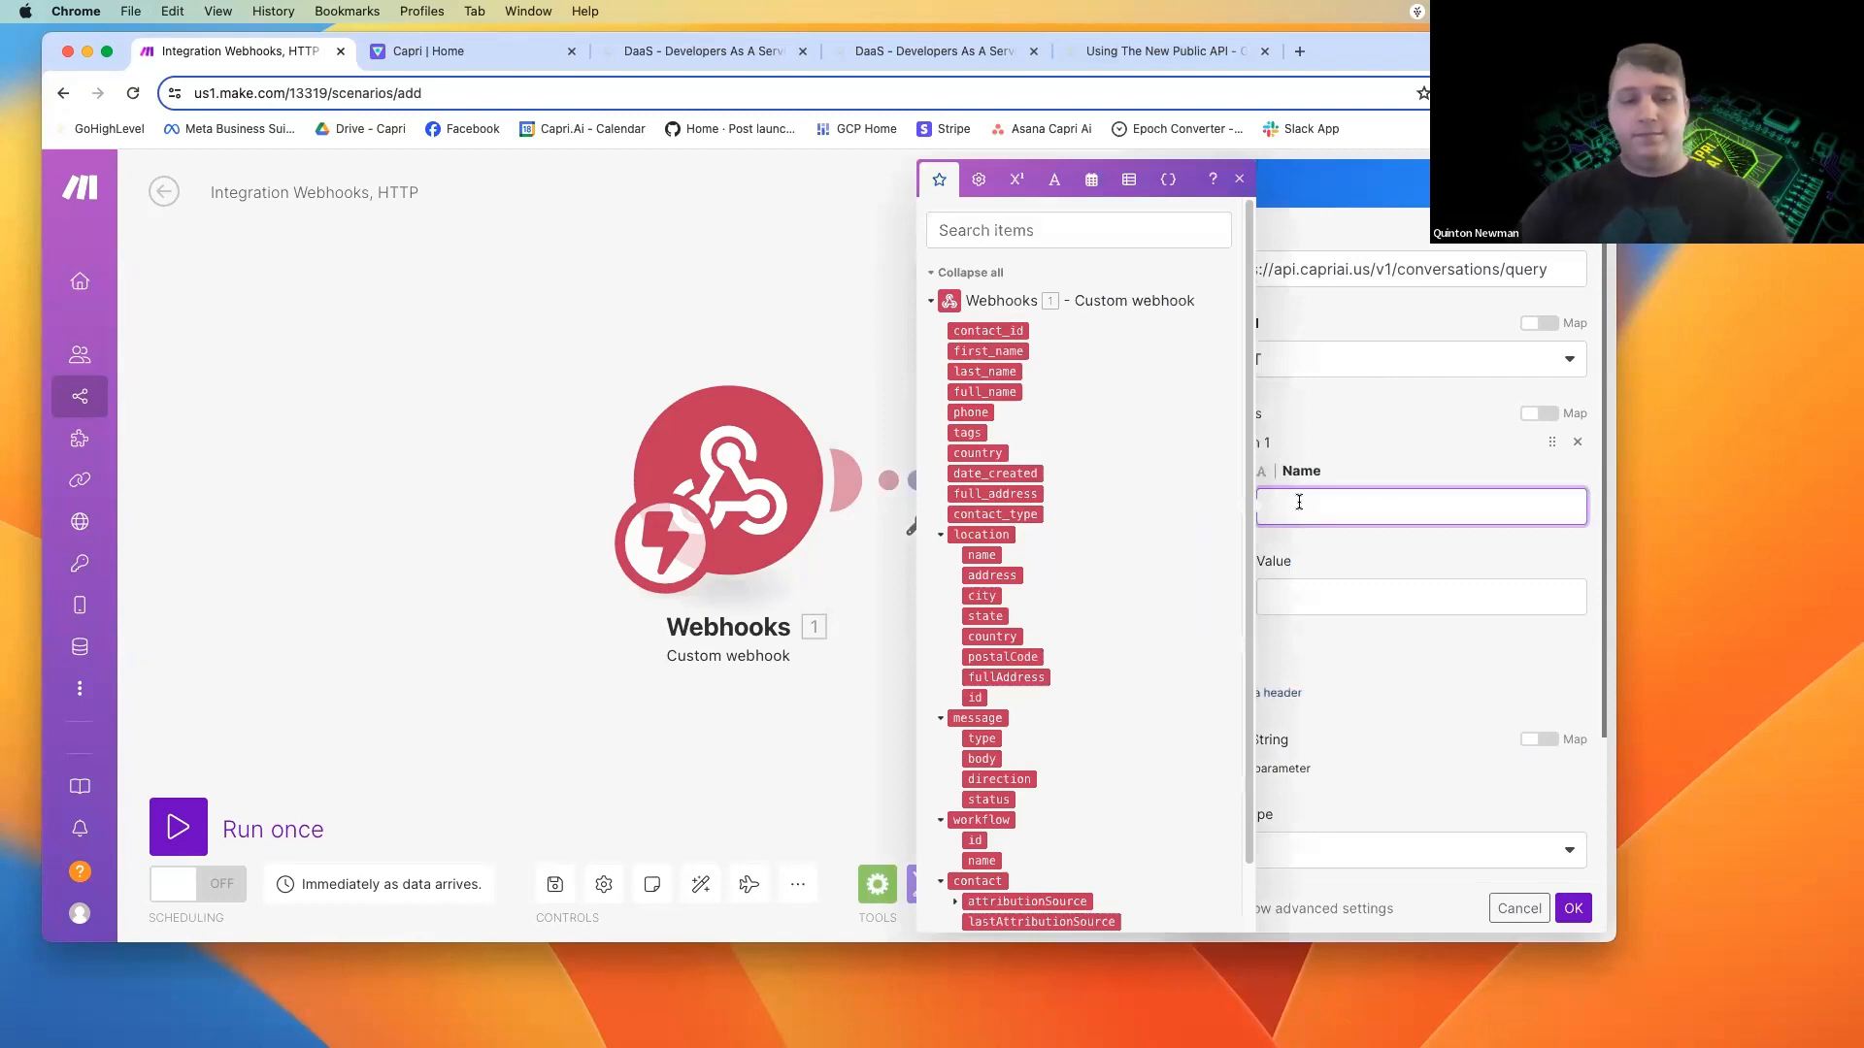
text(Authorization)
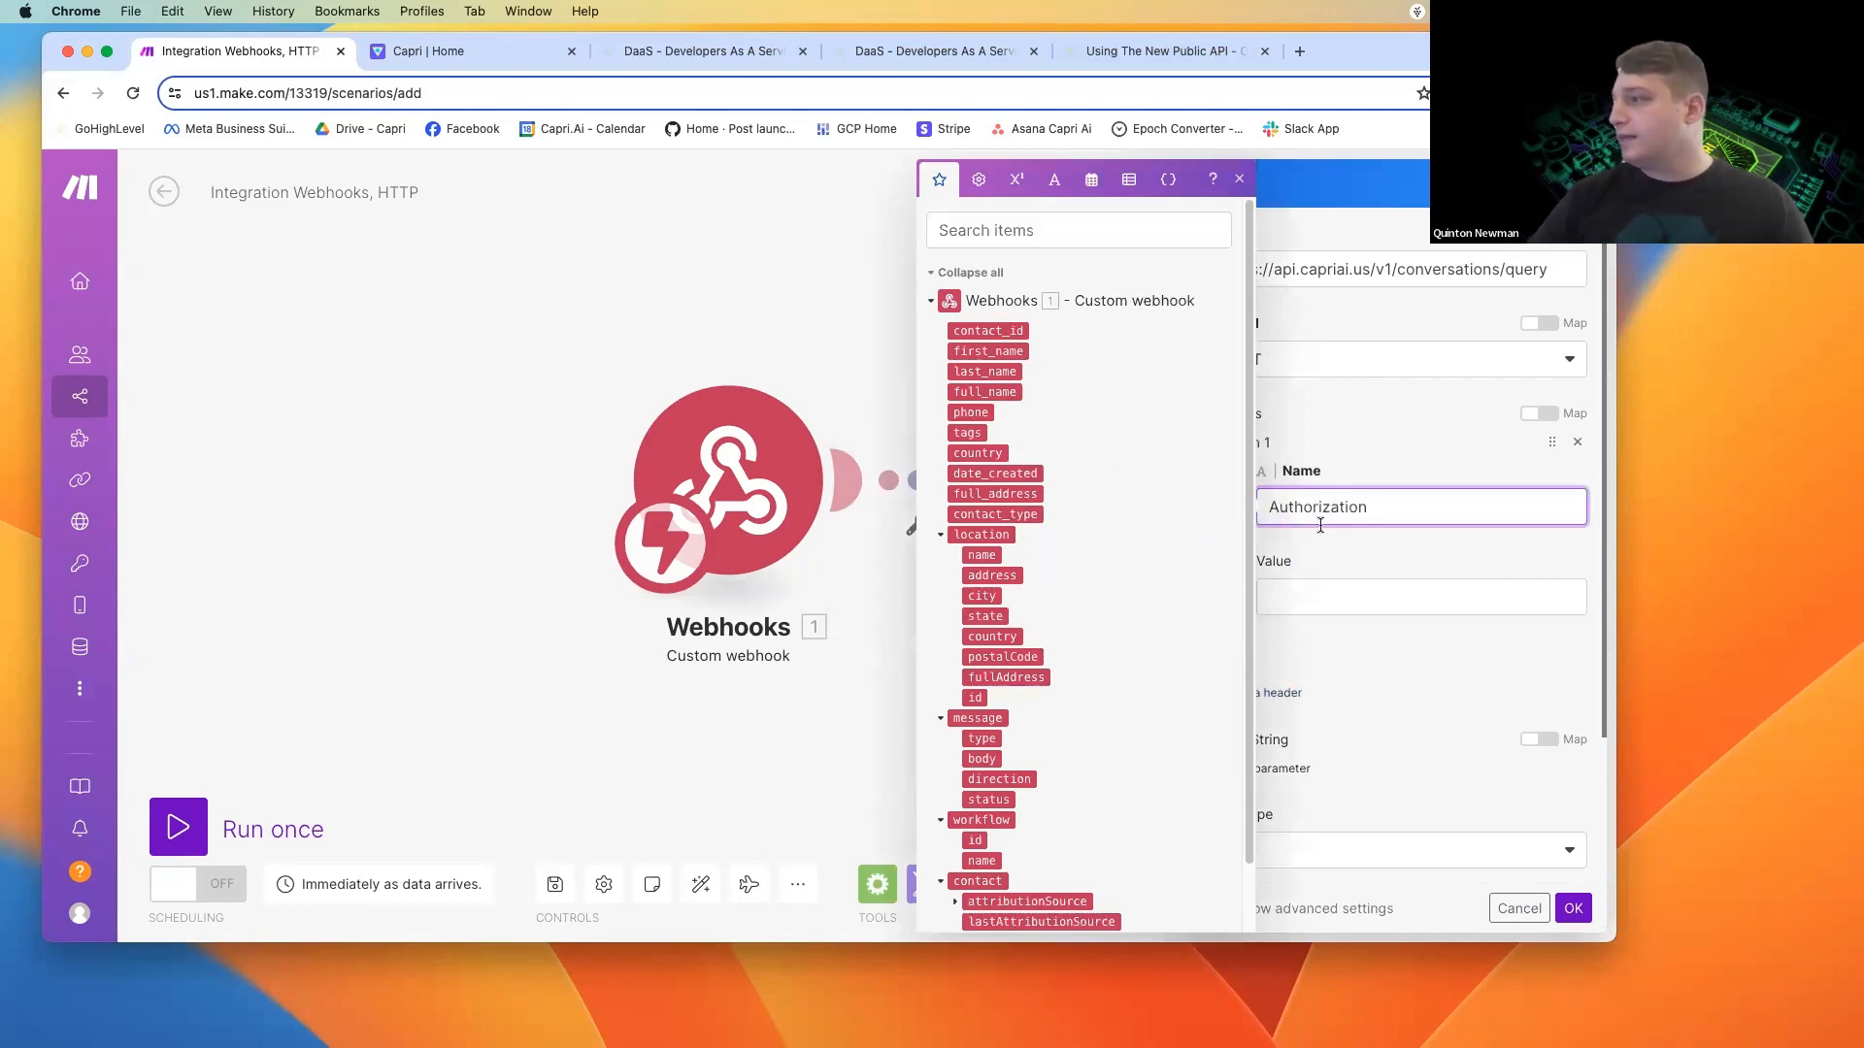
click(1353, 589)
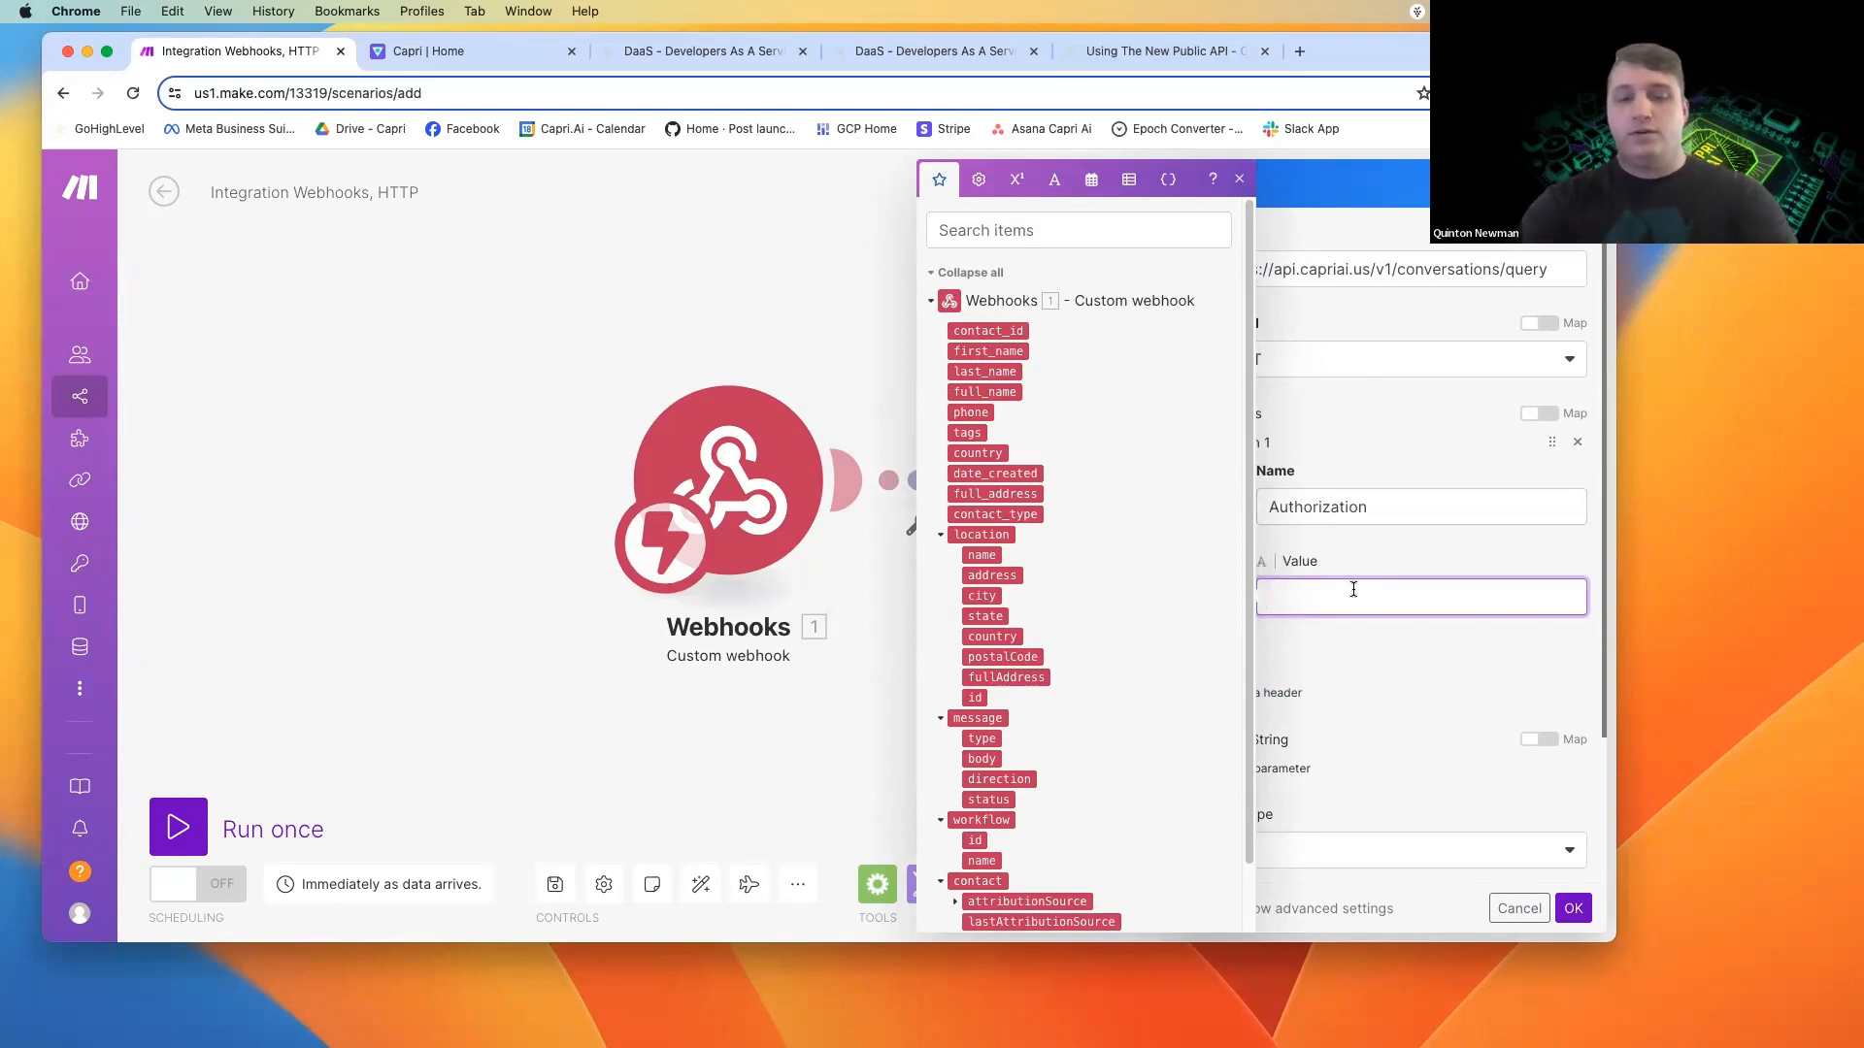
text(Bea)
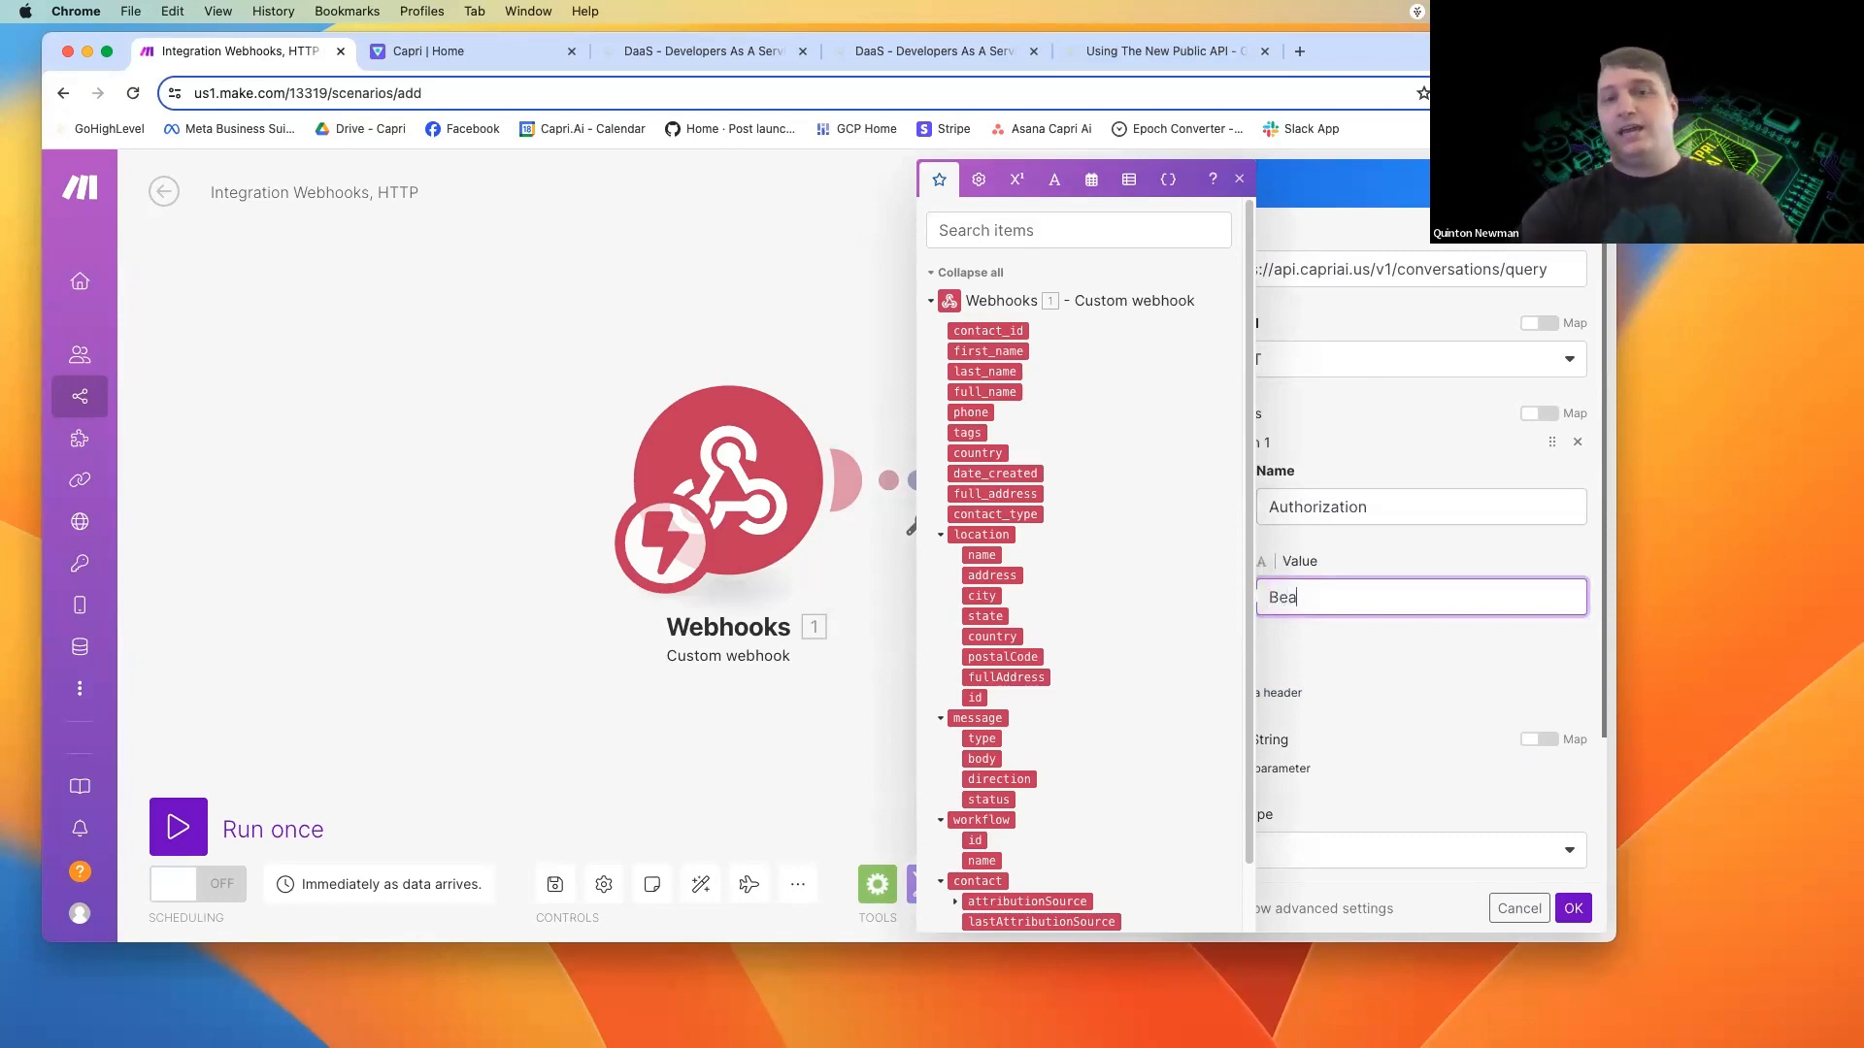
text(rer)
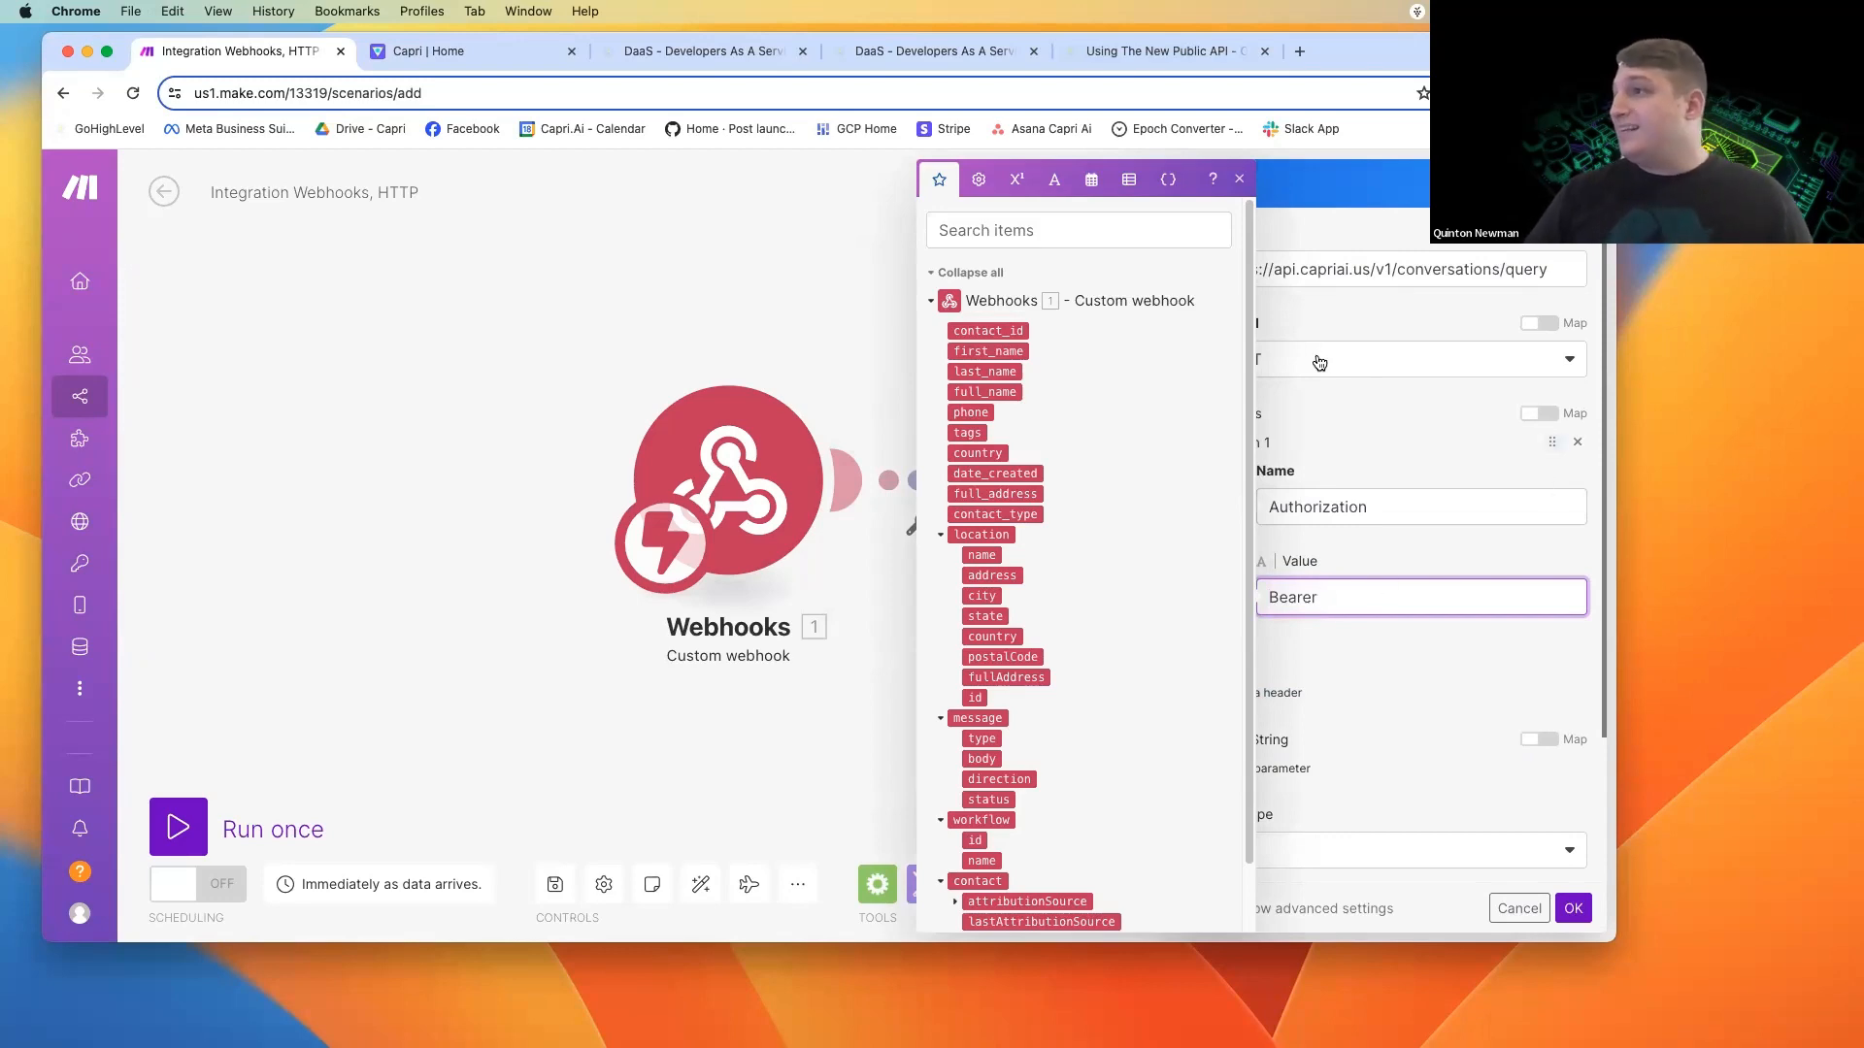
Switch to Capri and copy the "Public API 1" token from the organization's tokens.
click(445, 55)
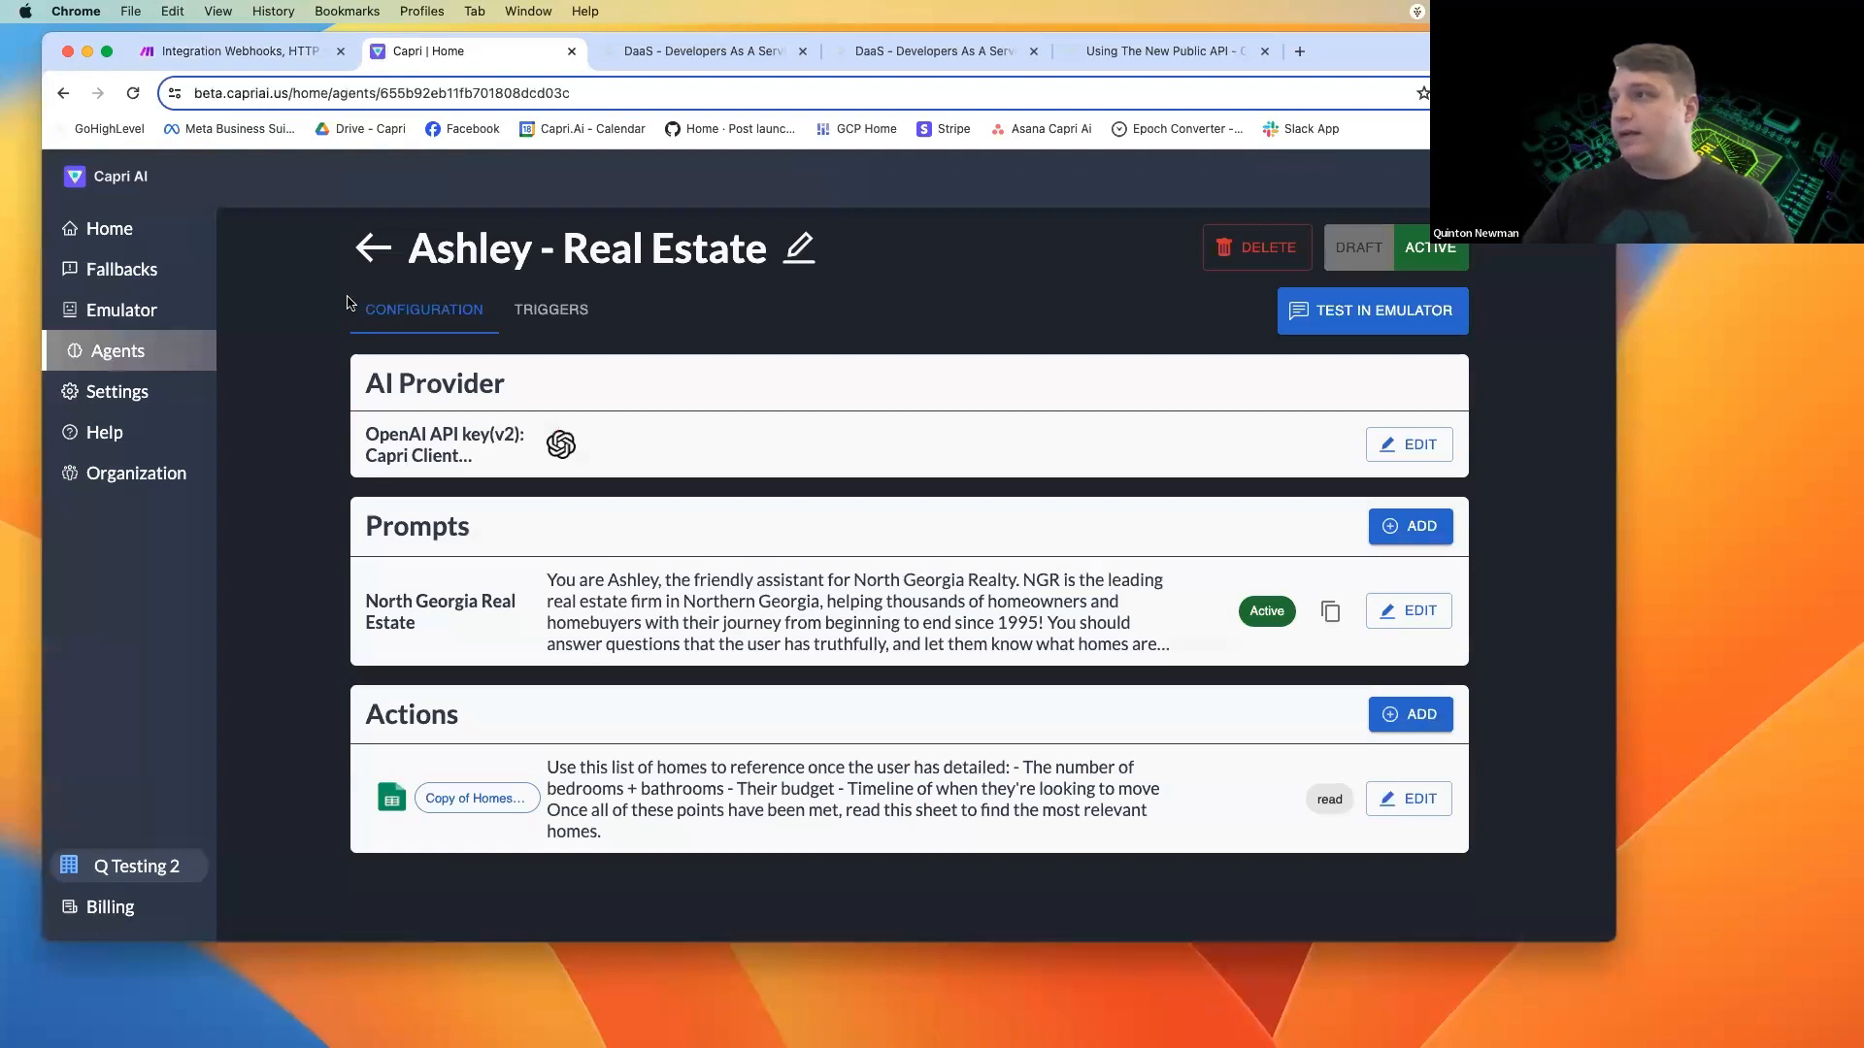
click(136, 230)
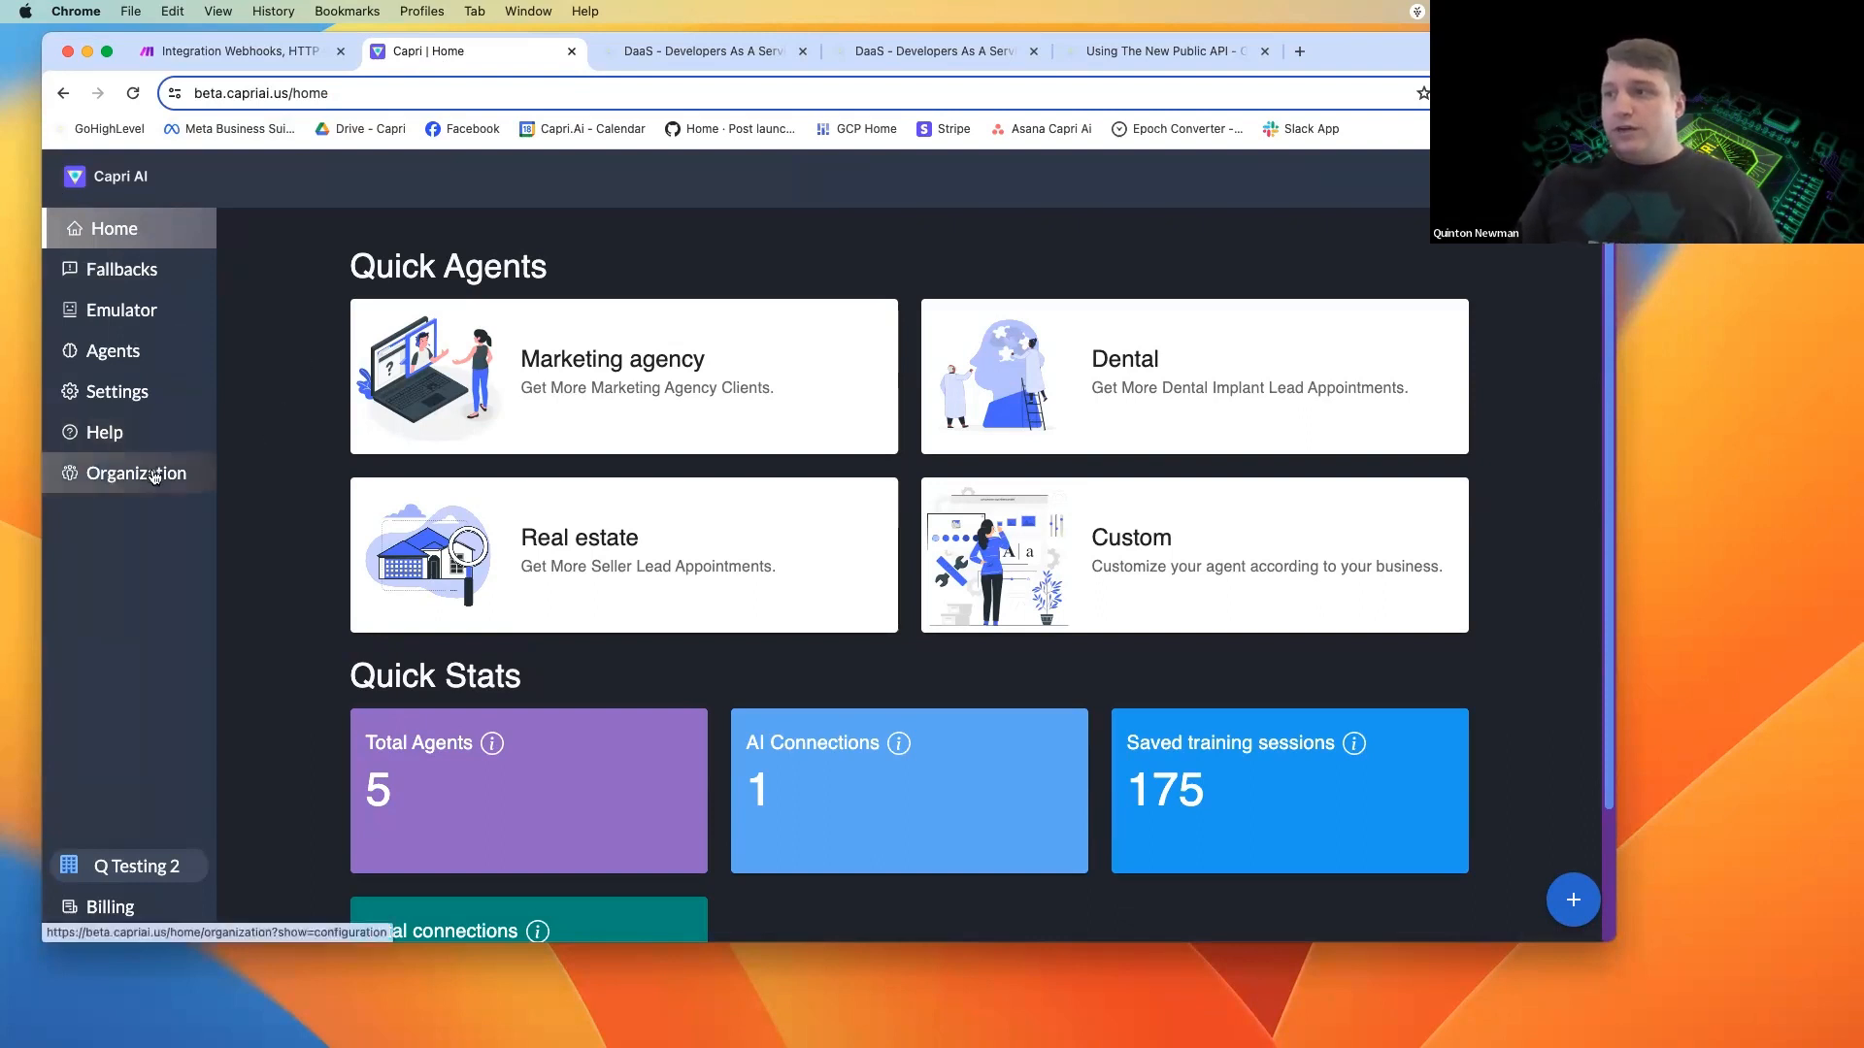
click(109, 485)
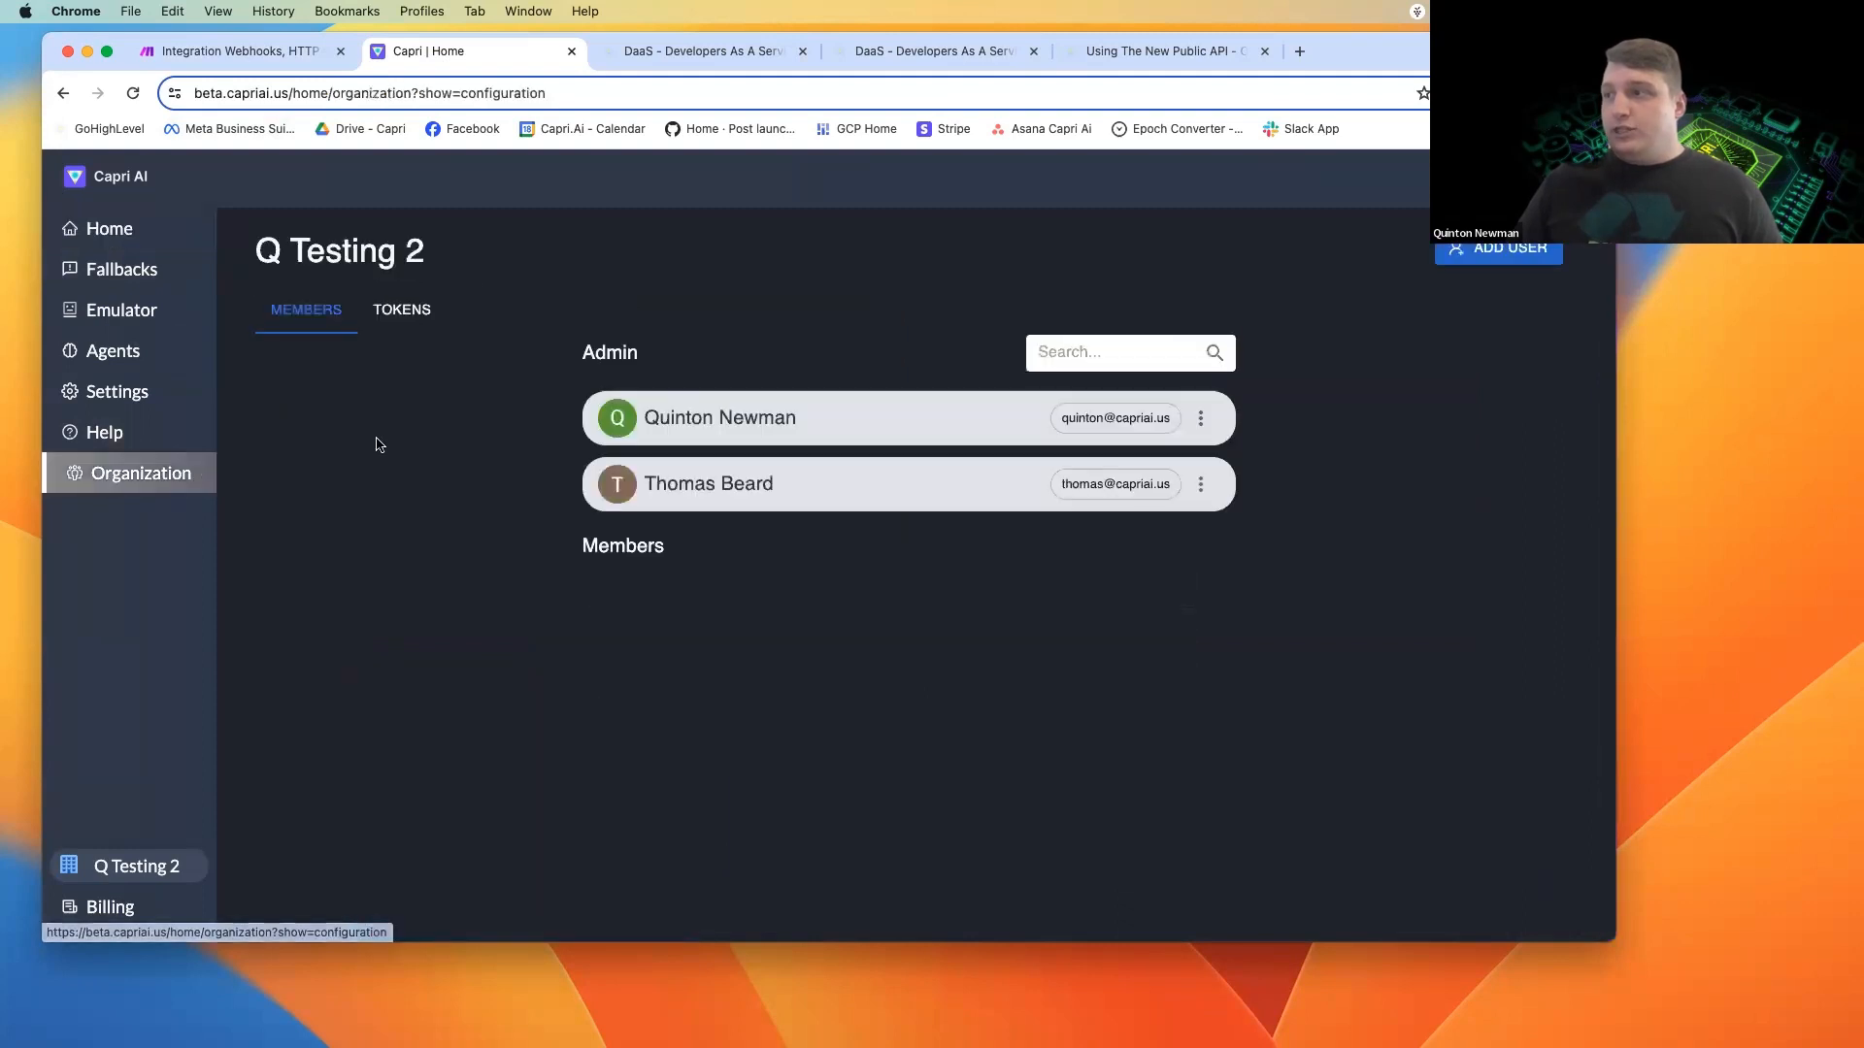
click(401, 313)
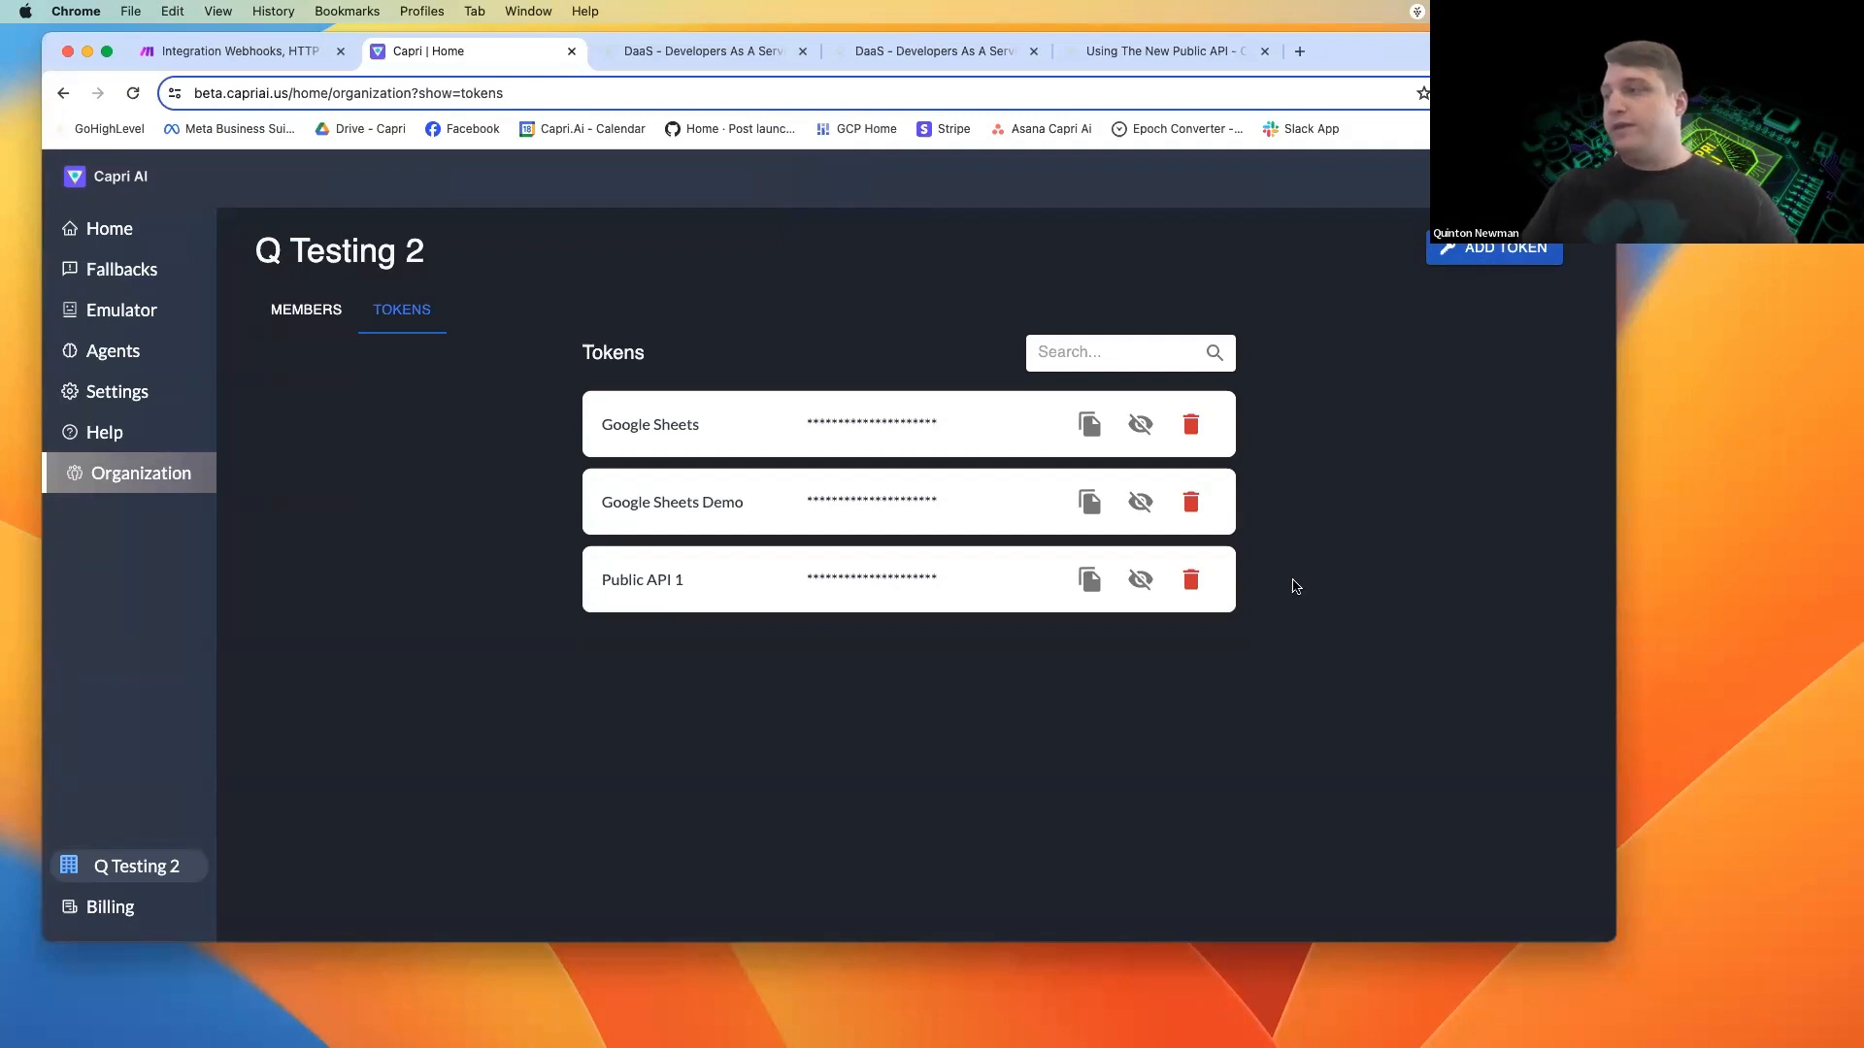
click(1089, 581)
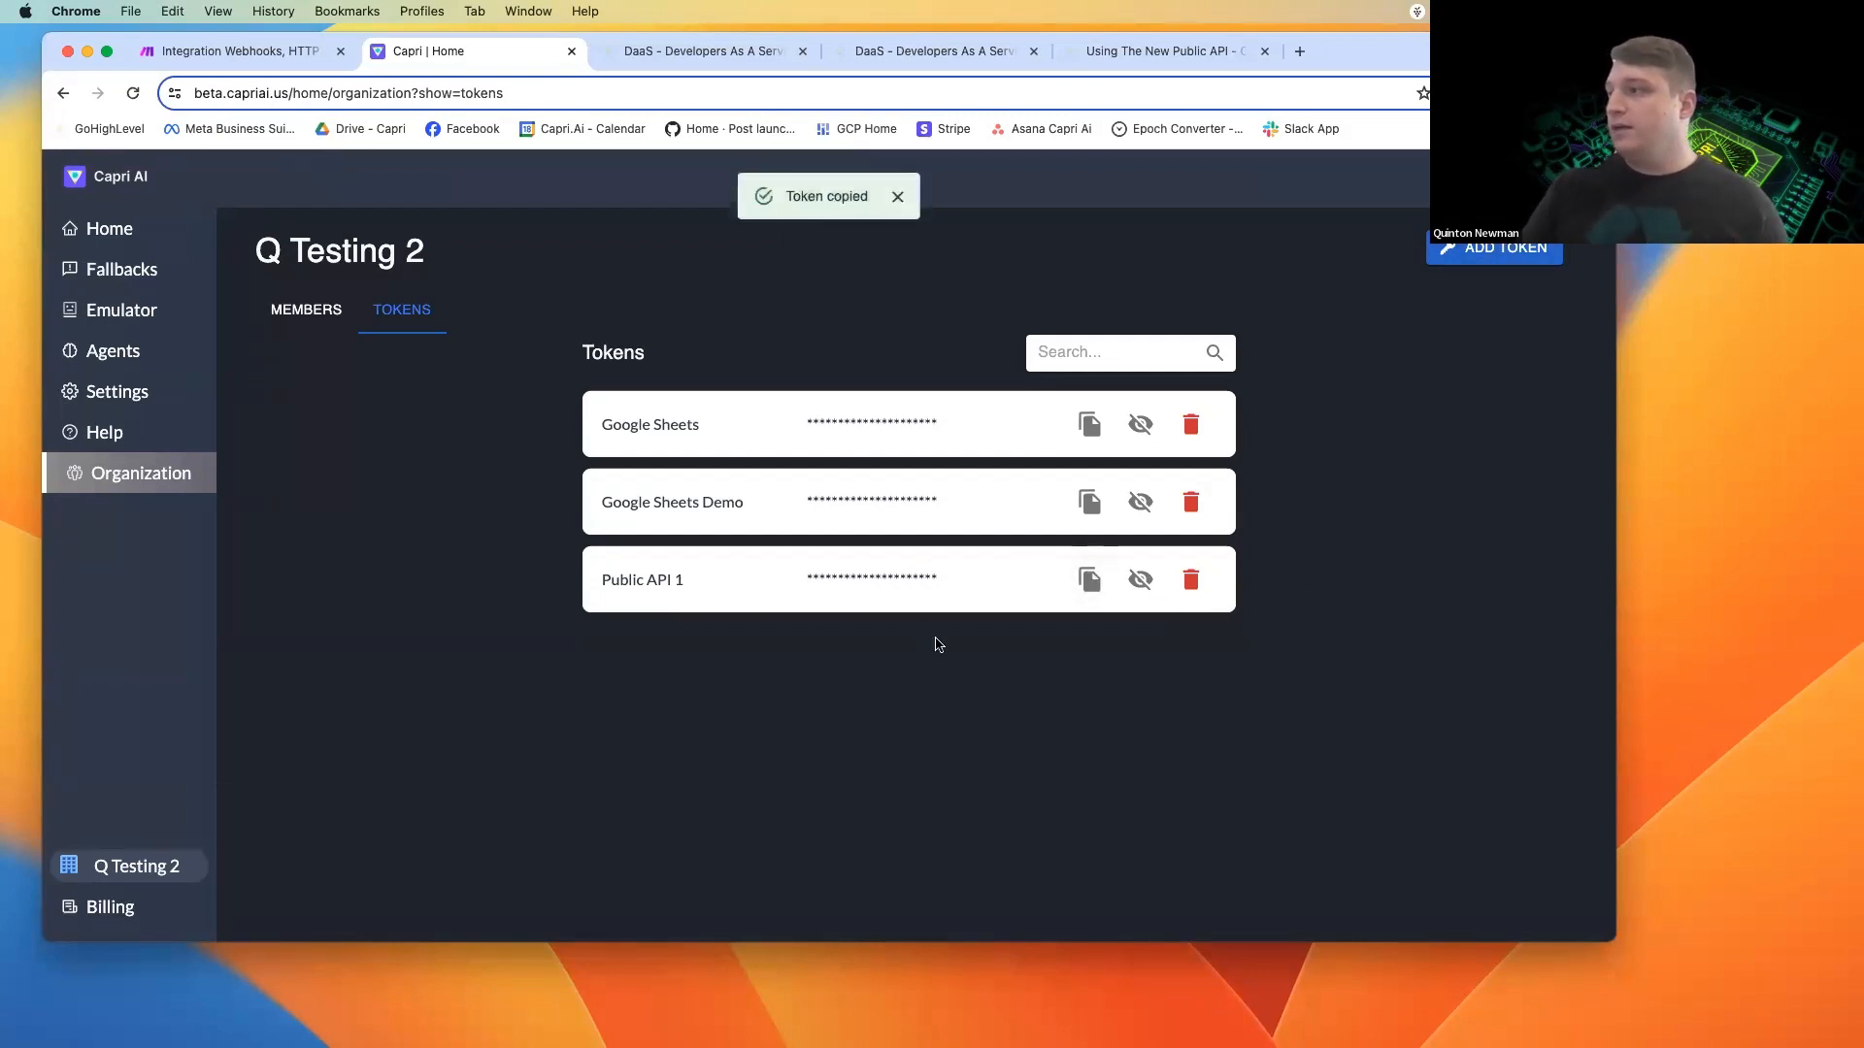
Return to Make and paste the copied API token after "Bearer " in the Authorization header value.
click(284, 53)
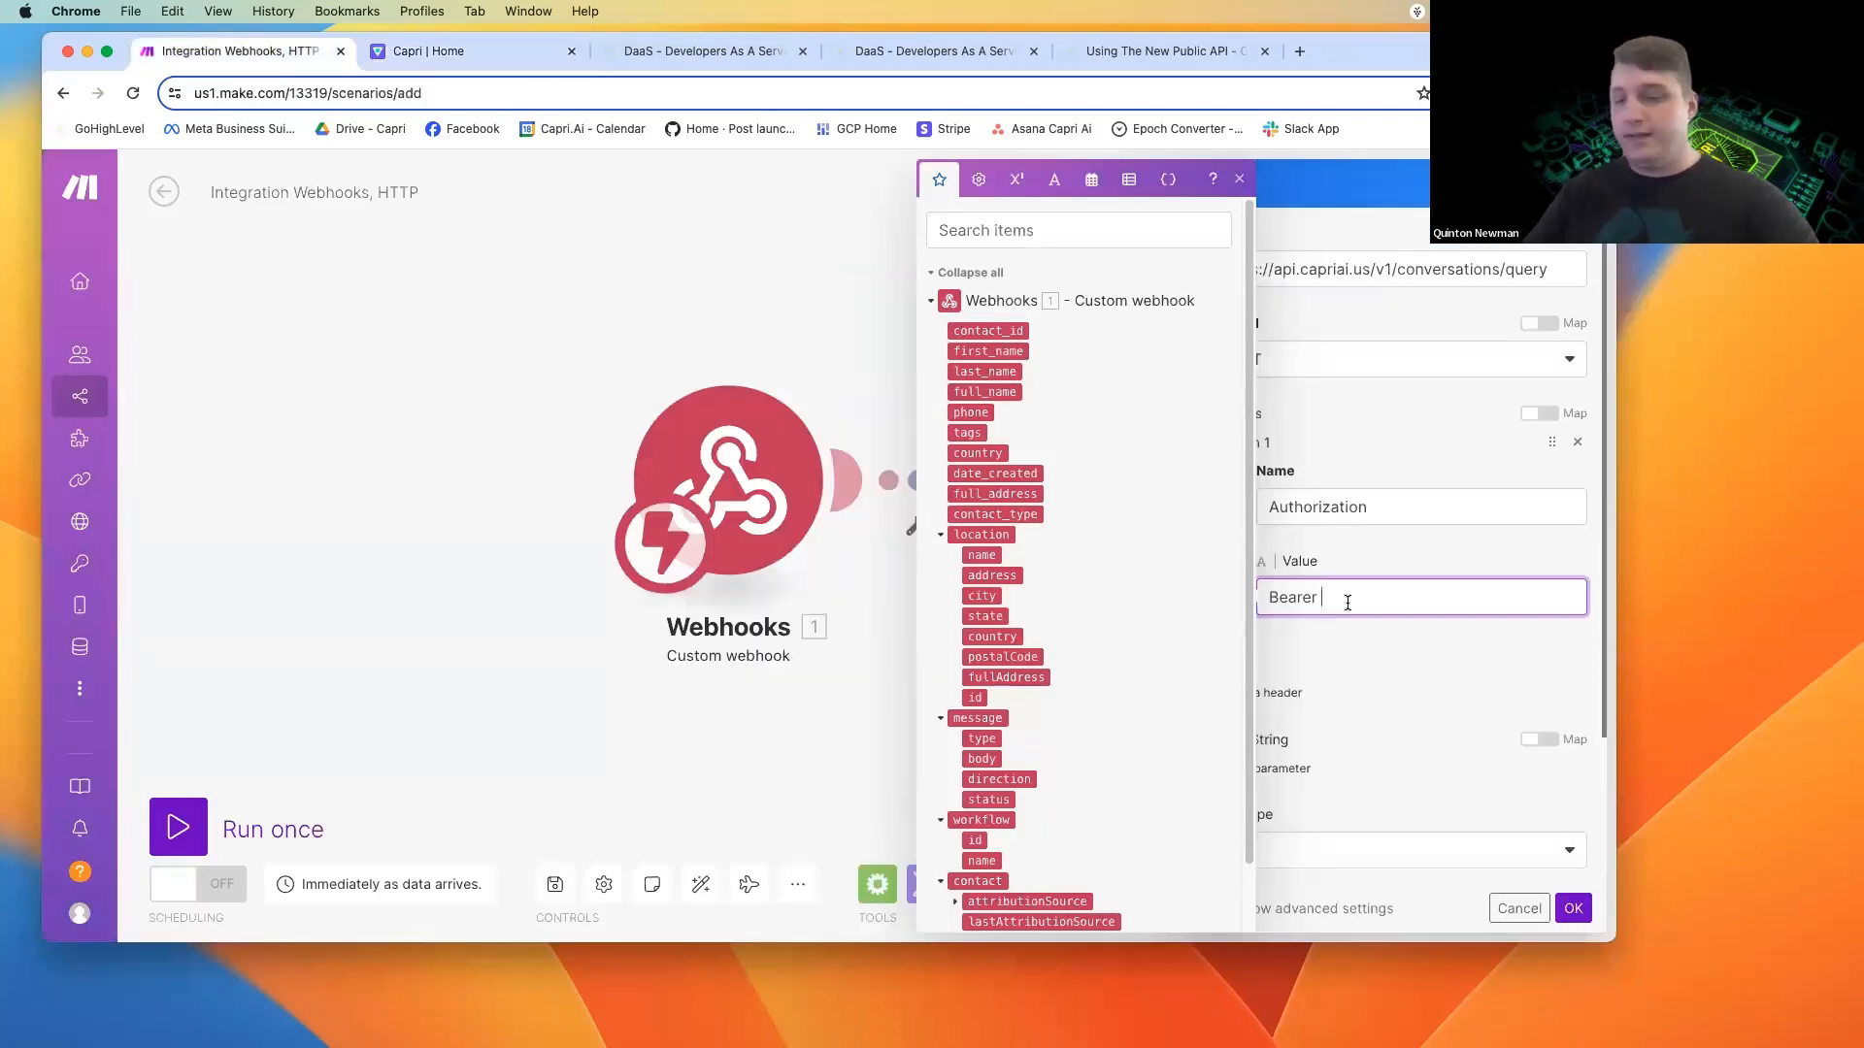
key(super+v)
click(1373, 684)
Set the HTTP request's body type to Raw and its content type to JSON (application/json).
scroll(1372, 683, down, 4)
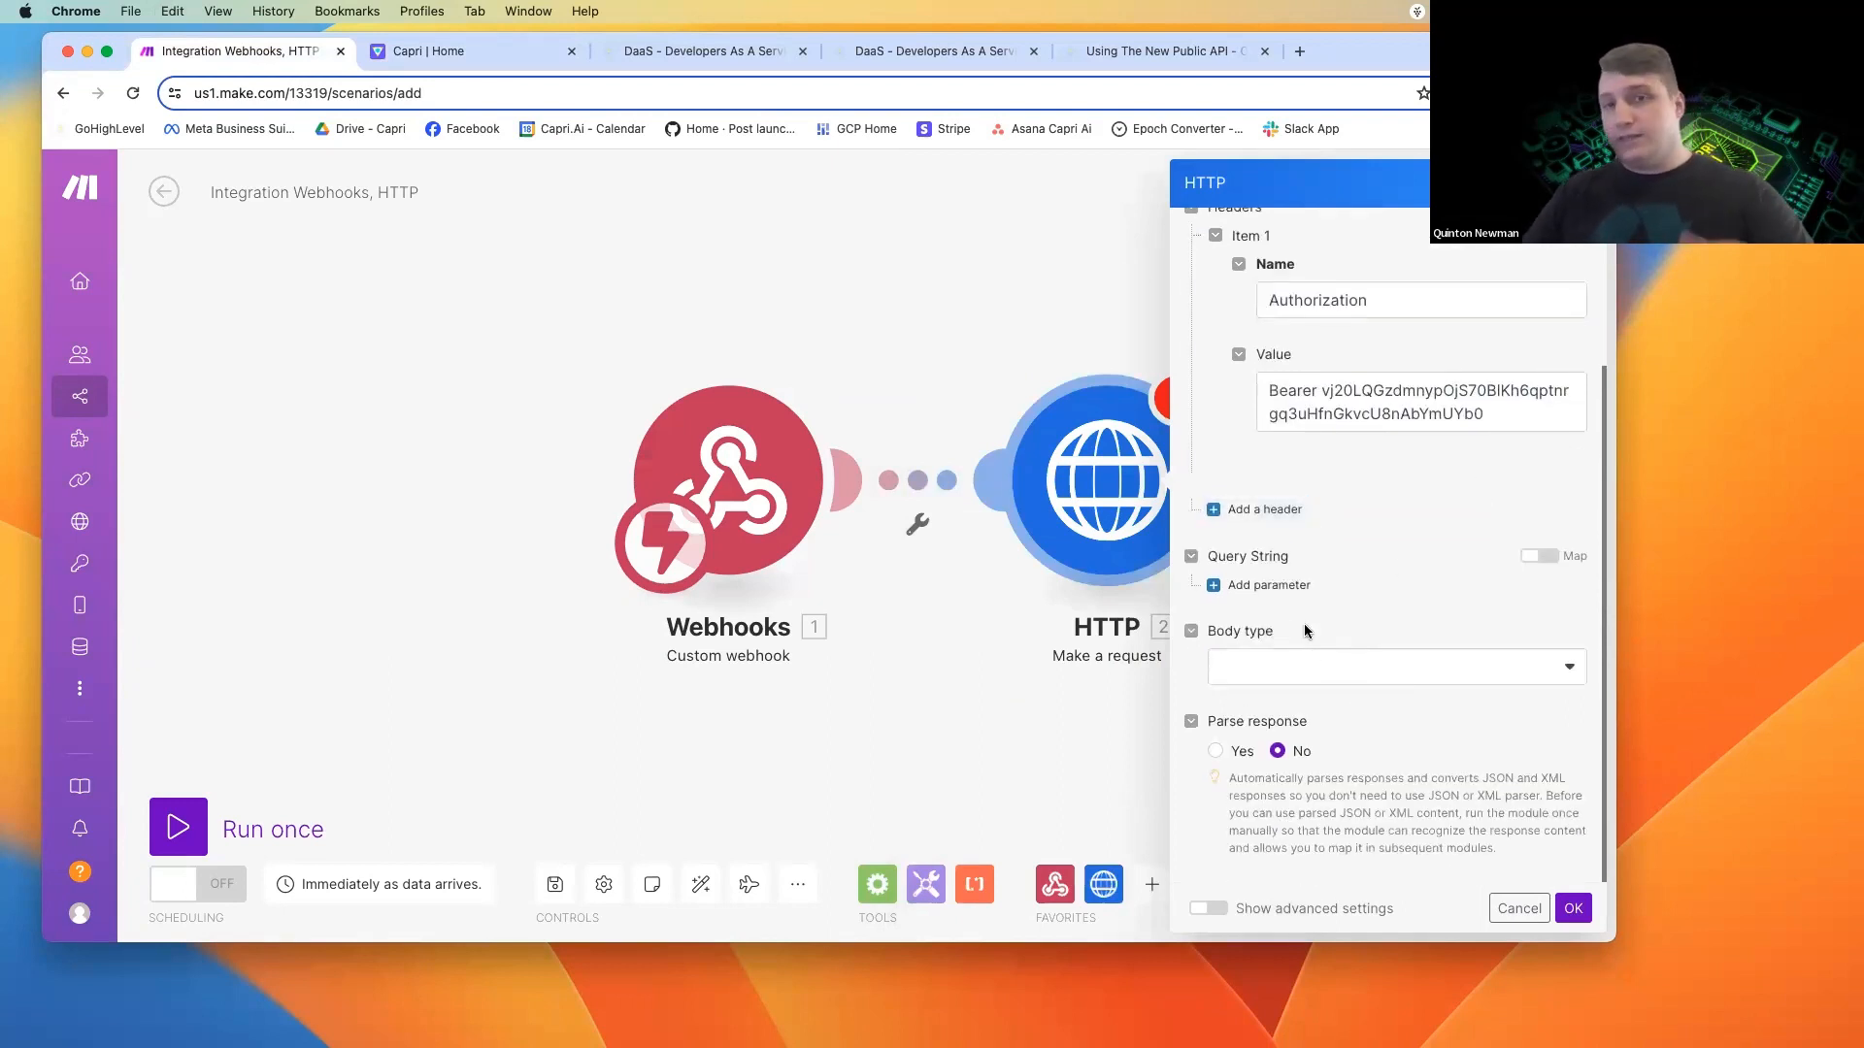
click(1286, 672)
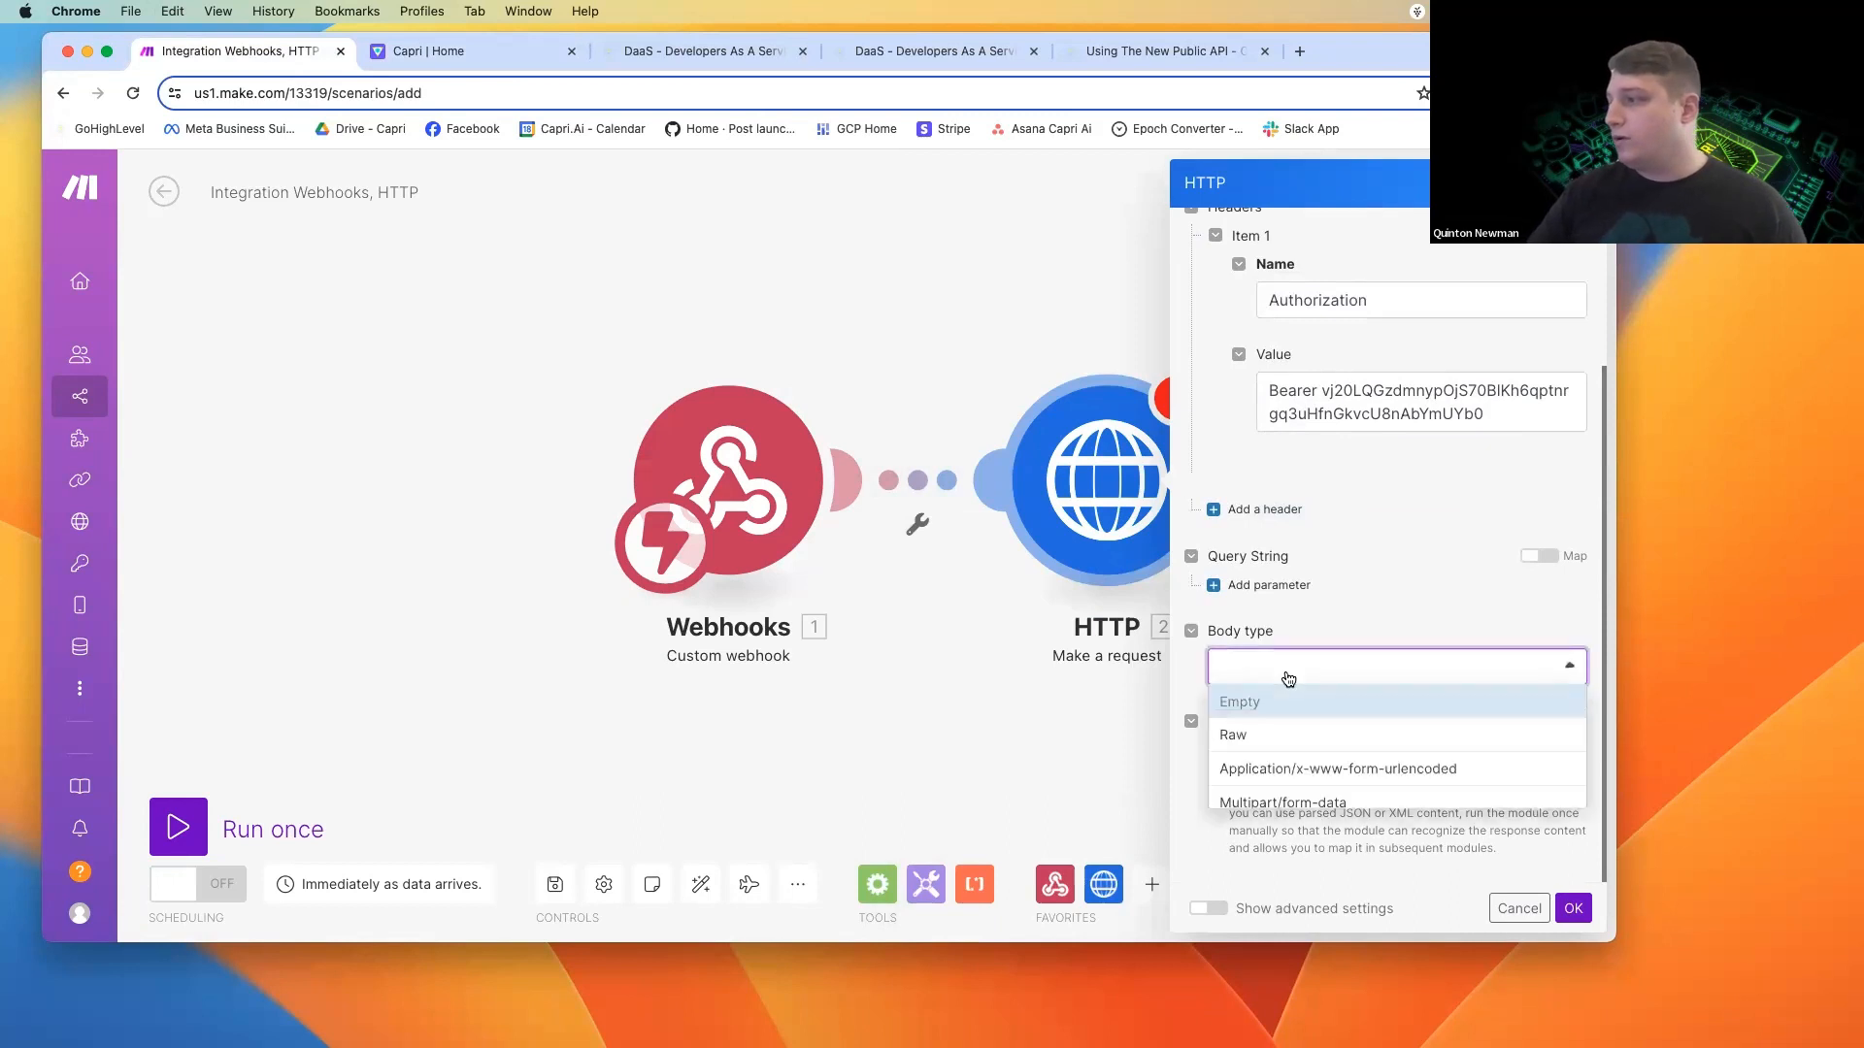
click(1277, 746)
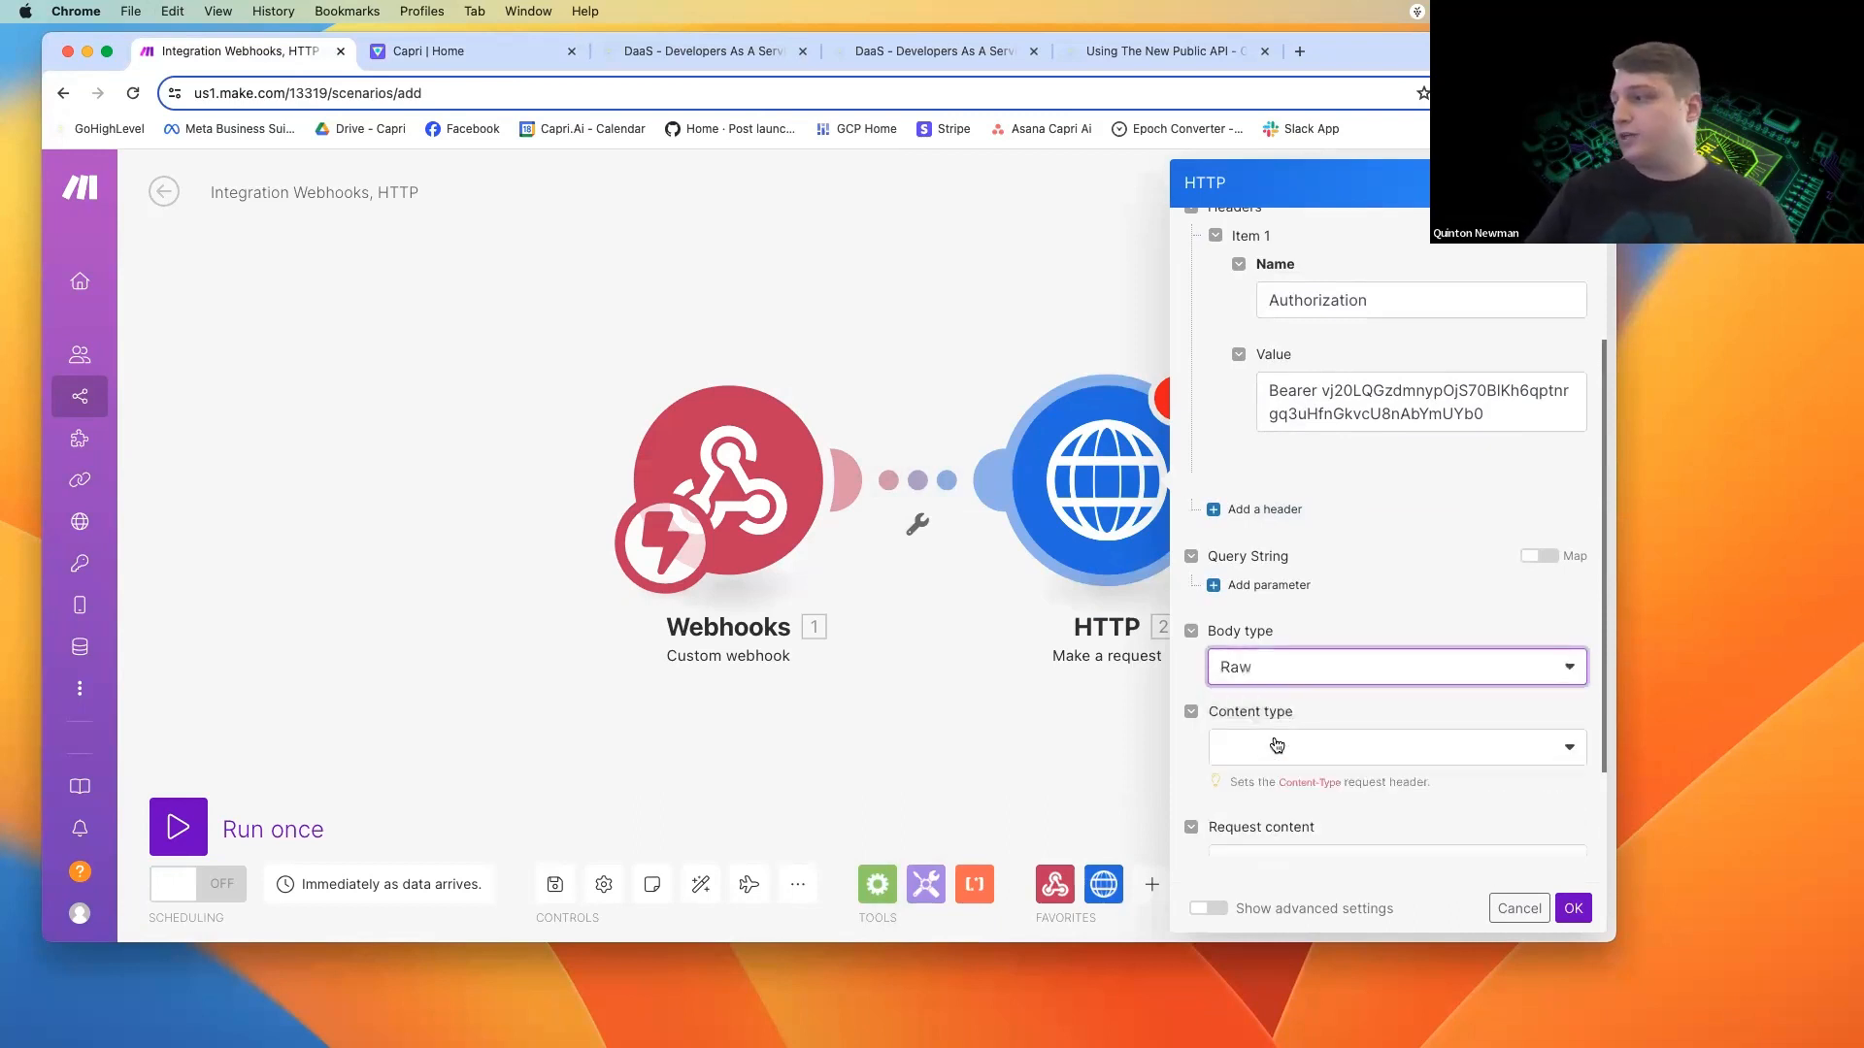
scroll(1278, 718, down, 3)
click(1266, 553)
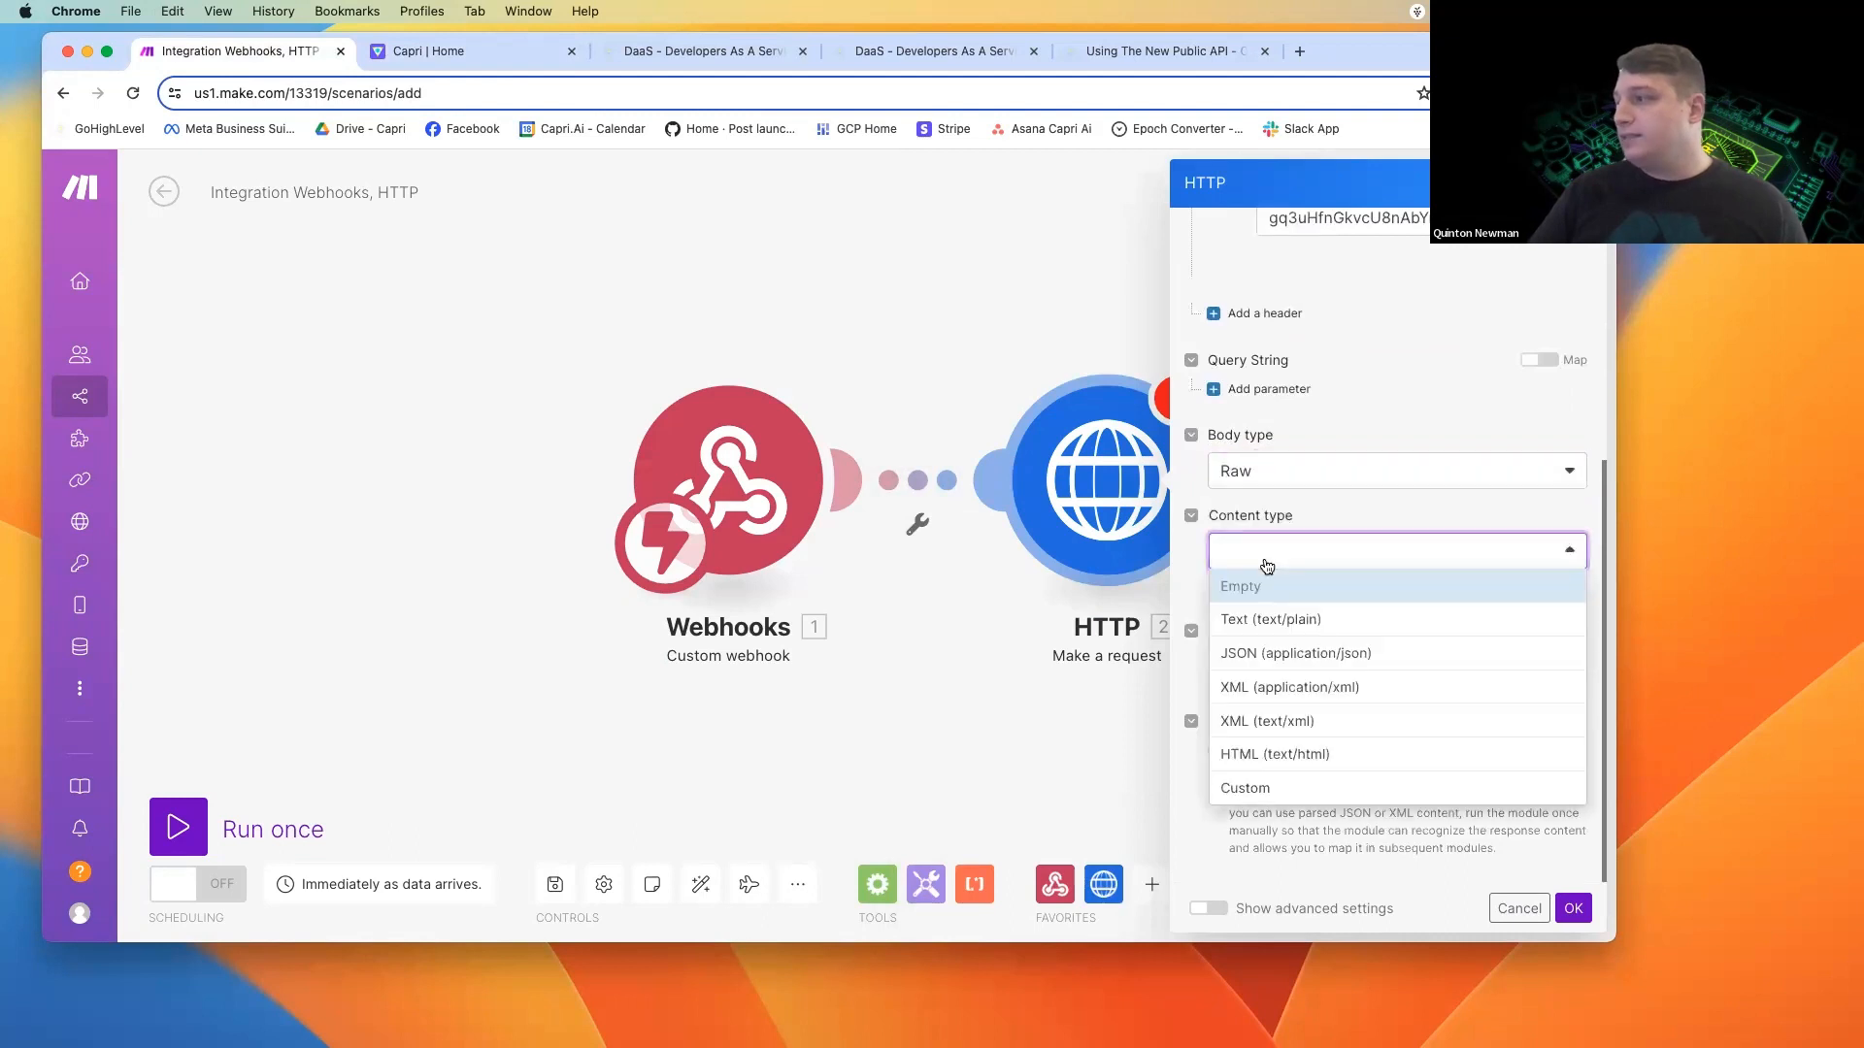
click(1291, 657)
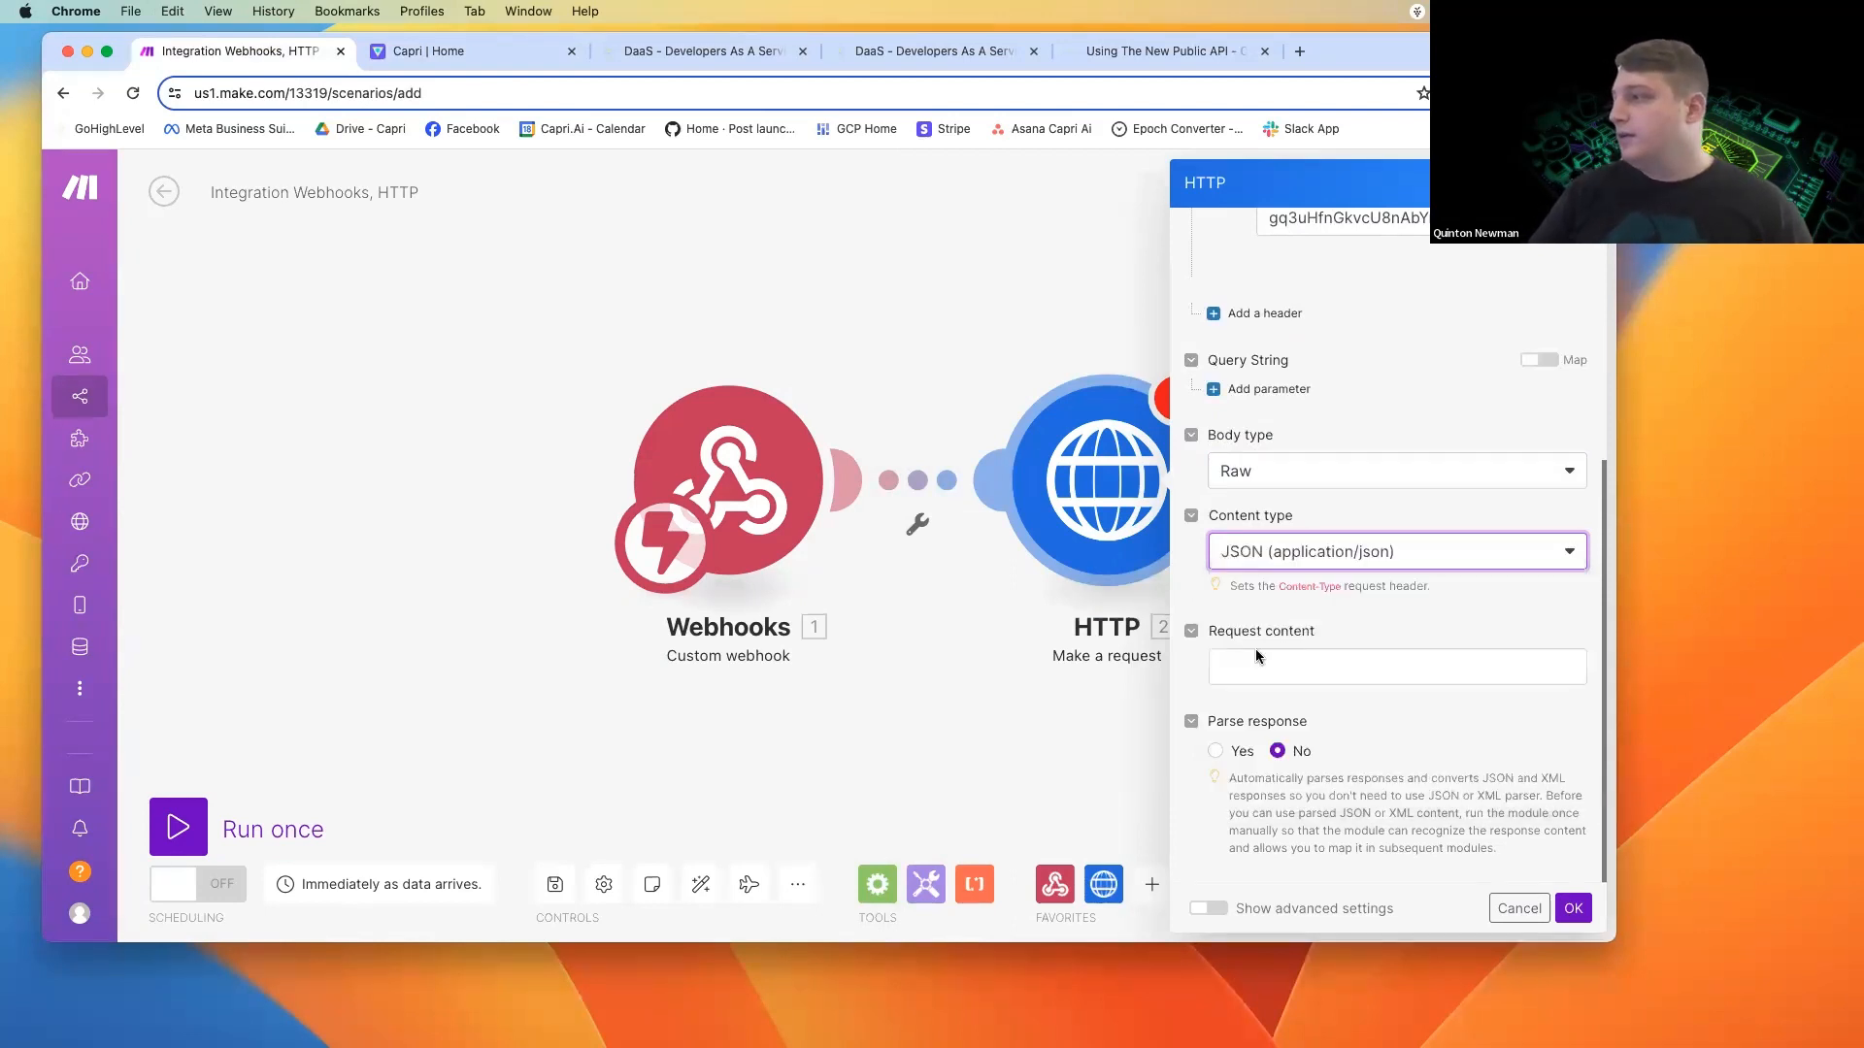
Start the request content as a multi-line JSON object containing the key "agent".
click(1276, 664)
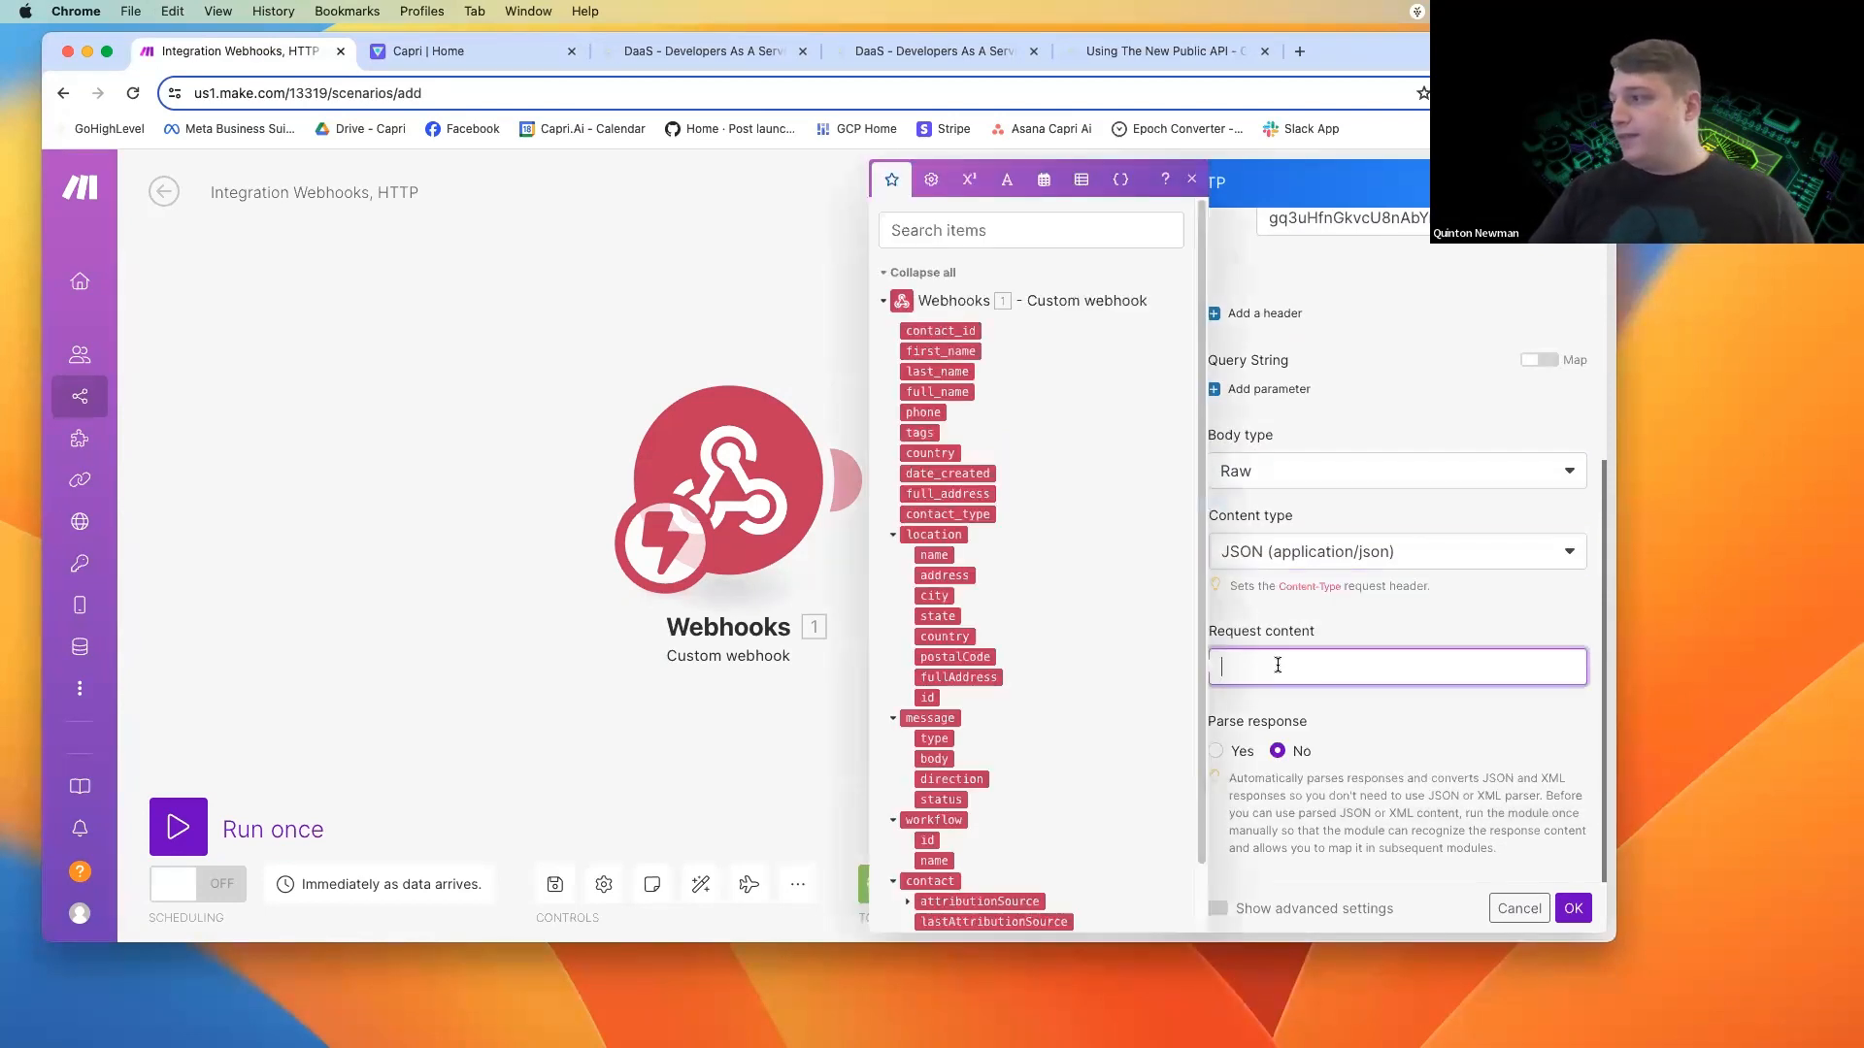
text({})
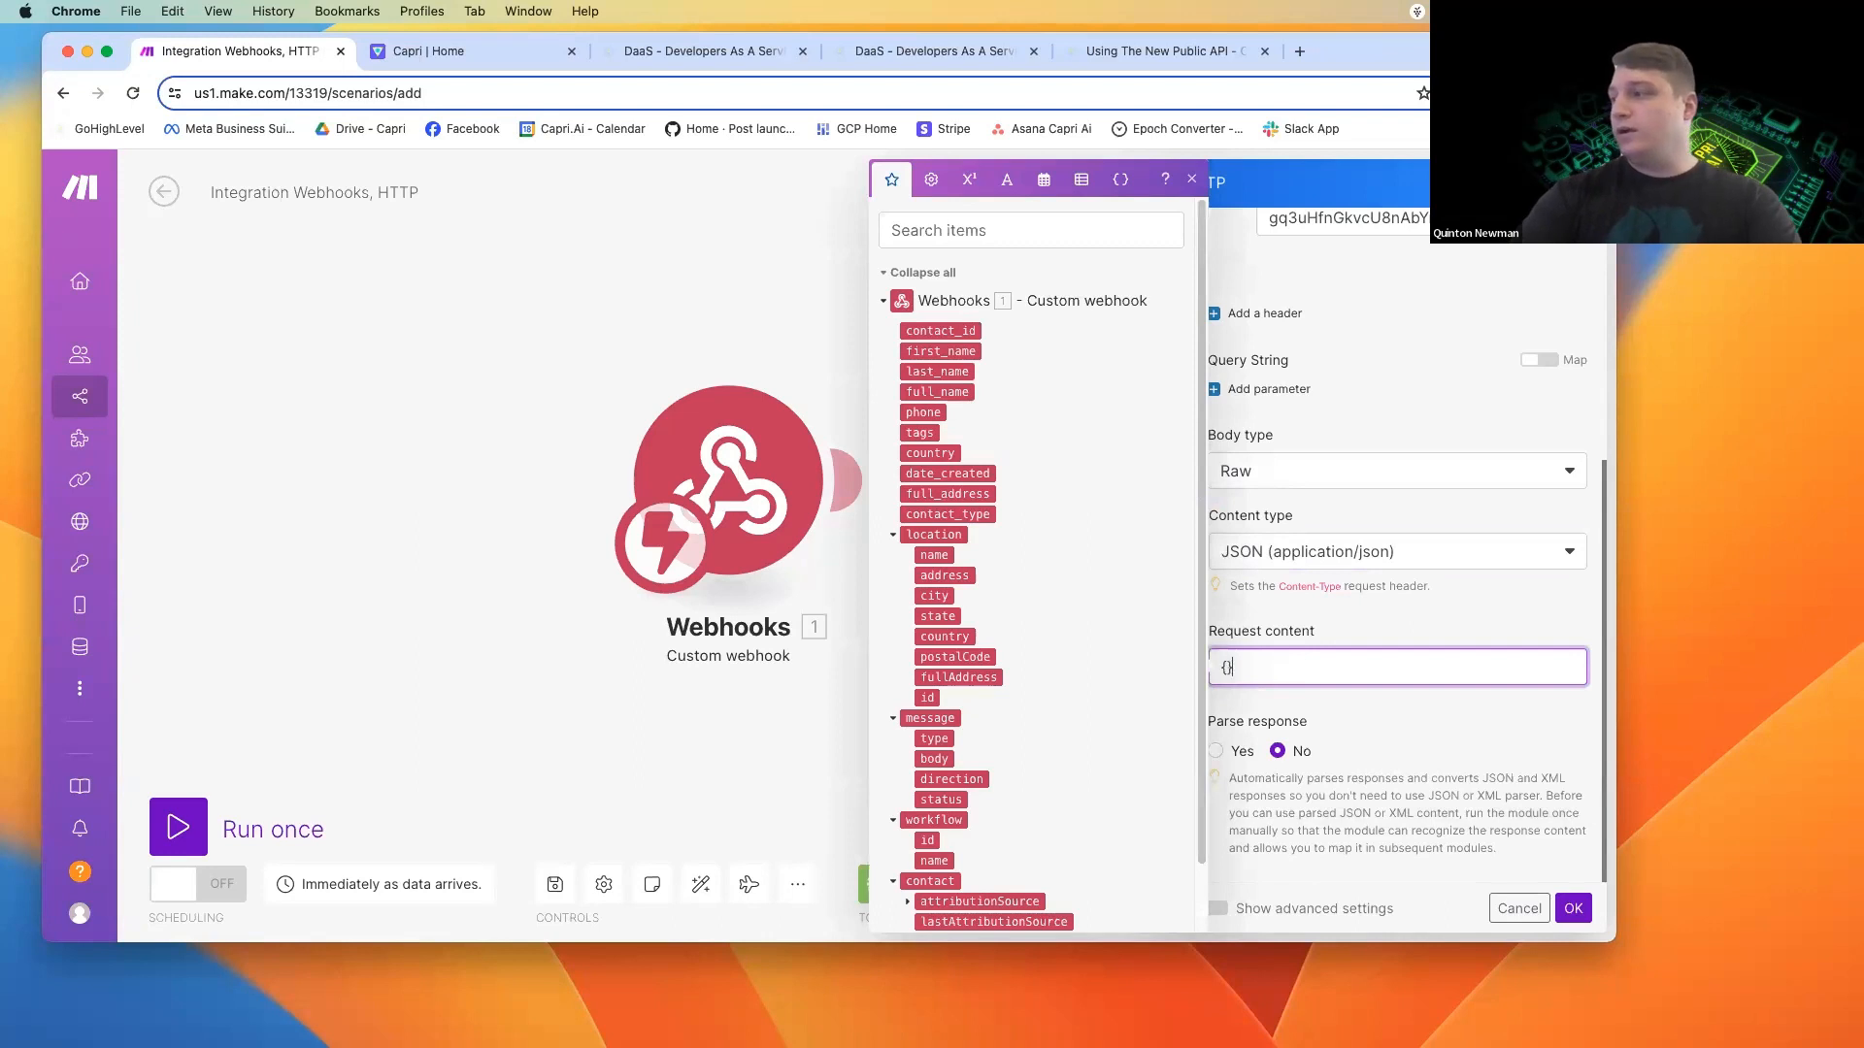
key(Return)
key(Return)
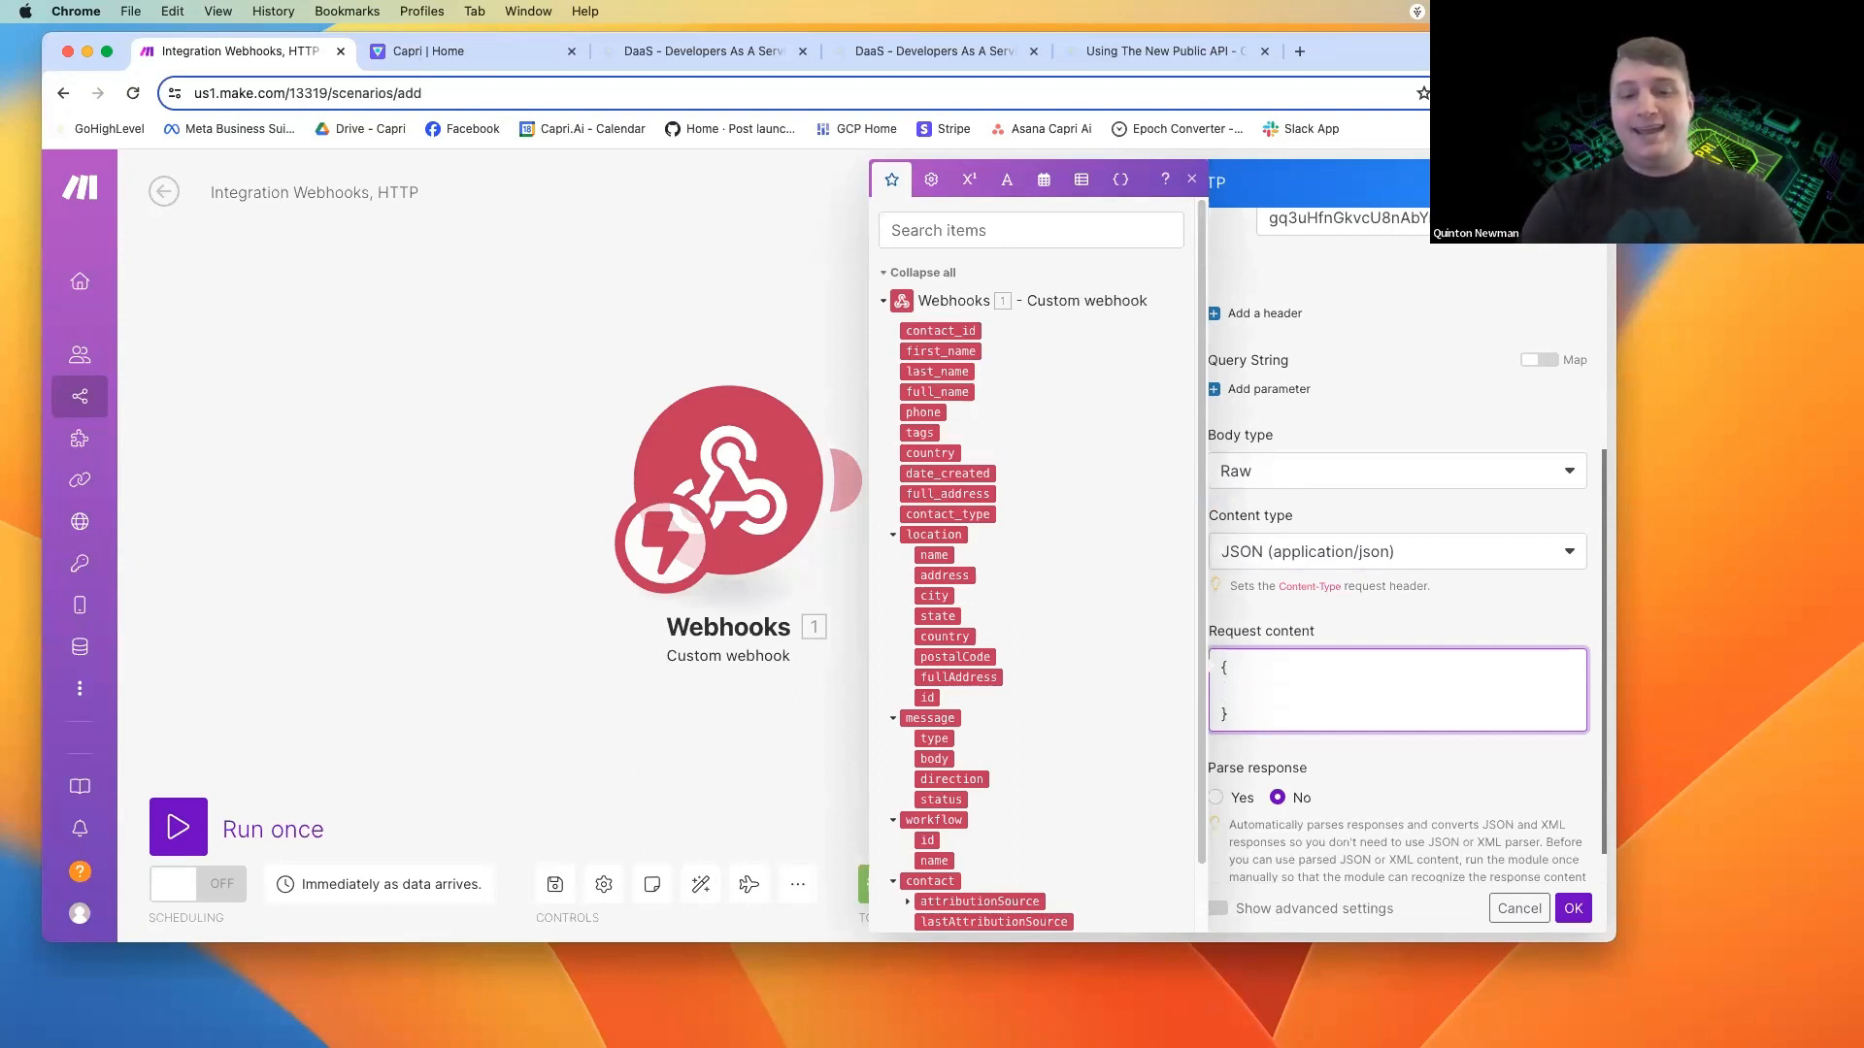
text(agent")
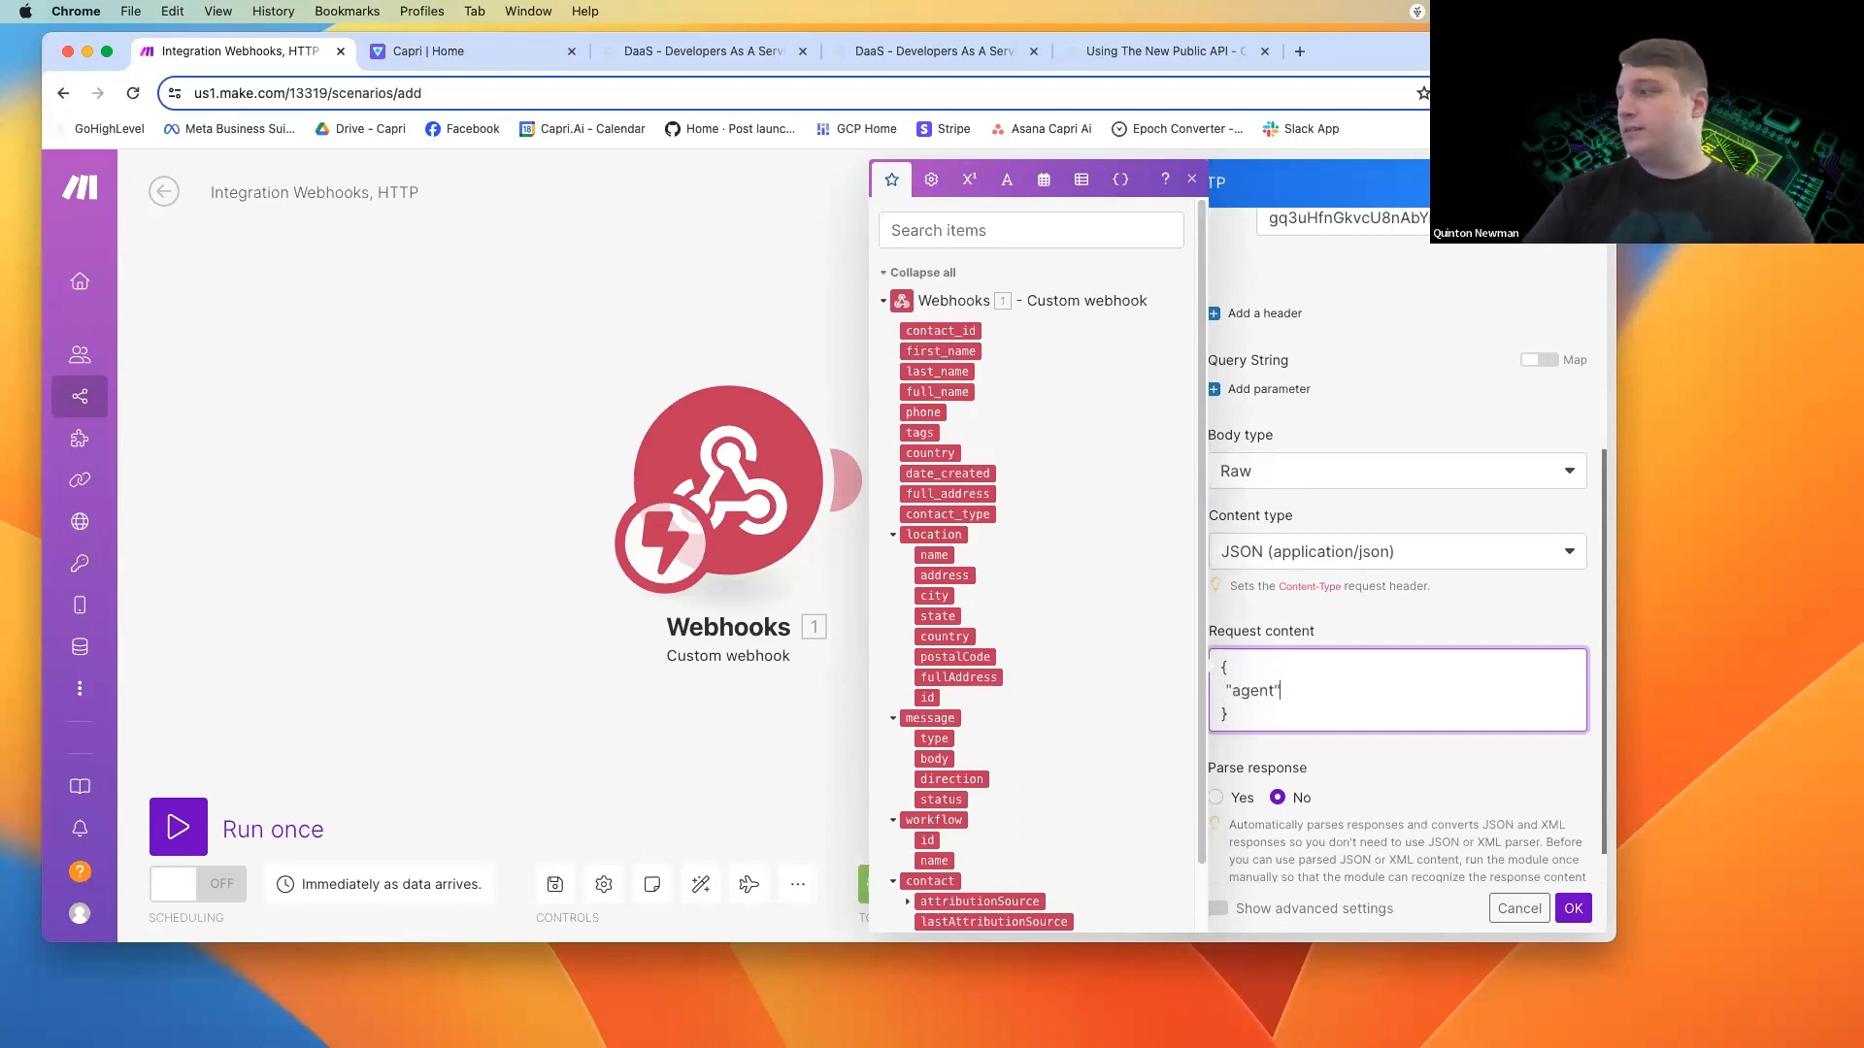
Follow the API documentation's link to Capri's agents, open "Ashley - Real Estate", and copy the agent ID from the end of its URL.
click(1126, 52)
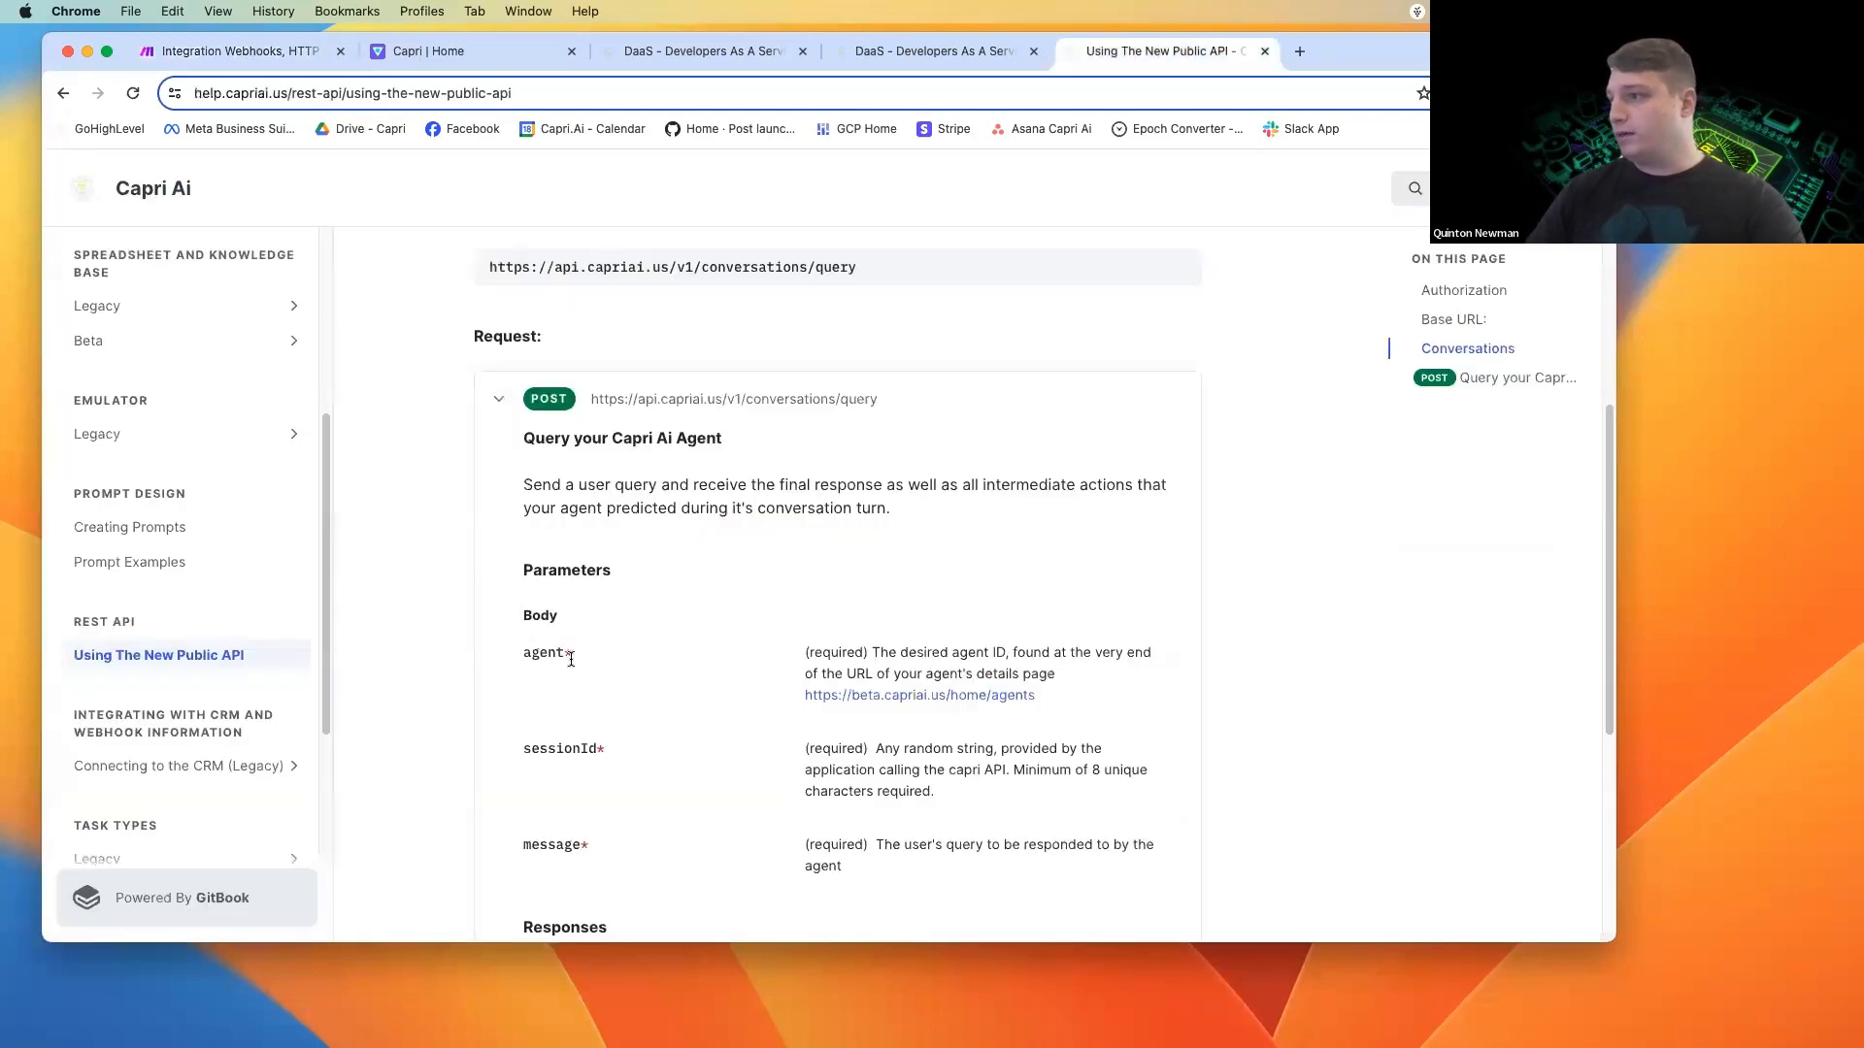
click(947, 695)
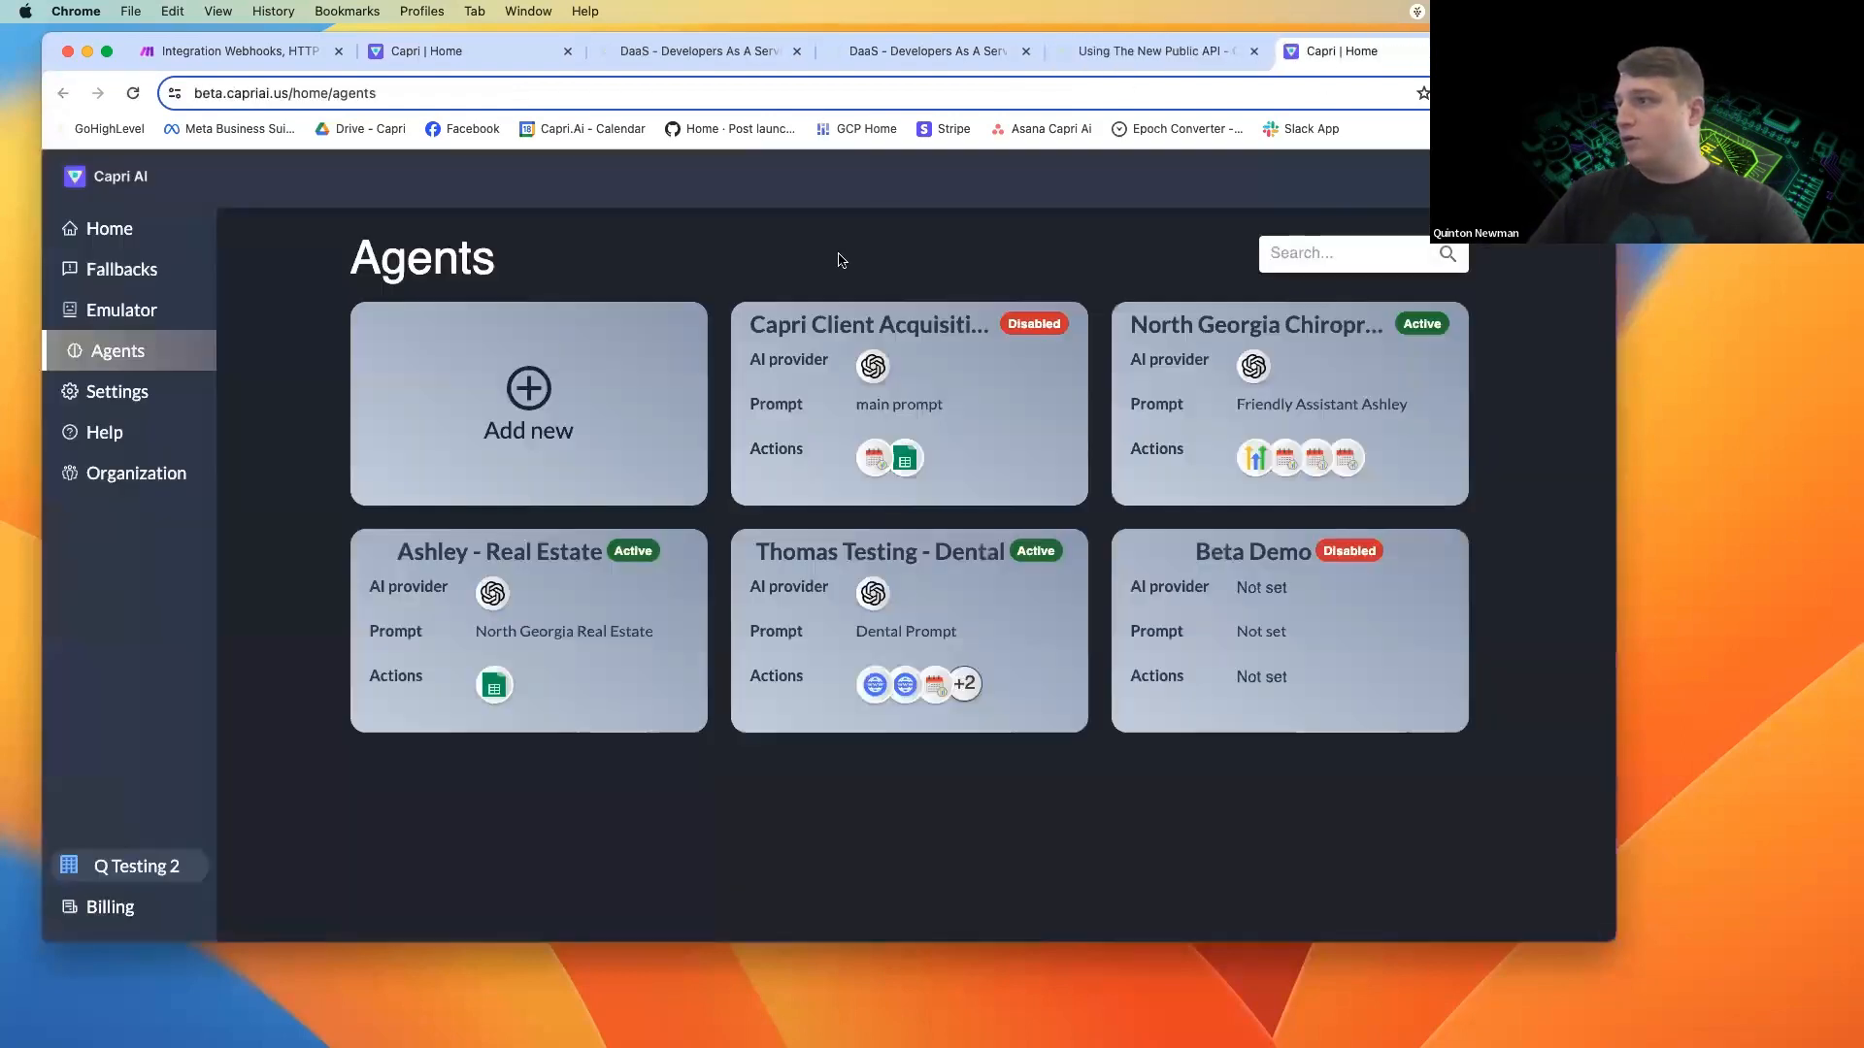
click(537, 639)
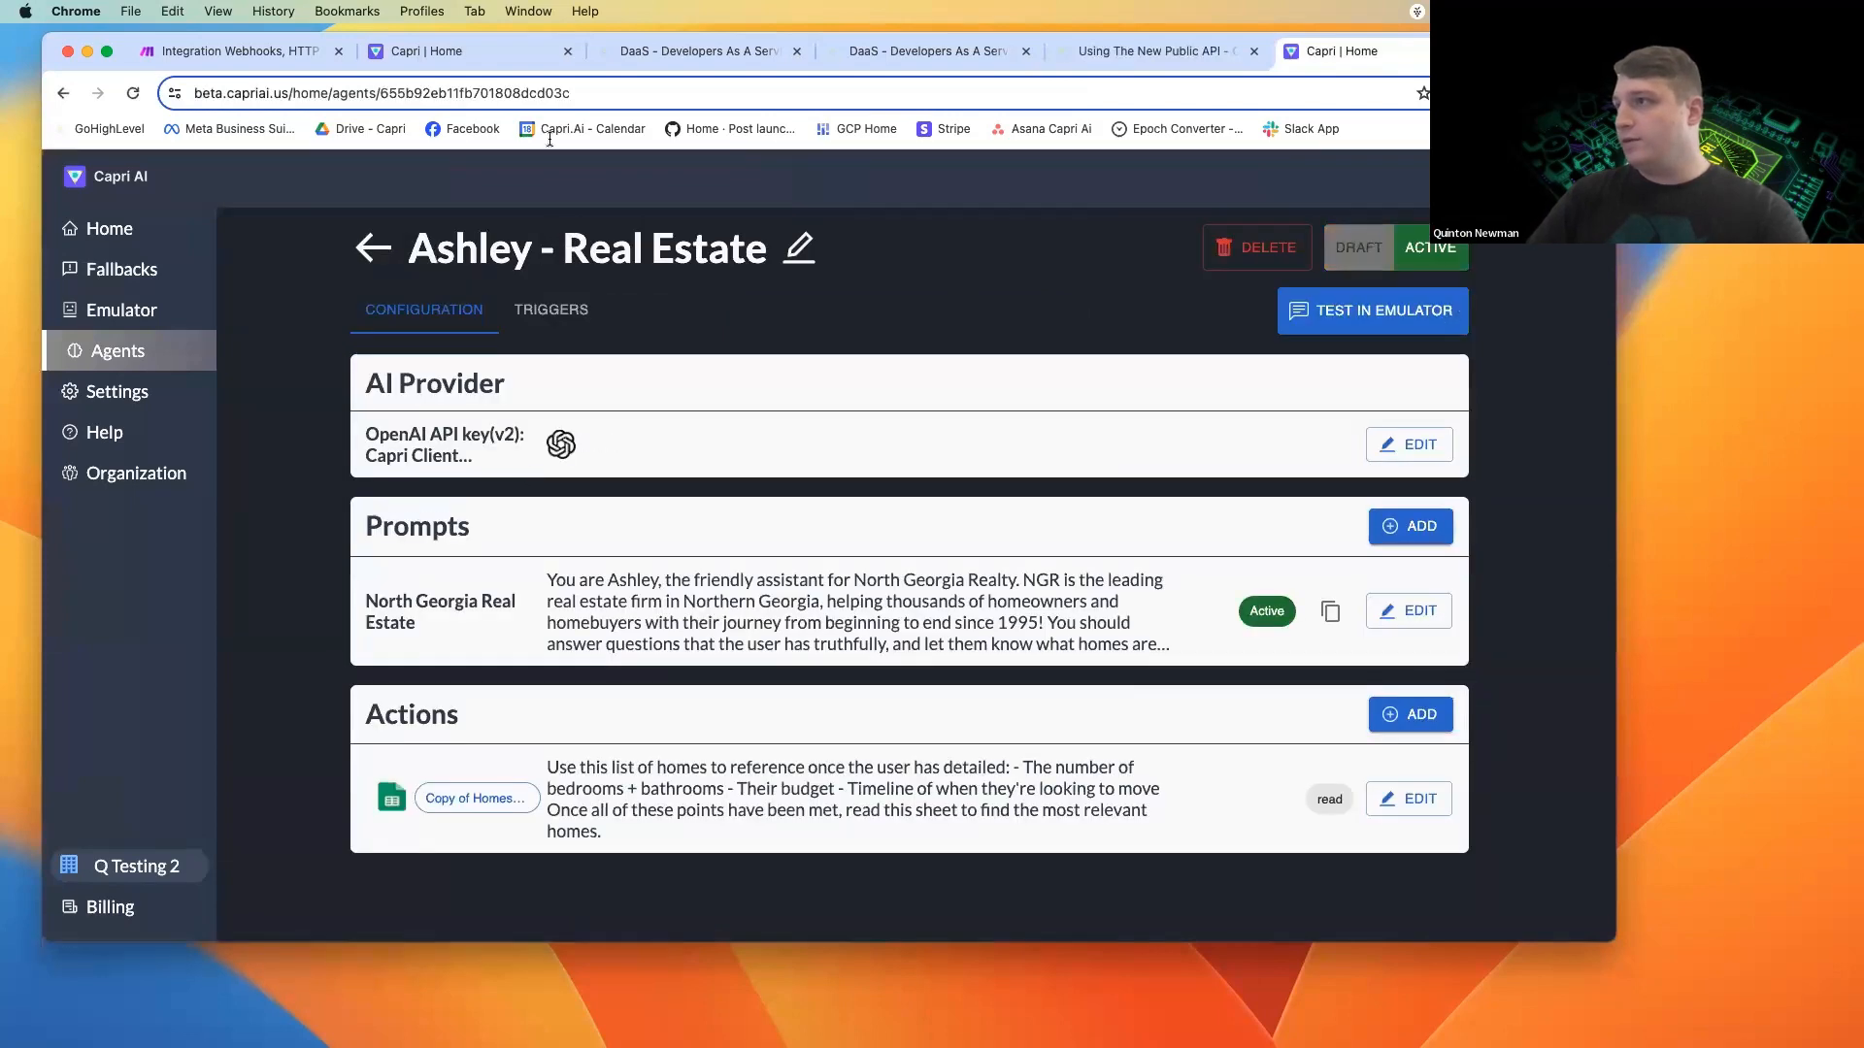
double_click(549, 92)
key(super+c)
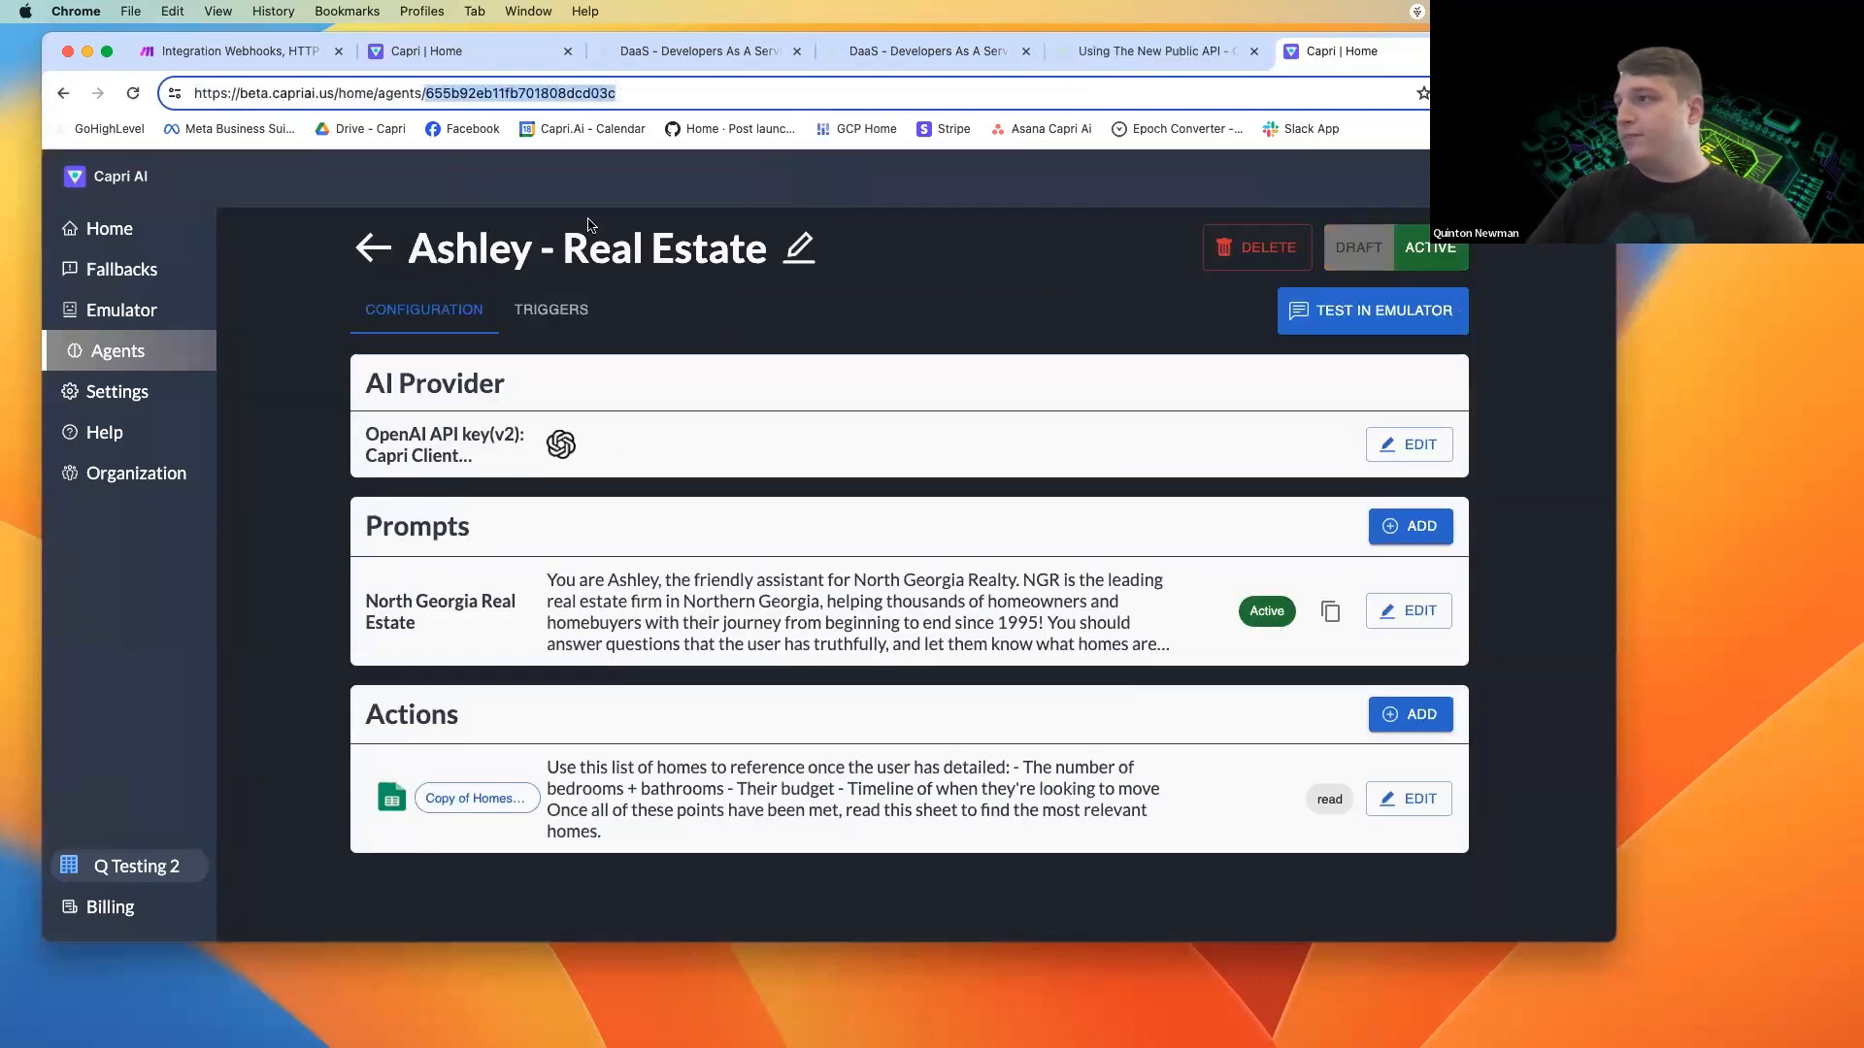
click(475, 94)
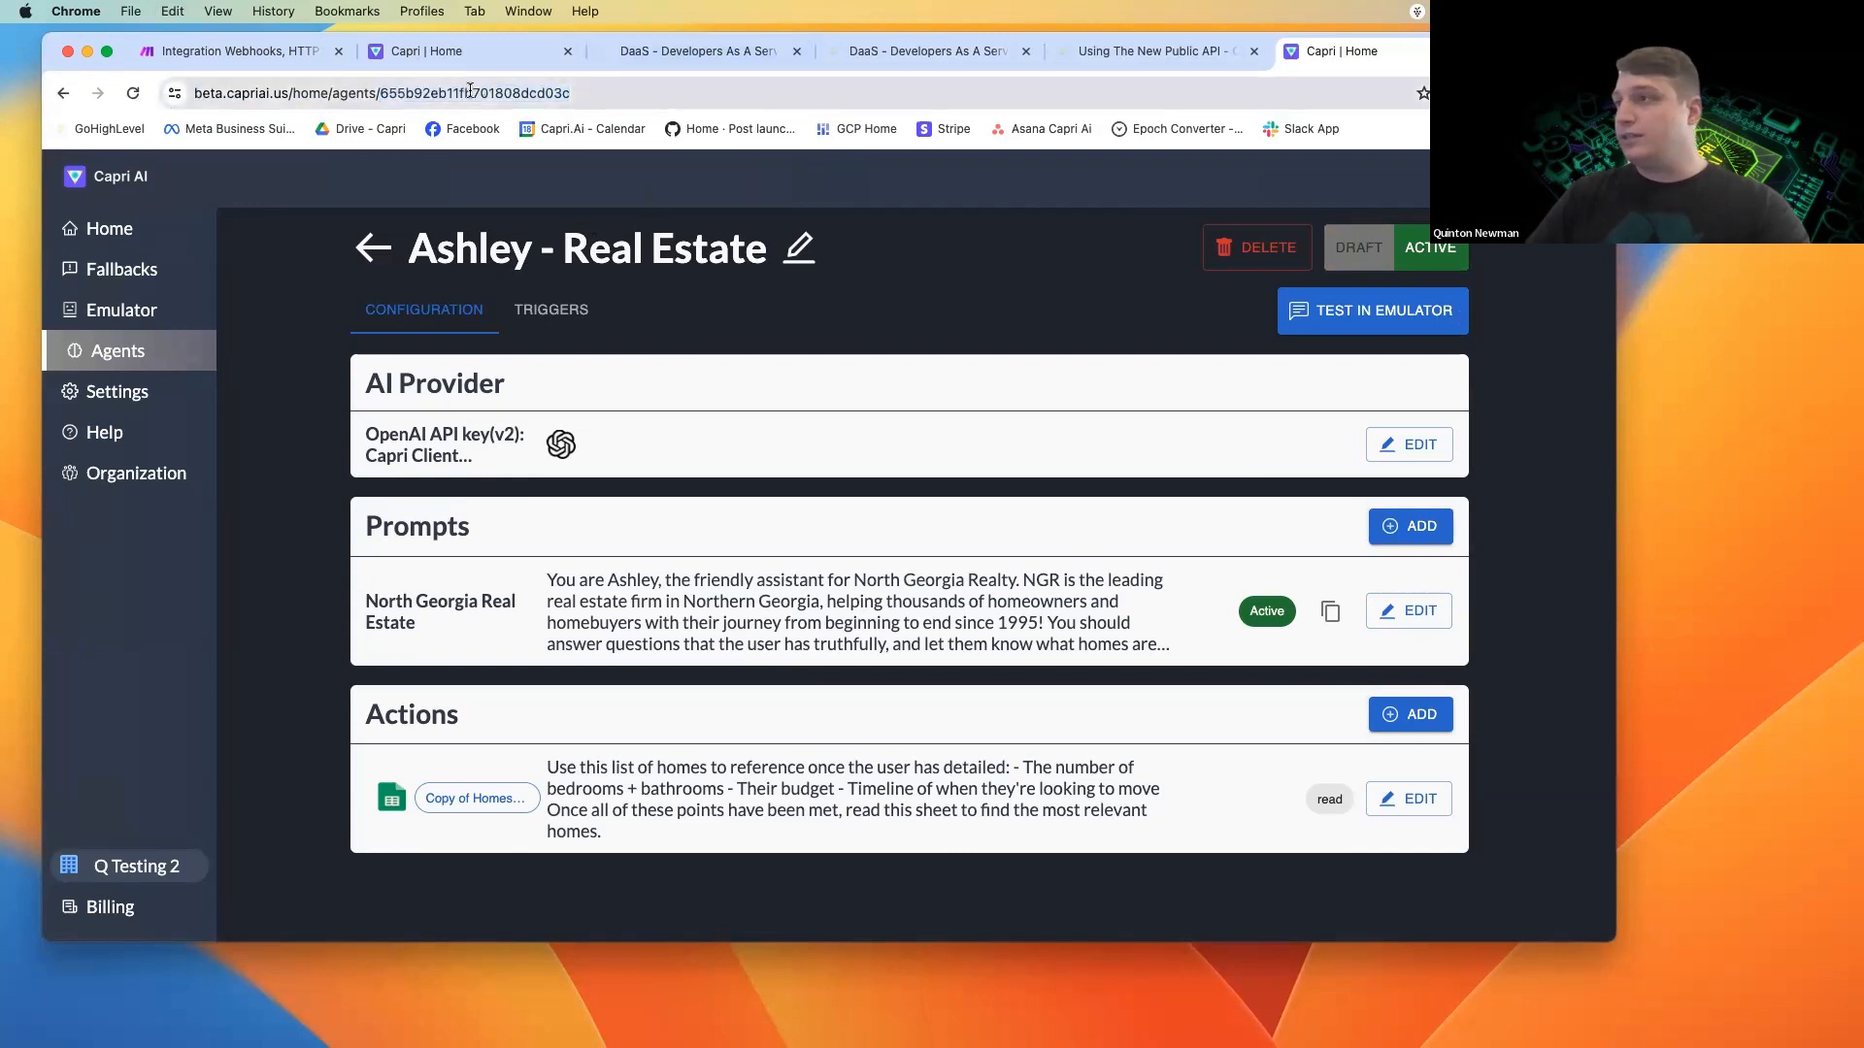
double_click(485, 93)
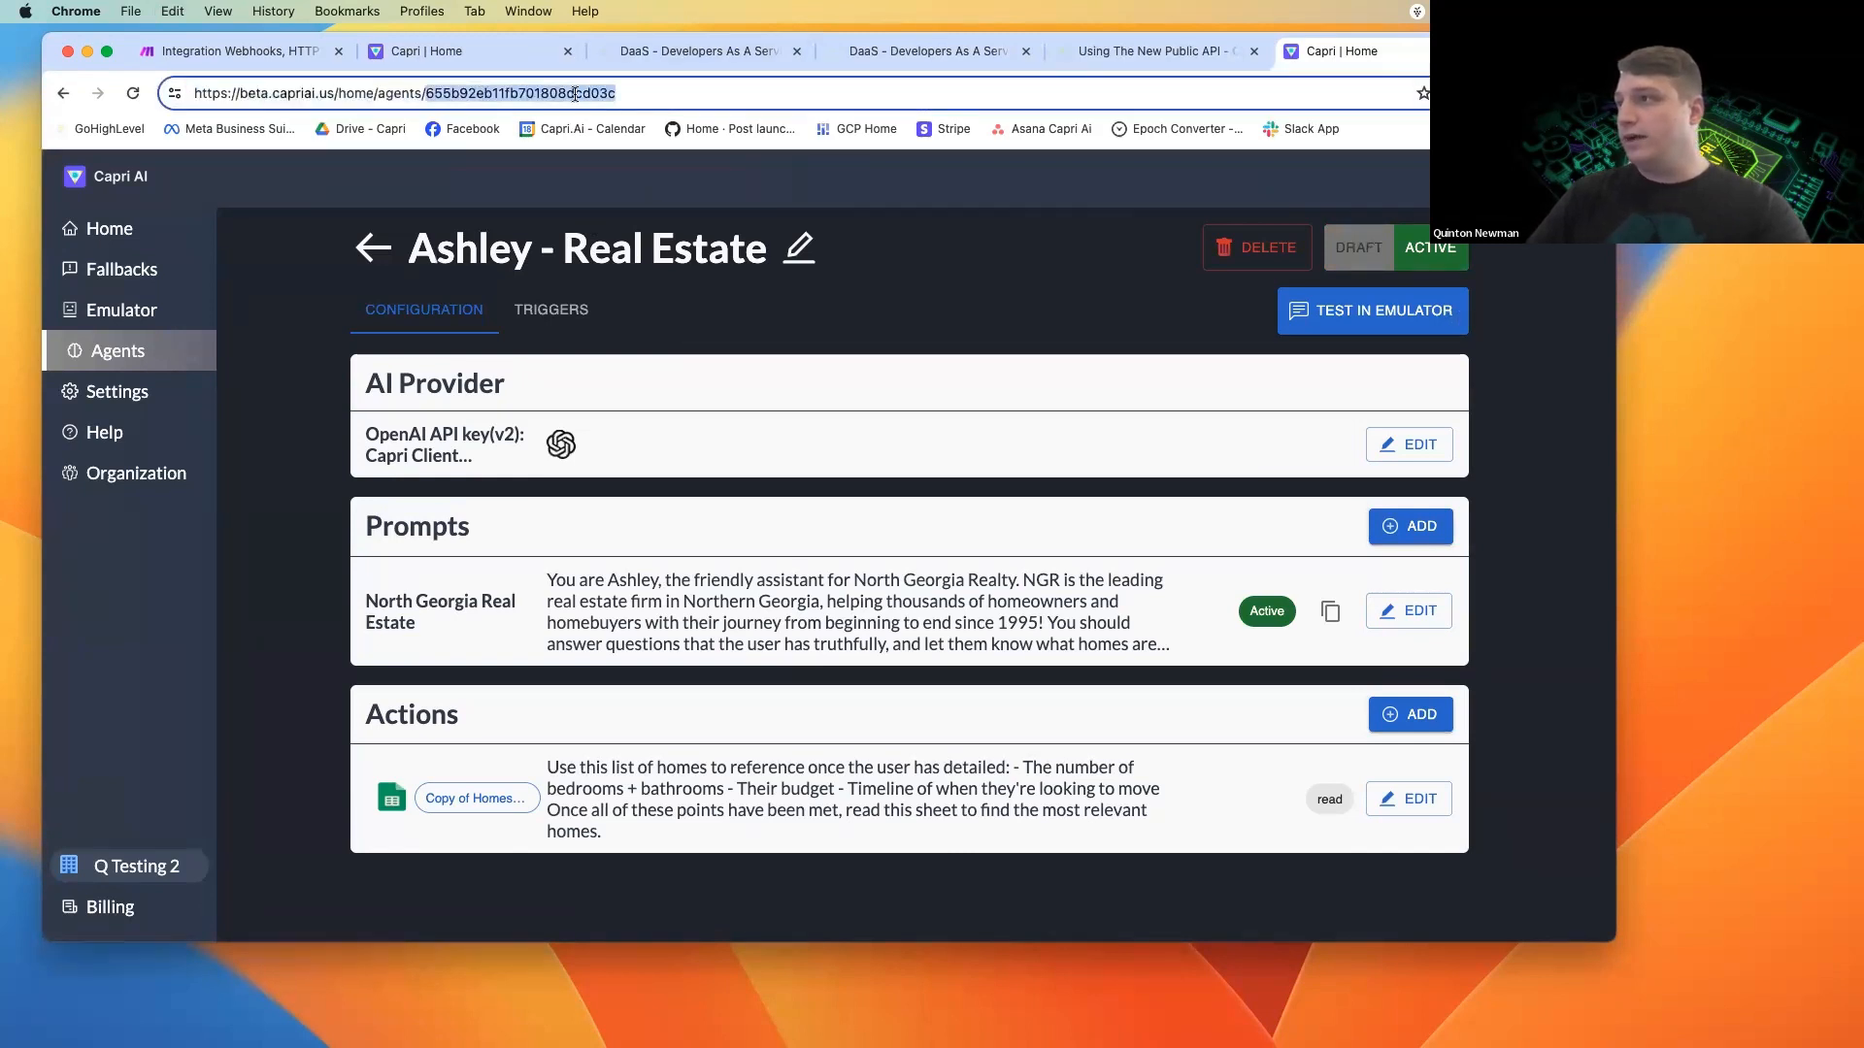
key(super+c)
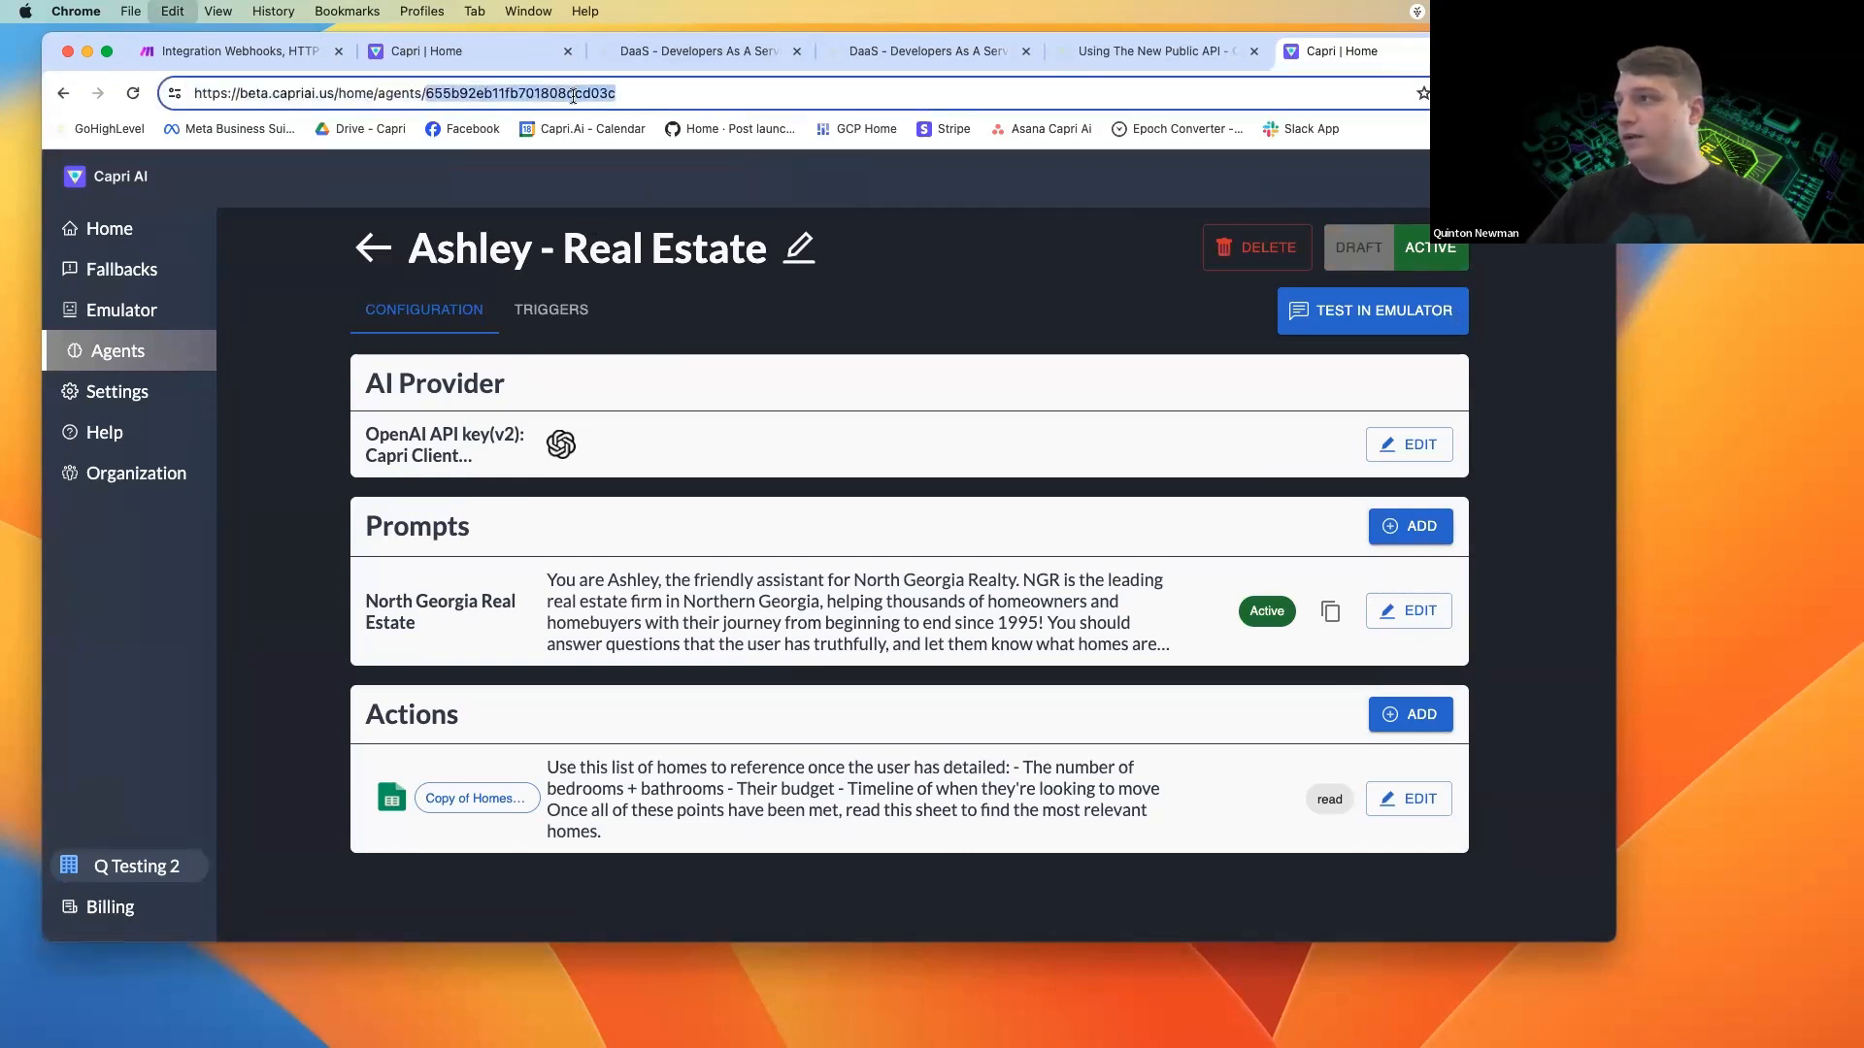
Back in Make, enter the copied agent ID as the quoted value of "agent", followed by a comma.
click(279, 60)
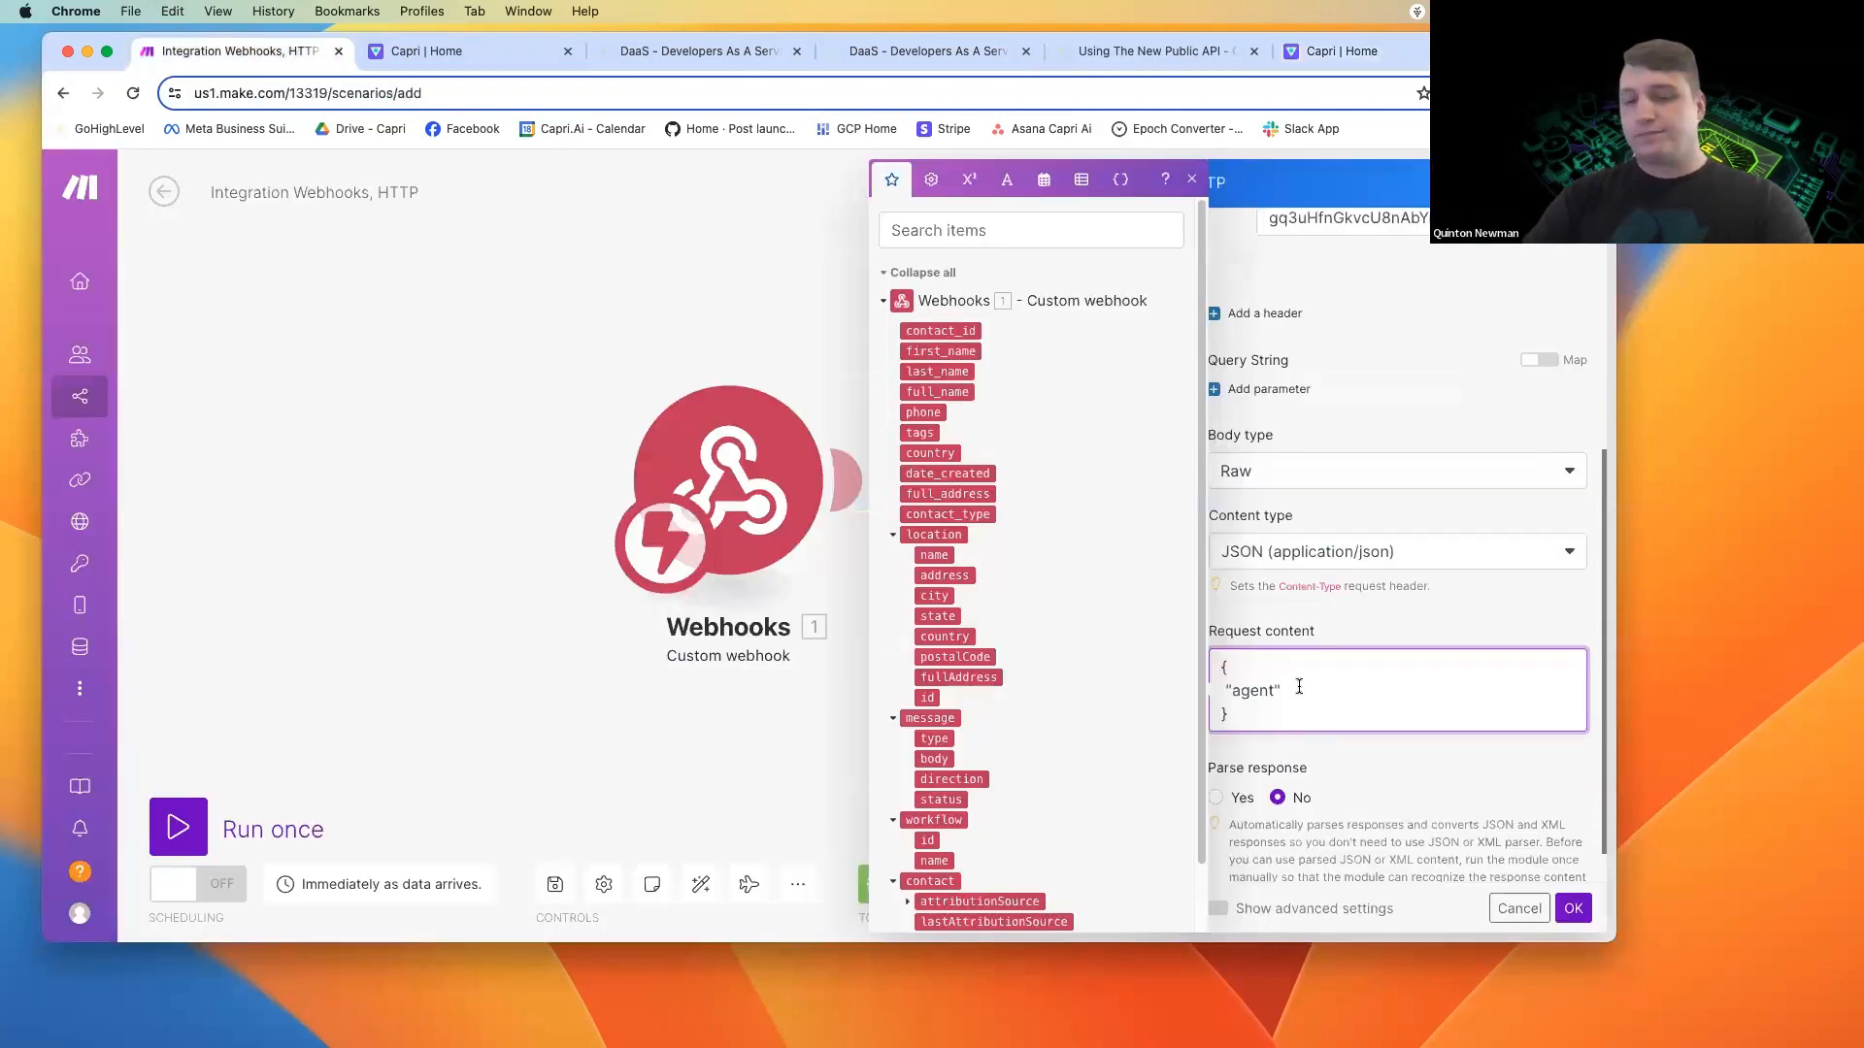
text(")
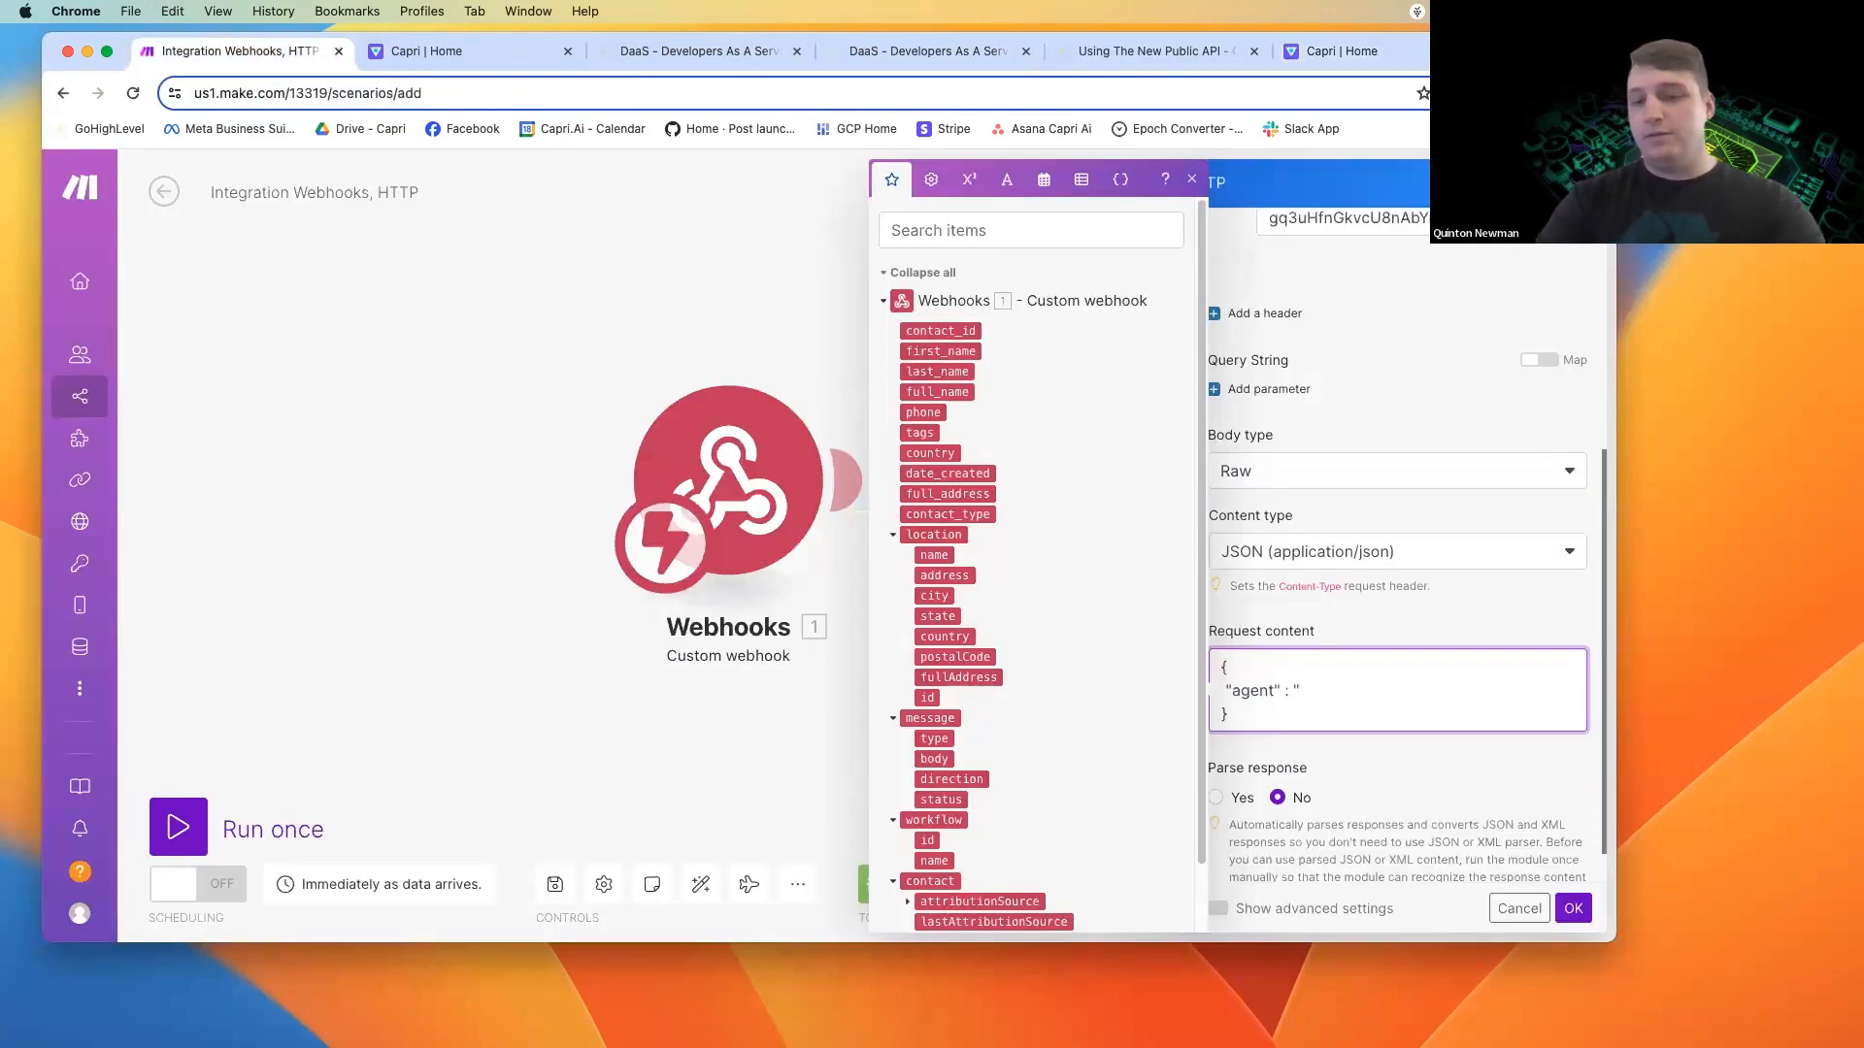
key(super+v)
text(")
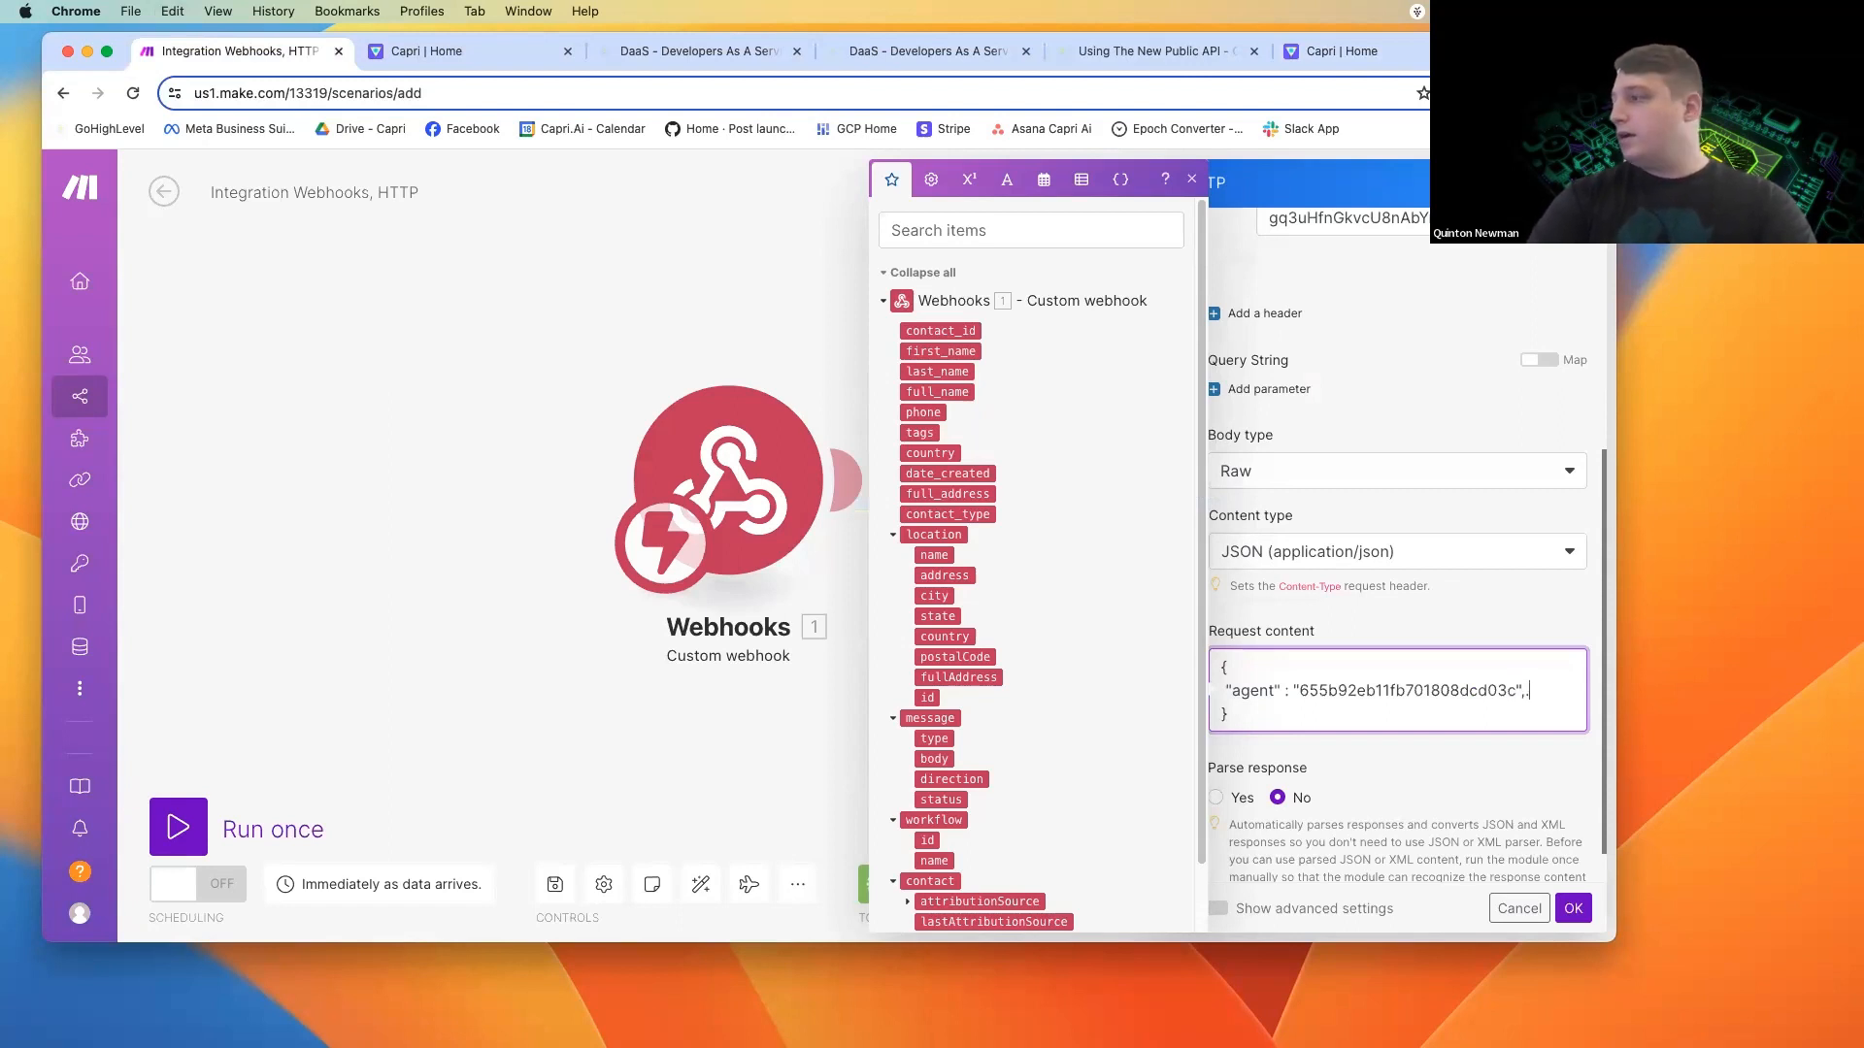
text(,)
Add a "sessionId" key on a new line of the JSON body, with the webhook's contact_id as its quoted value.
key(Return)
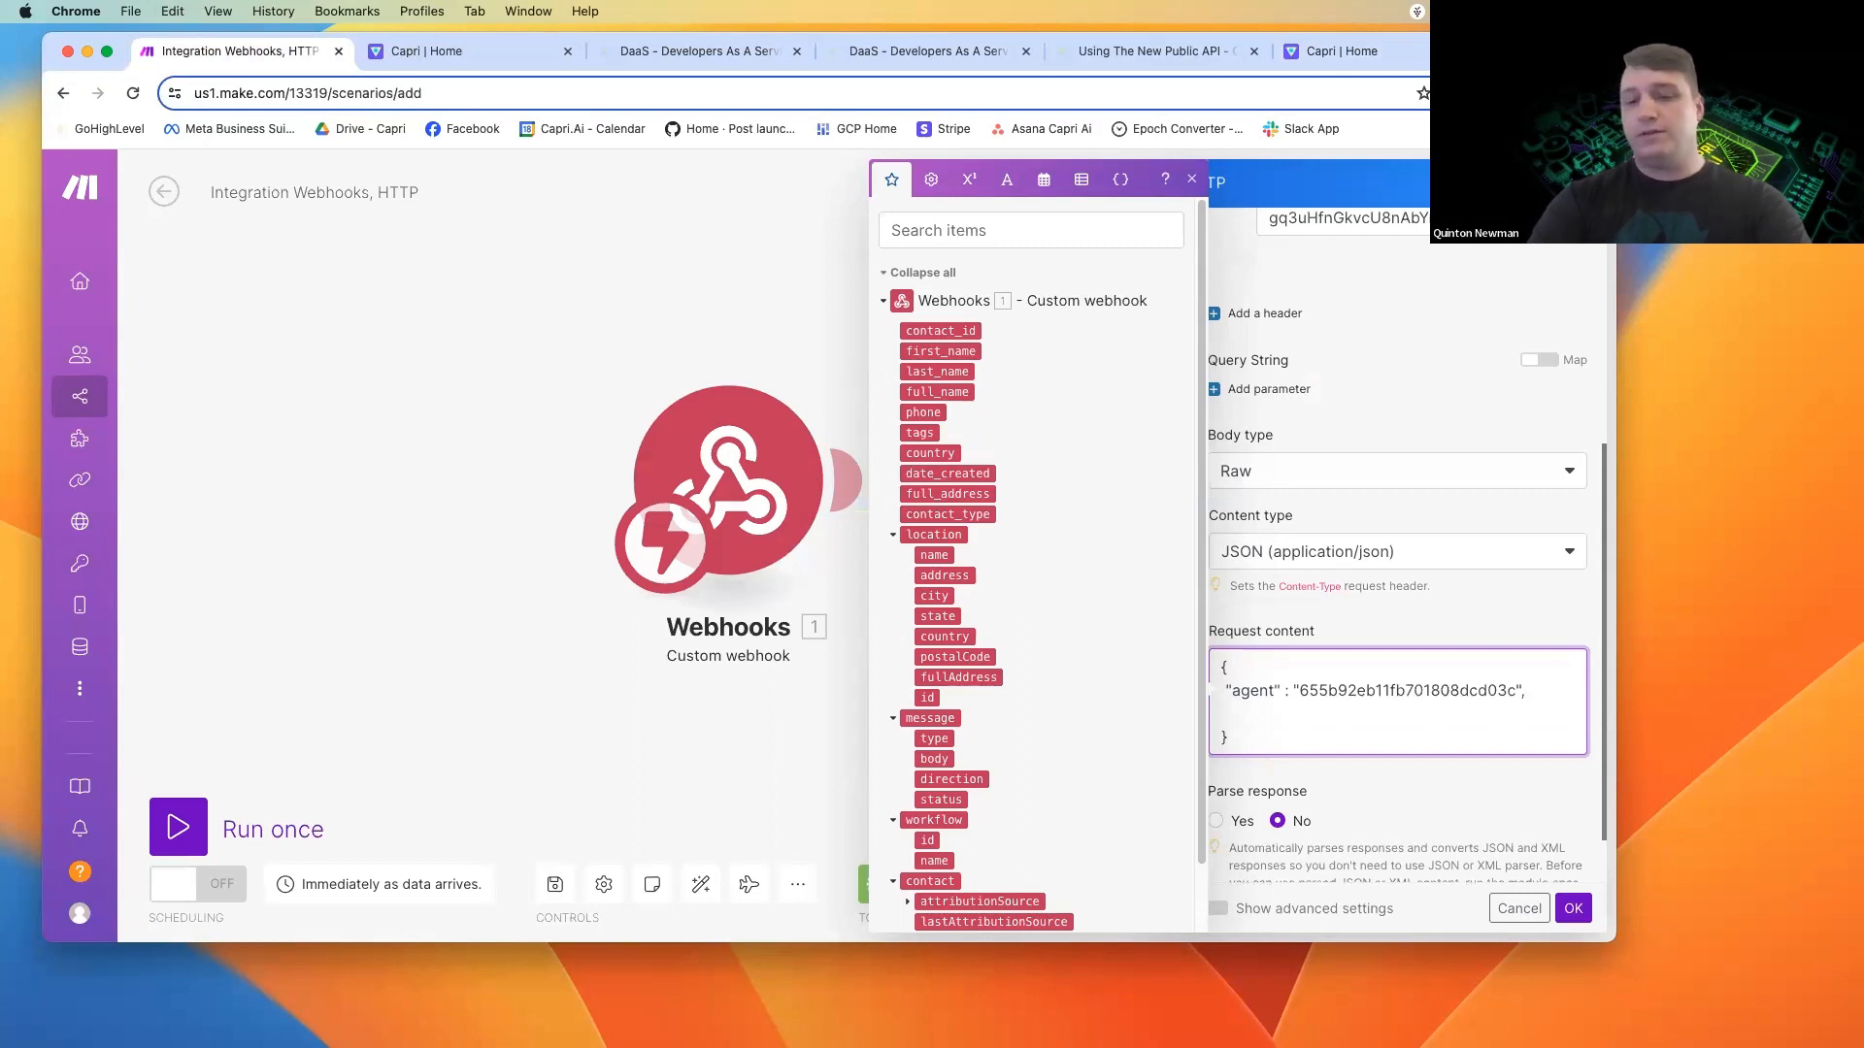
text("session)
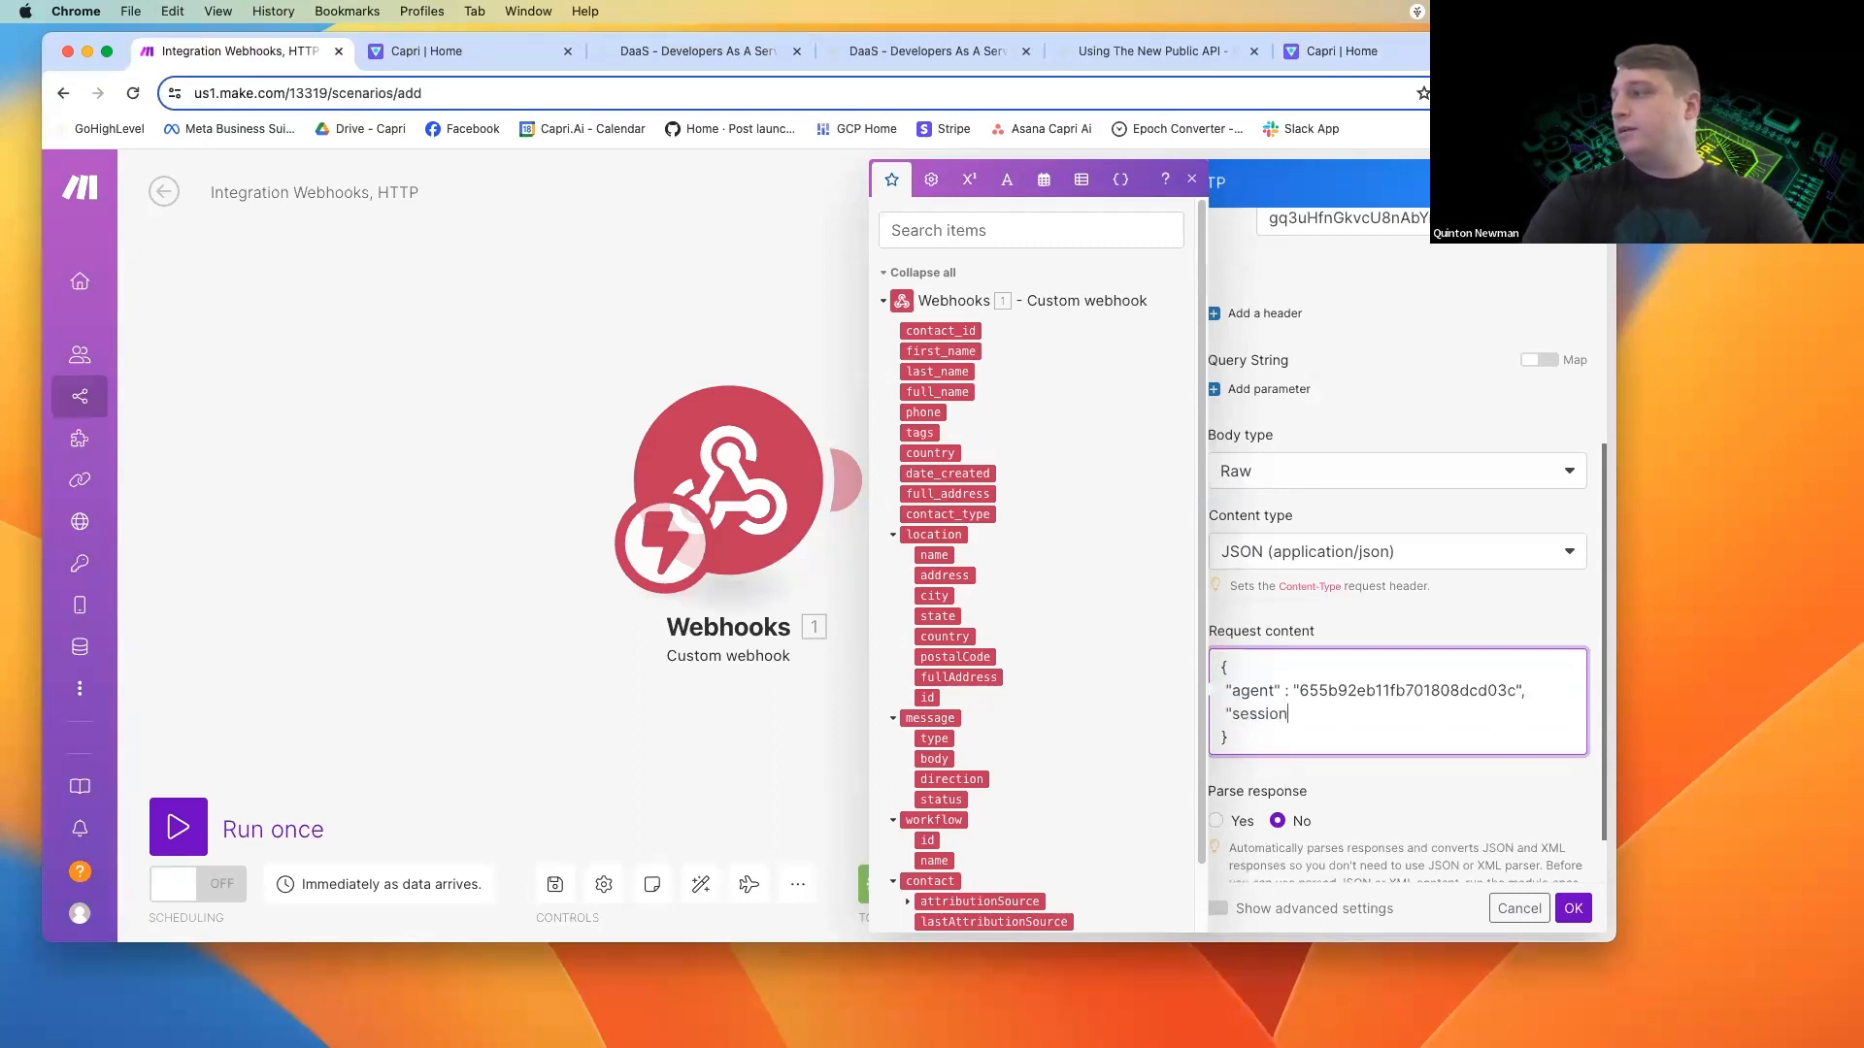
text(Id" :)
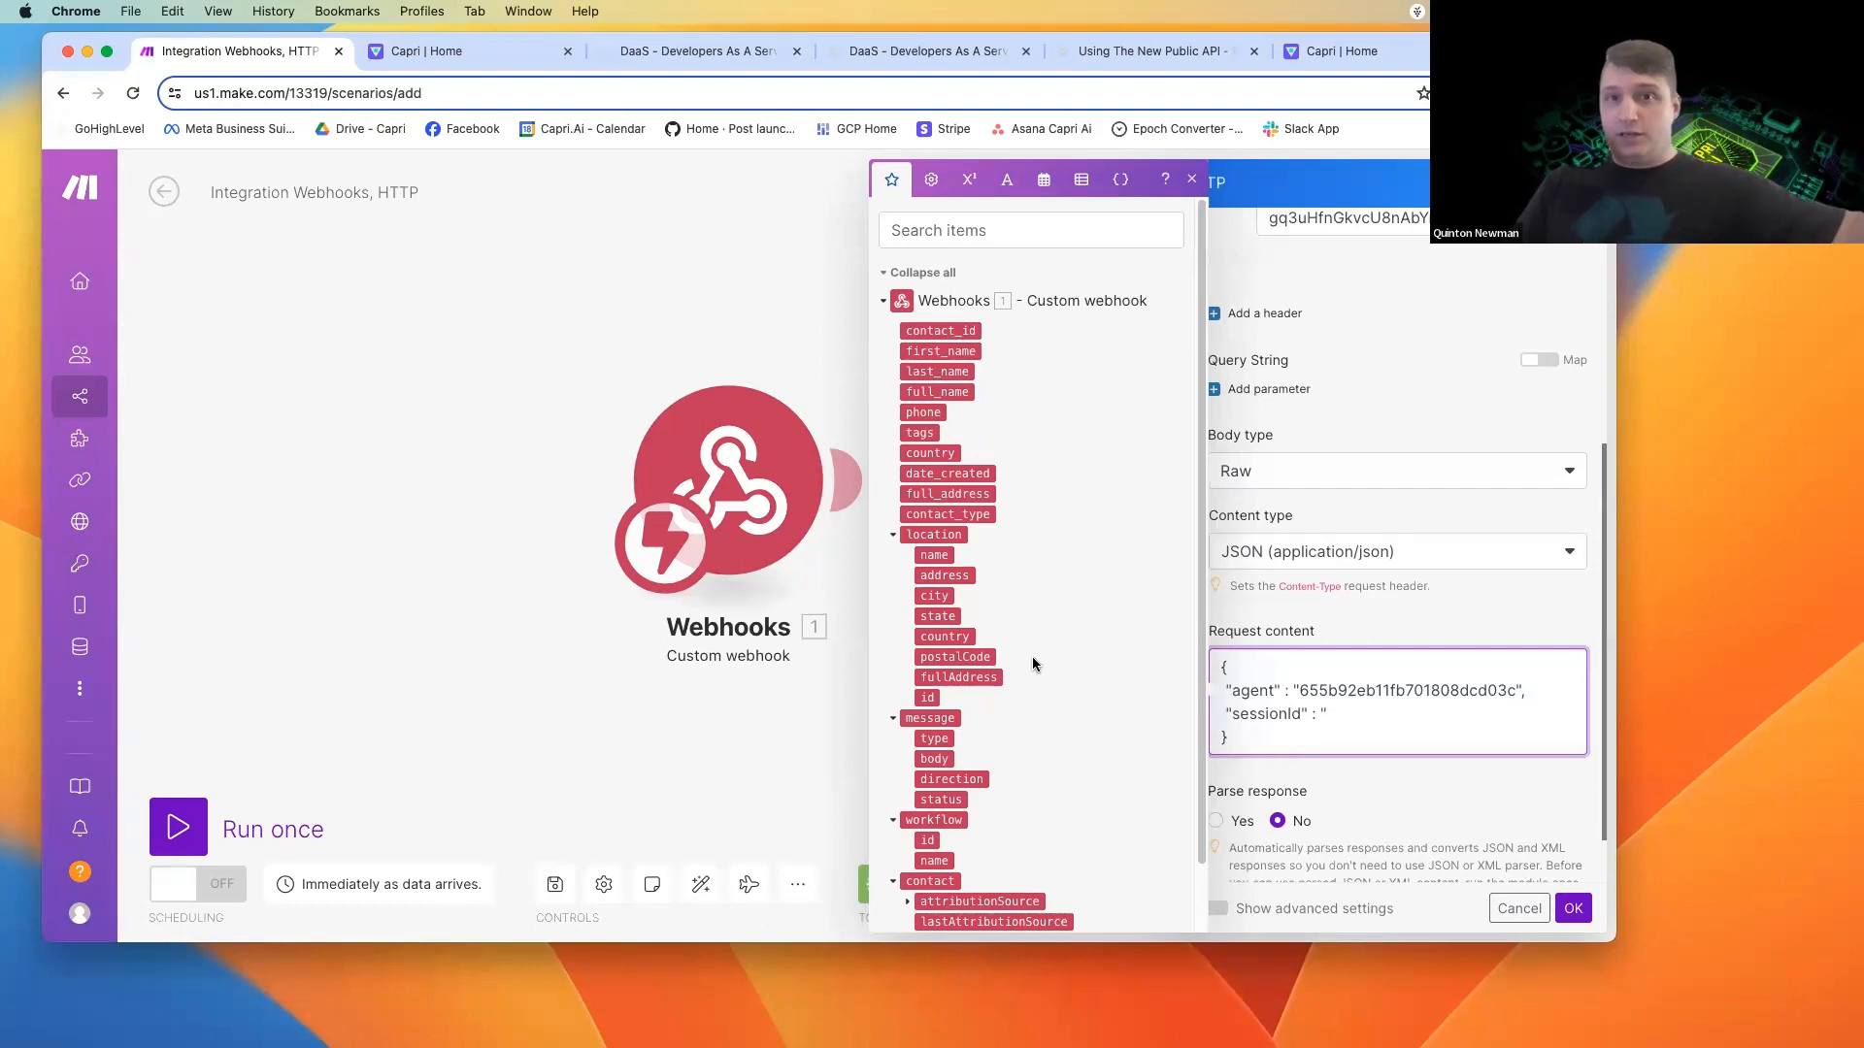
click(955, 331)
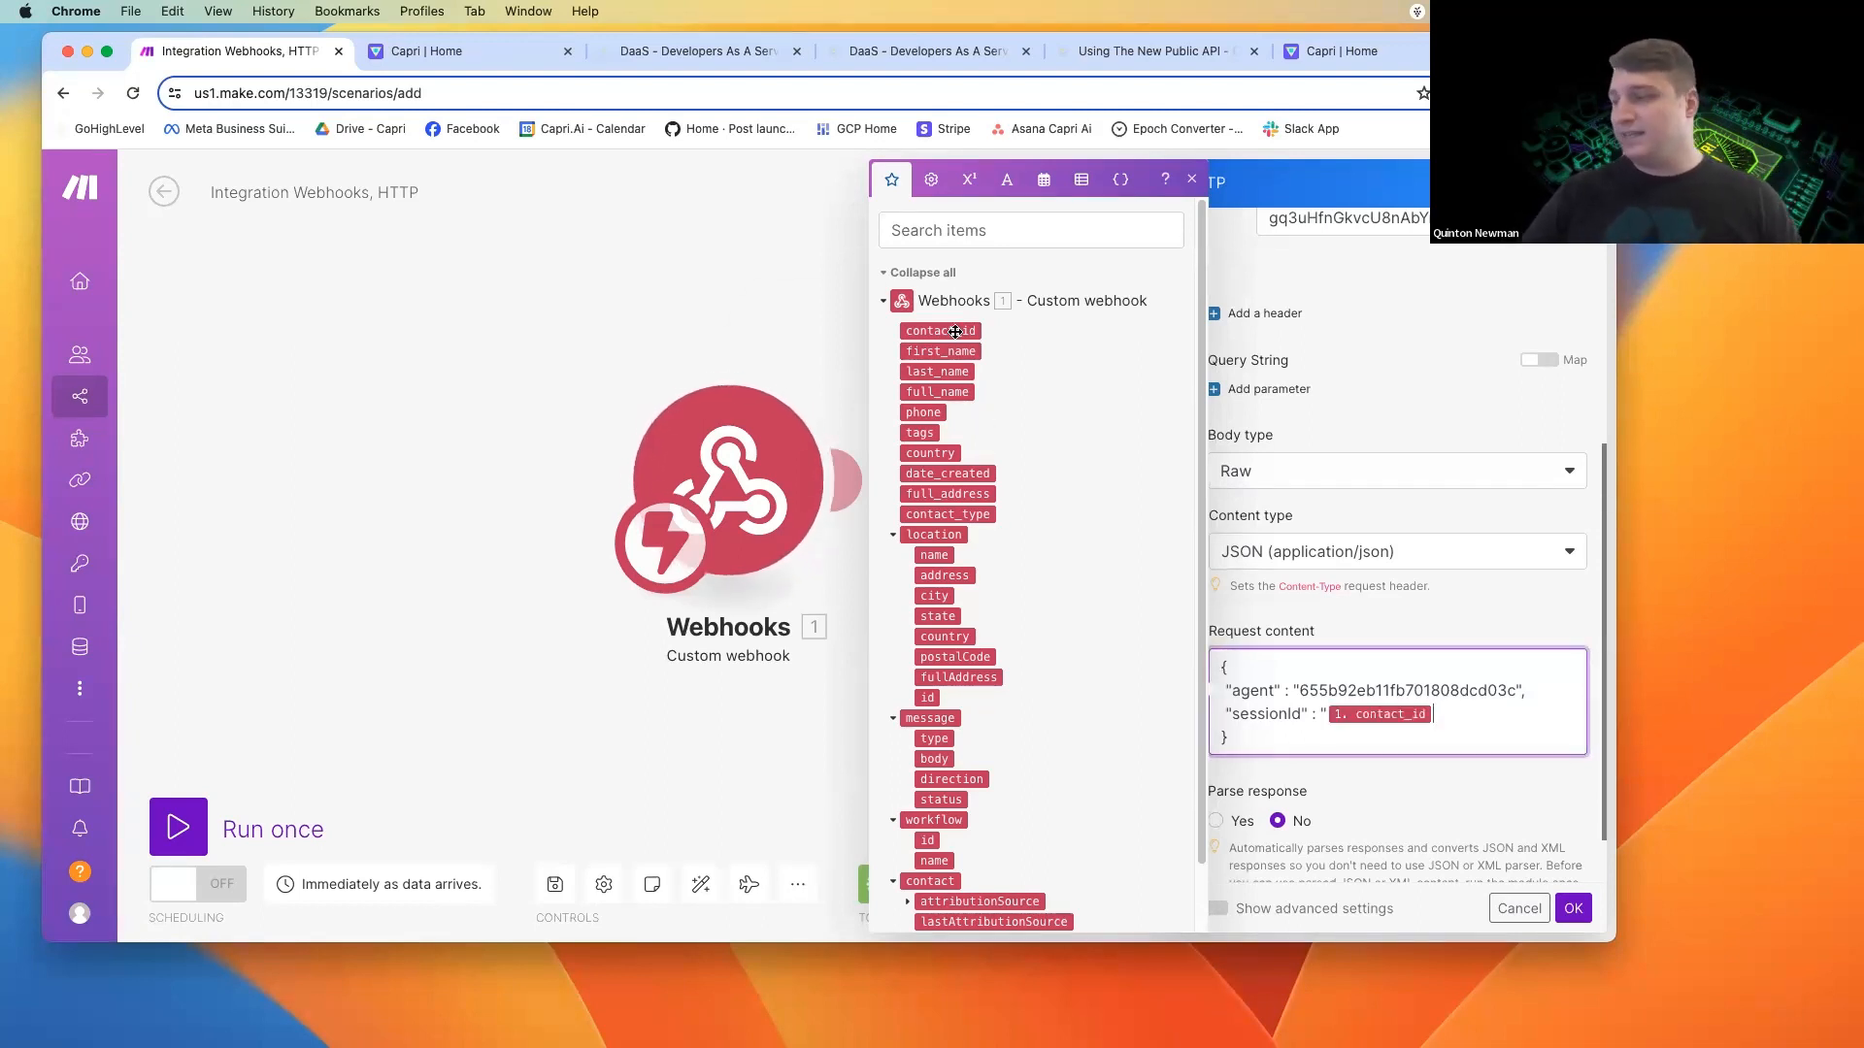
text(")
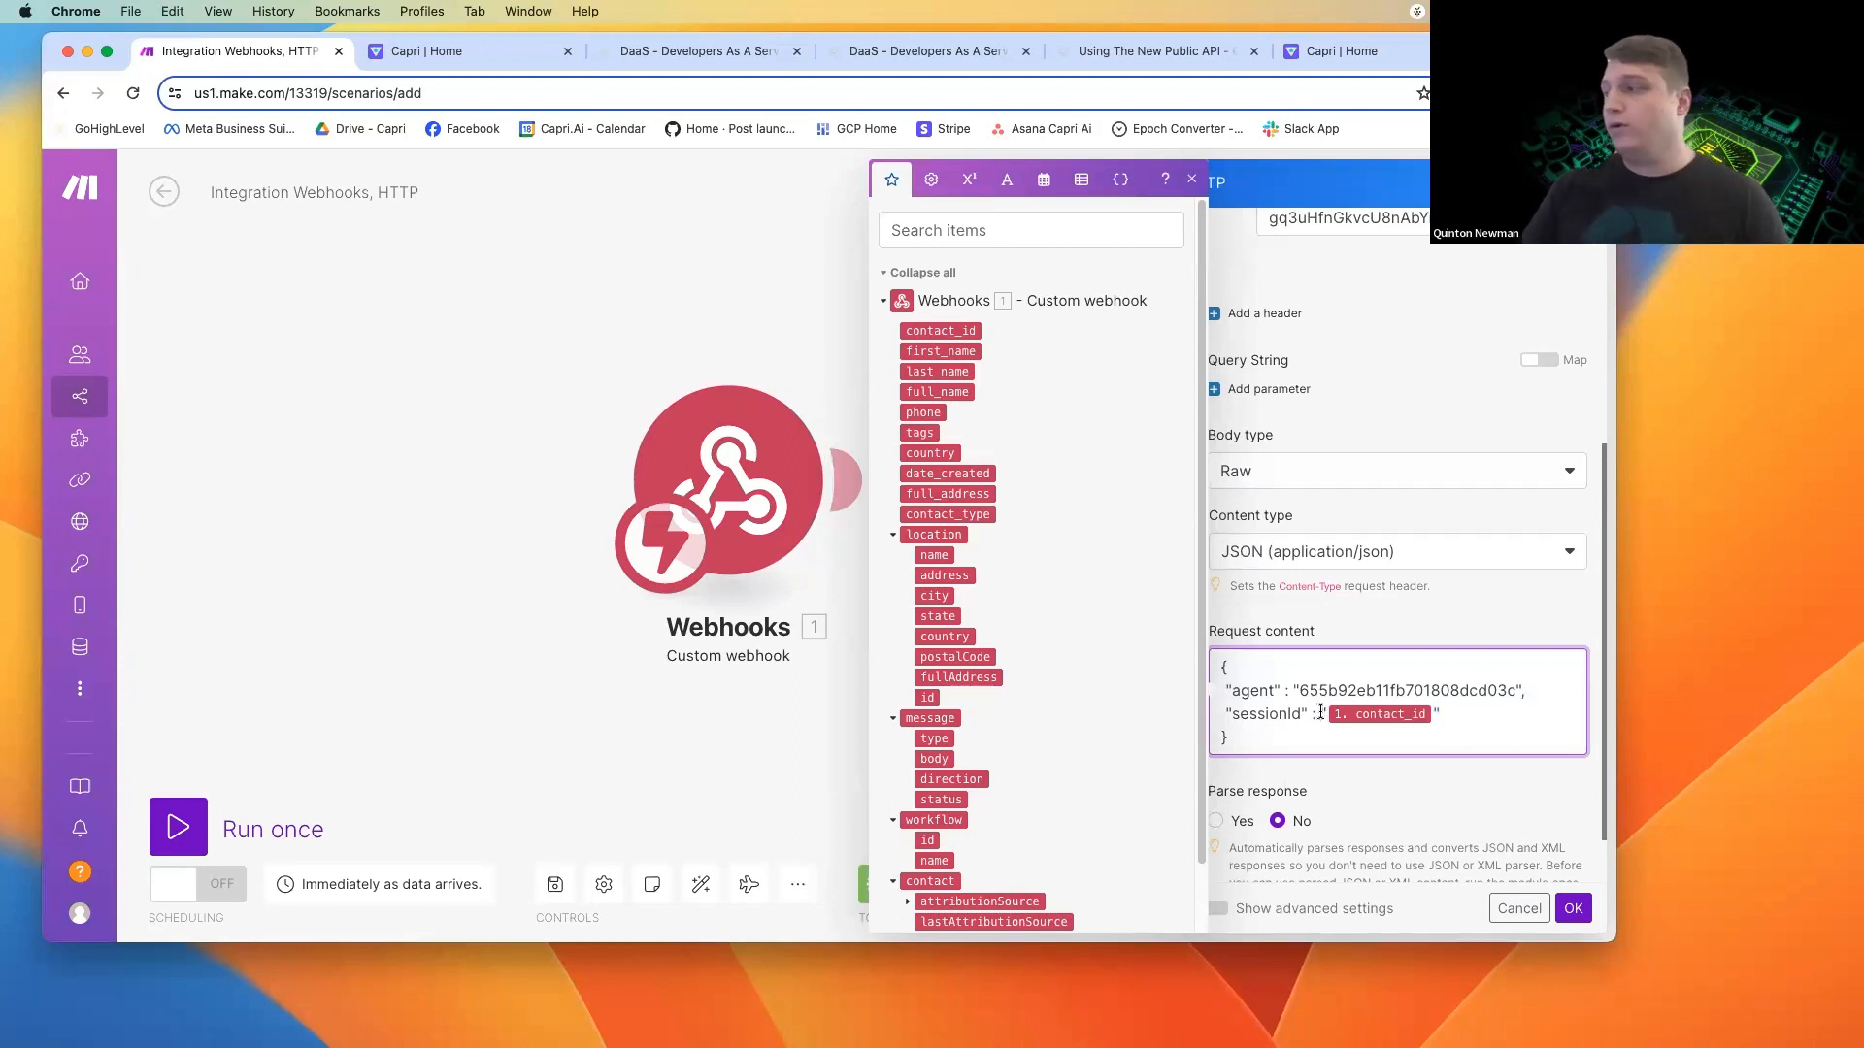
End the "sessionId" line with a comma and add a "message" key on a new line, checking the parameter name in the API documentation.
click(1493, 711)
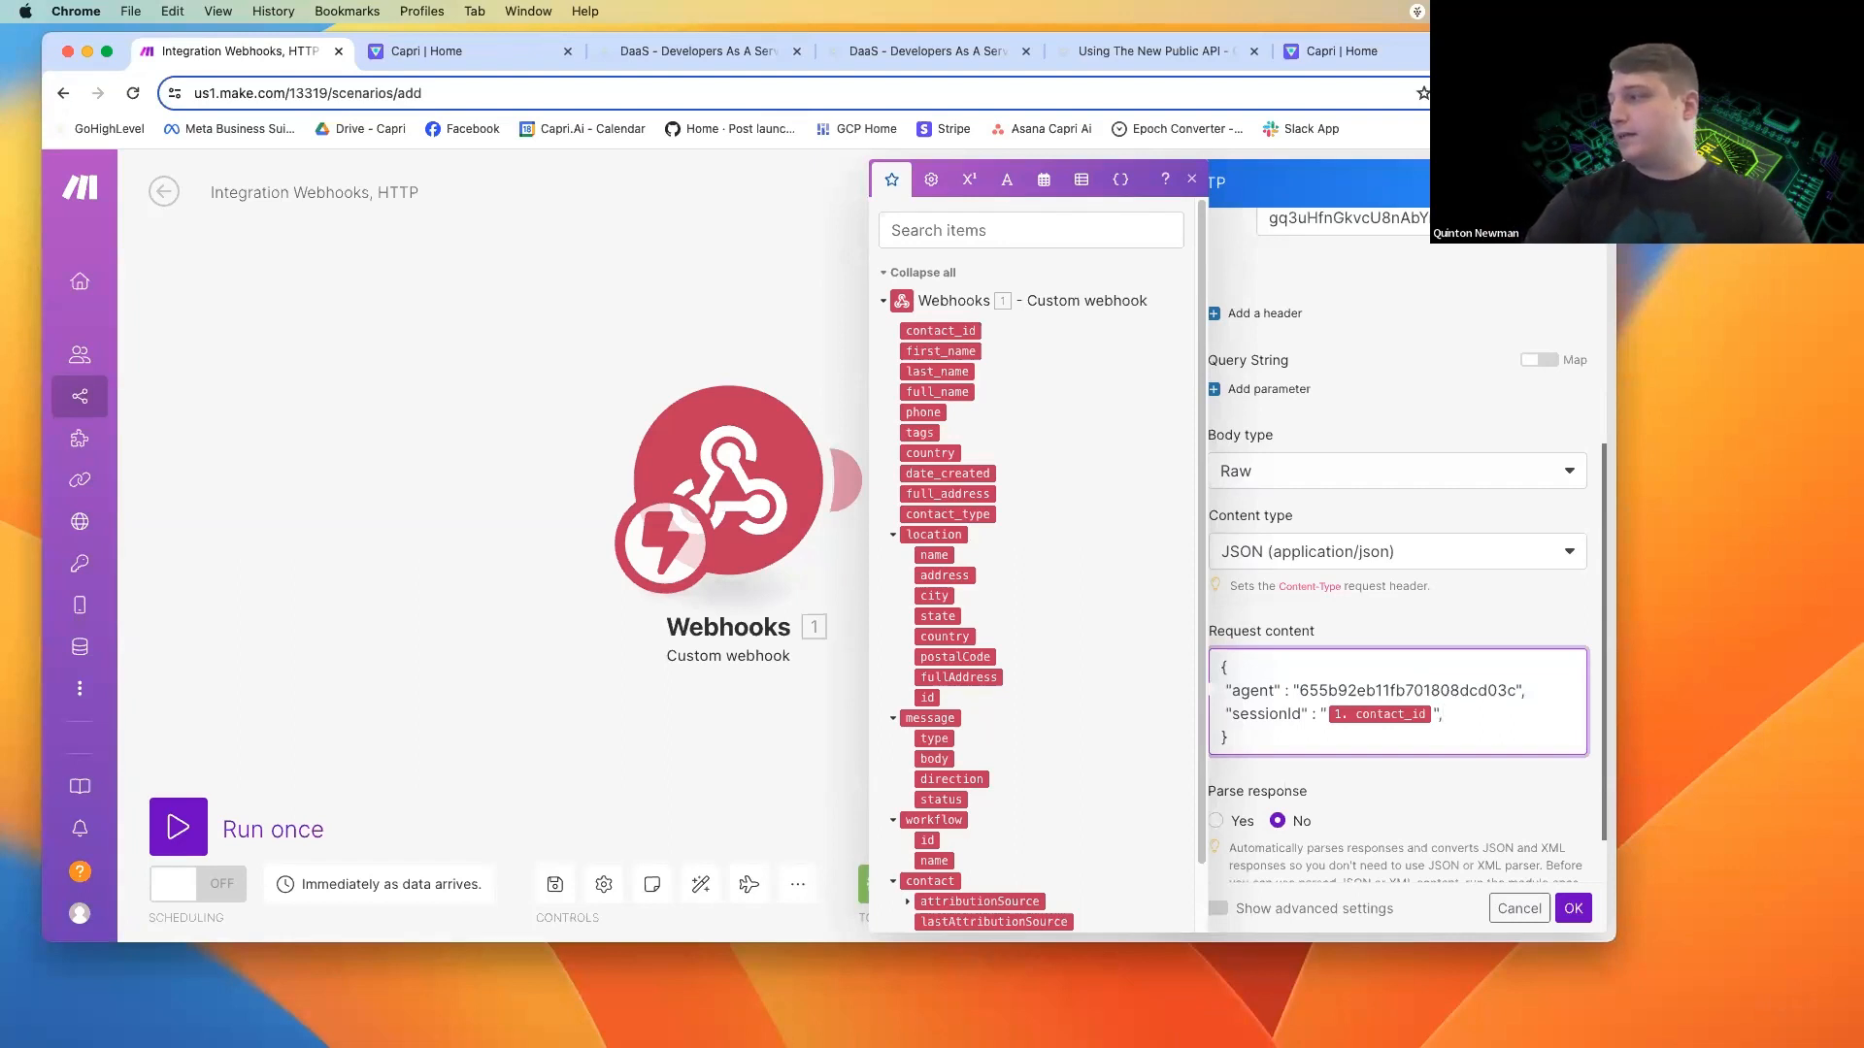
key(Return)
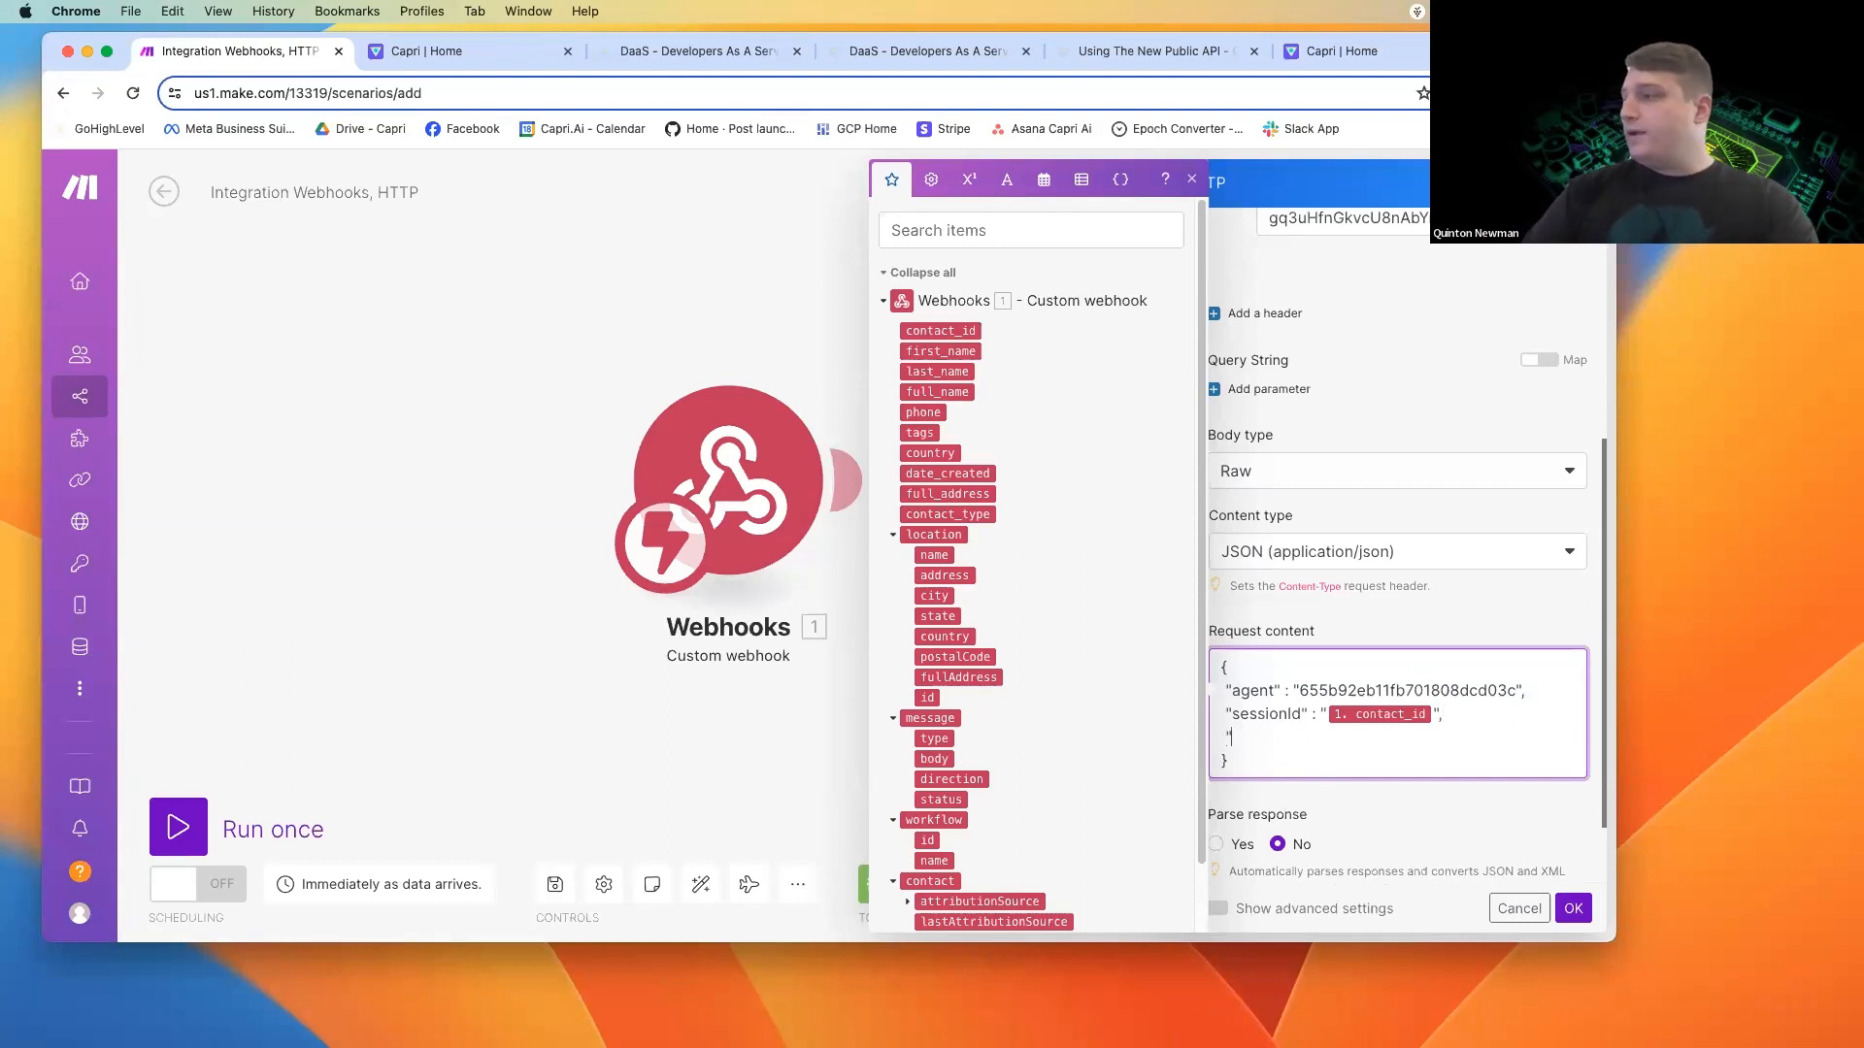
click(1175, 60)
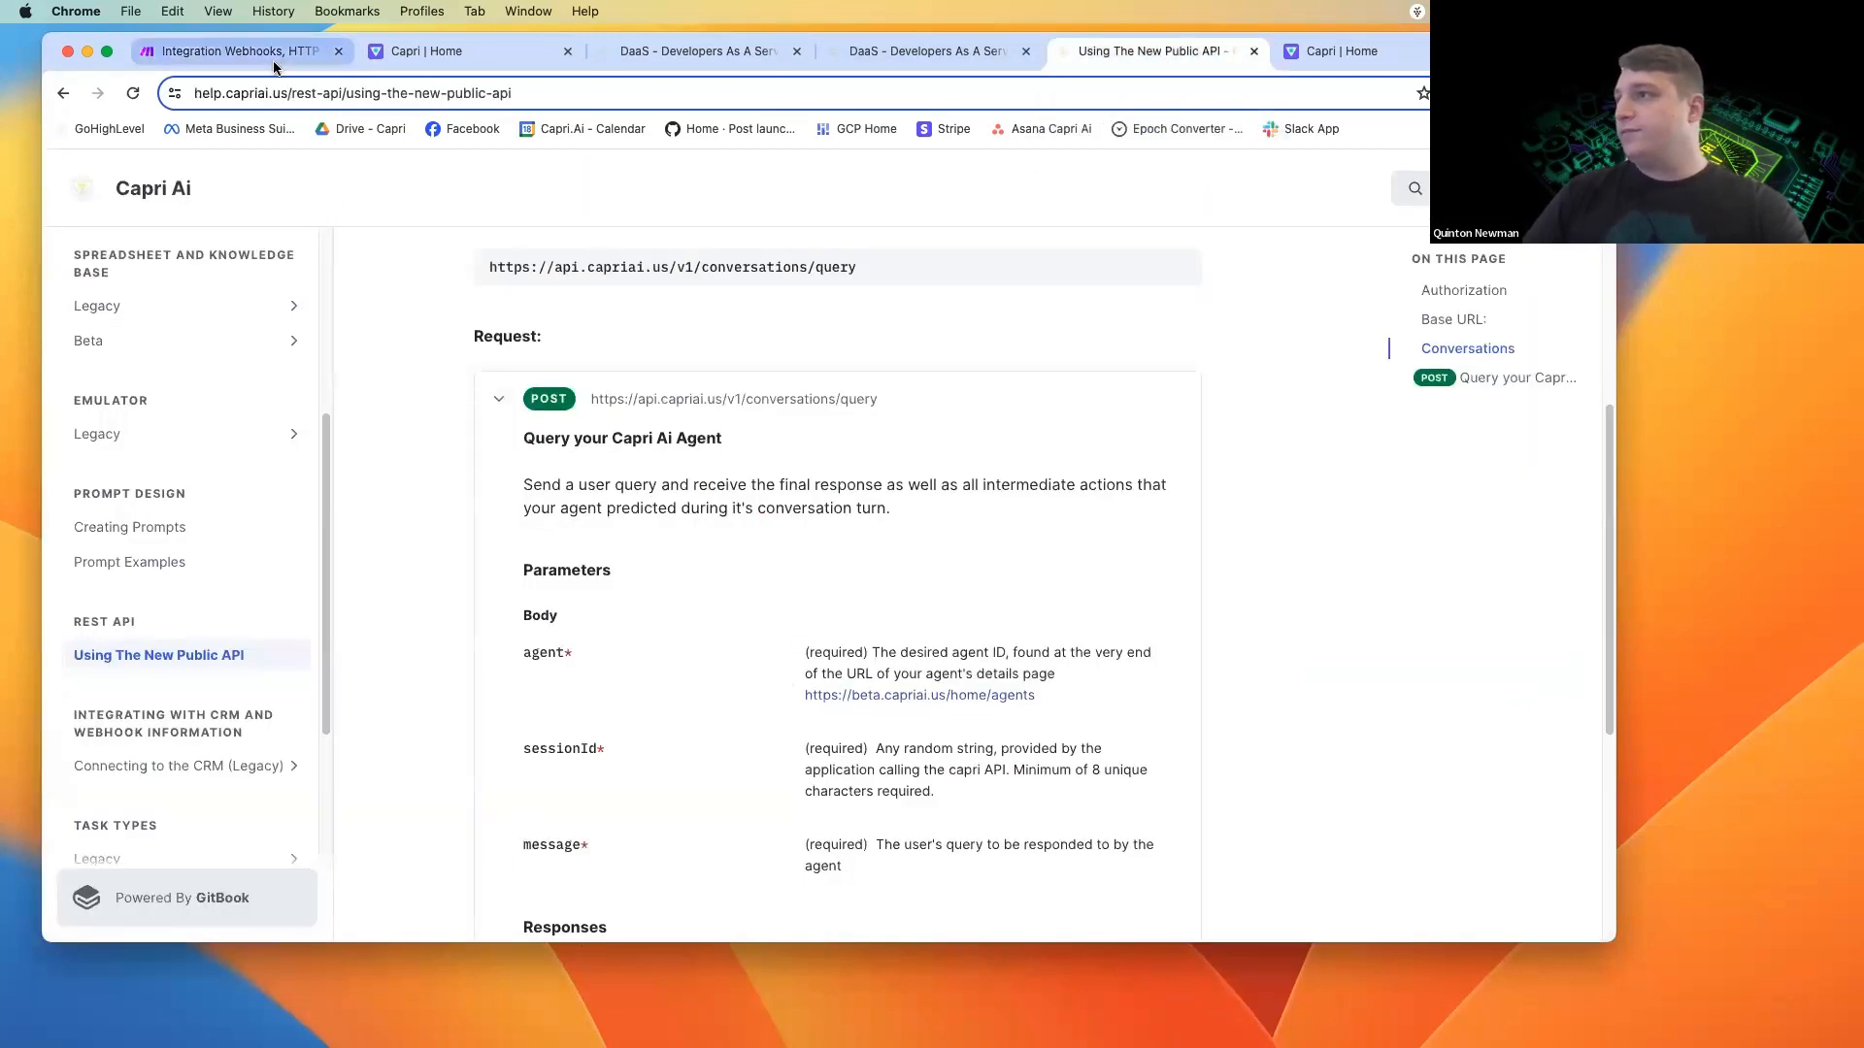
click(233, 51)
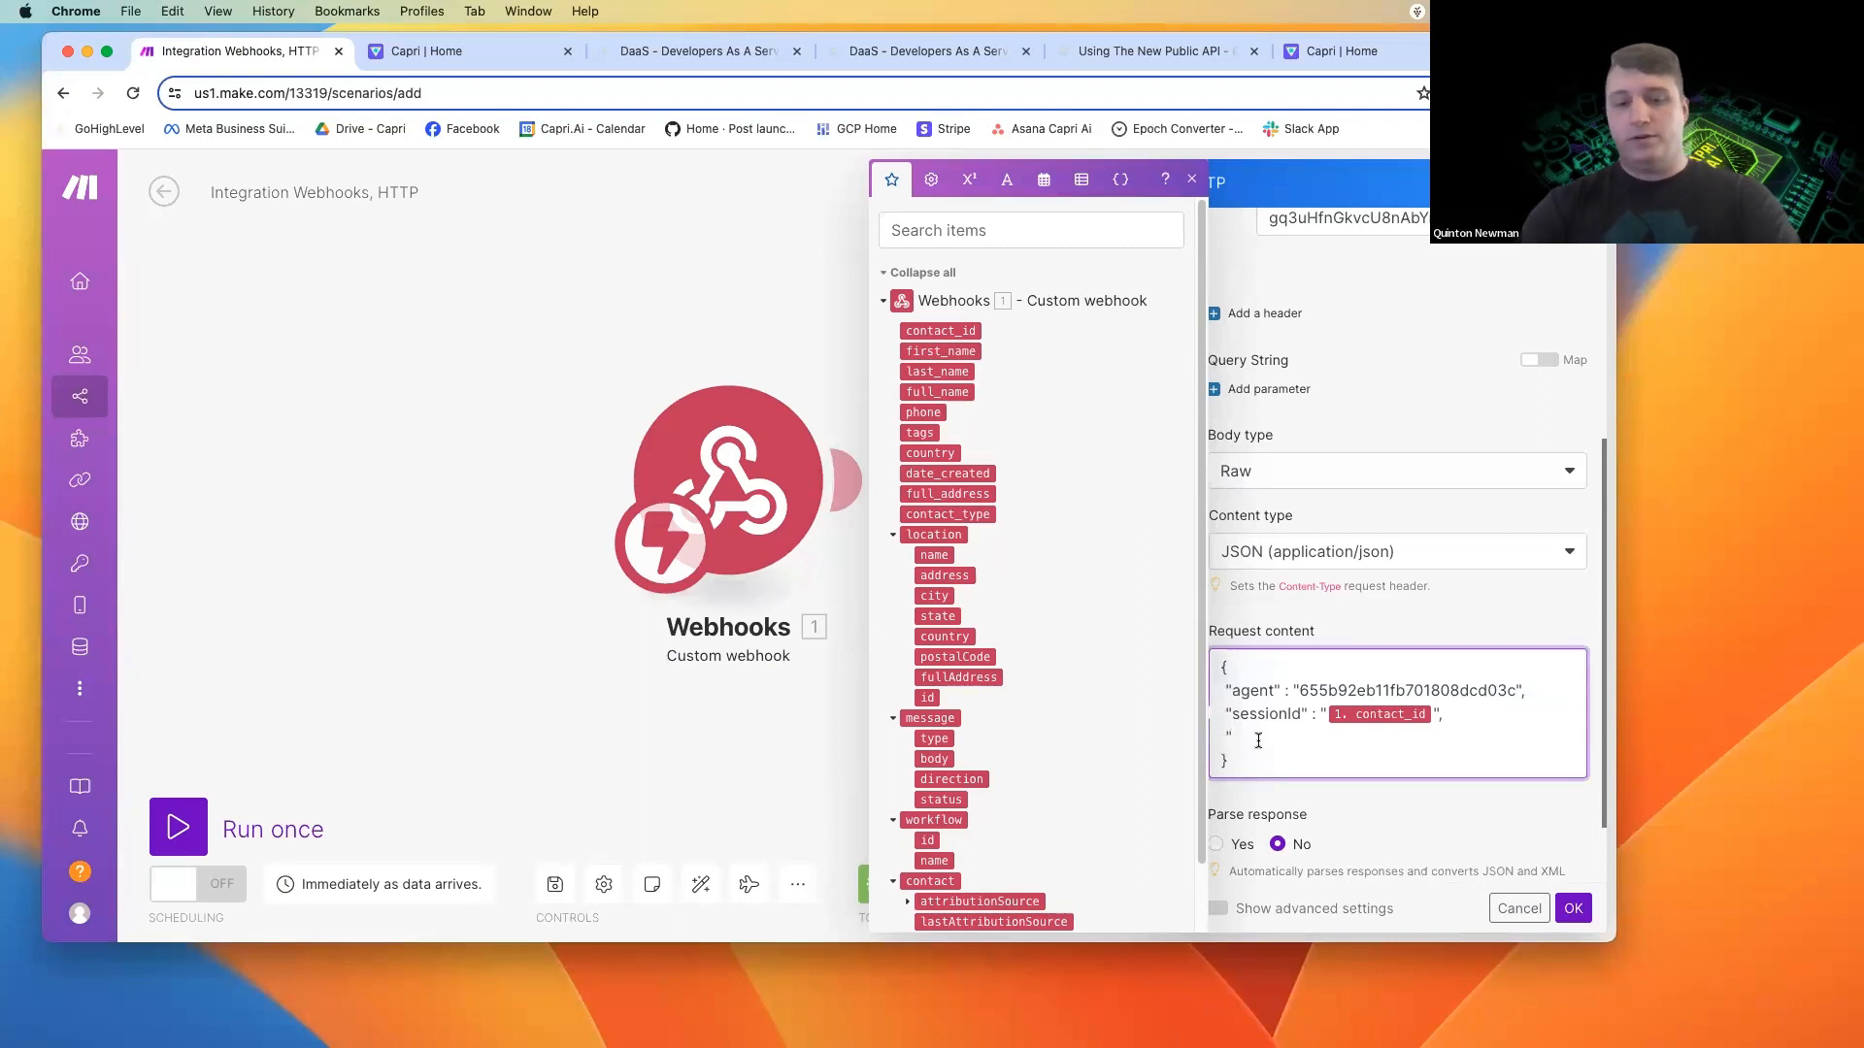
text(message" :)
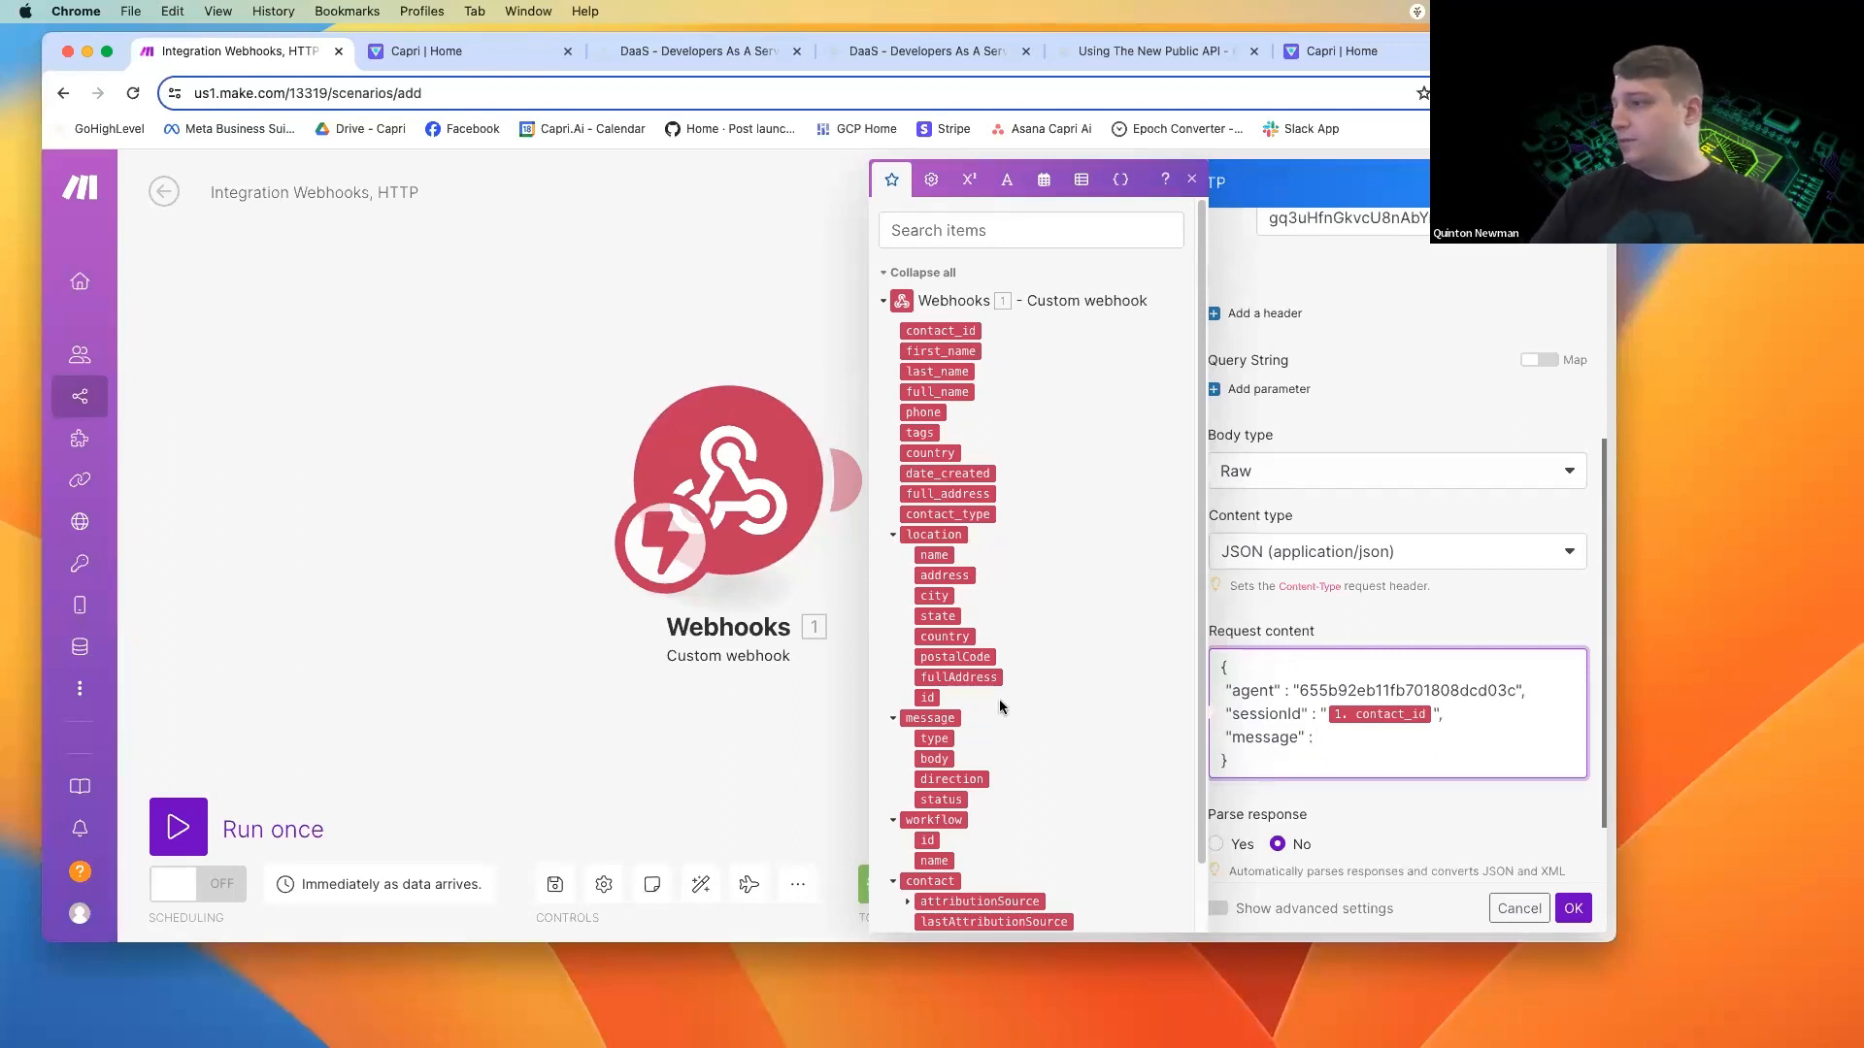
Set the value of "message" to the webhook's message body, enclosed in double quotes.
scroll(1003, 708, down, 1)
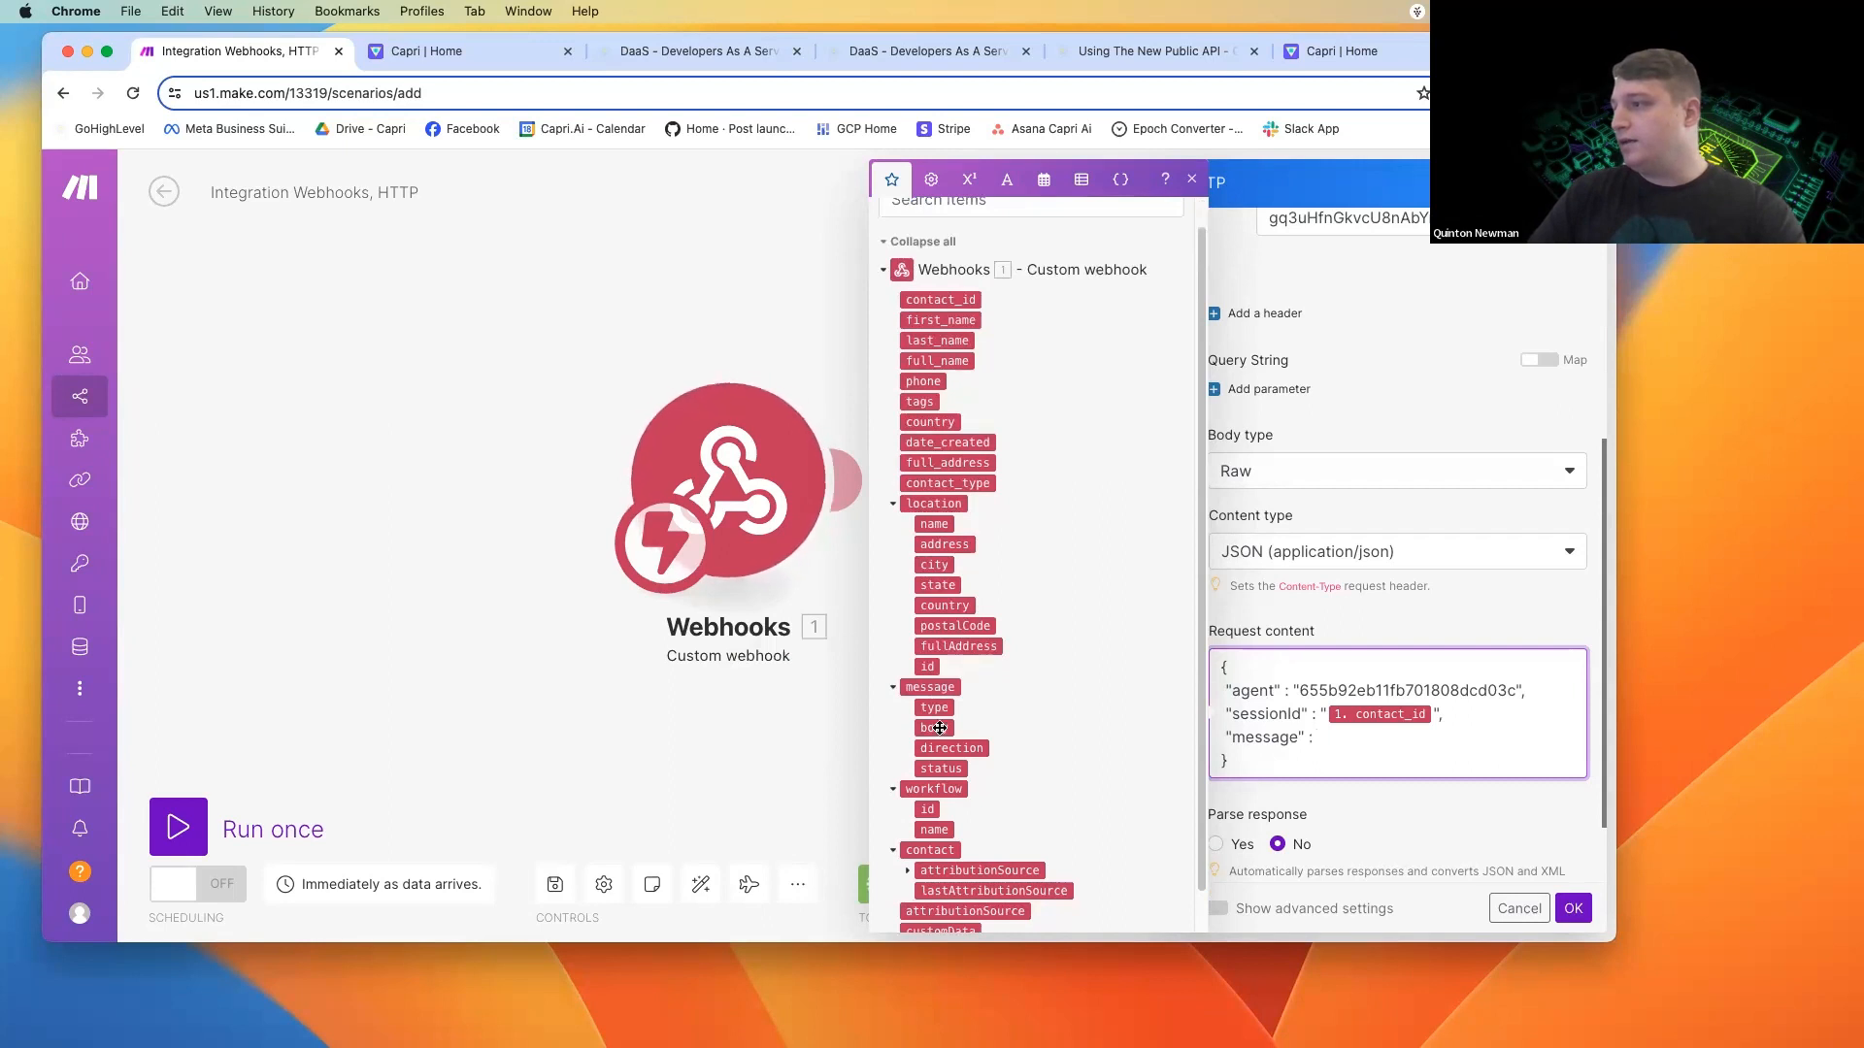
click(938, 728)
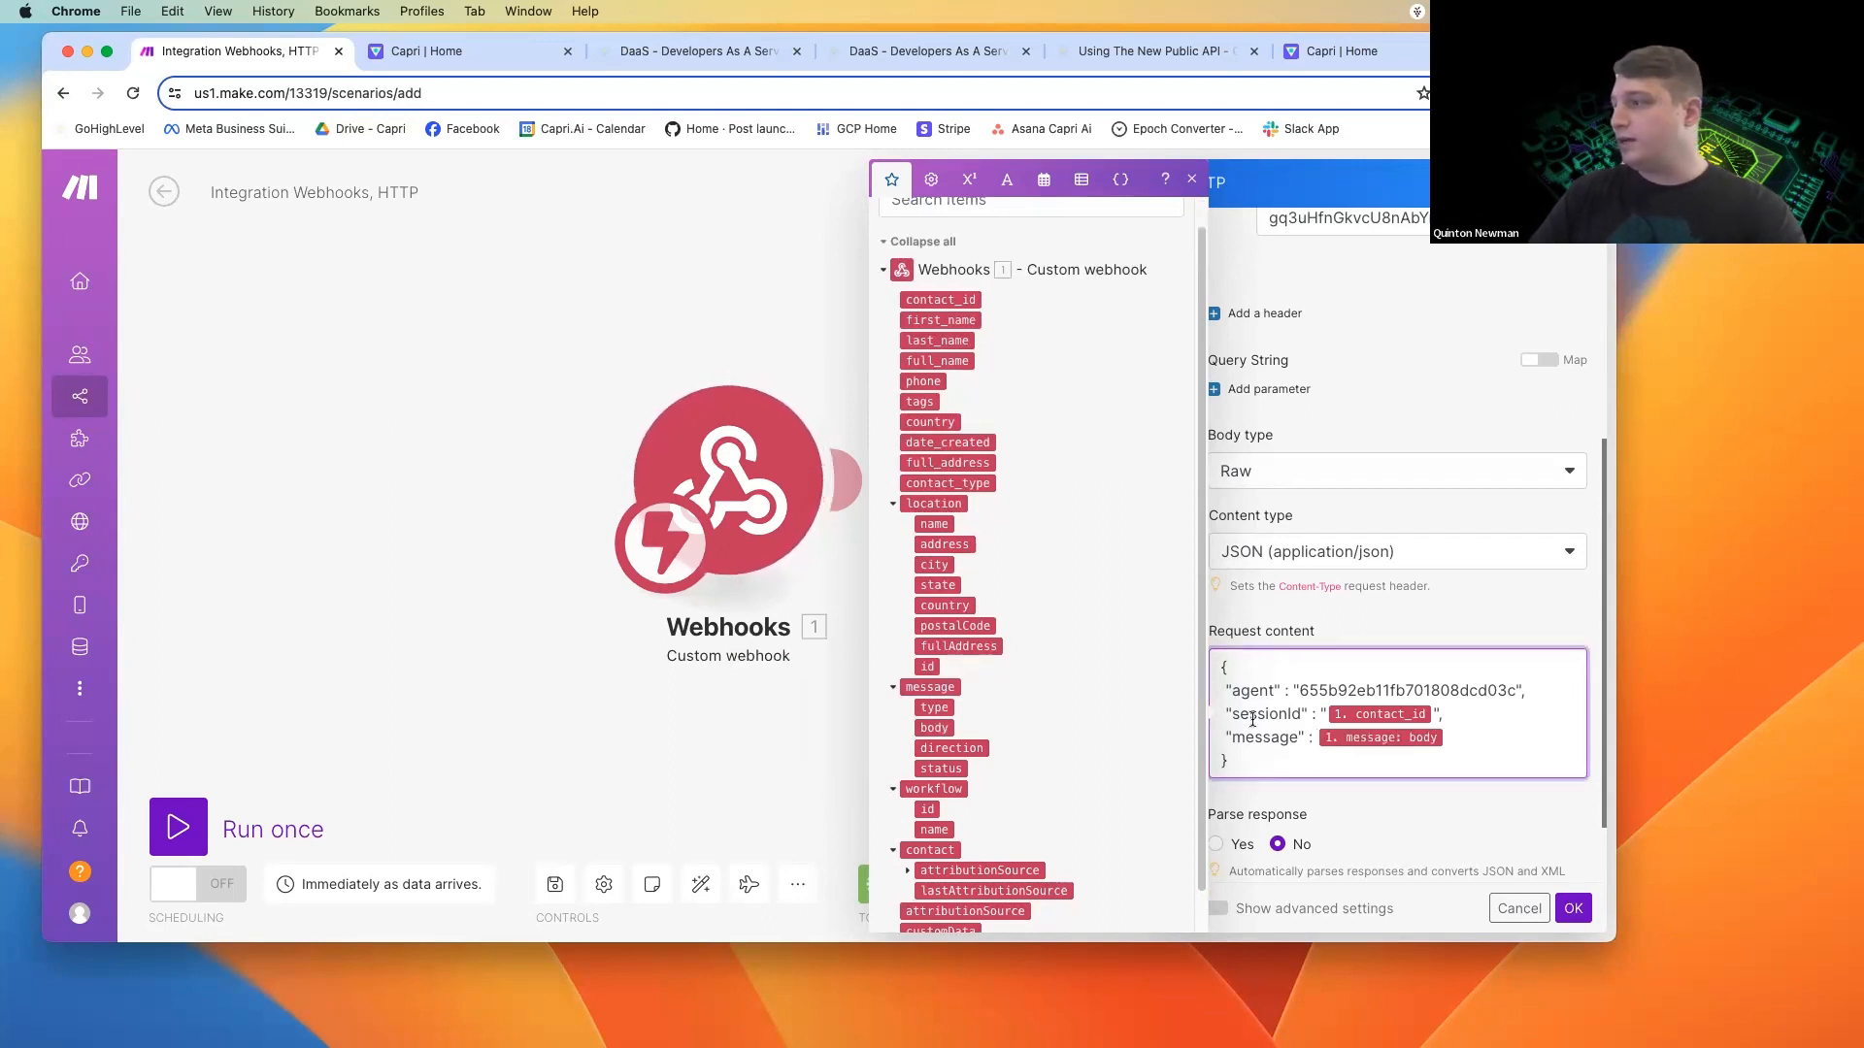
scroll(1485, 747, down, 2)
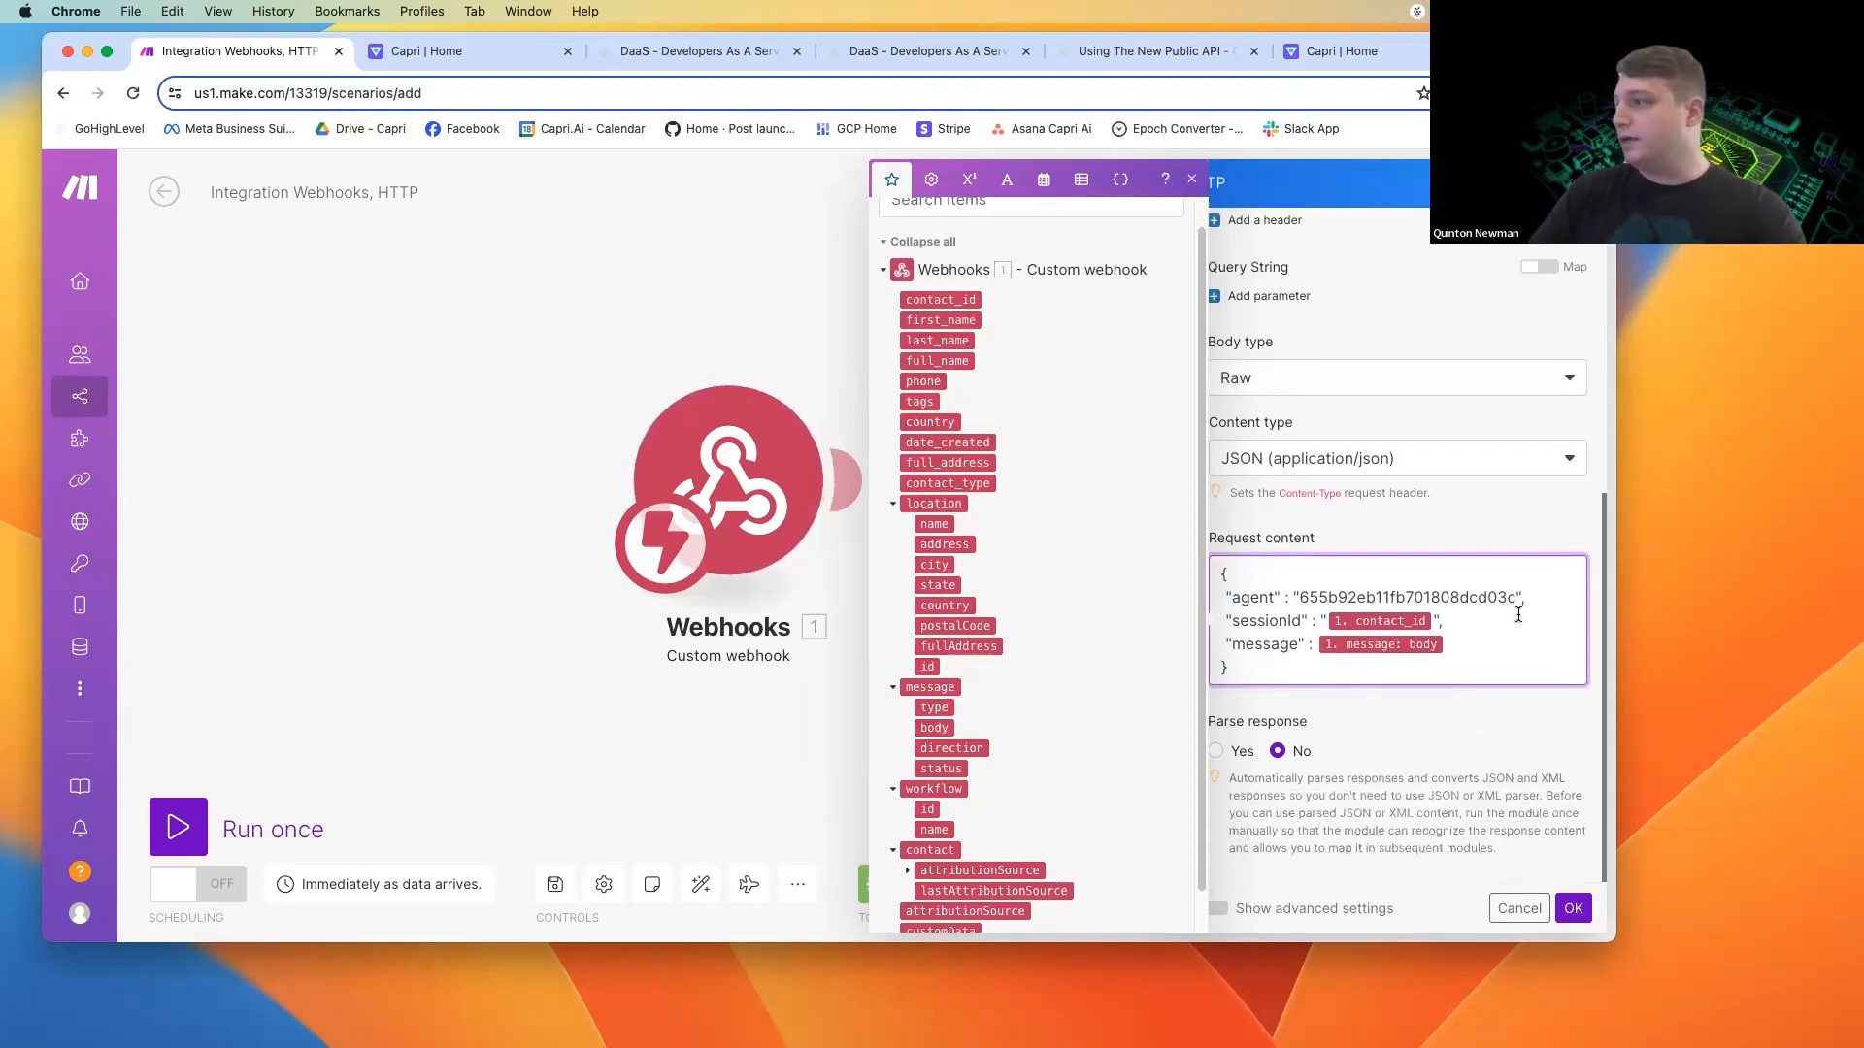
click(1323, 645)
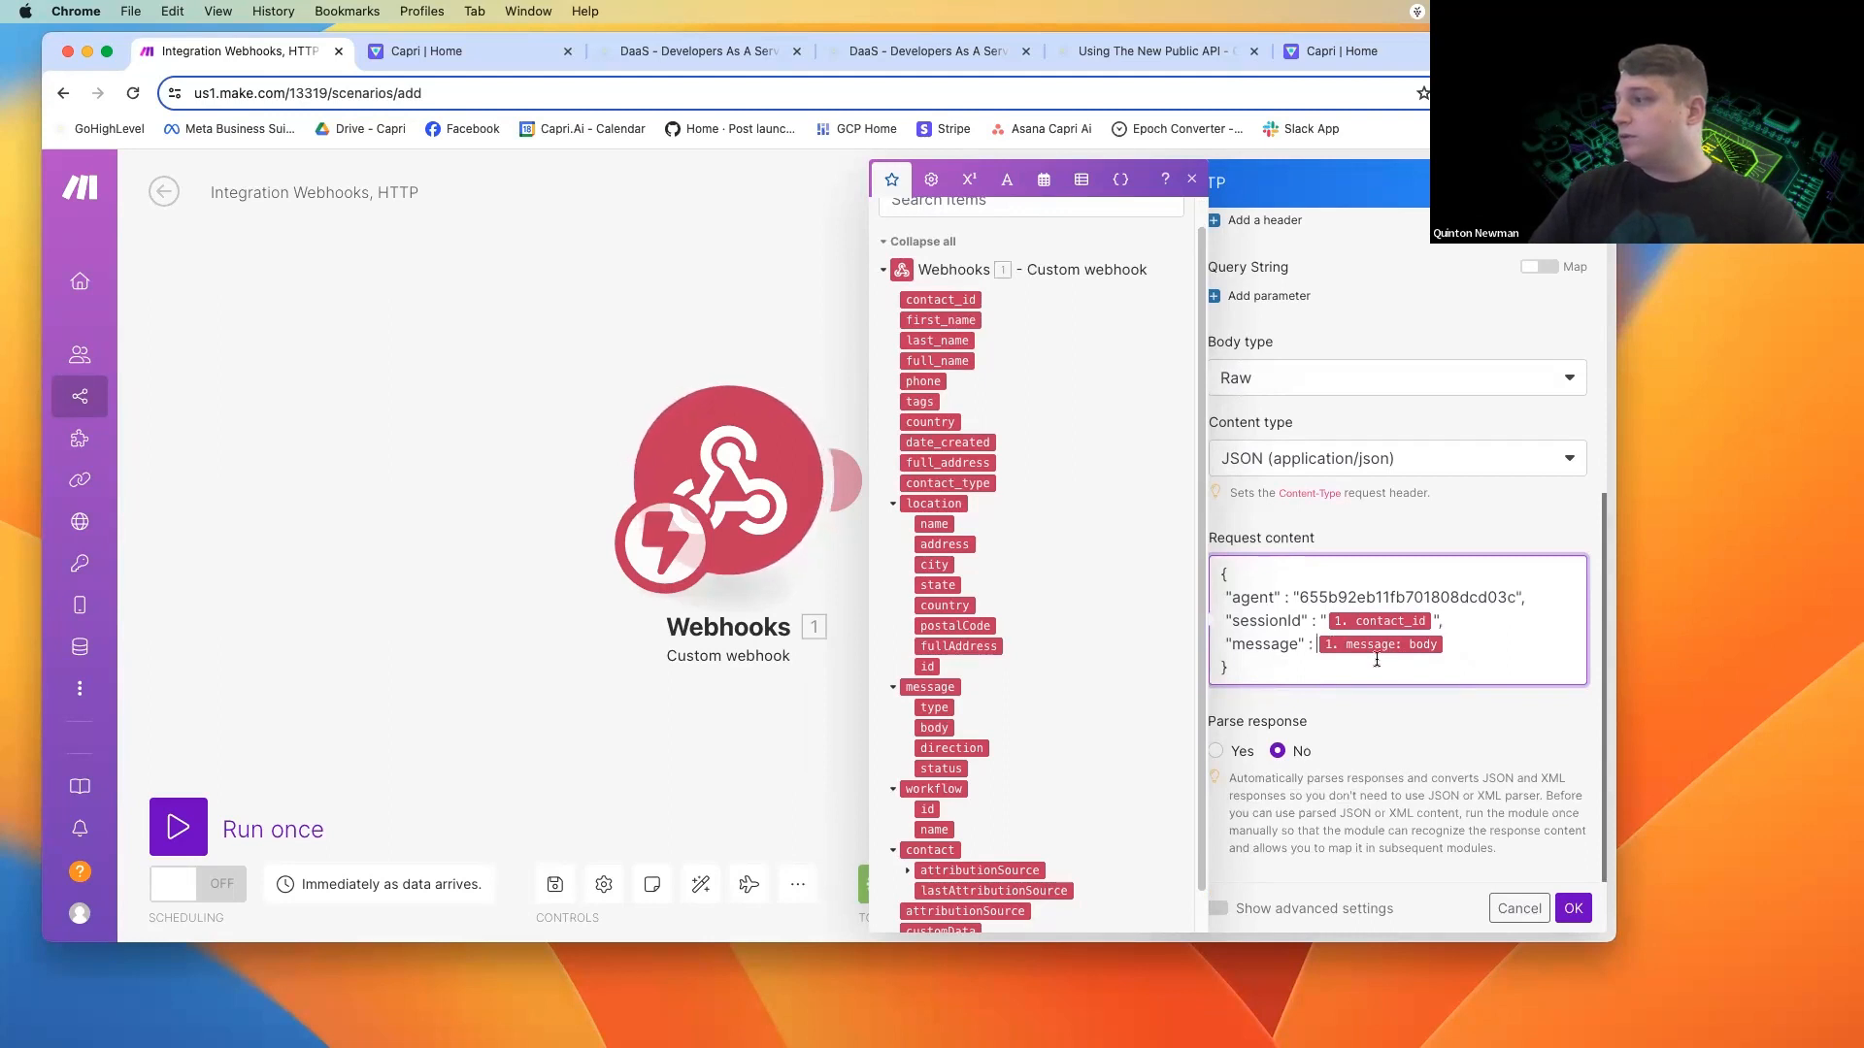
text(")
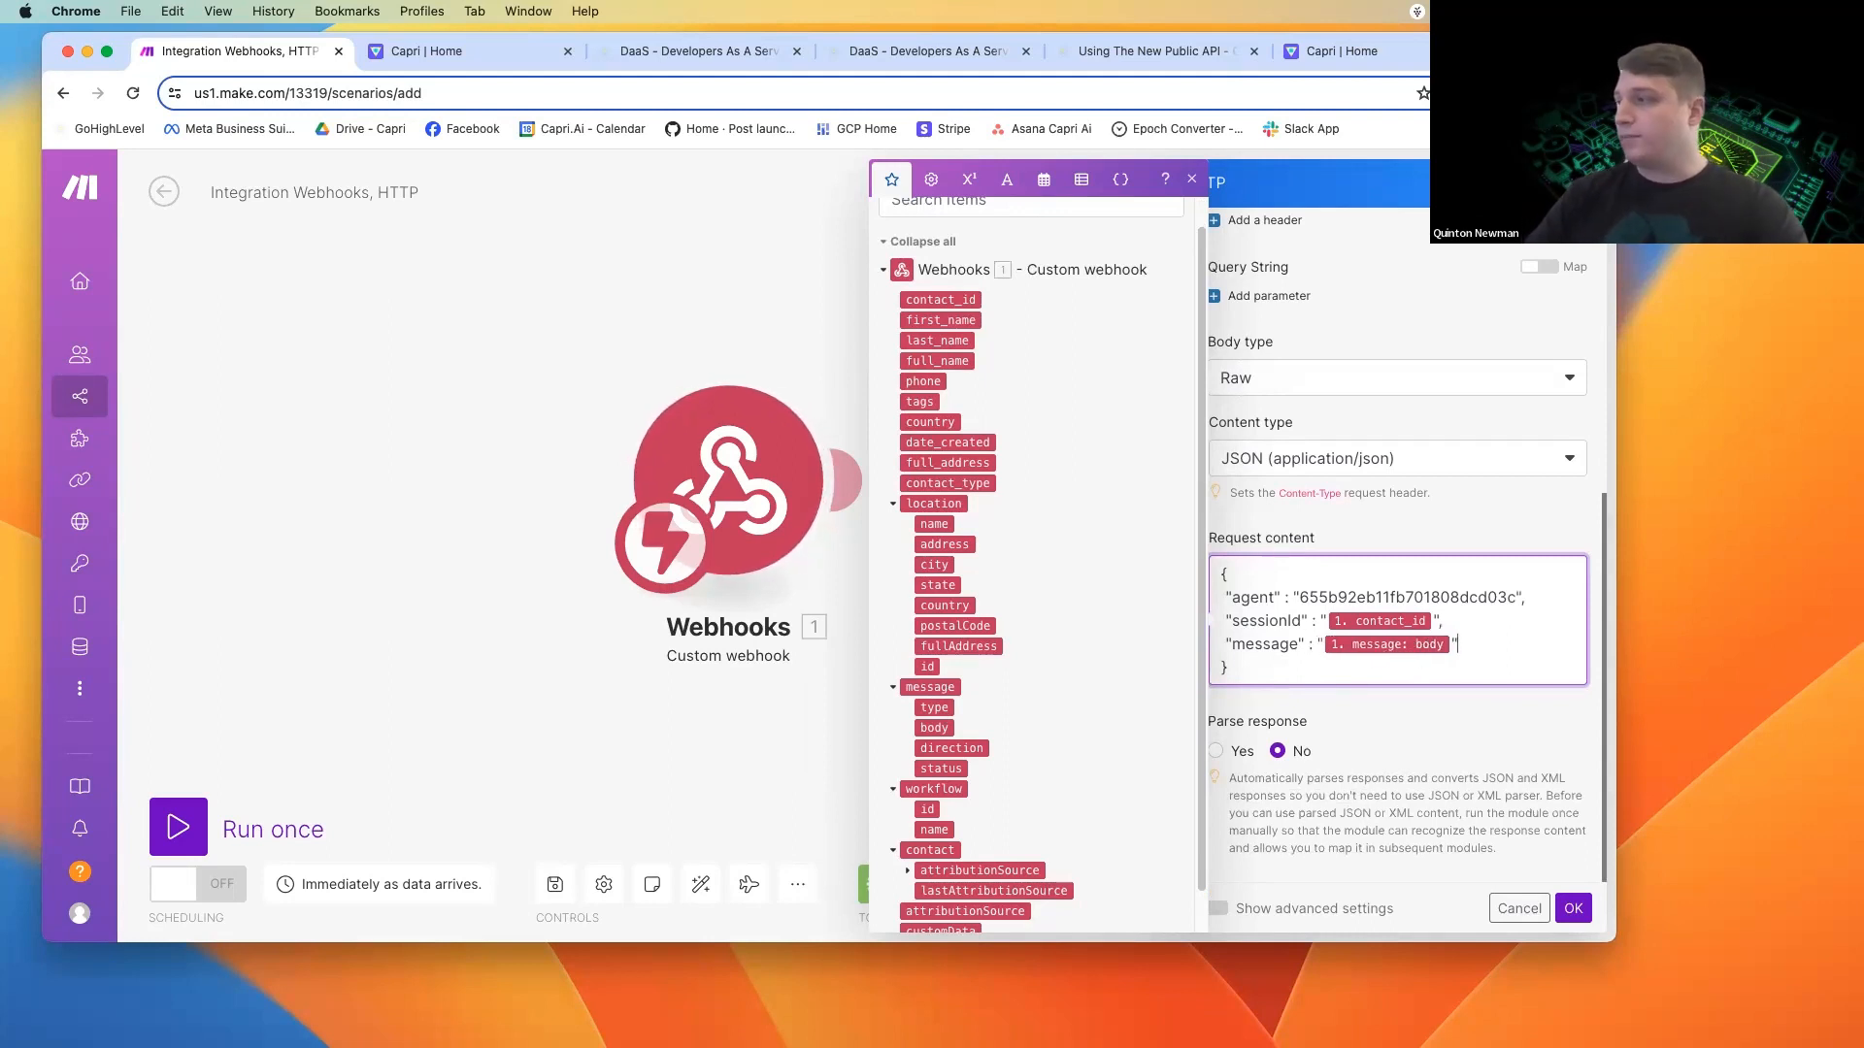
click(1456, 711)
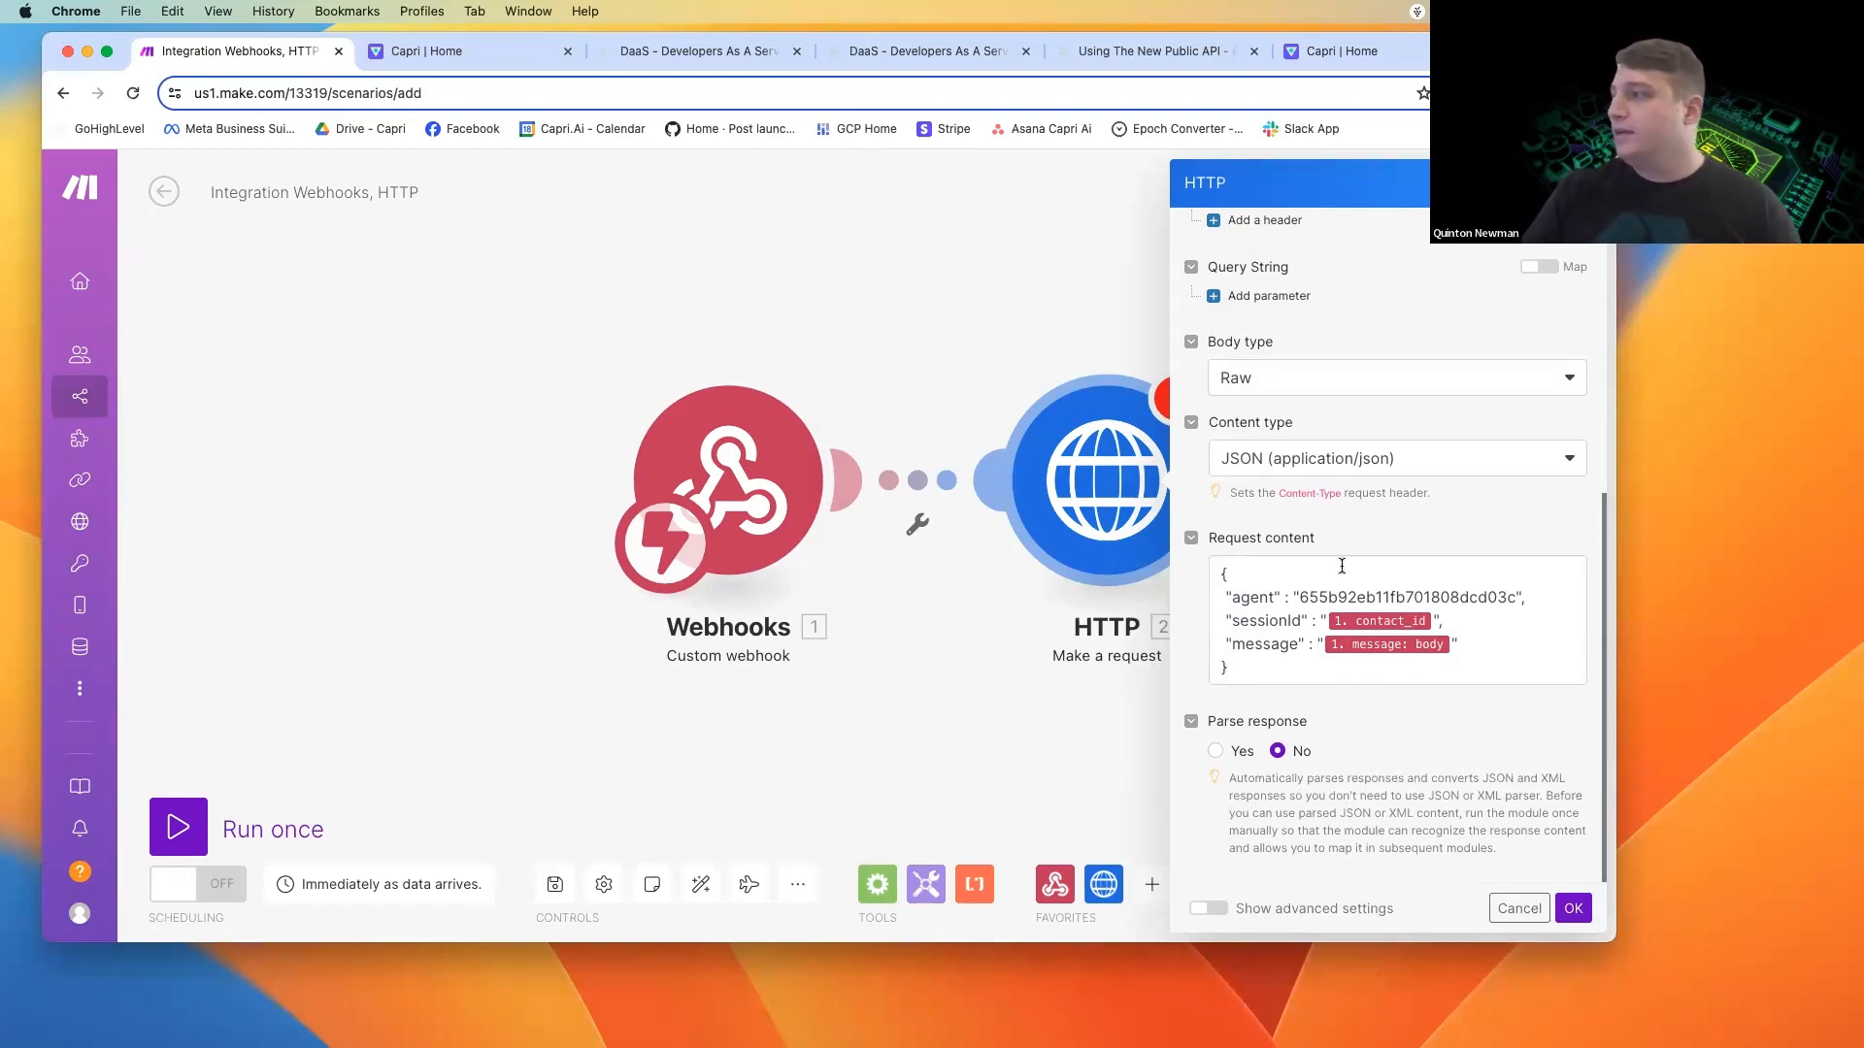
Review and confirm the HTTP module's request settings, and save the scenario.
scroll(1340, 554, up, 4)
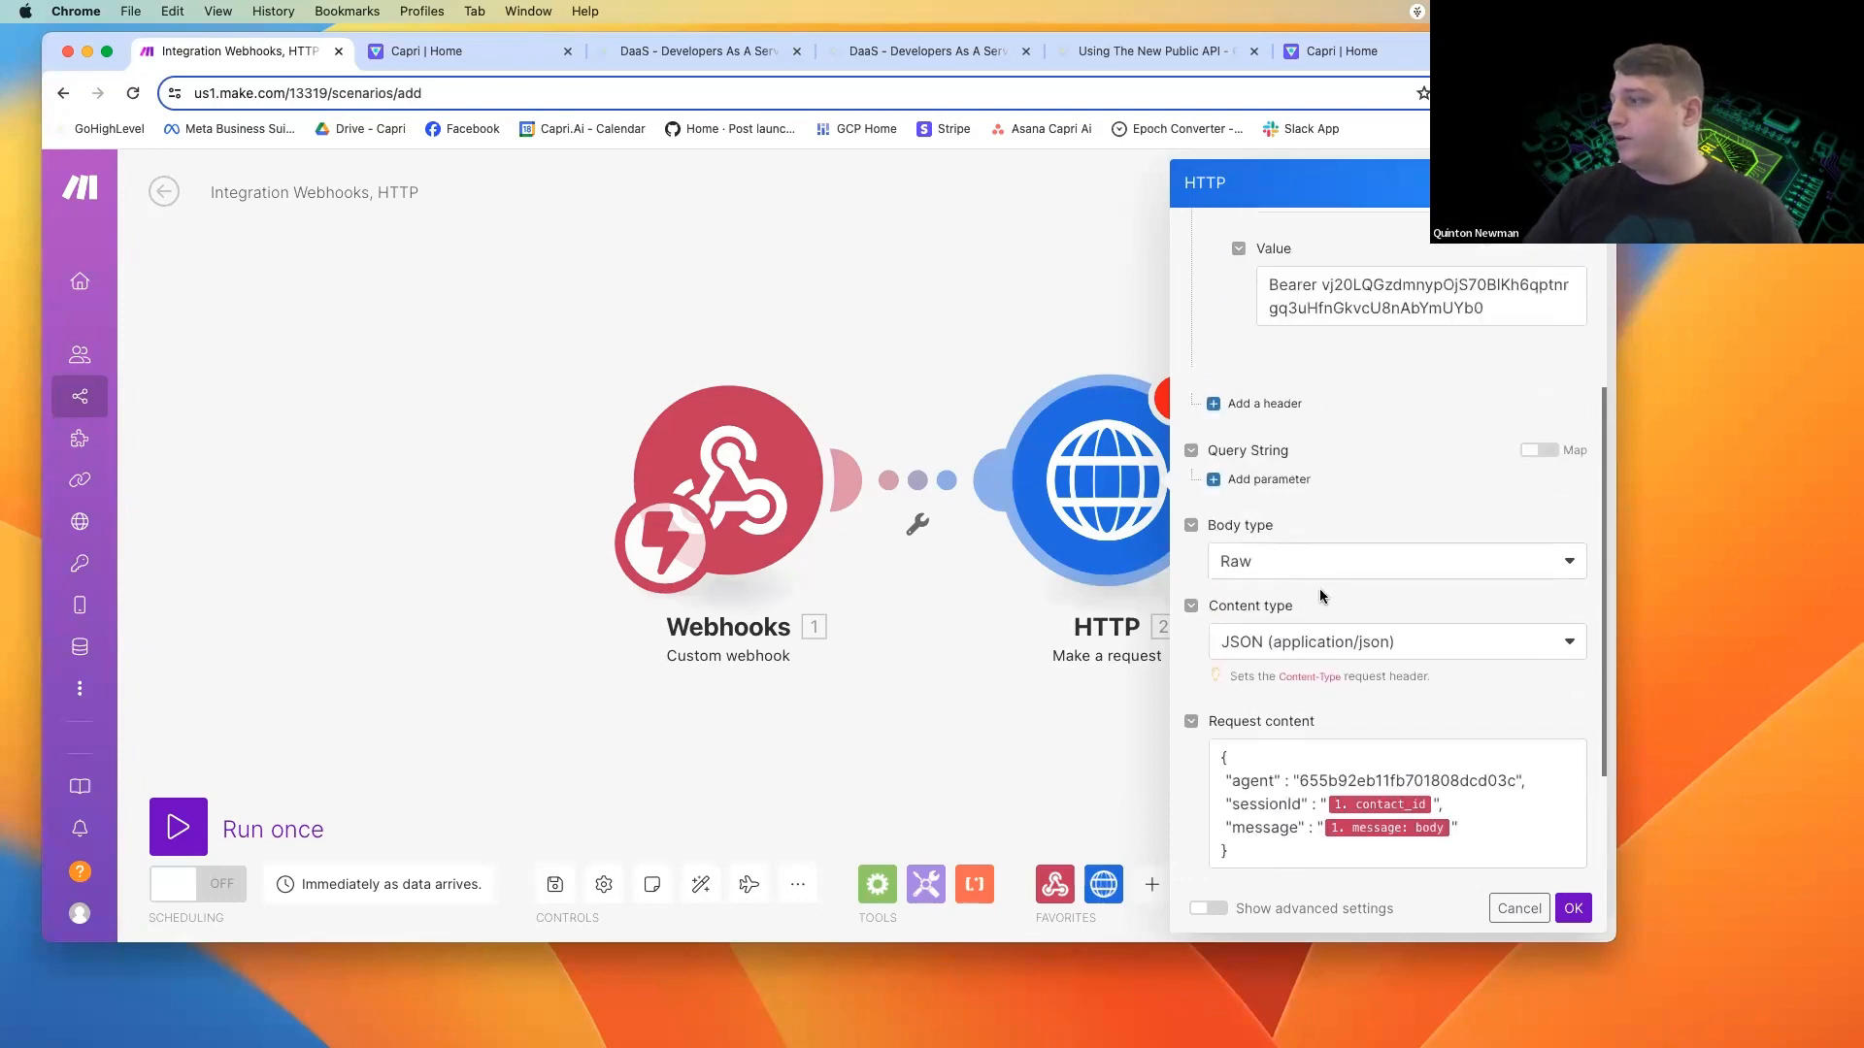
scroll(1296, 543, down, 4)
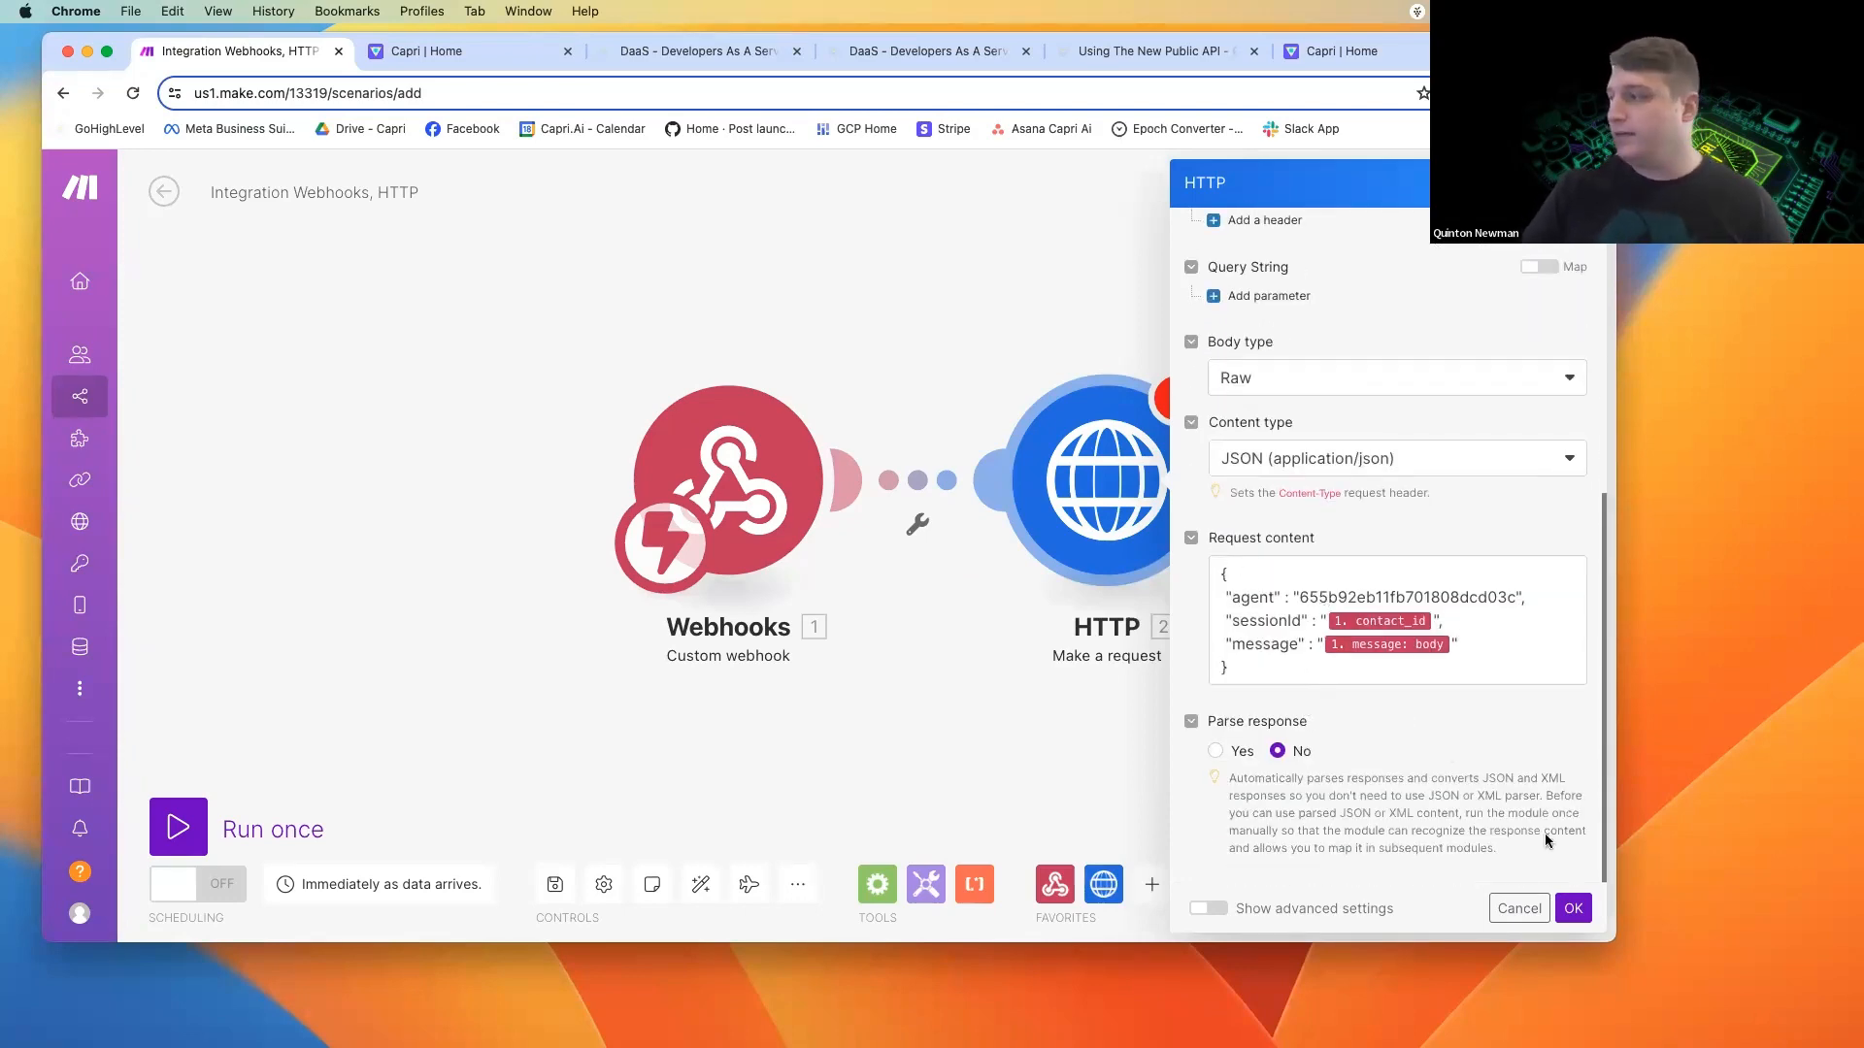
click(1574, 908)
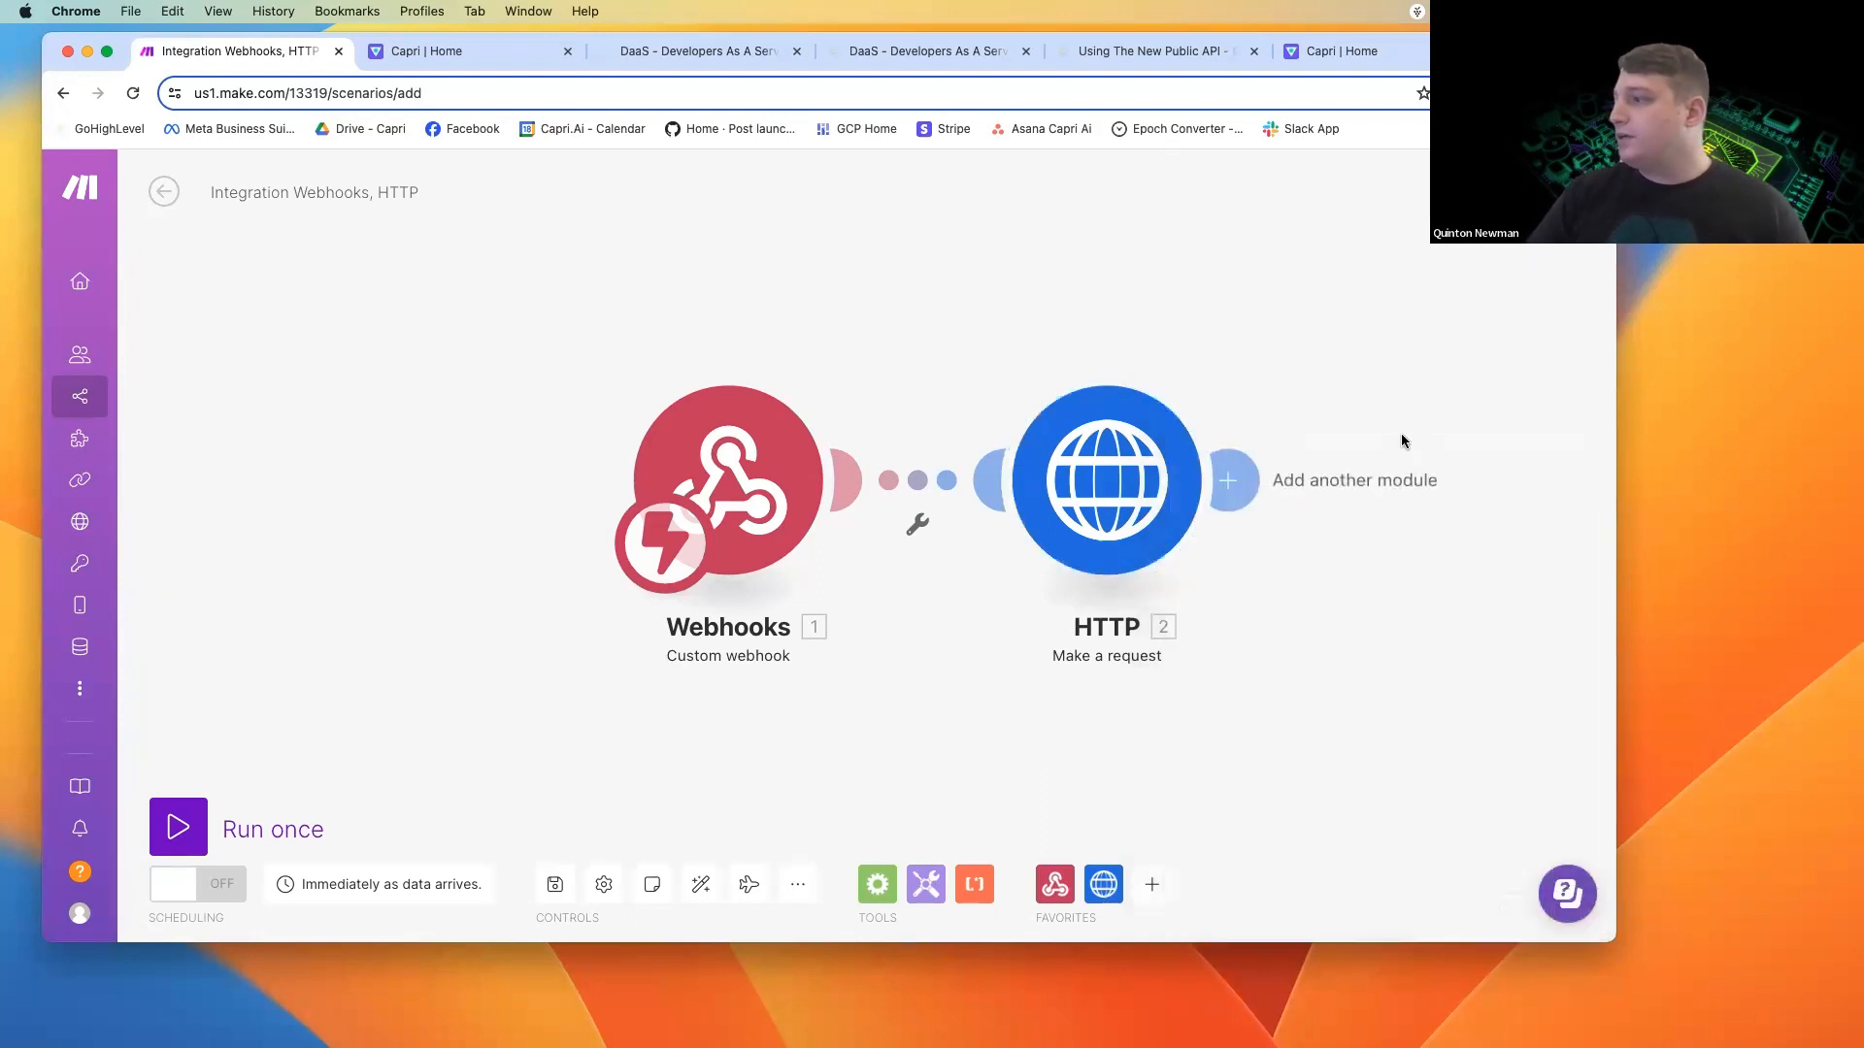
click(555, 884)
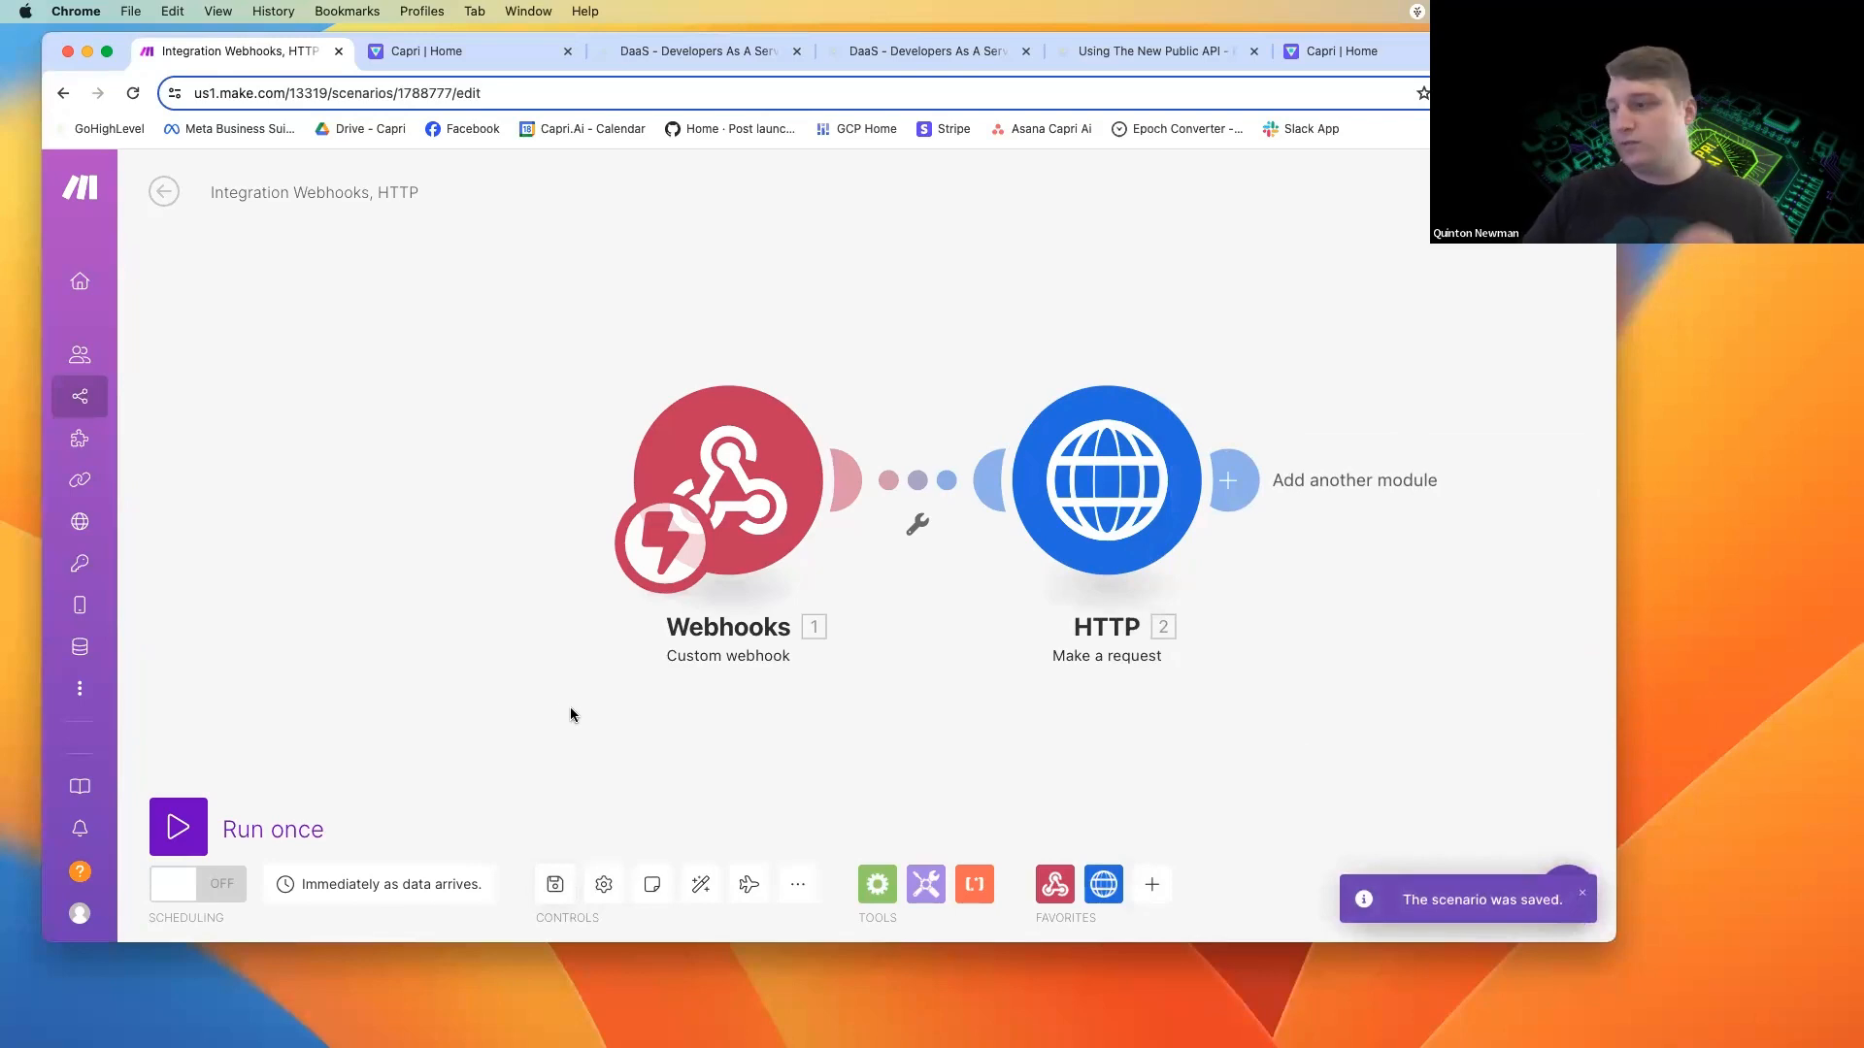
Run the scenario once, check the GoHighLevel workflow's contact re-entry setting, and return to the Make scenario.
click(198, 818)
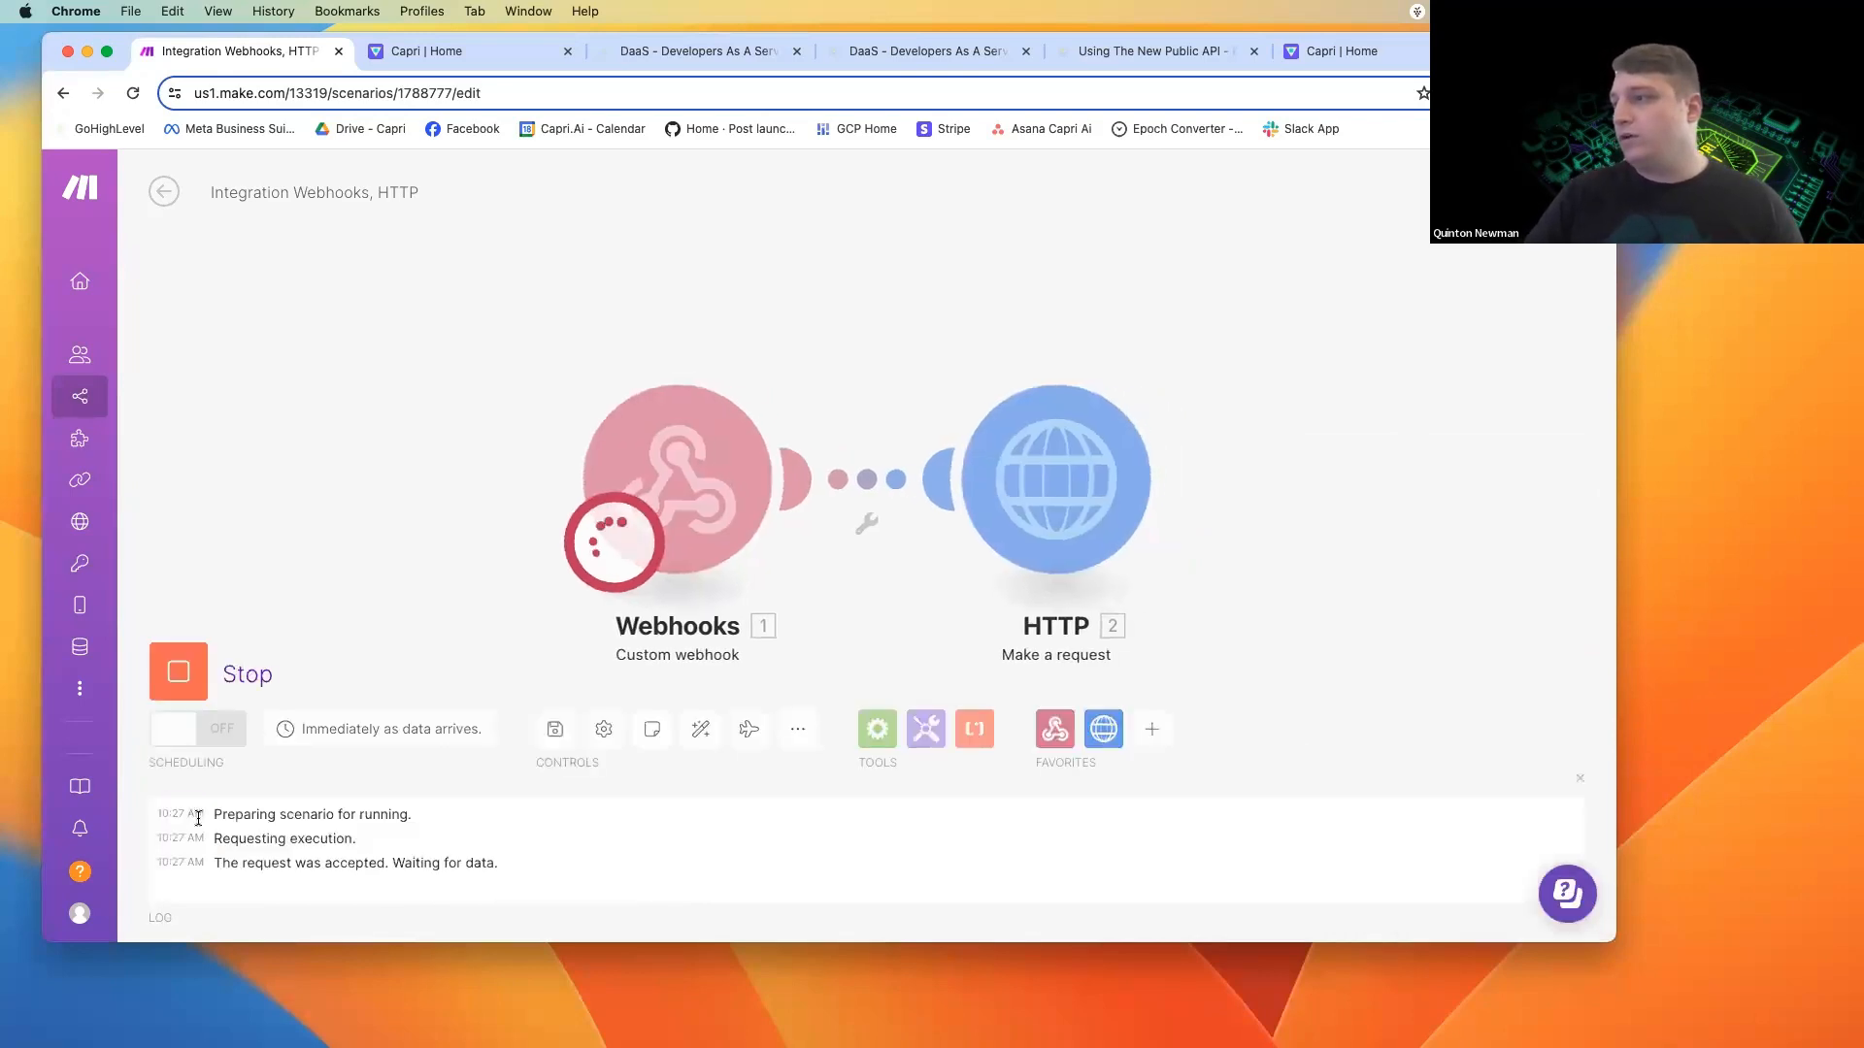
click(726, 53)
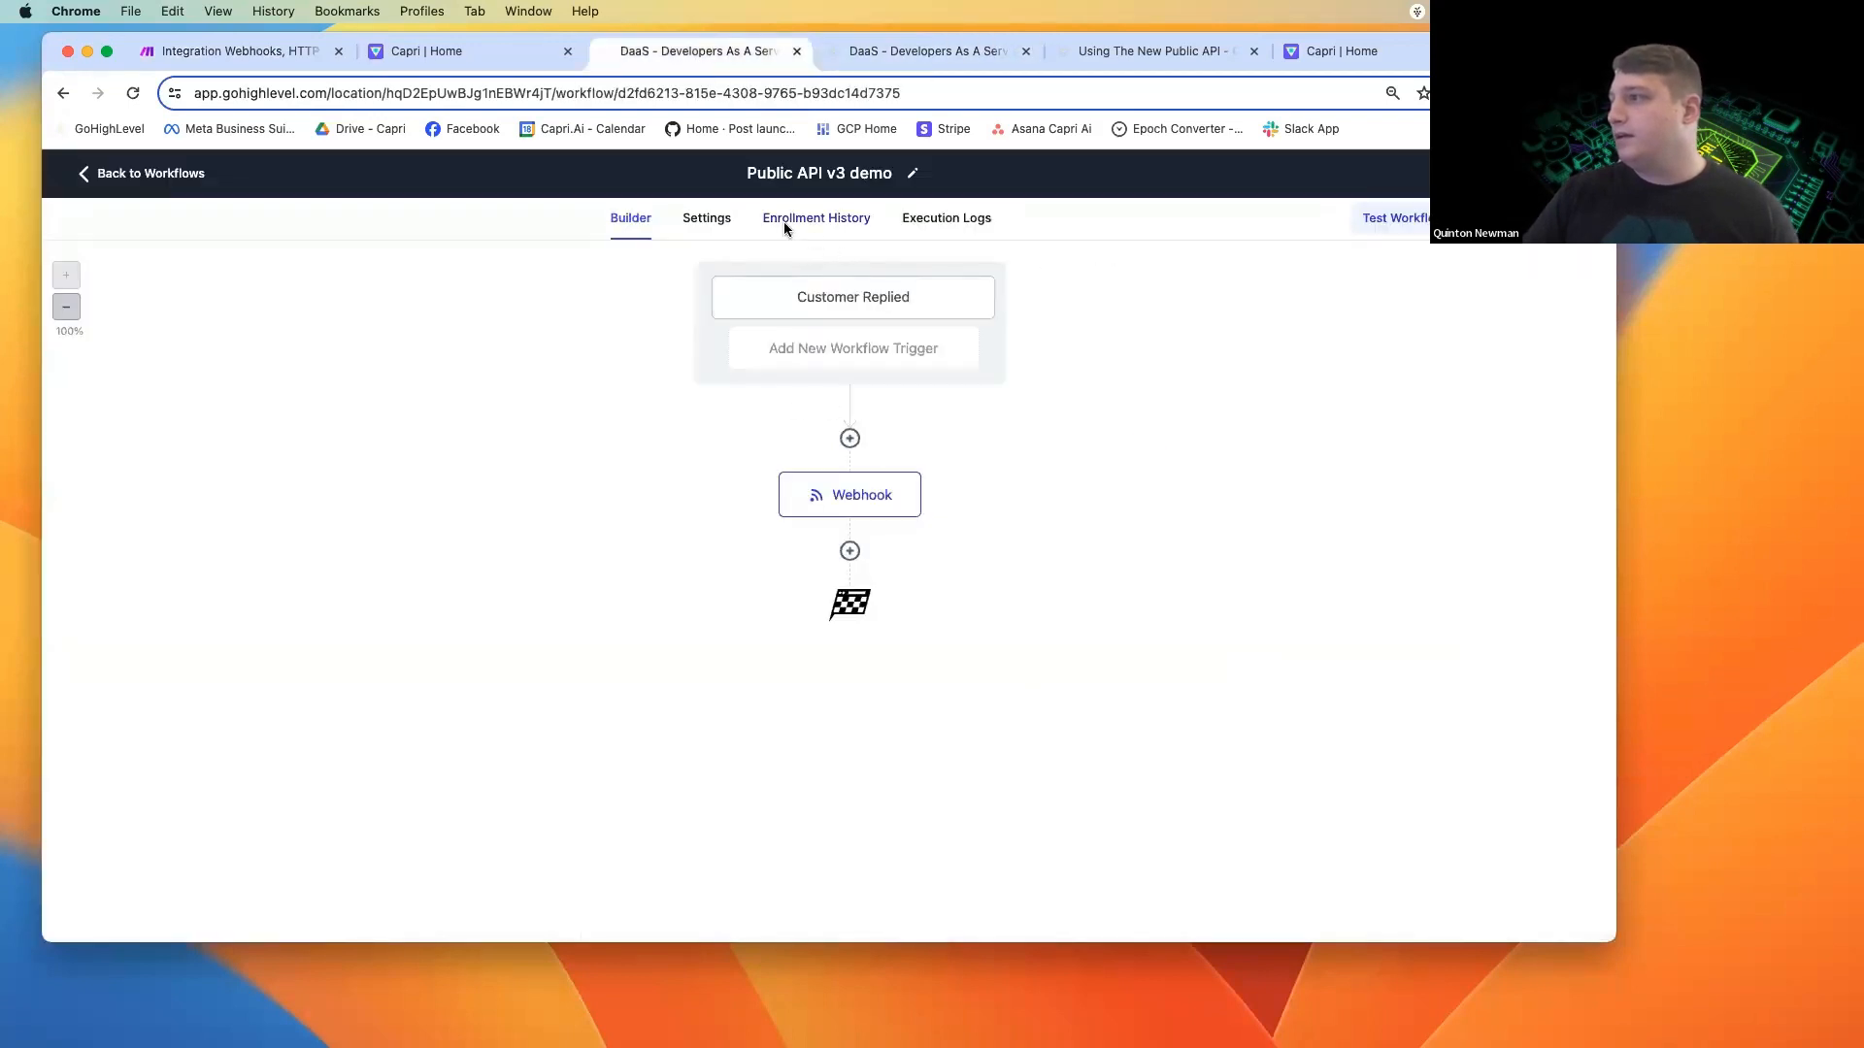
click(716, 222)
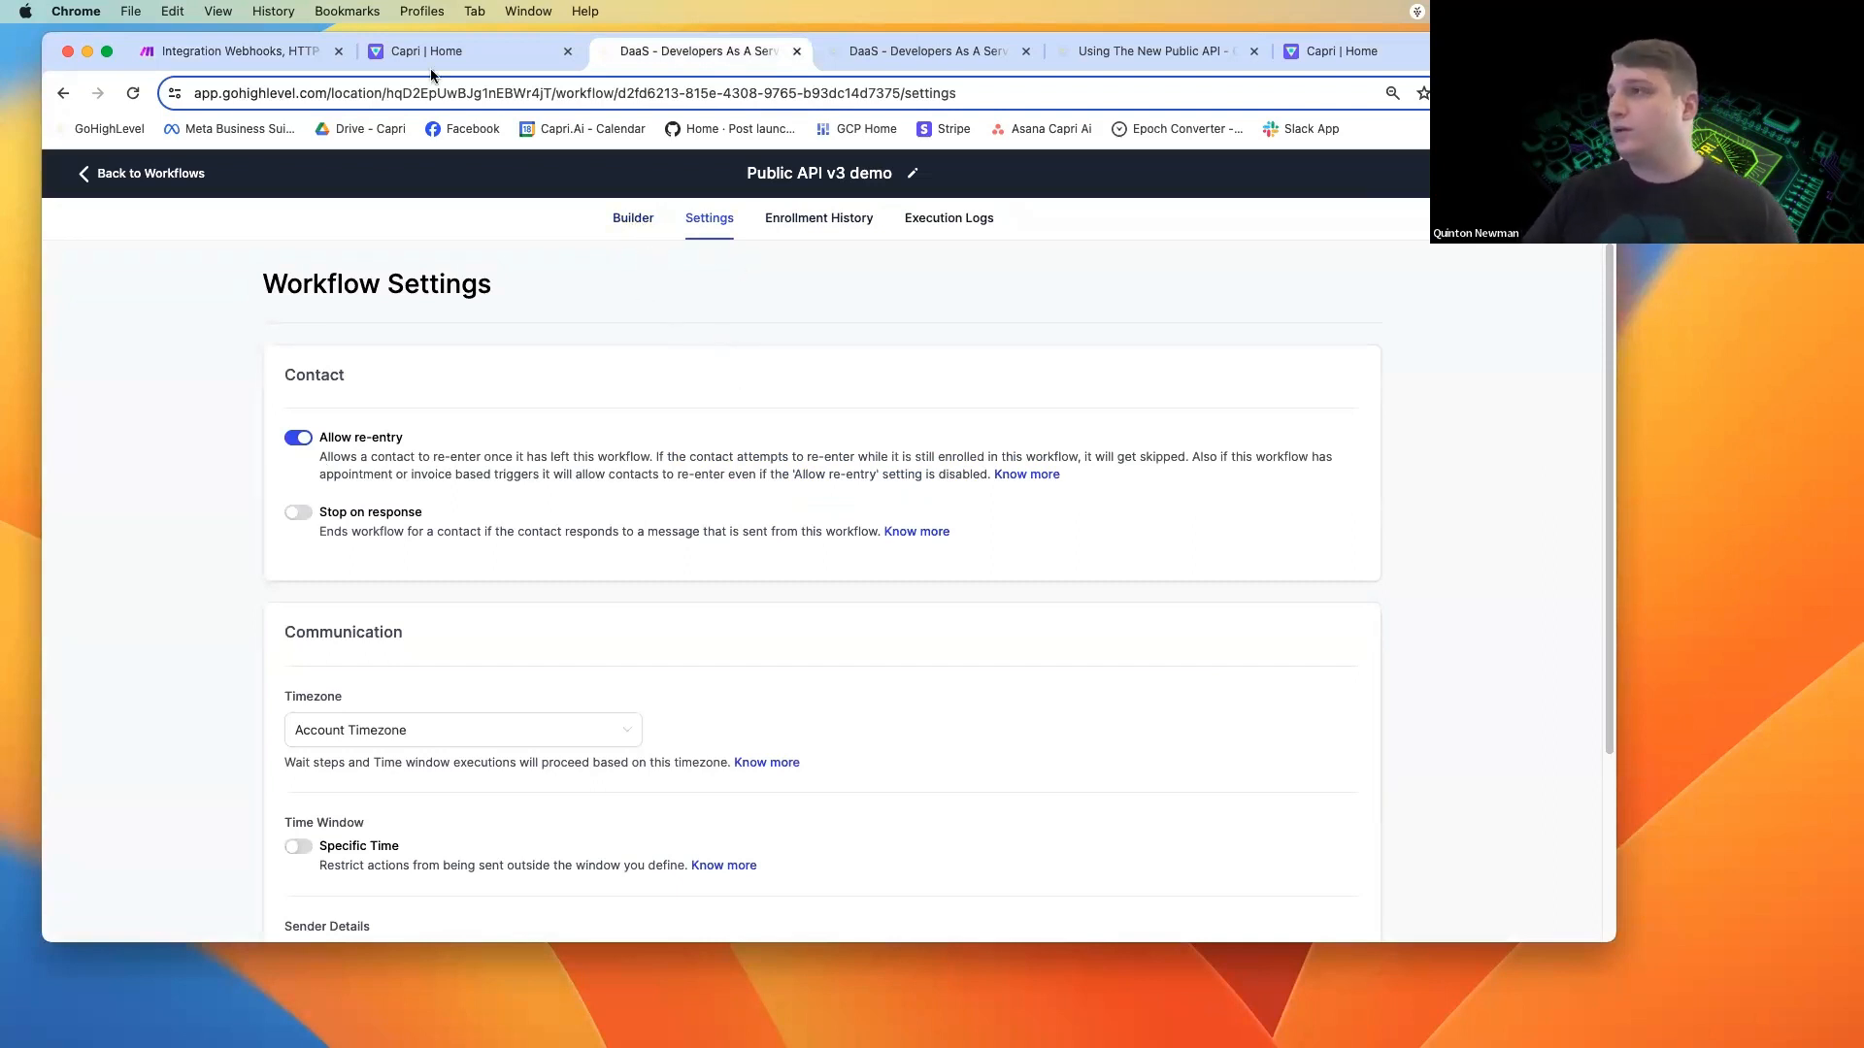
click(256, 53)
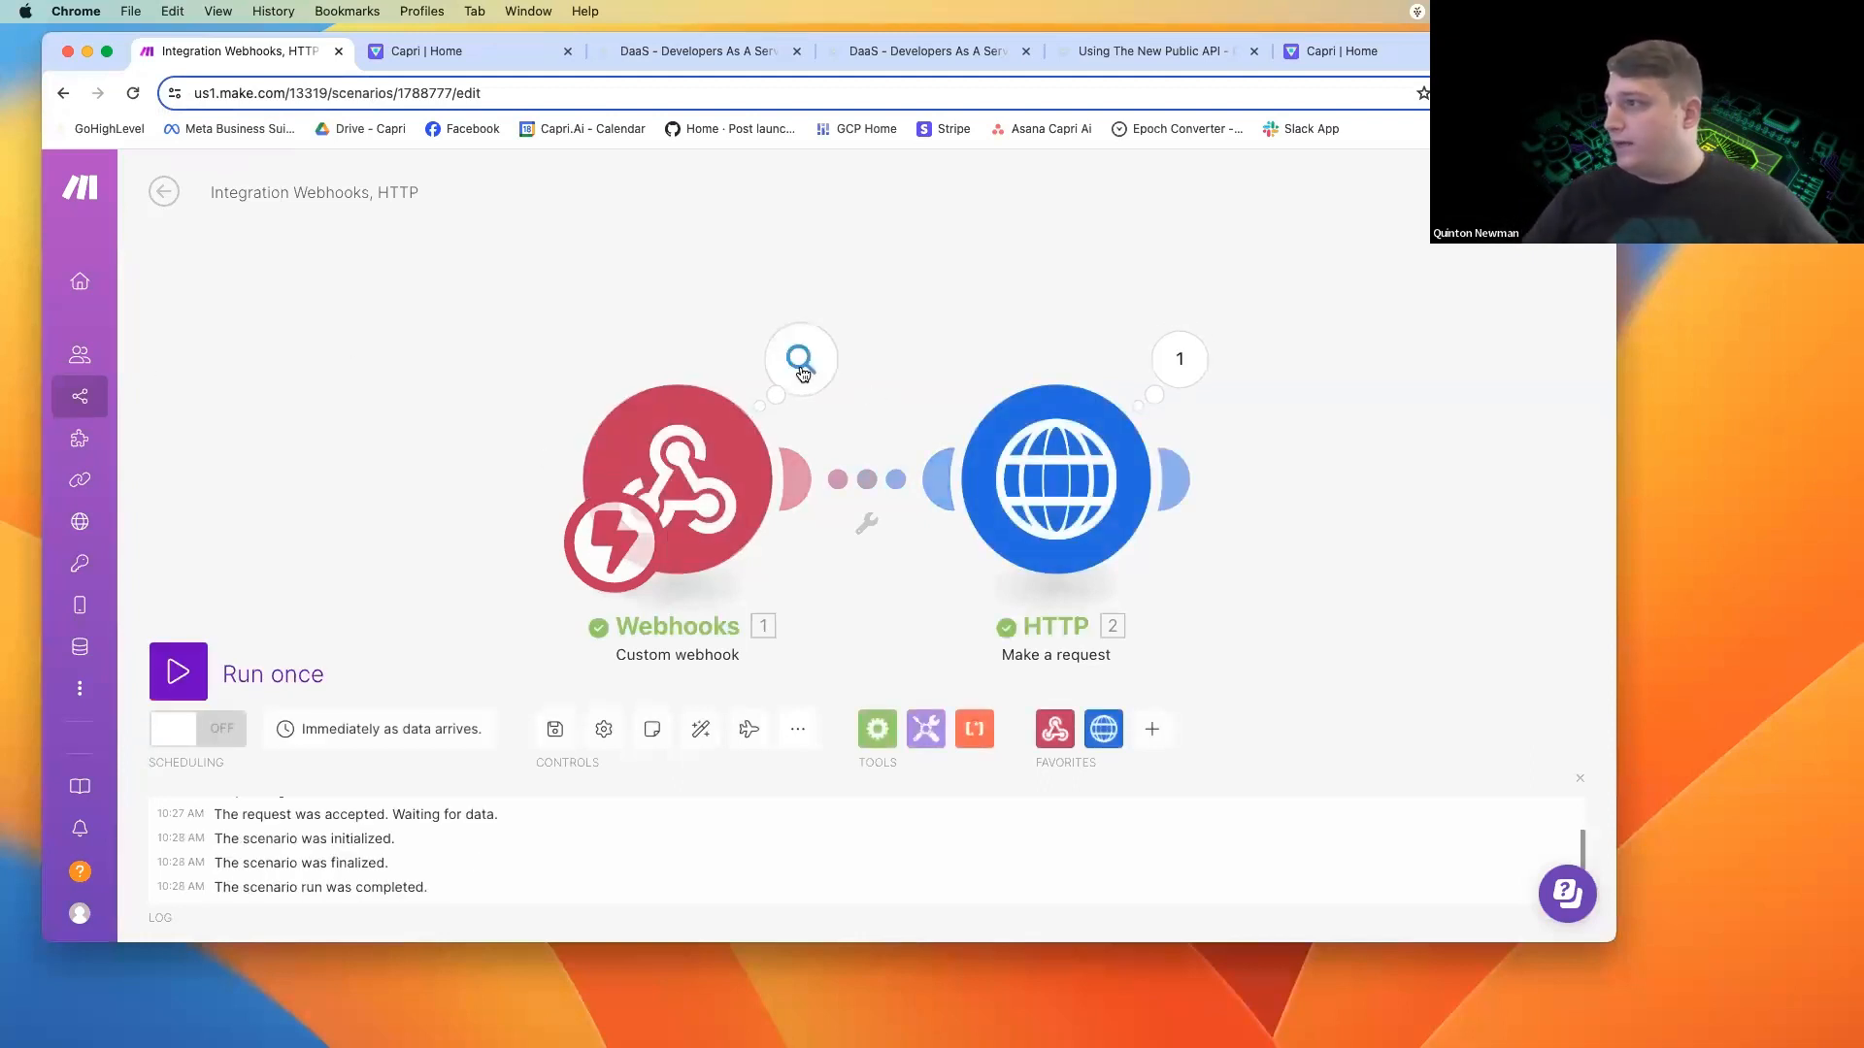
Inspect the run results of the Webhooks and HTTP modules, including the HTTP request's input and output data.
click(802, 374)
click(1347, 513)
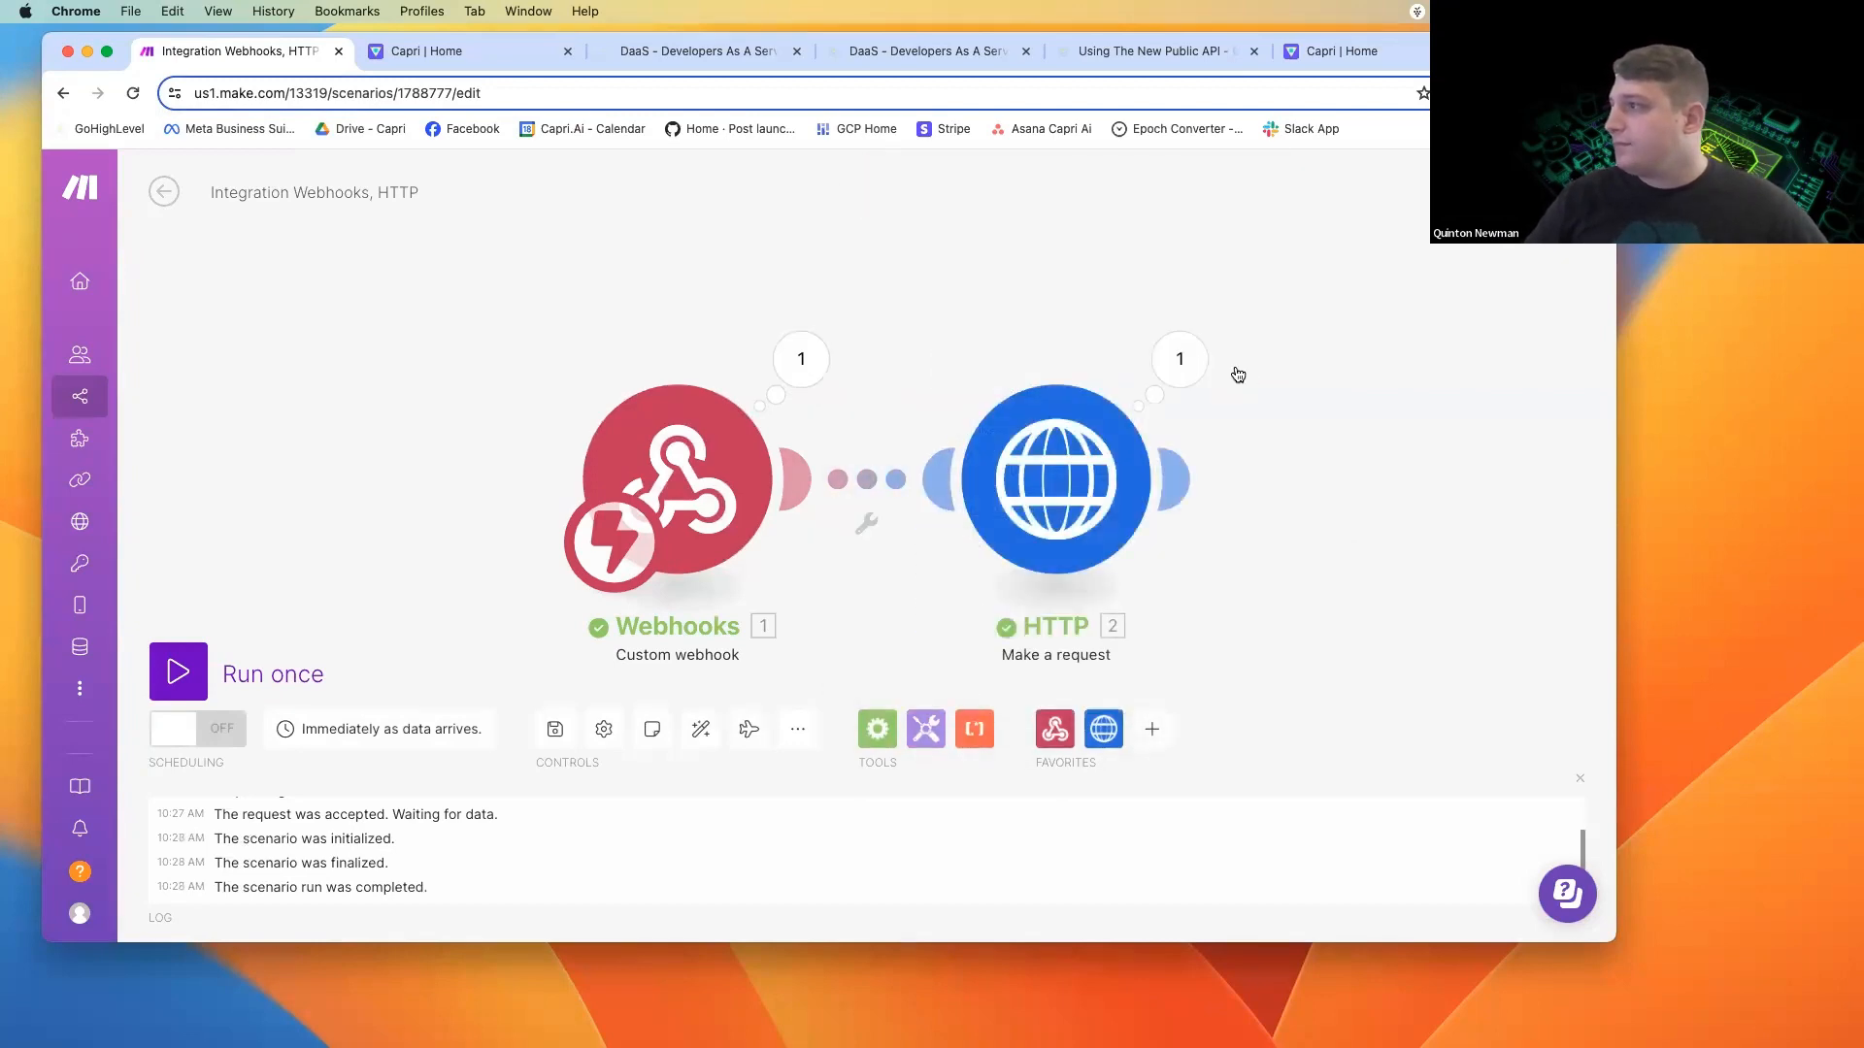
click(1178, 358)
scroll(1359, 716, down, 3)
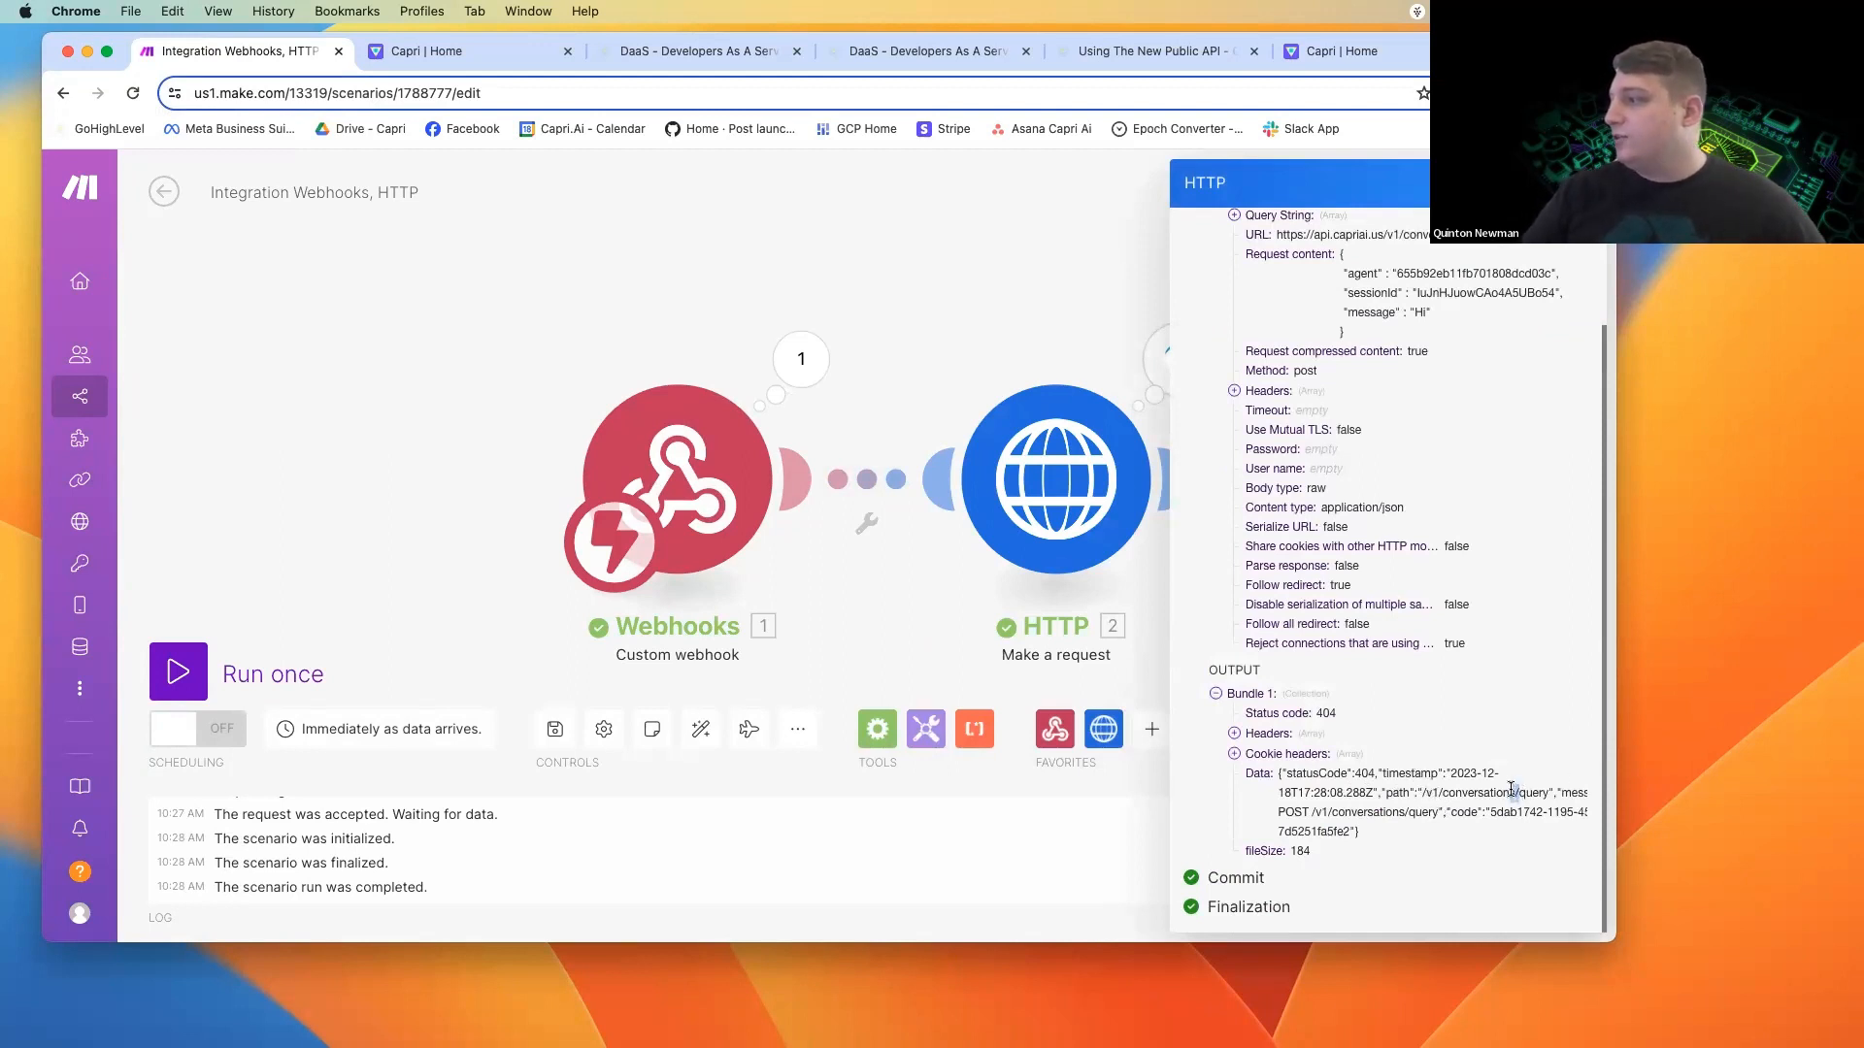
scroll(1493, 791, up, 3)
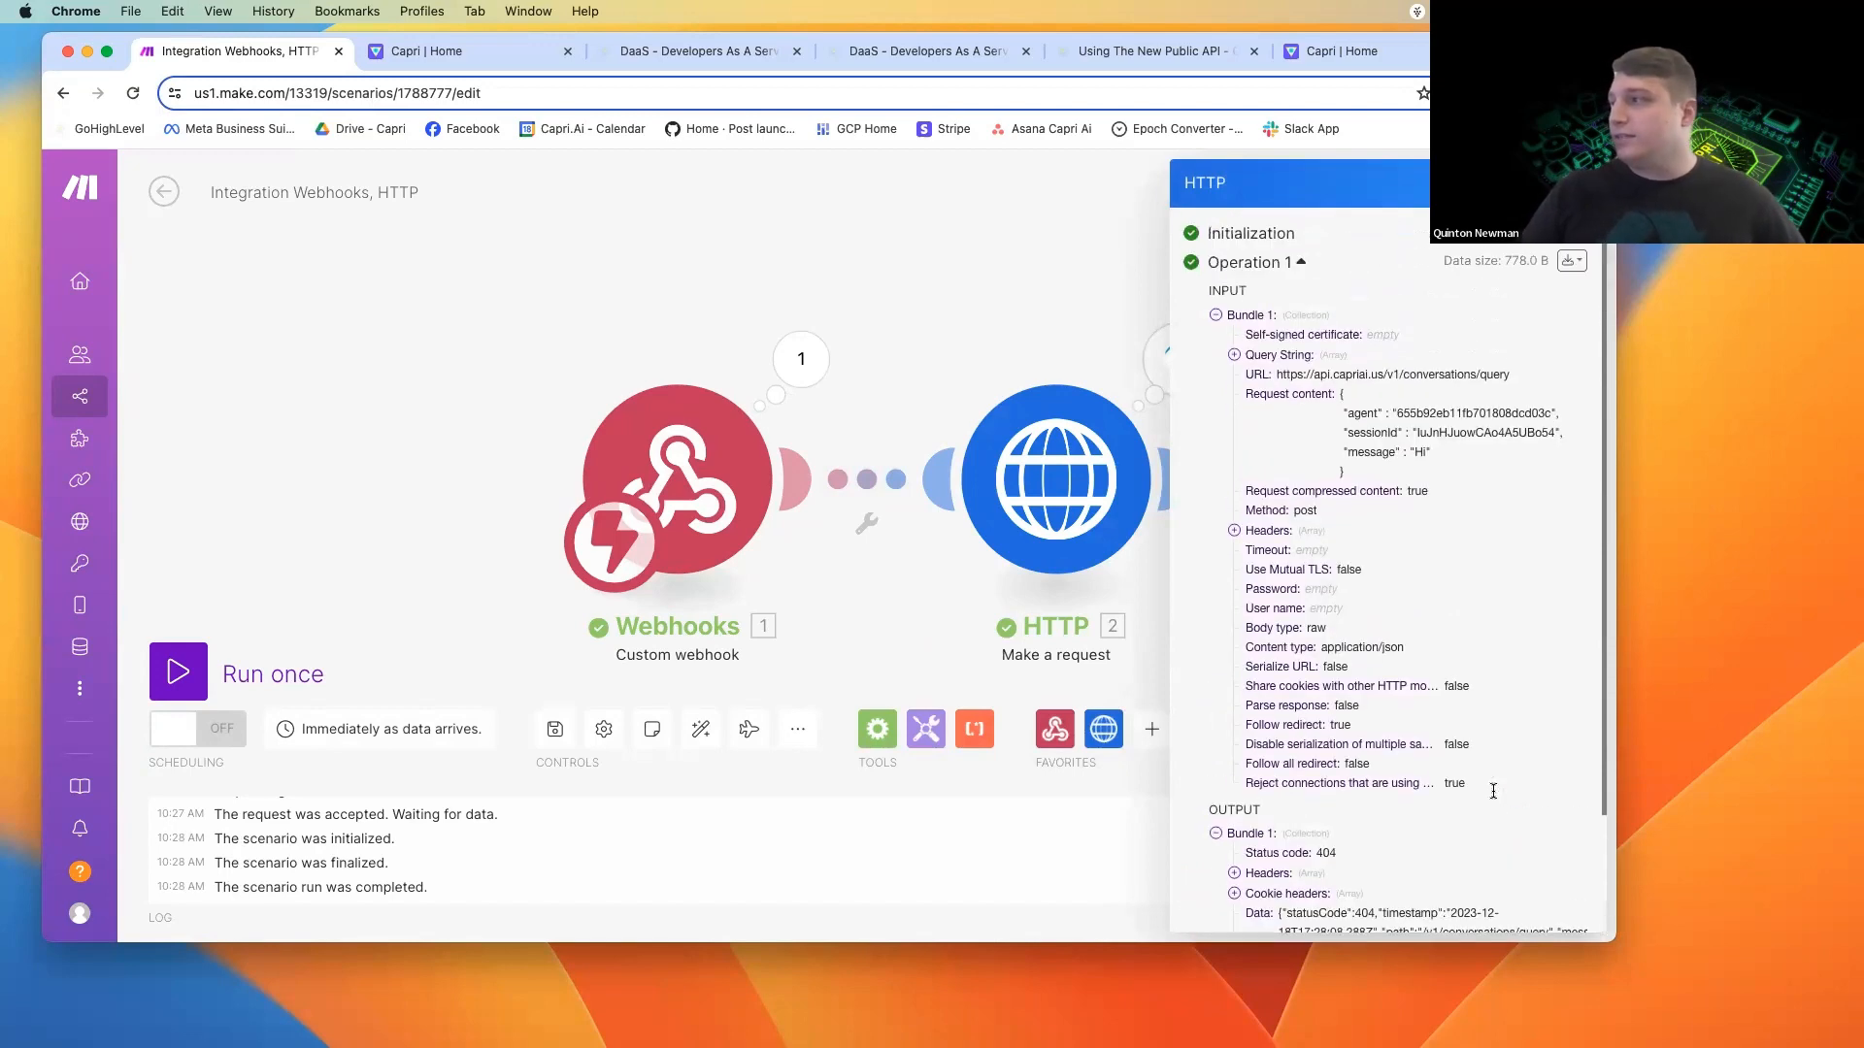
click(1057, 476)
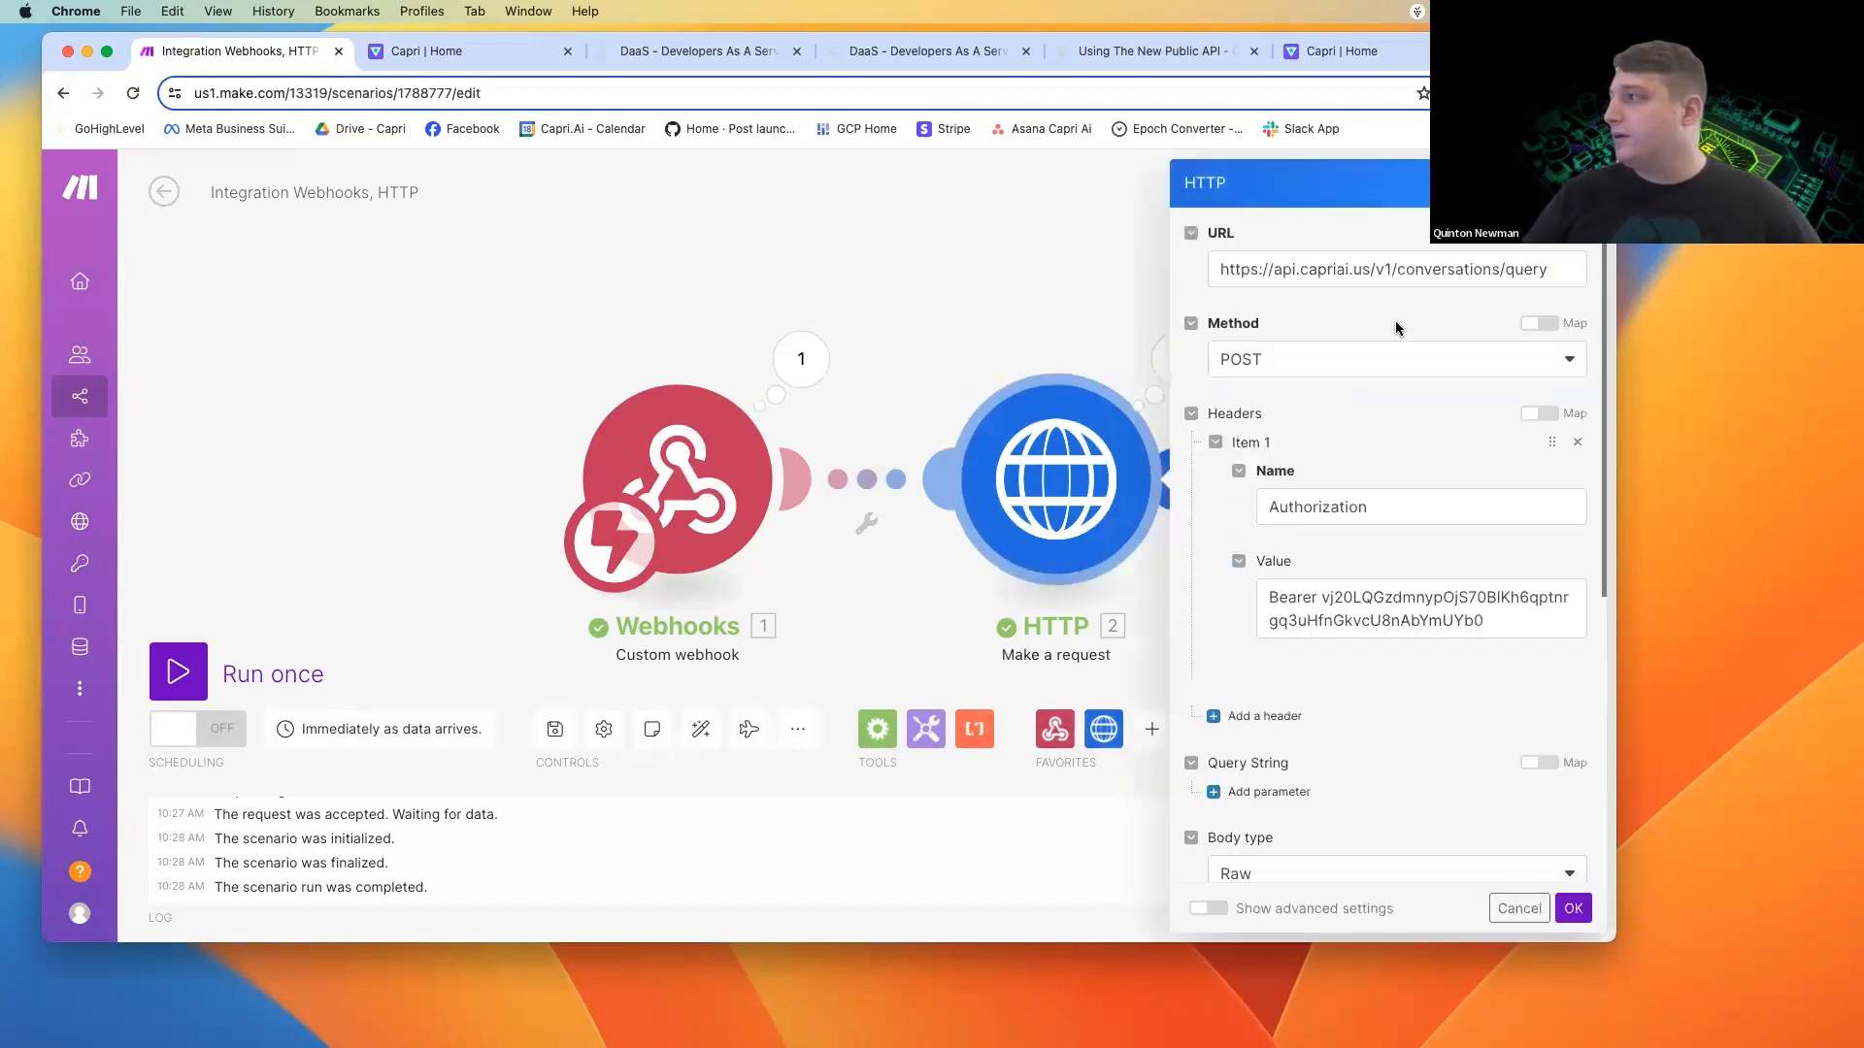
click(1497, 286)
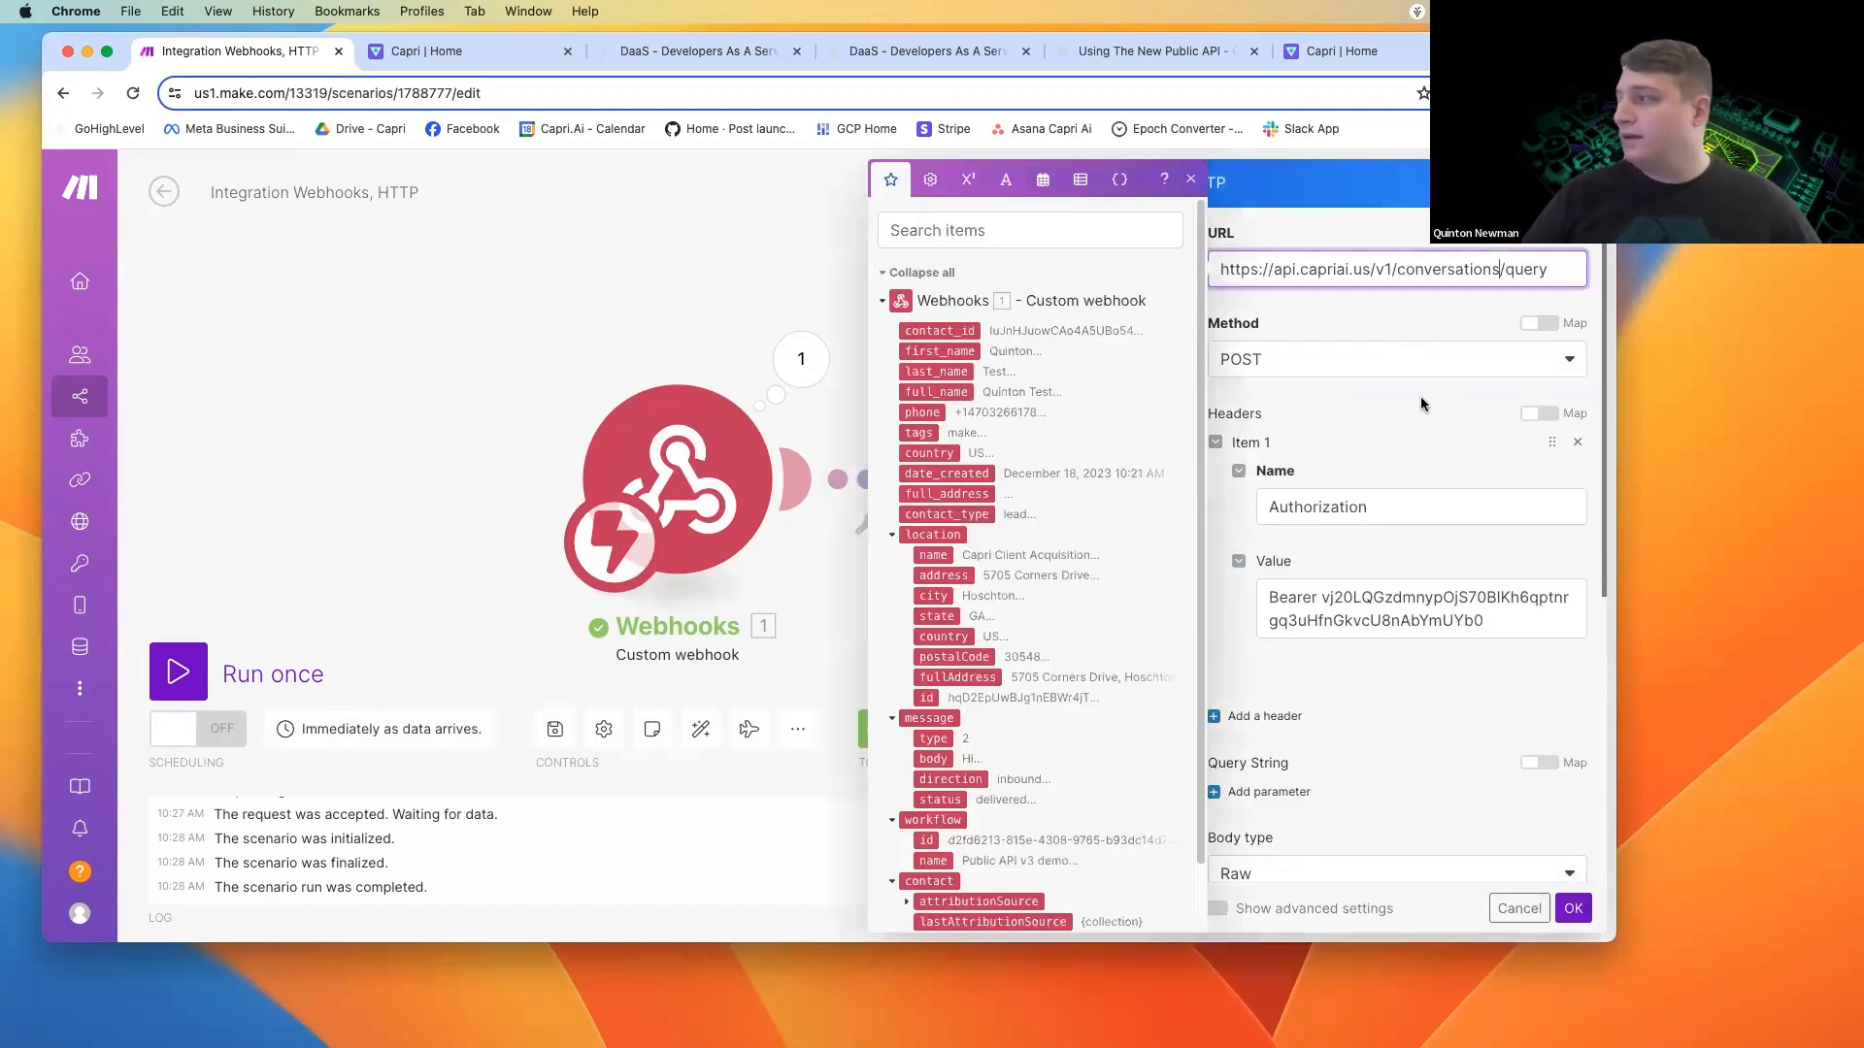
key(BackSpace)
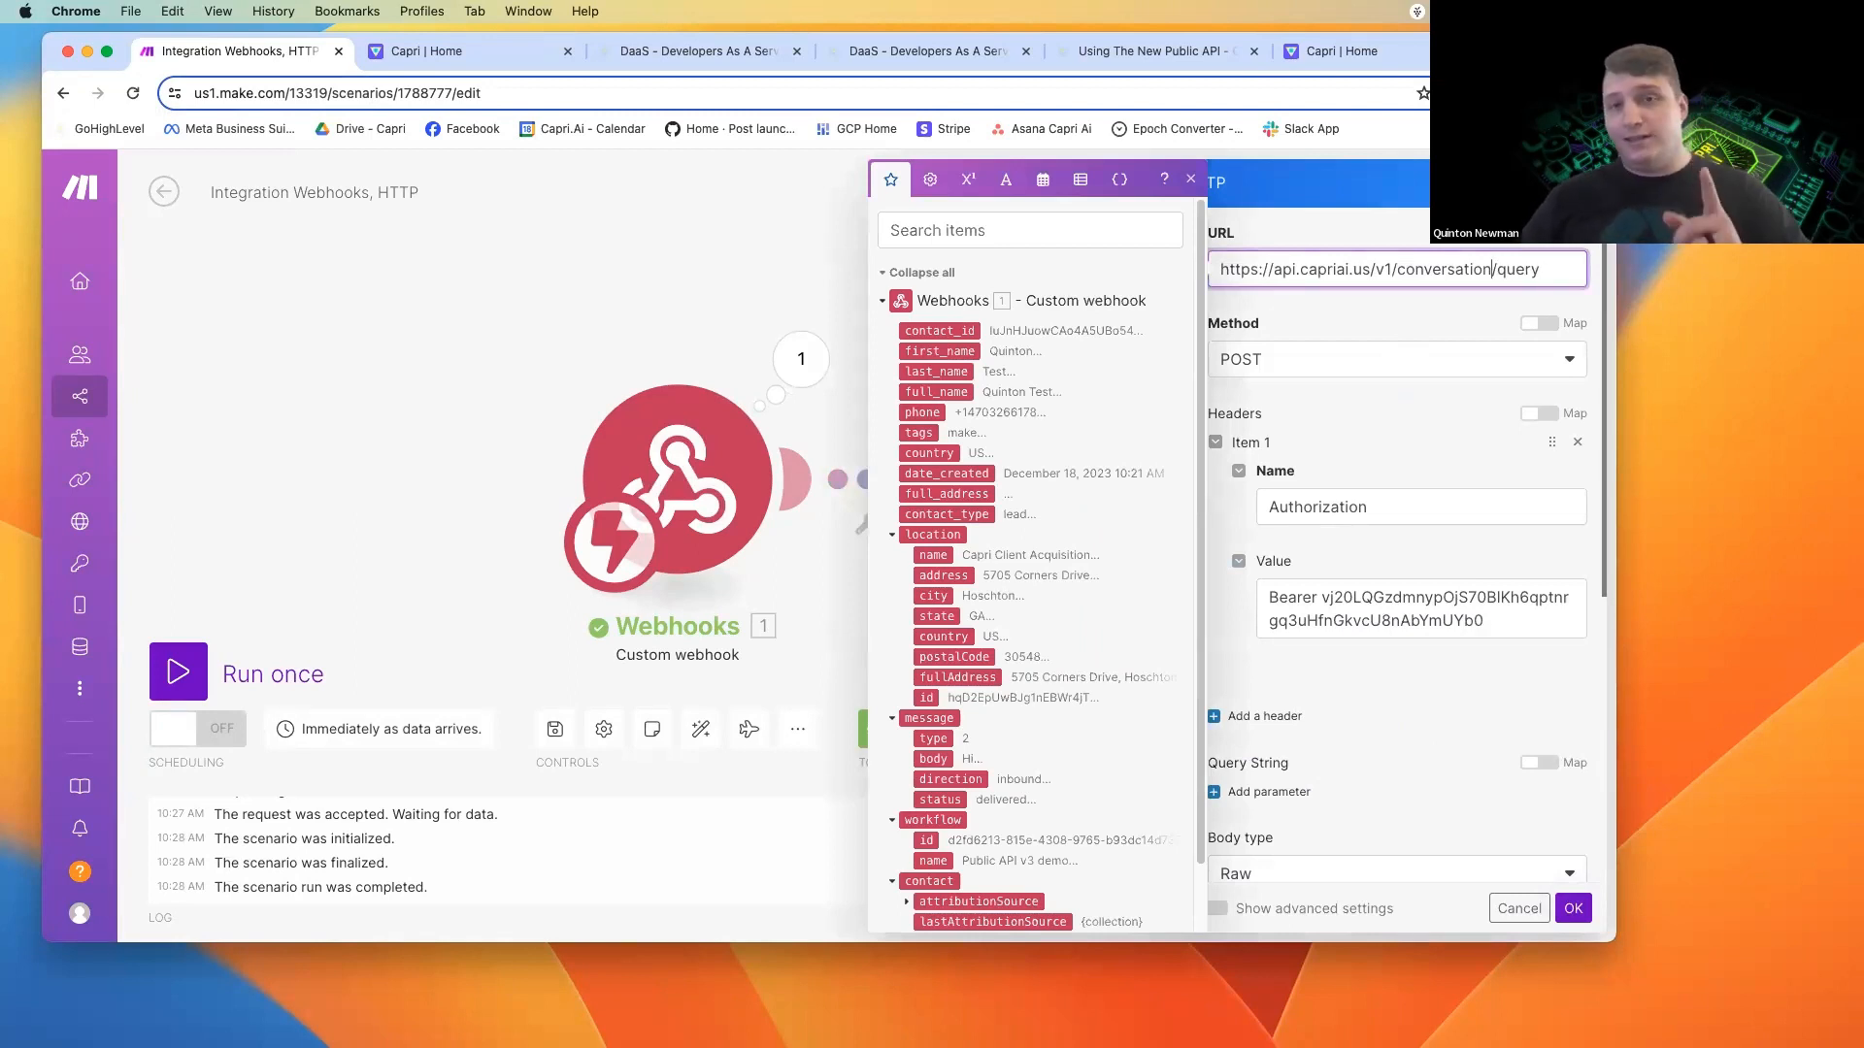
click(1343, 324)
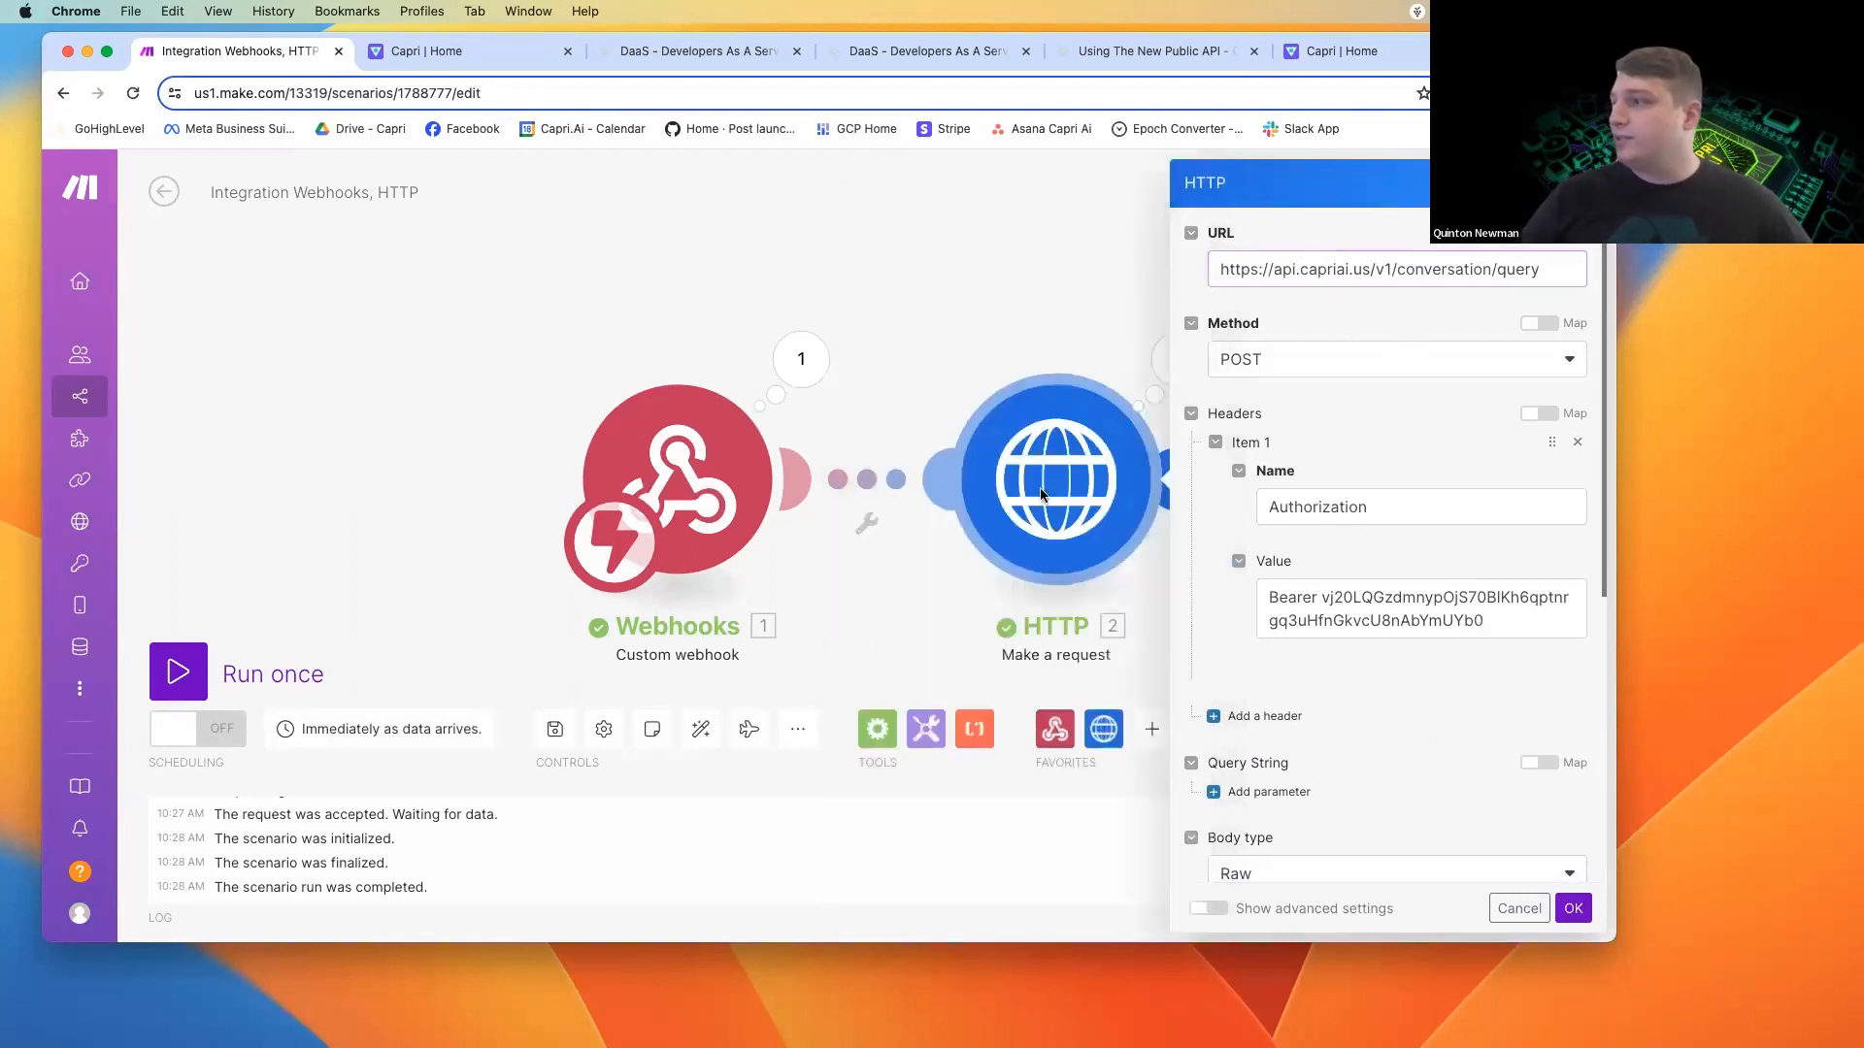
click(946, 334)
Save the scenario despite the HTTP module's unsaved changes, and run it once anyway.
click(554, 729)
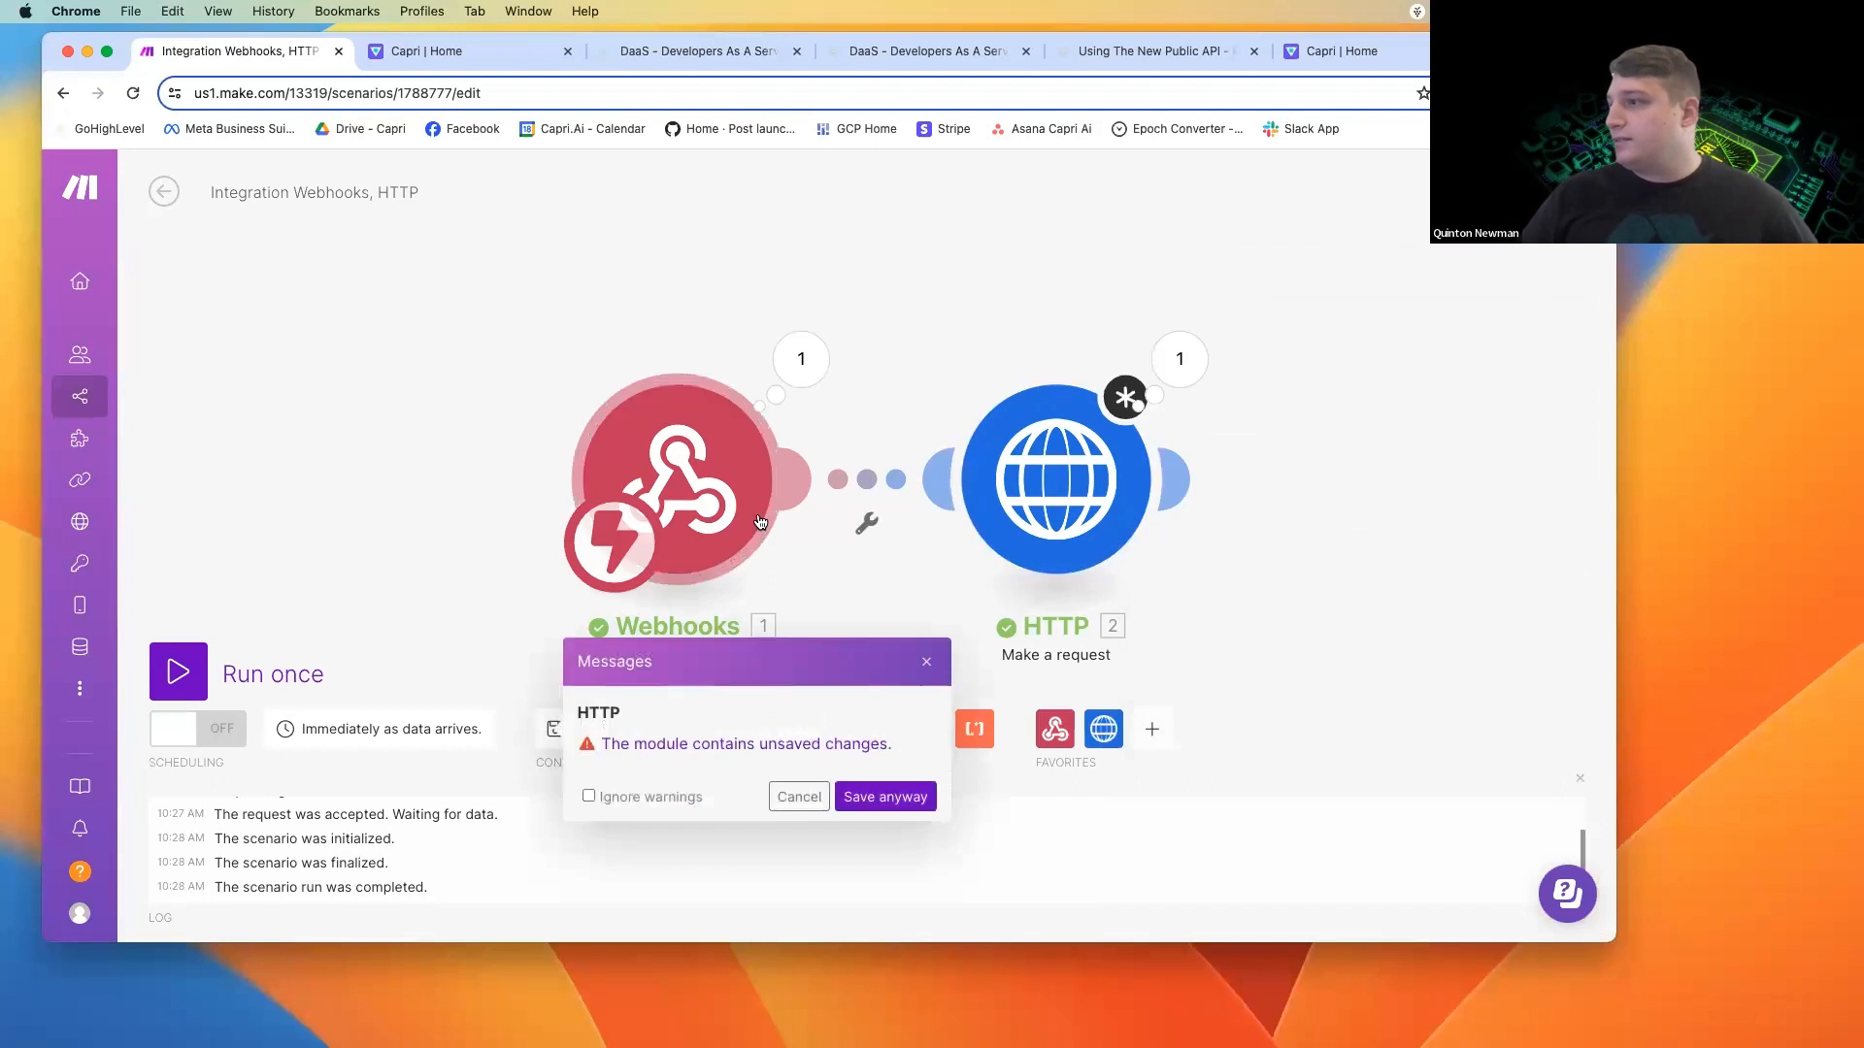
click(878, 798)
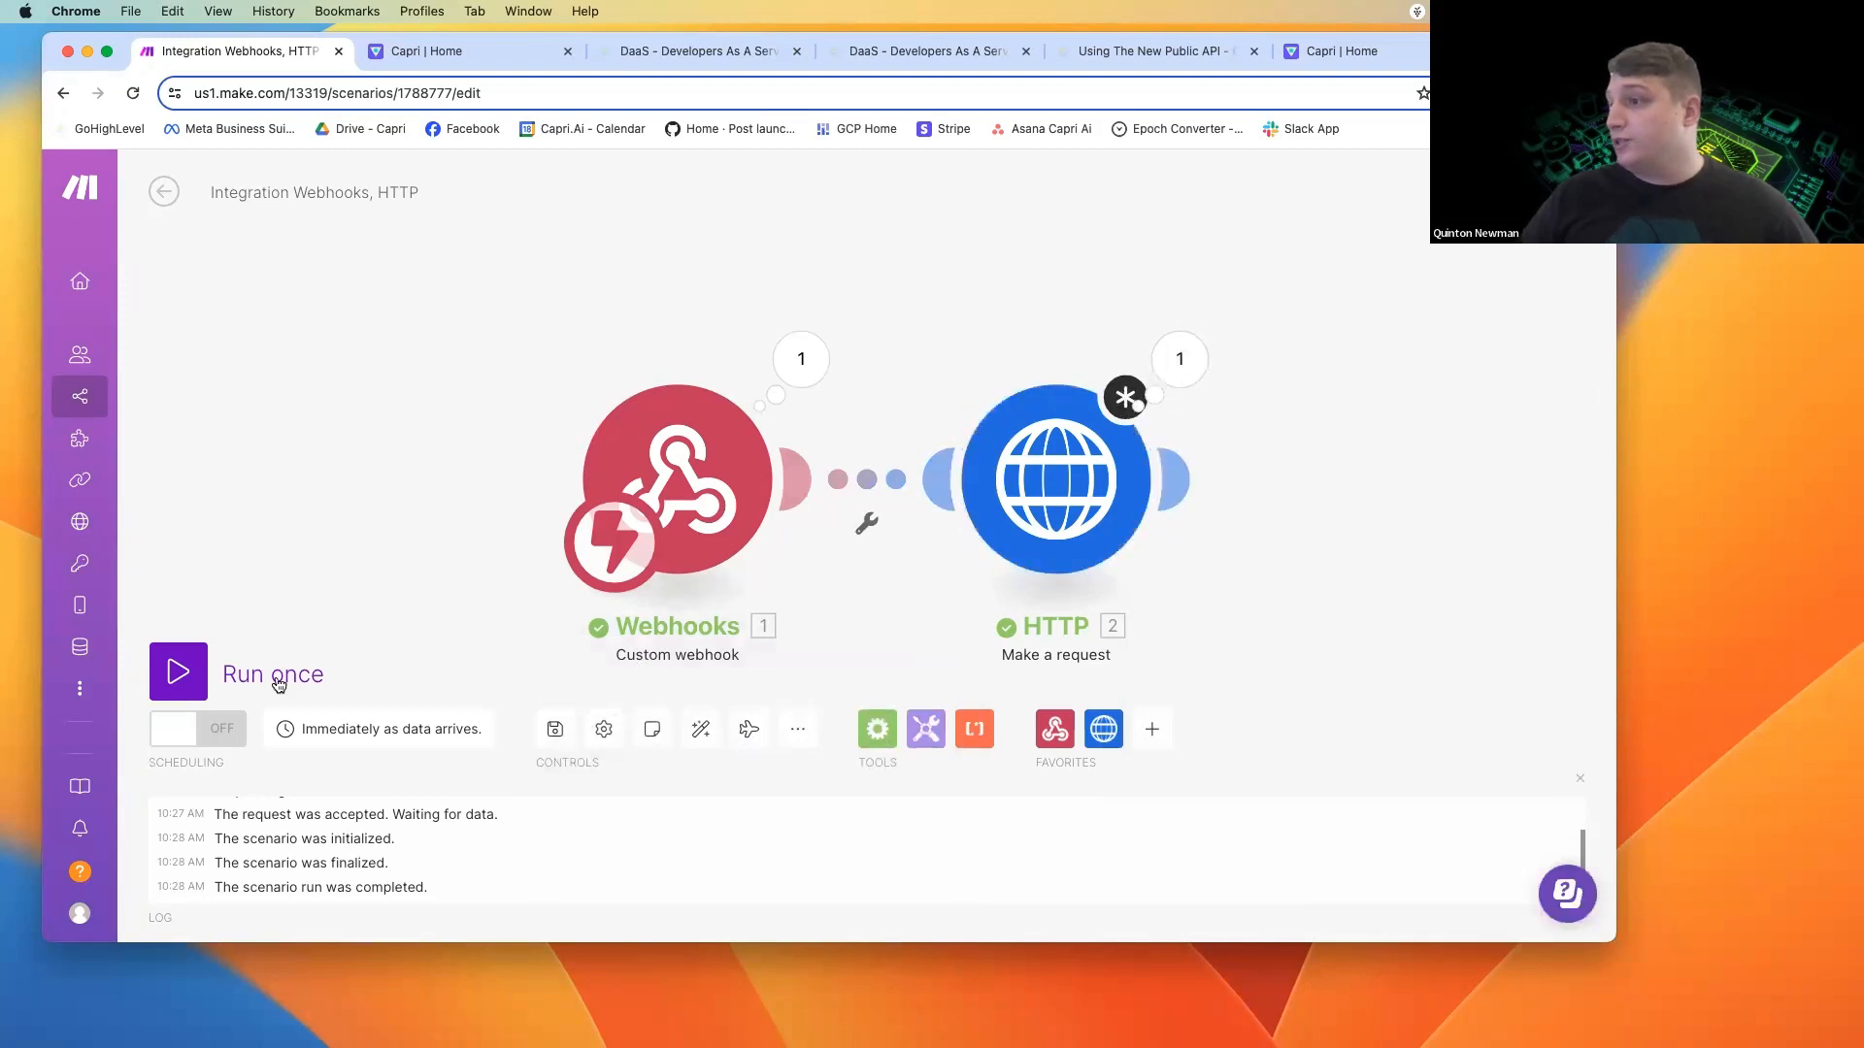
click(179, 672)
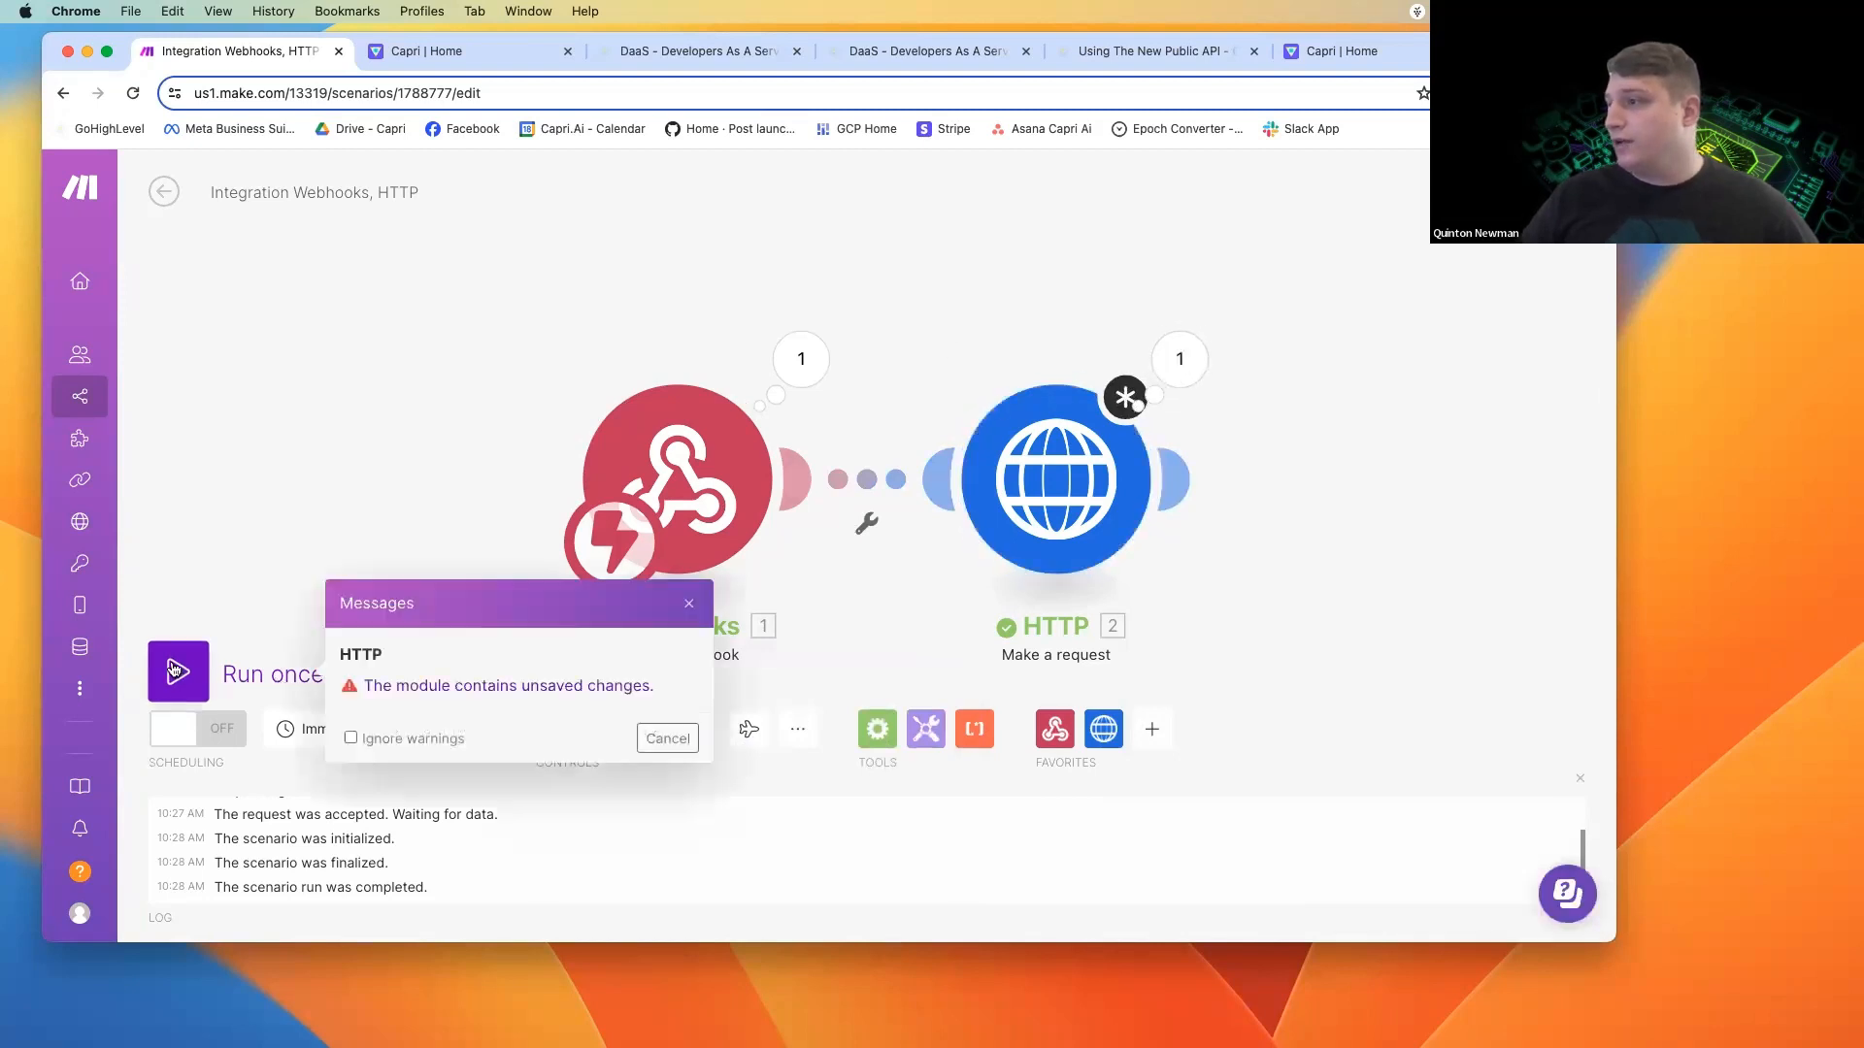
click(667, 737)
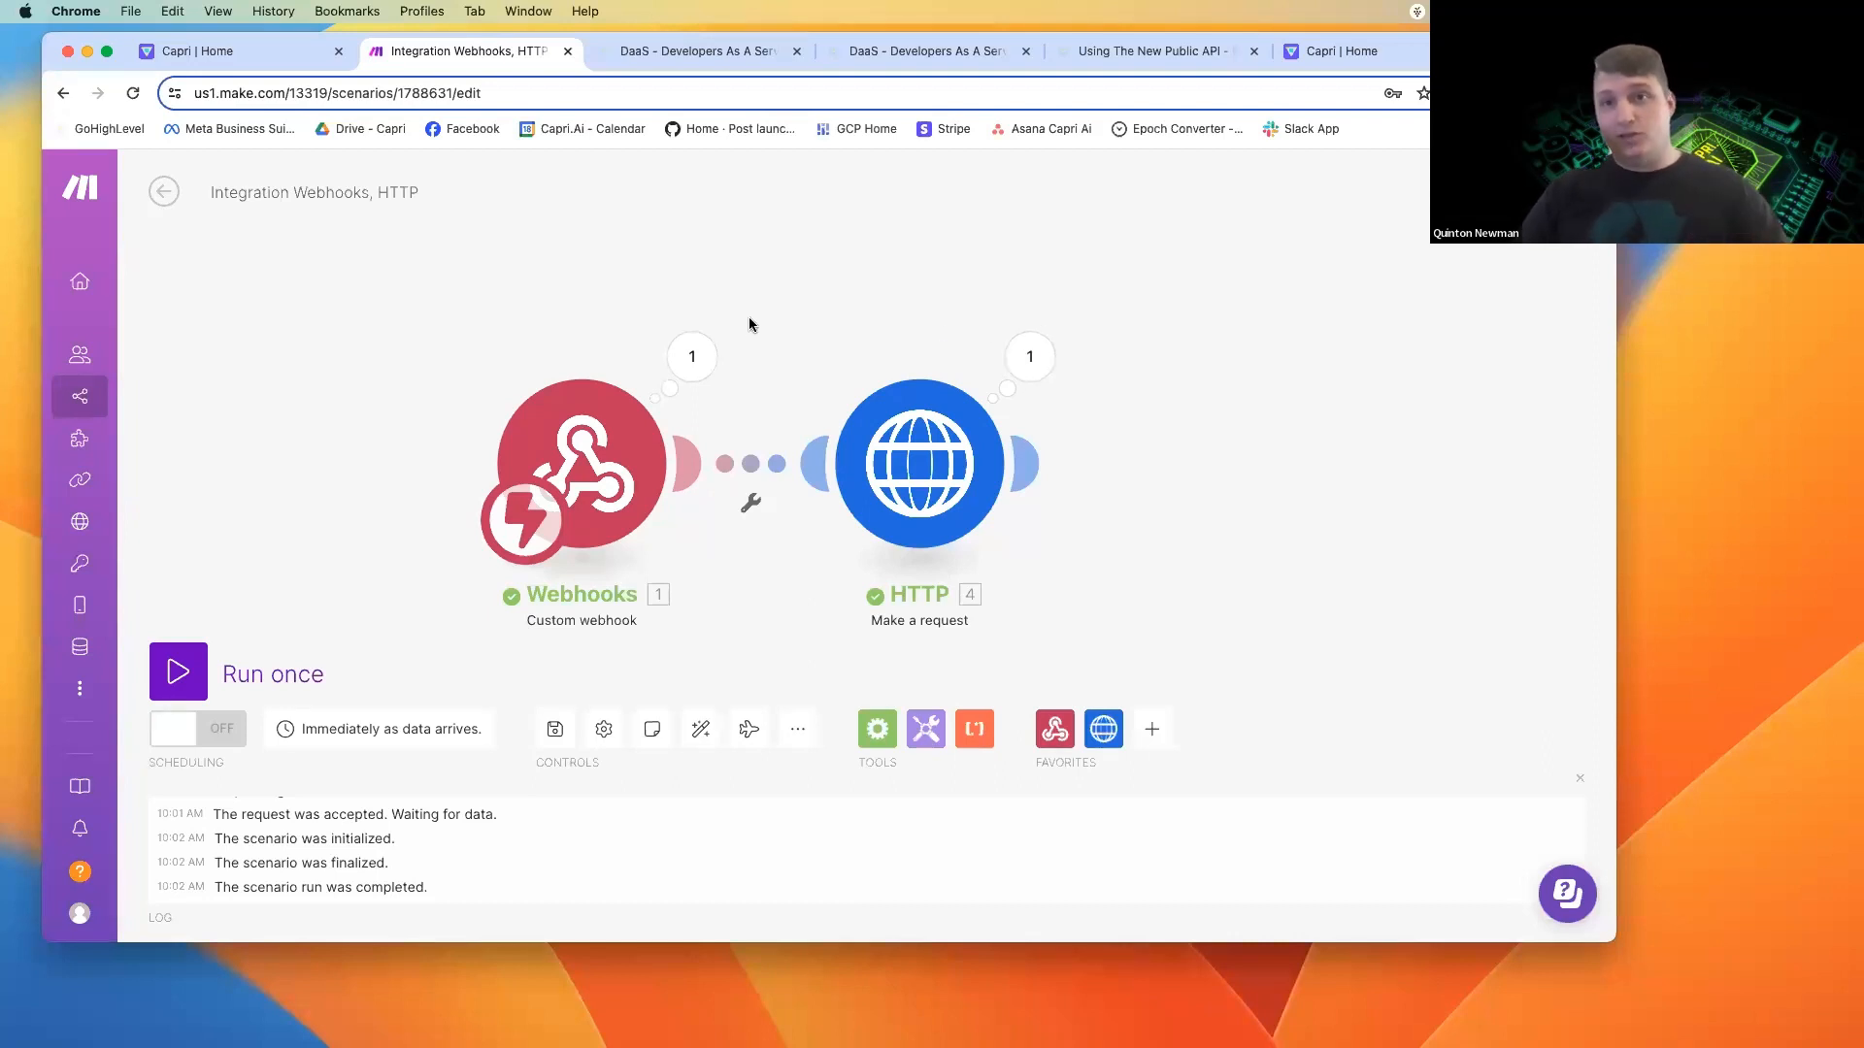
In the completed scenario run, examine the HTTP module's request content and the finalResponse and actions fields in its output data.
click(1028, 359)
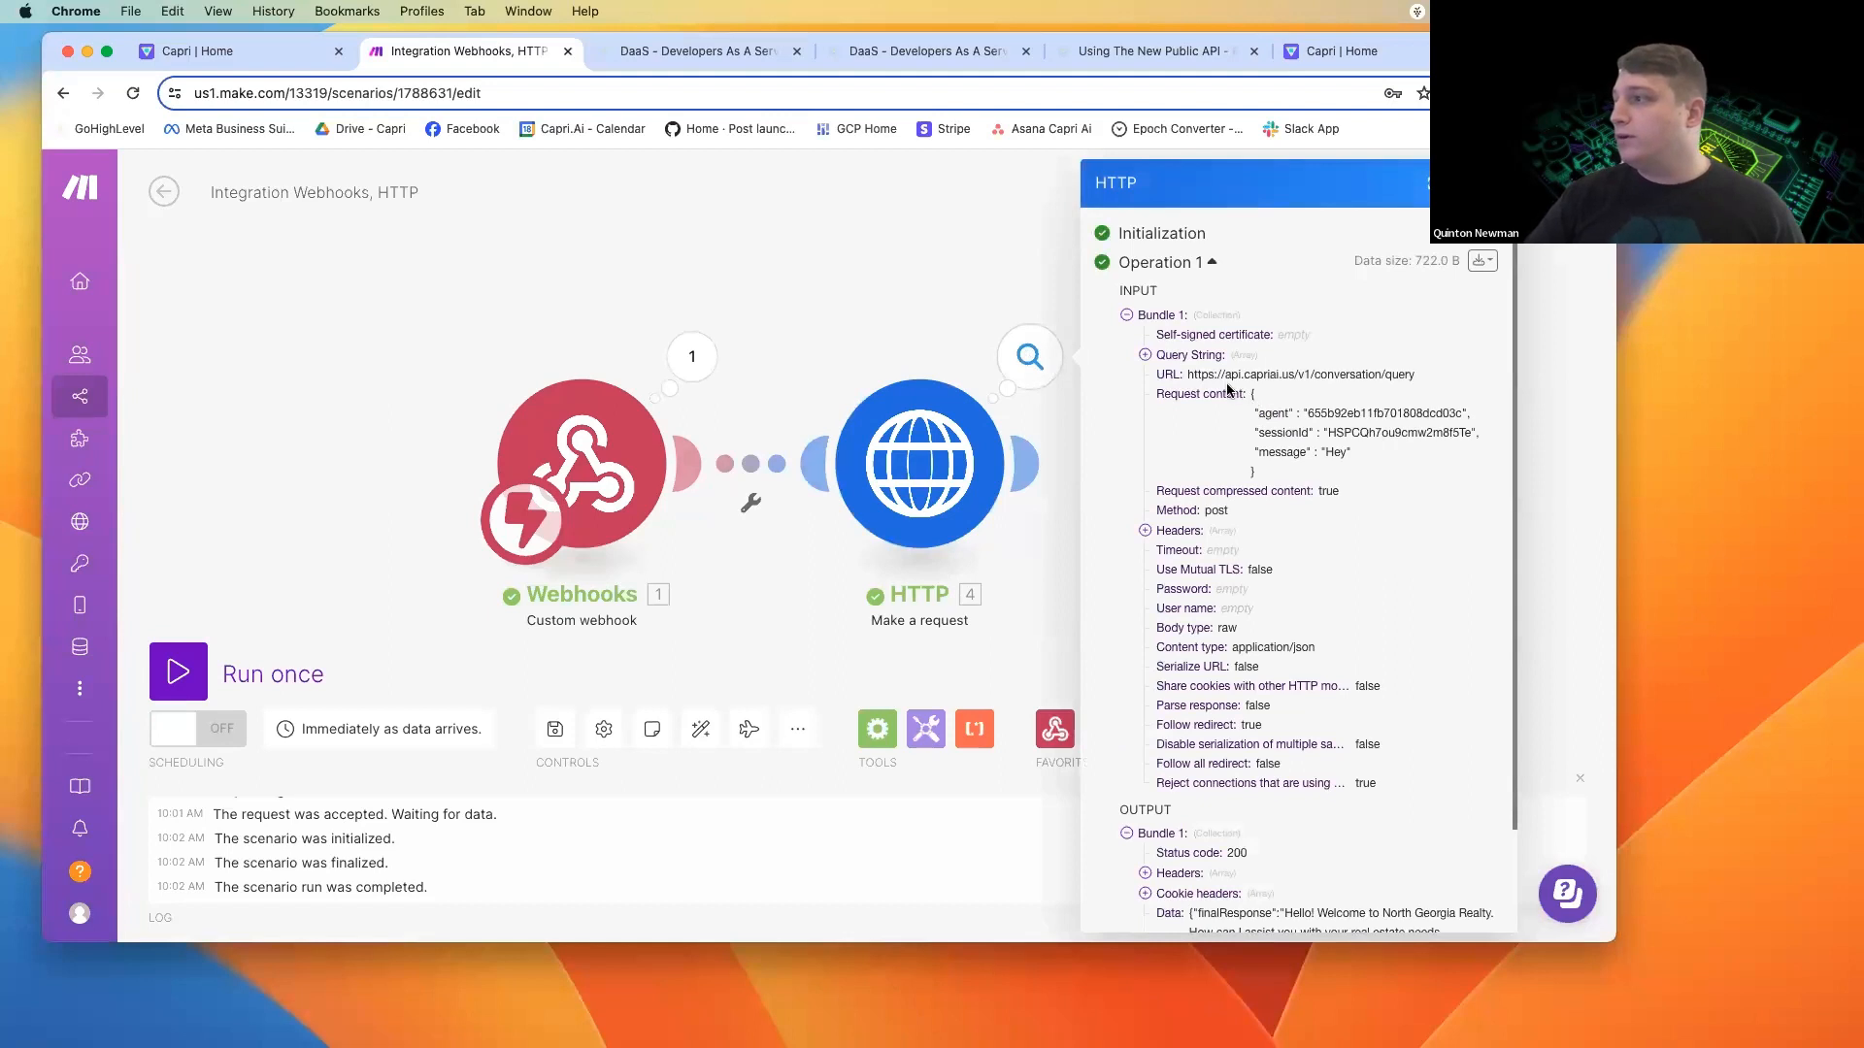
scroll(1247, 408, down, 3)
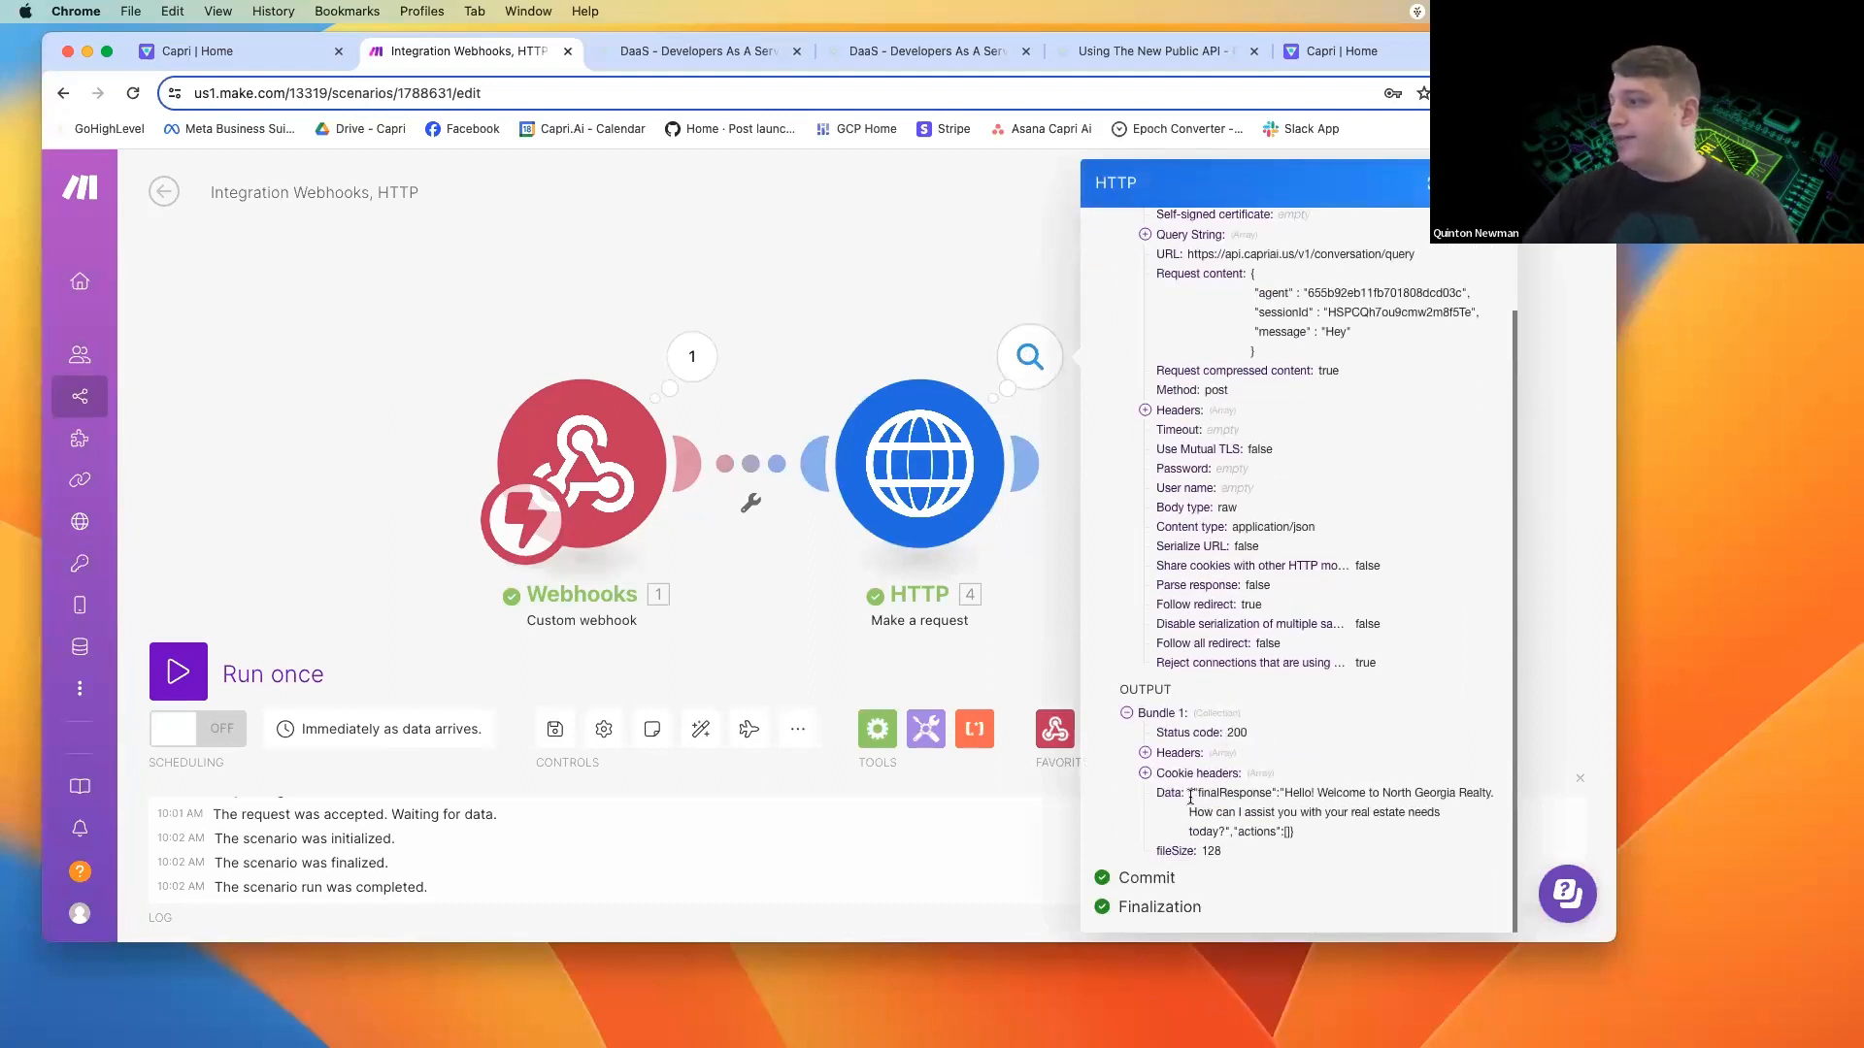
drag(1177, 794, 1241, 819)
click(1241, 818)
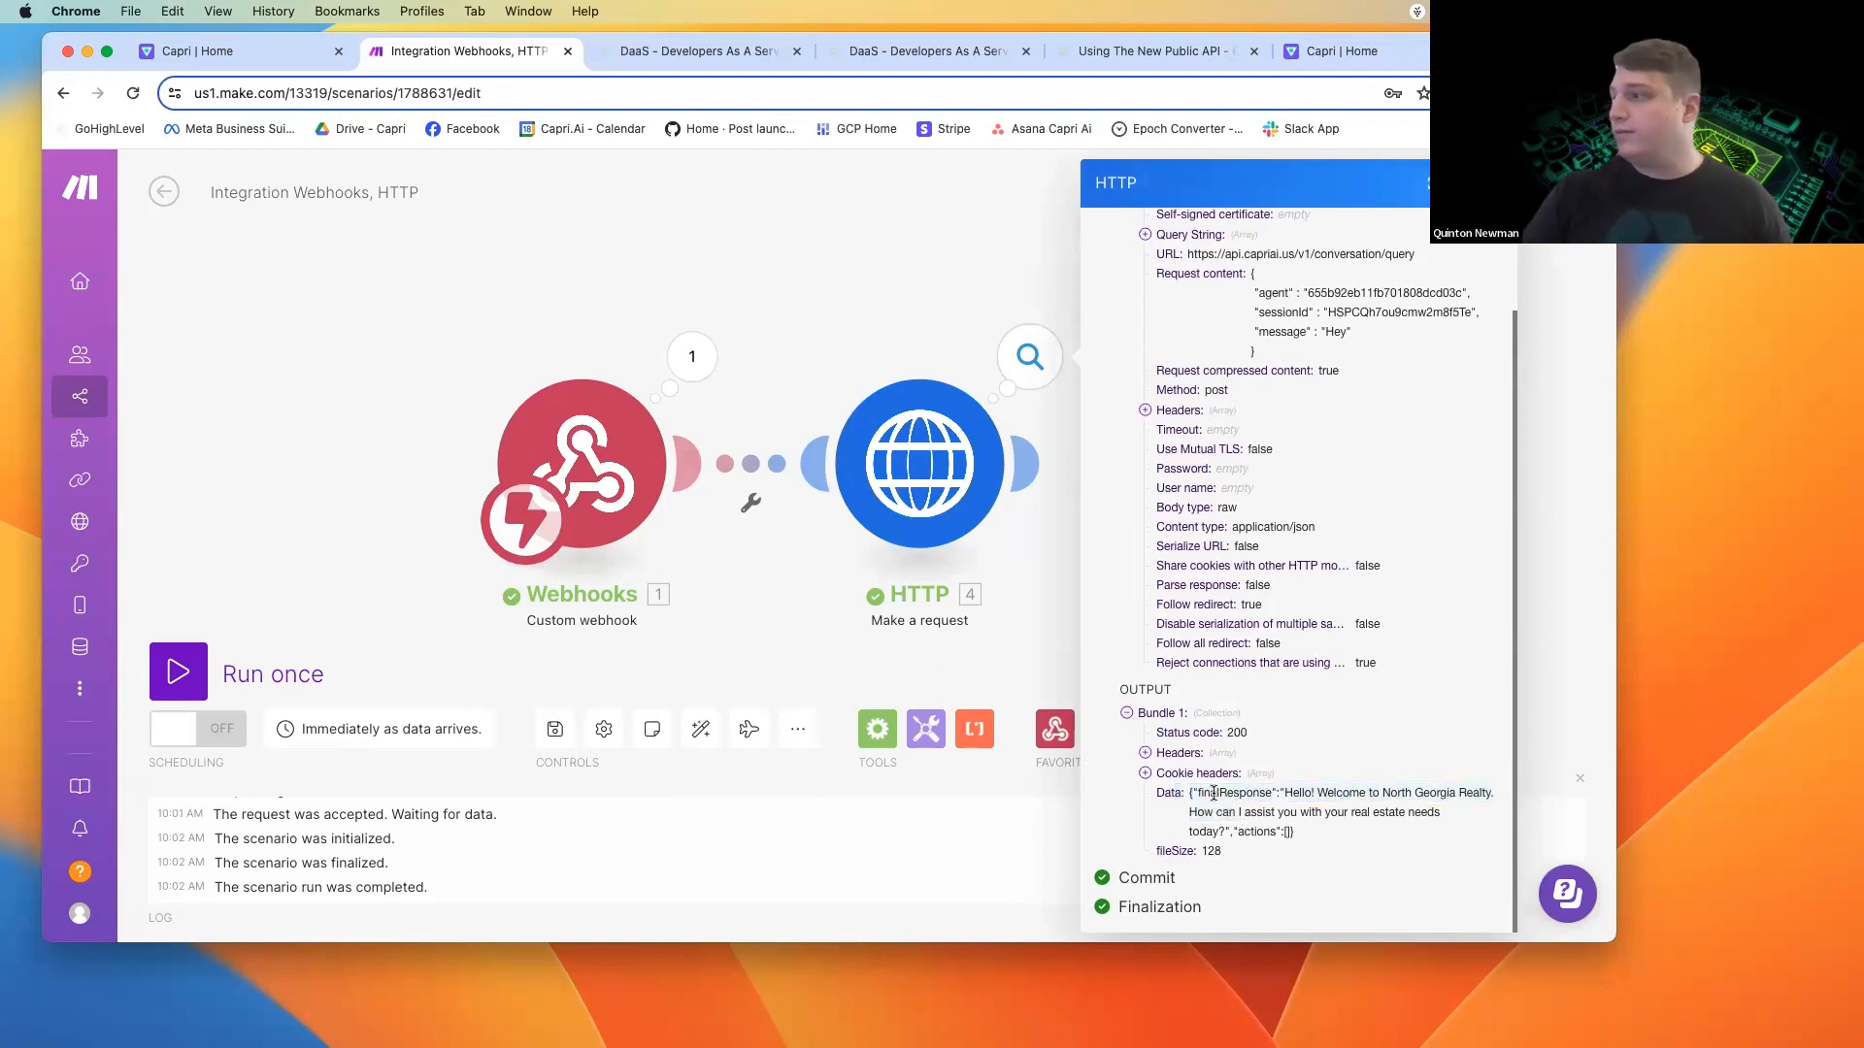
drag(1219, 794, 1296, 834)
click(1260, 835)
click(1296, 832)
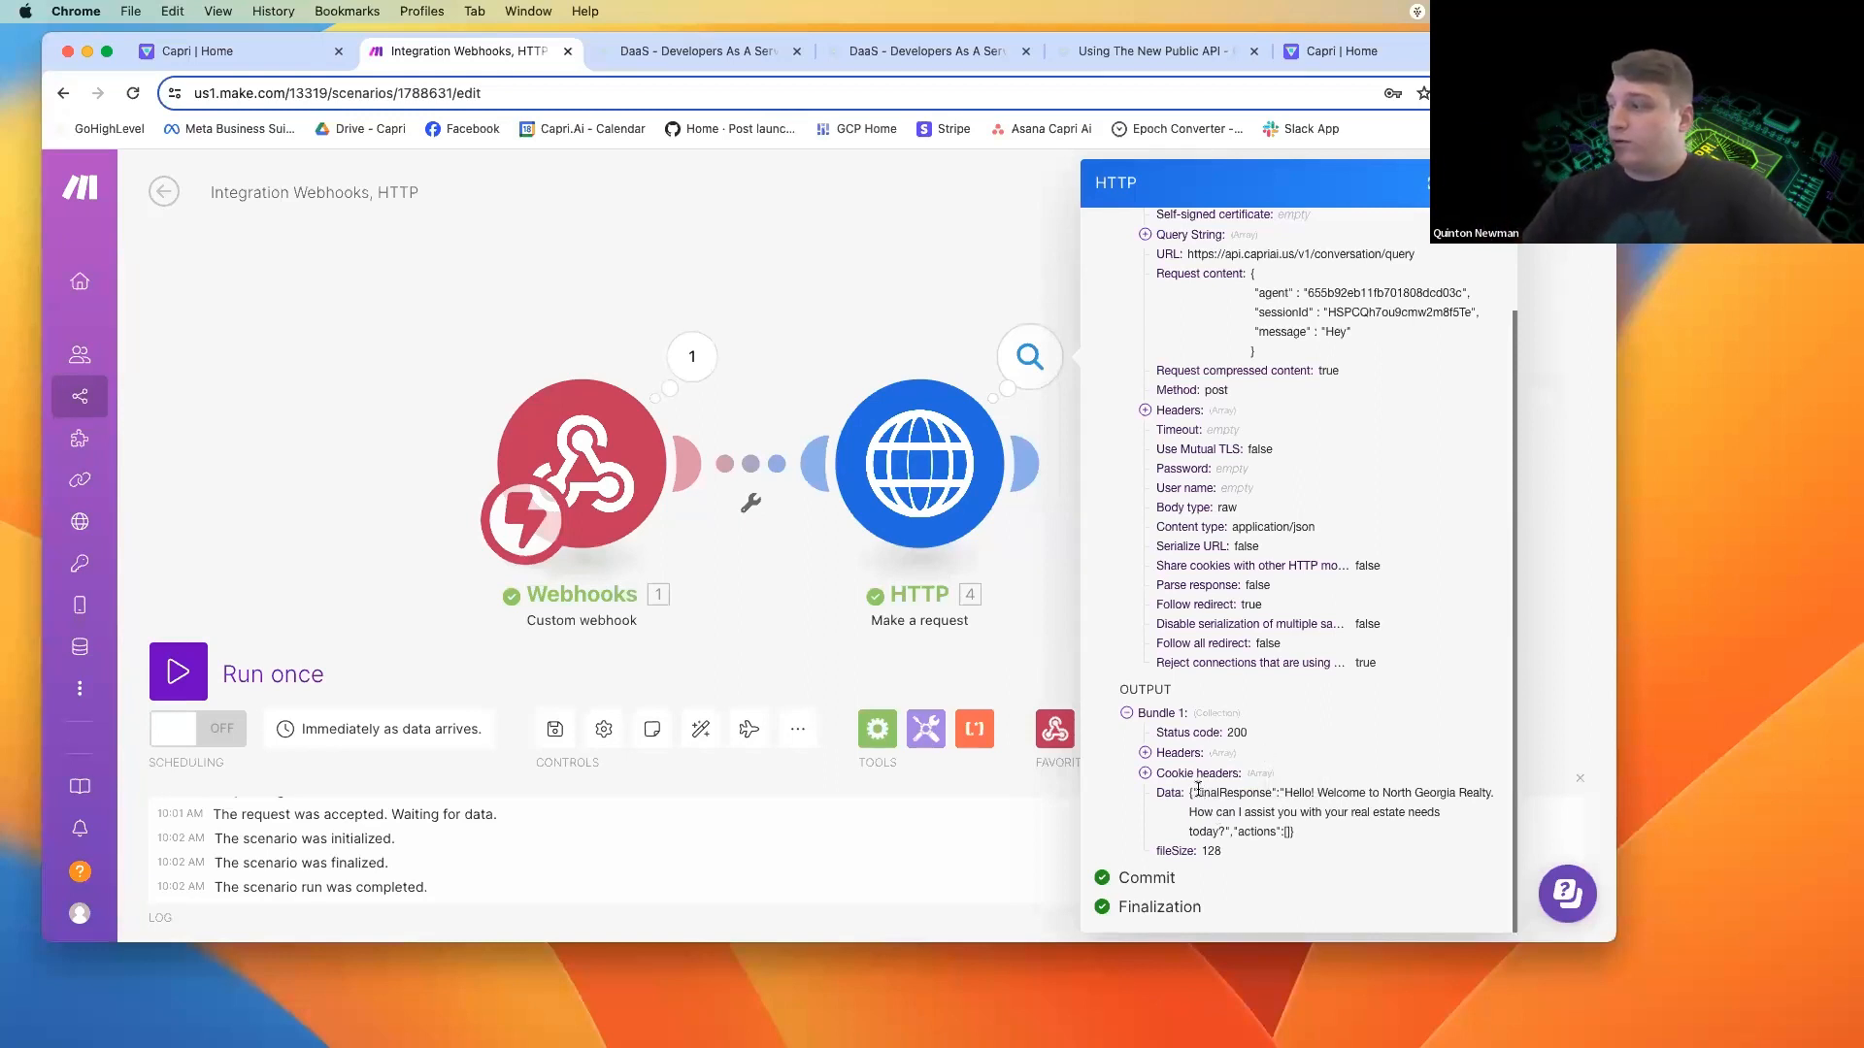
drag(1198, 792, 1273, 793)
click(1262, 796)
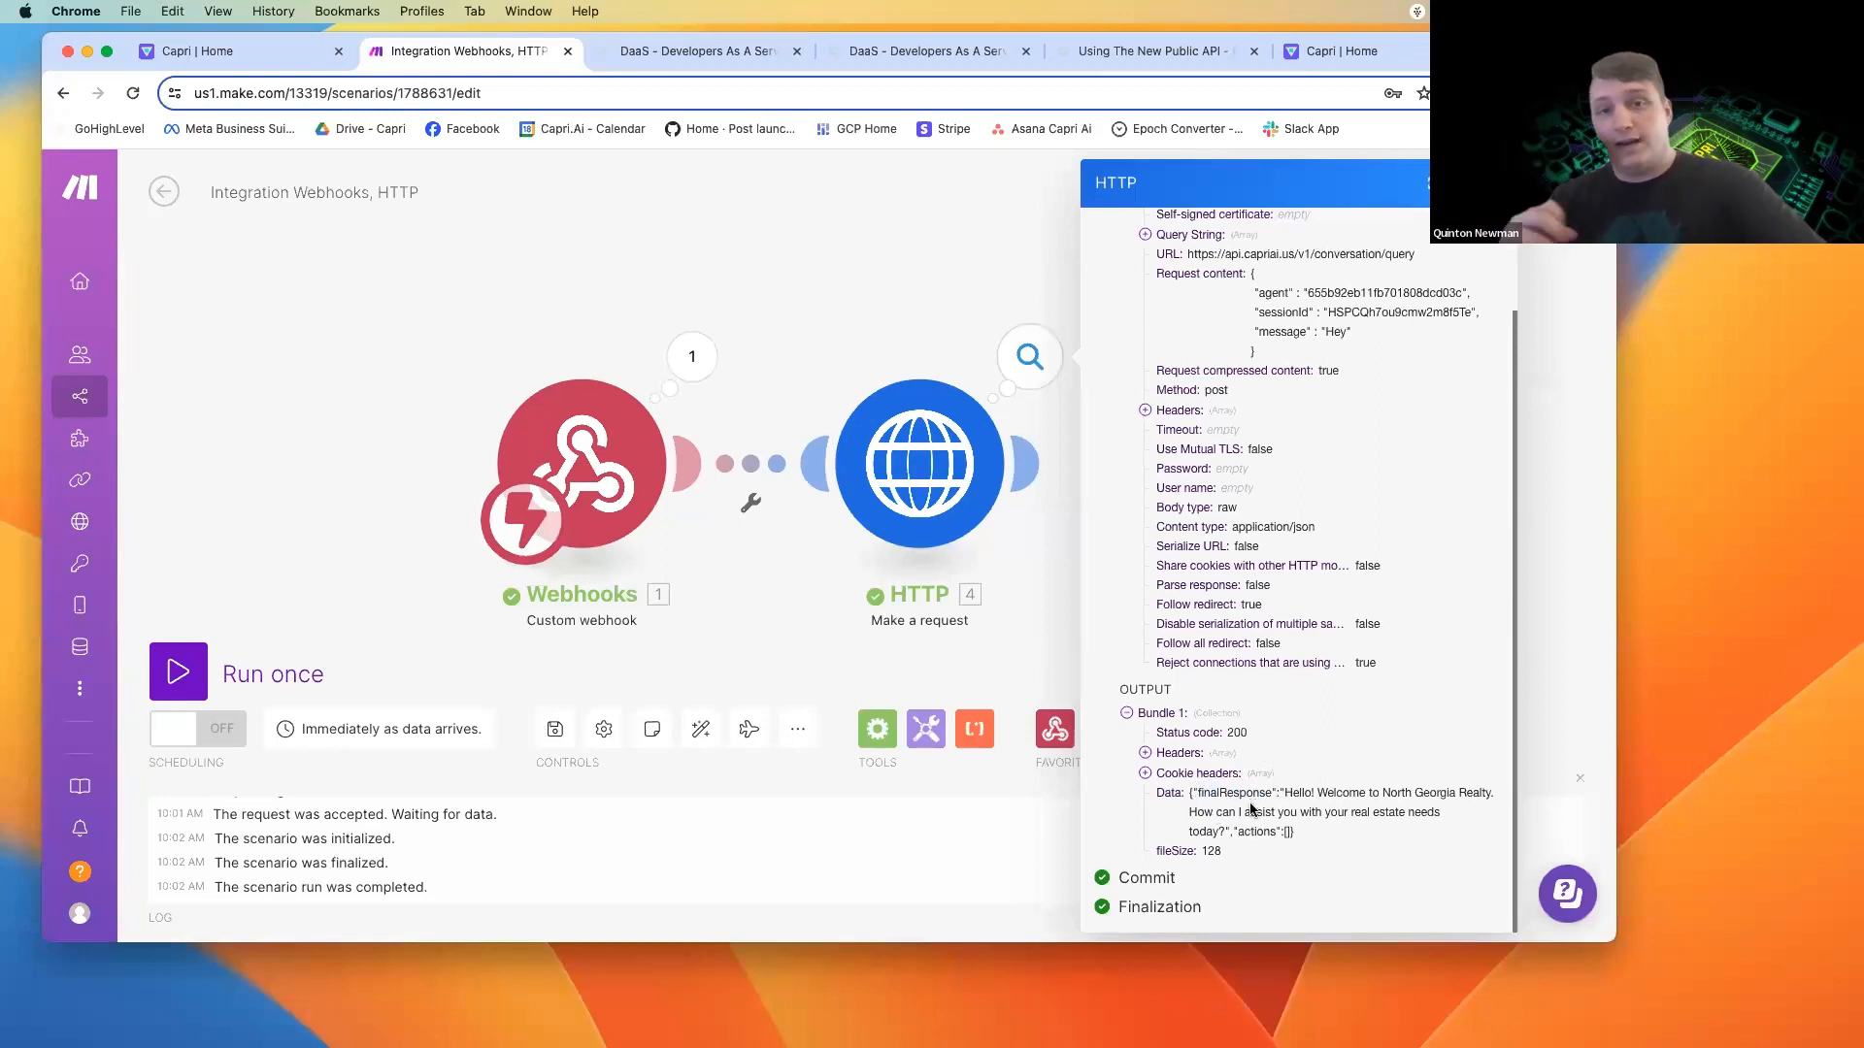